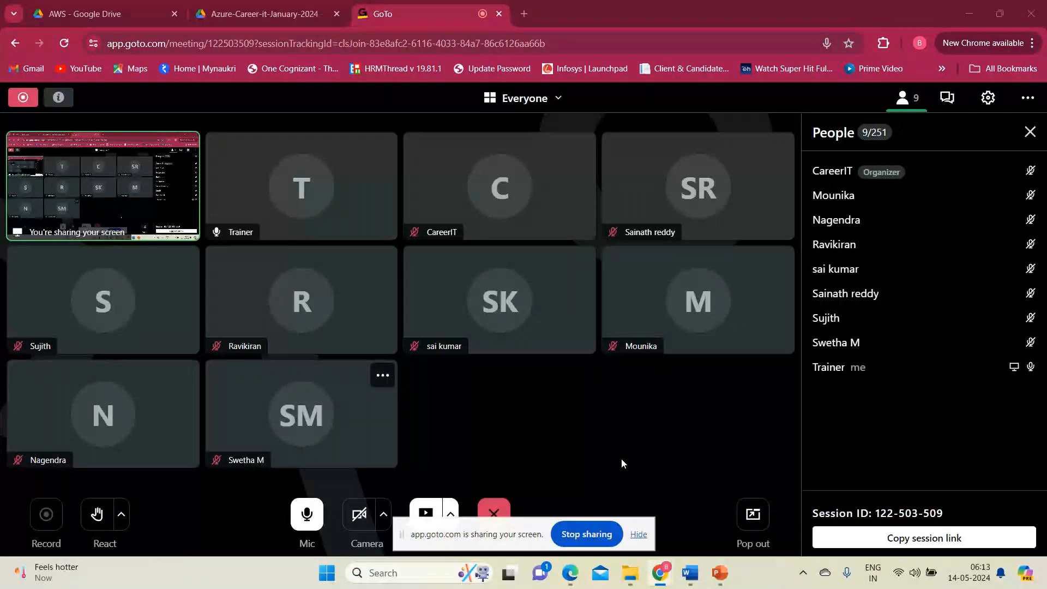
# Move the screen-sharing bar away from the meeting controls and close the AWS Google Drive browser tab.
pyautogui.moveTo(542, 536); pyautogui.dragTo(875, 32)
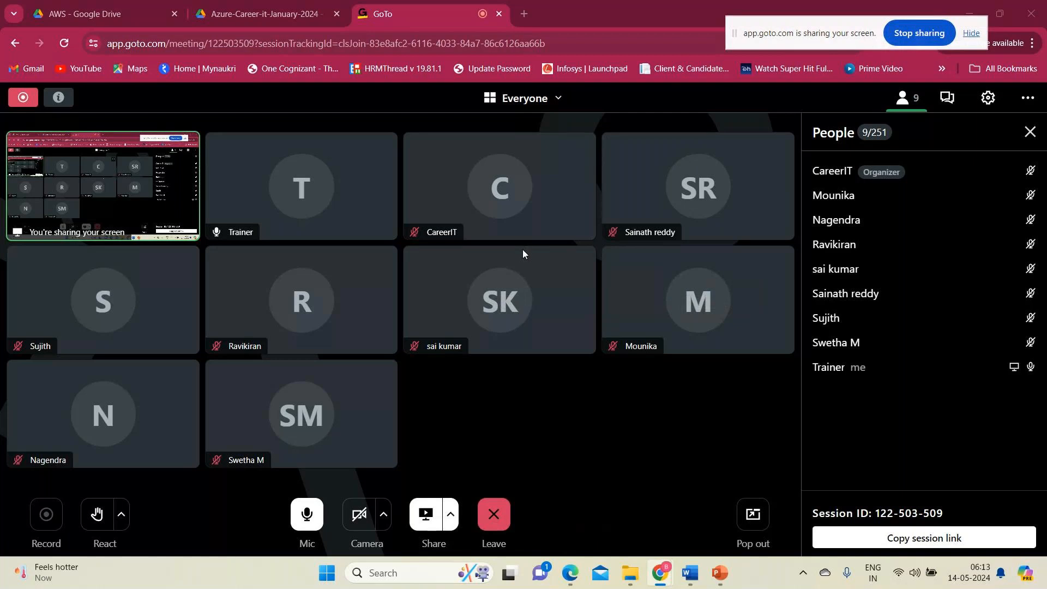
pyautogui.click(174, 14)
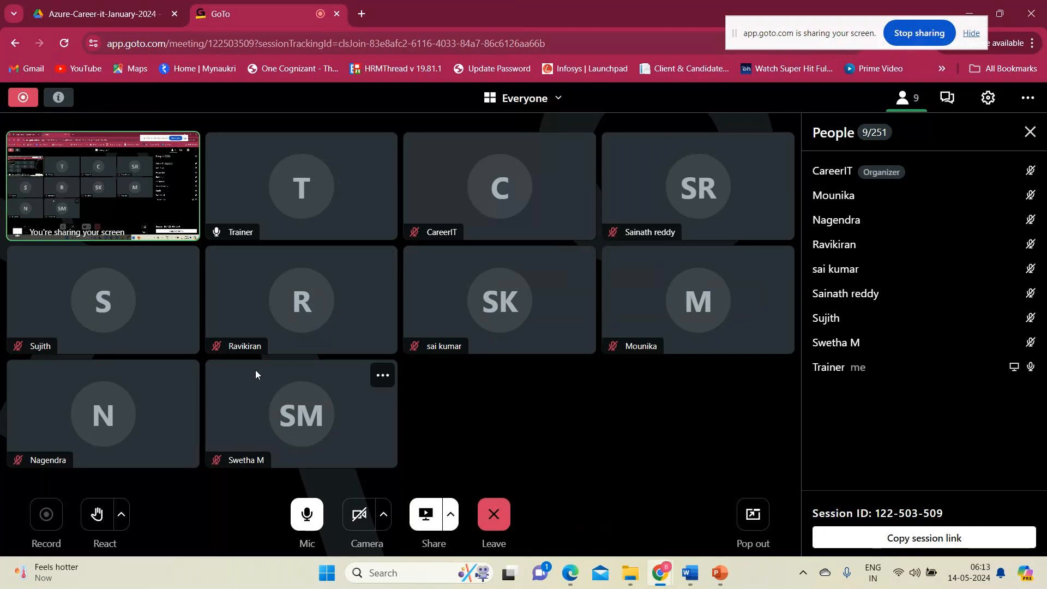
pyautogui.press('XF86AudioRaiseVolume')
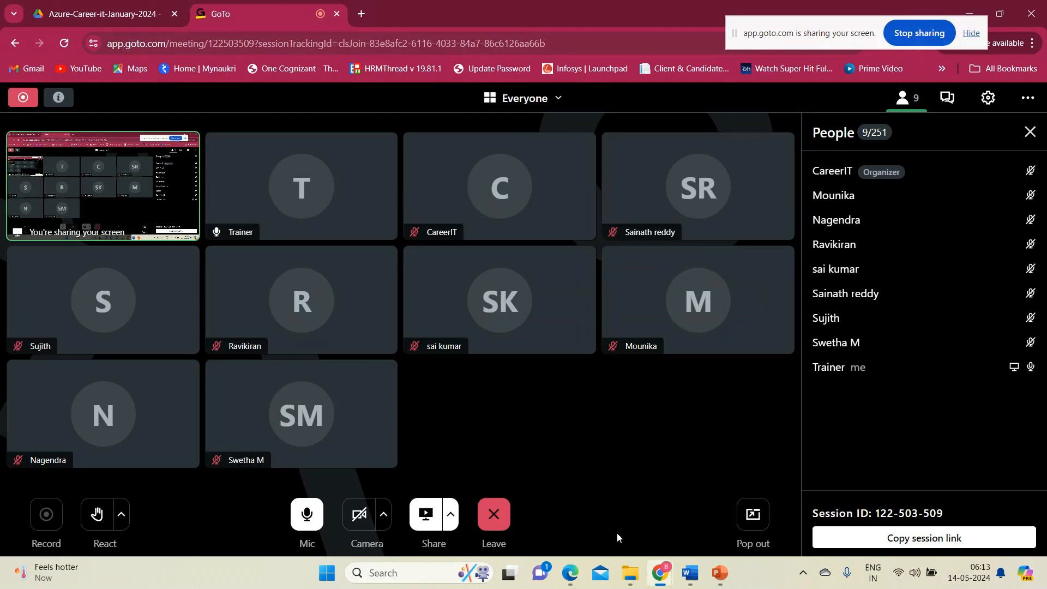
# Switch to File Explorer, show the Pictures folder and move the screen-sharing bar off the search field.
pyautogui.moveTo(666, 574)
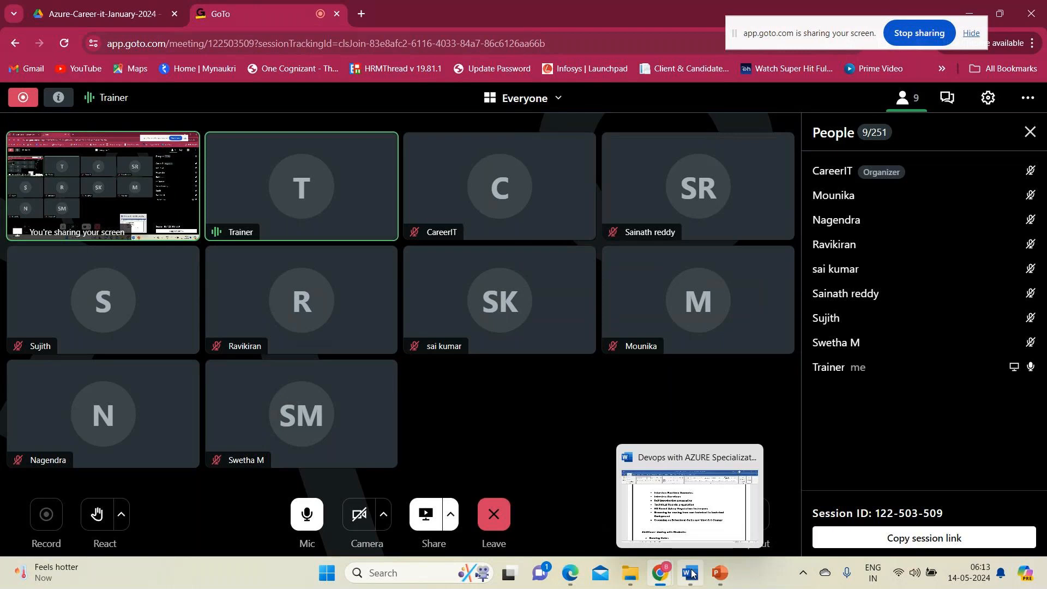
pyautogui.click(630, 572)
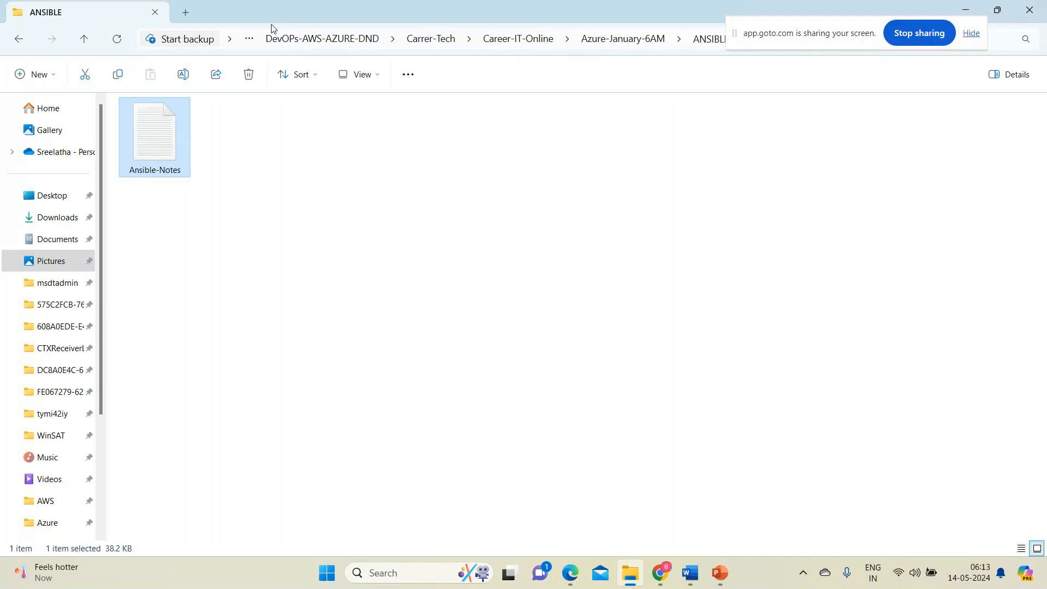
pyautogui.click(54, 263)
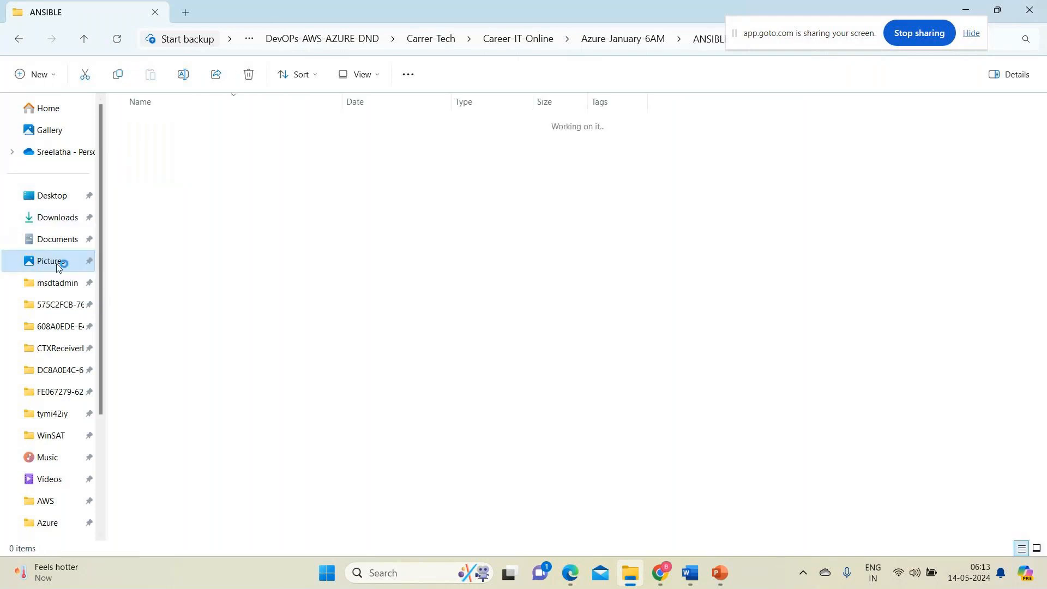
pyautogui.moveTo(774, 36); pyautogui.dragTo(817, 515)
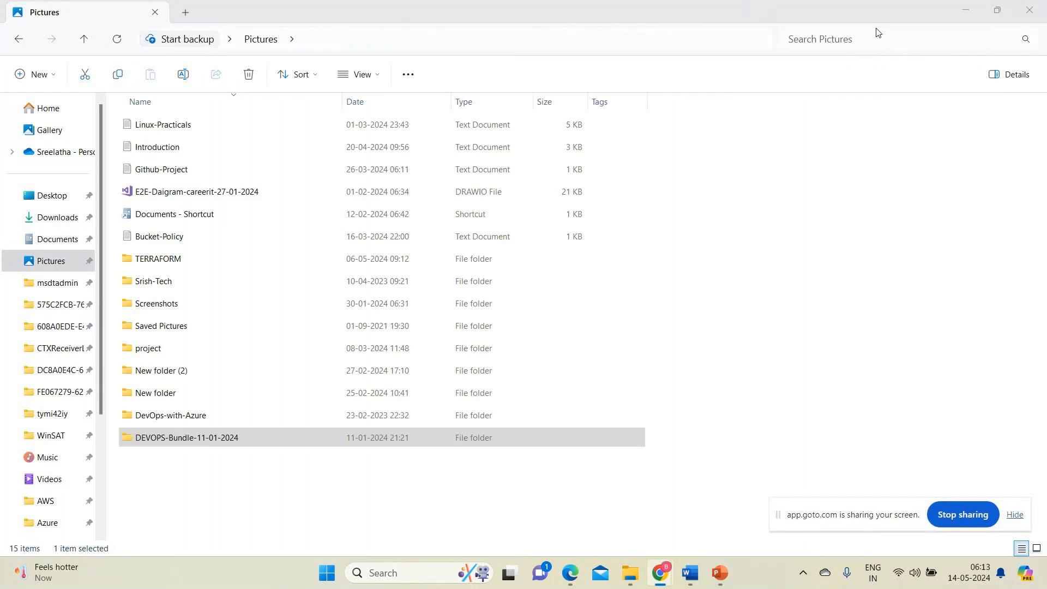
pyautogui.press('XF86MonBrightnessDown')
pyautogui.press('XF86MonBrightnessDown')
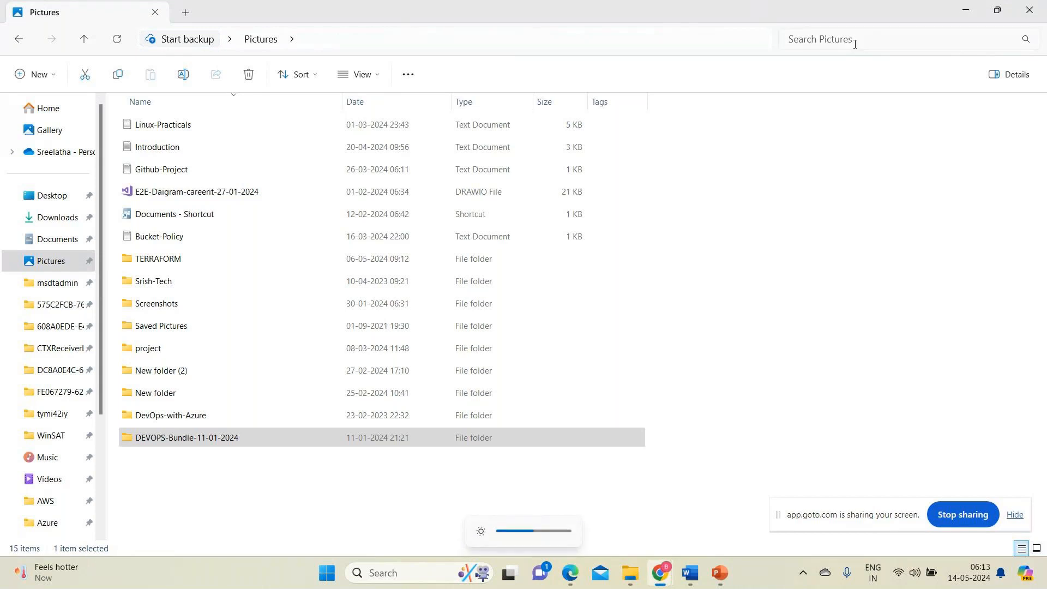
pyautogui.click(857, 40)
pyautogui.write('AZ\\')
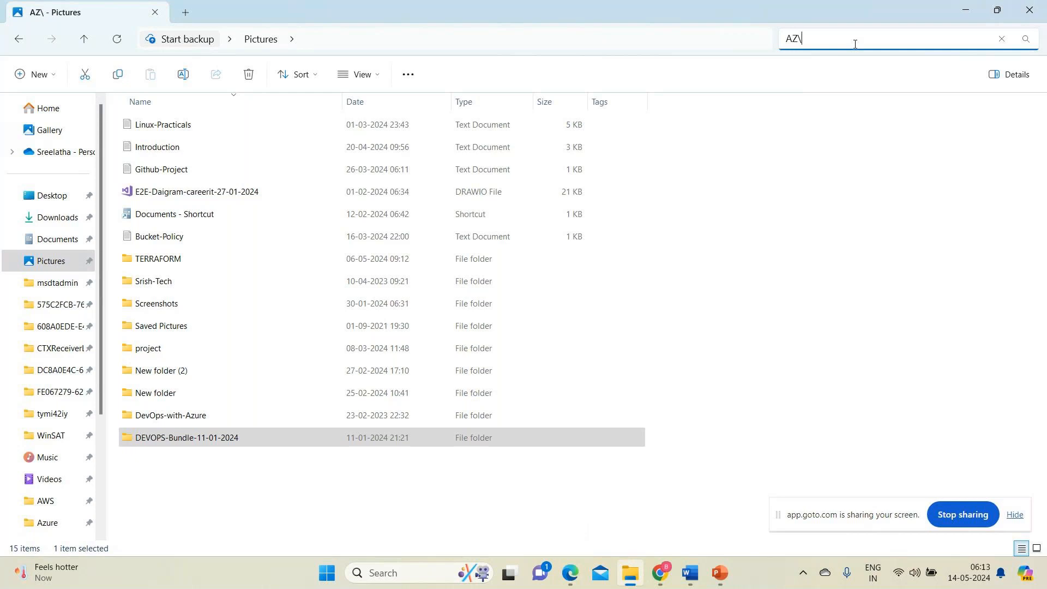
pyautogui.press('BackSpace')
pyautogui.press('BackSpace')
pyautogui.write('z')
pyautogui.click(57, 271)
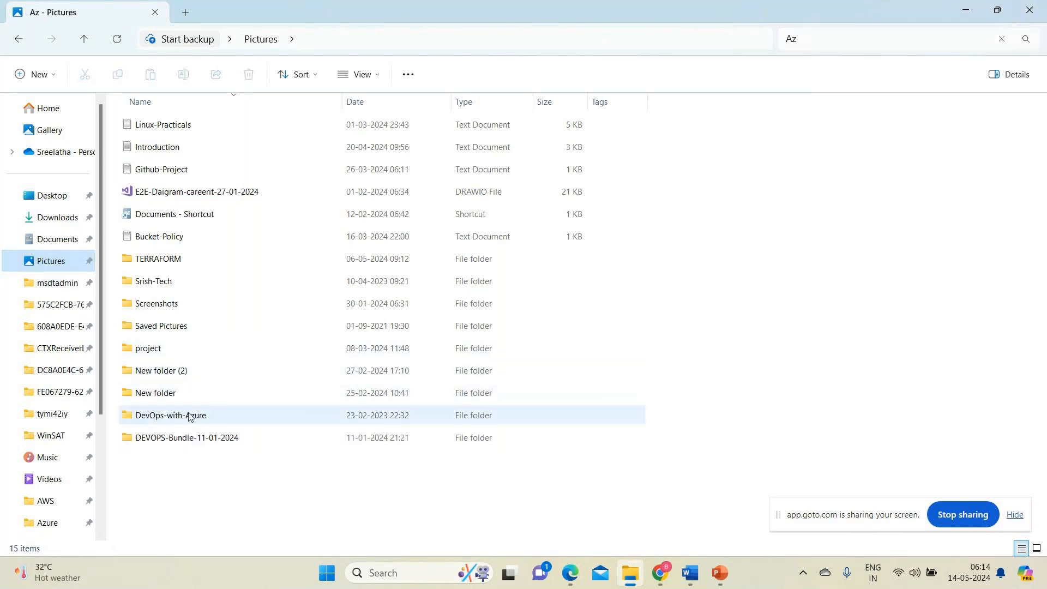
# Check the Demo folder inside DEVOPS-WITH-AZURE of the DEVOPS-Bundle-11-01-2024 folder, and return to Pictures.
pyautogui.click(199, 445)
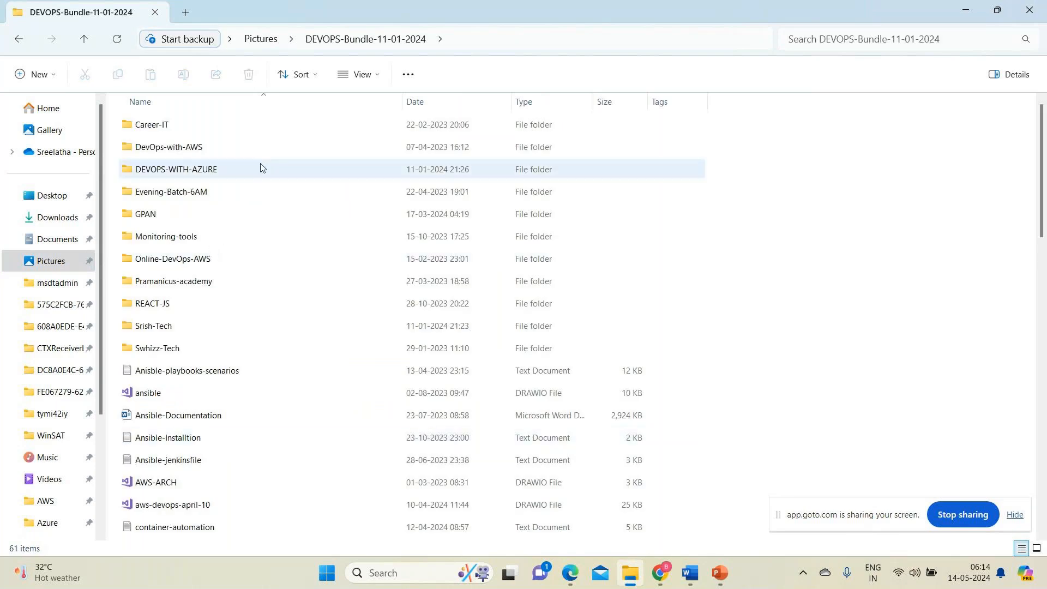
pyautogui.click(235, 177)
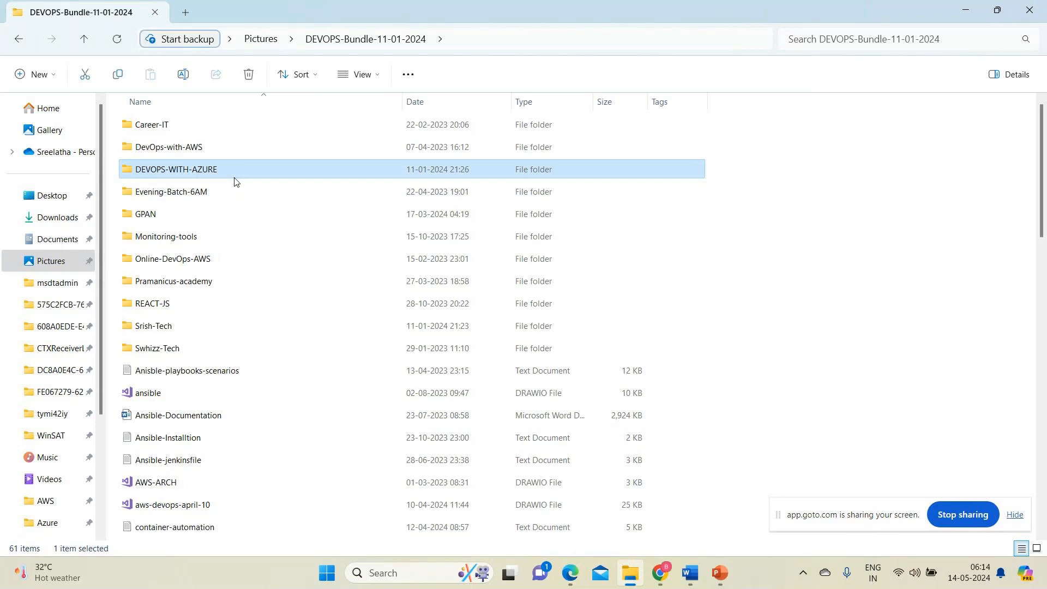
pyautogui.doubleClick(234, 180)
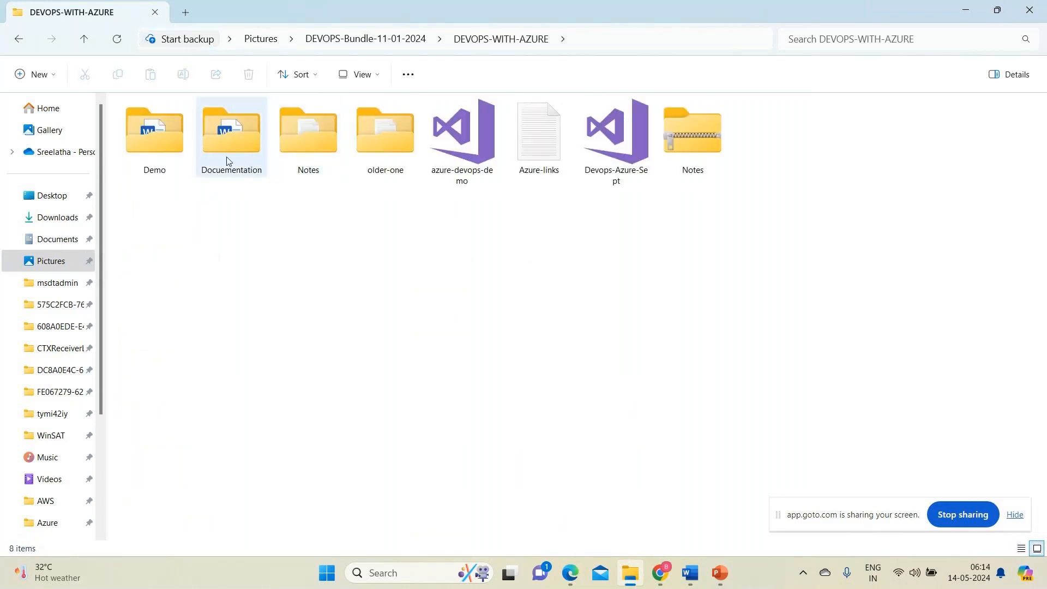
pyautogui.click(164, 133)
pyautogui.doubleClick(163, 132)
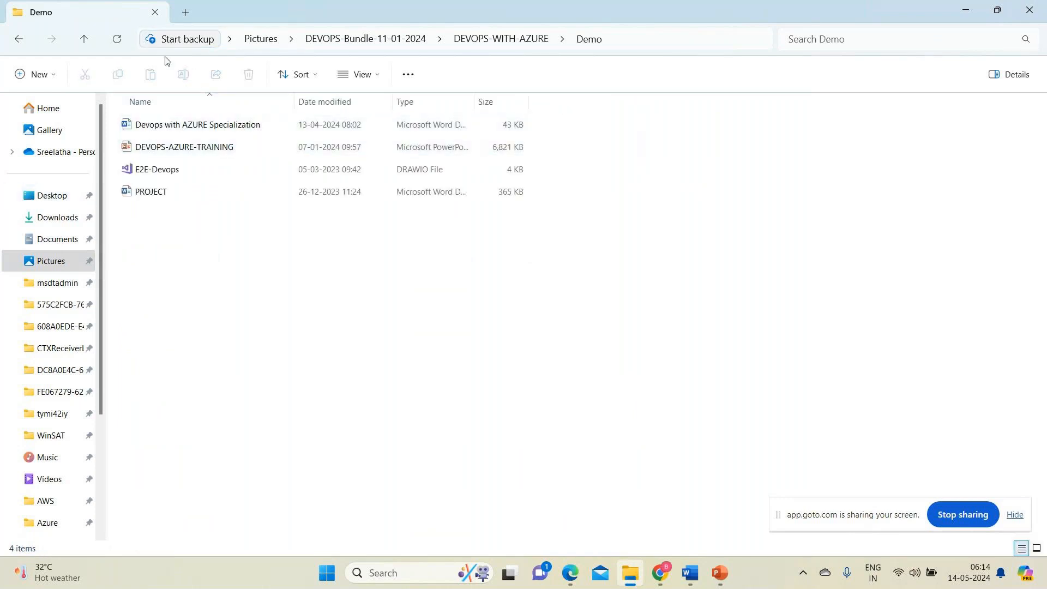
pyautogui.click(91, 46)
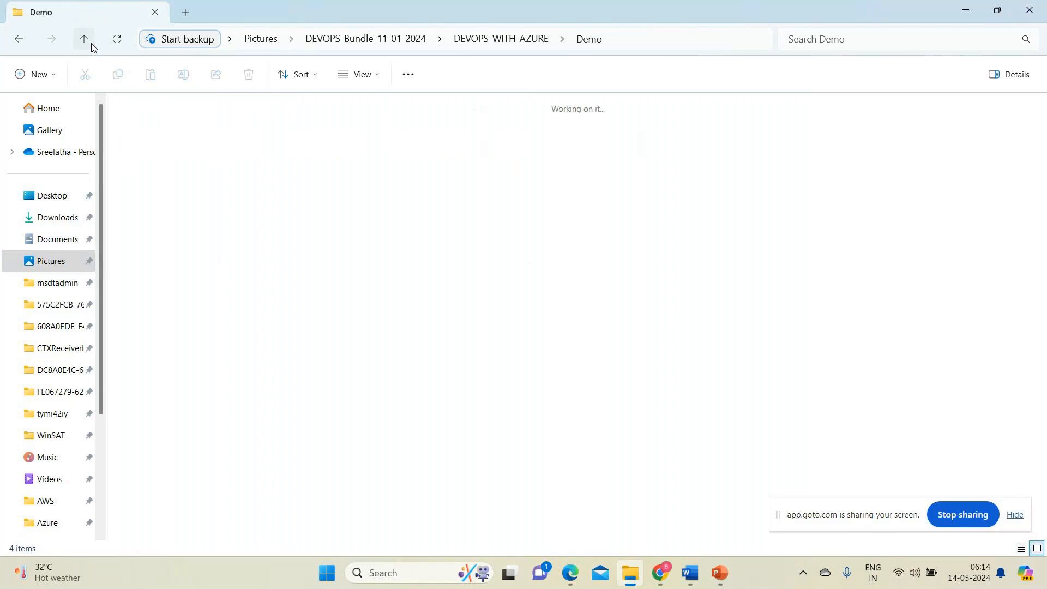
pyautogui.click(265, 40)
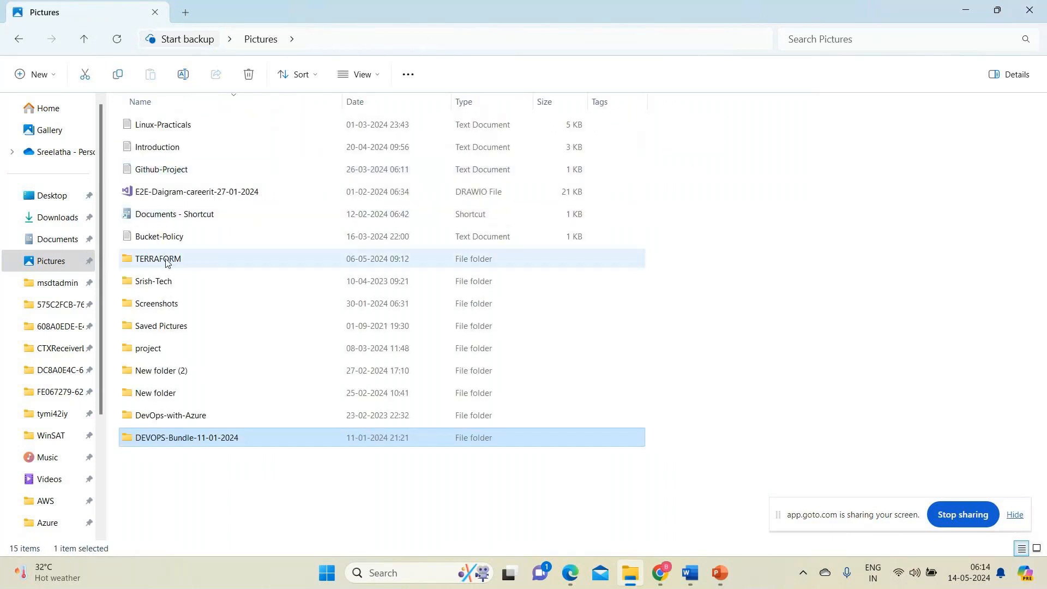
# Open the Career-IT folder inside the DEVOPS-Bundle-11-01-2024 folder.
pyautogui.doubleClick(170, 434)
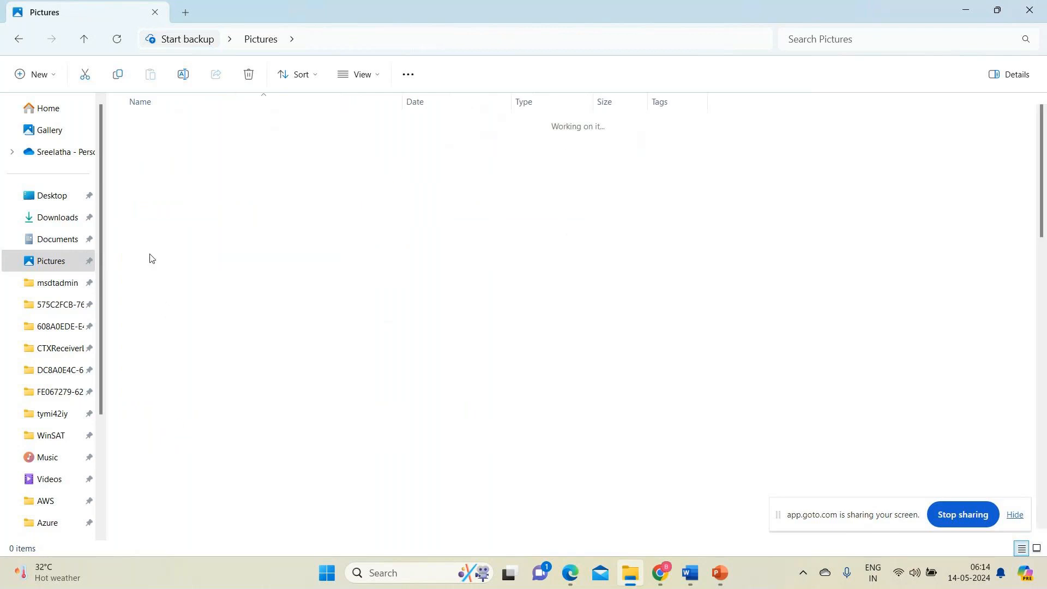
pyautogui.doubleClick(155, 125)
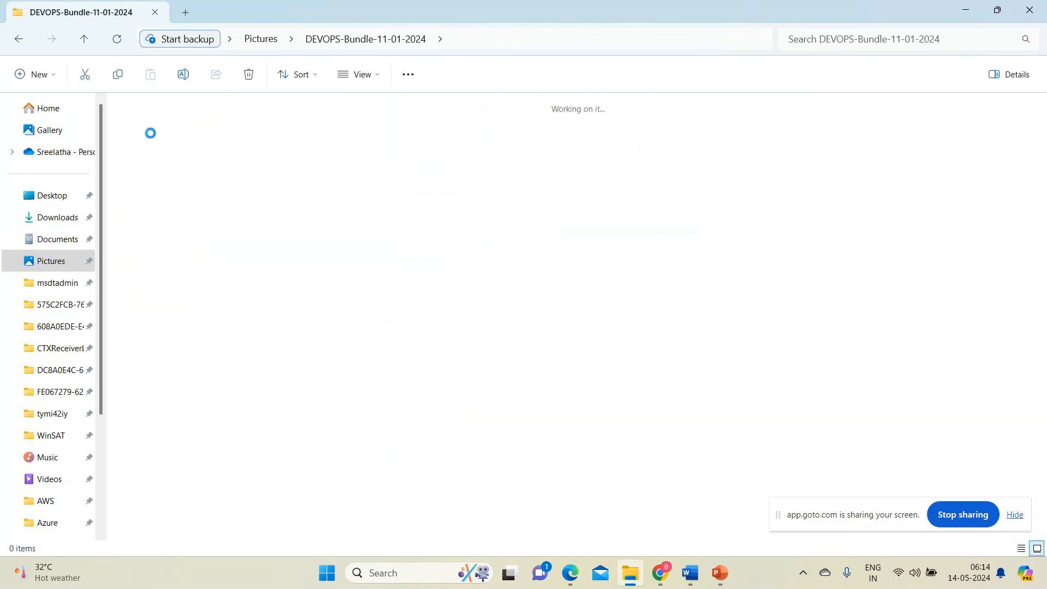
pyautogui.doubleClick(146, 148)
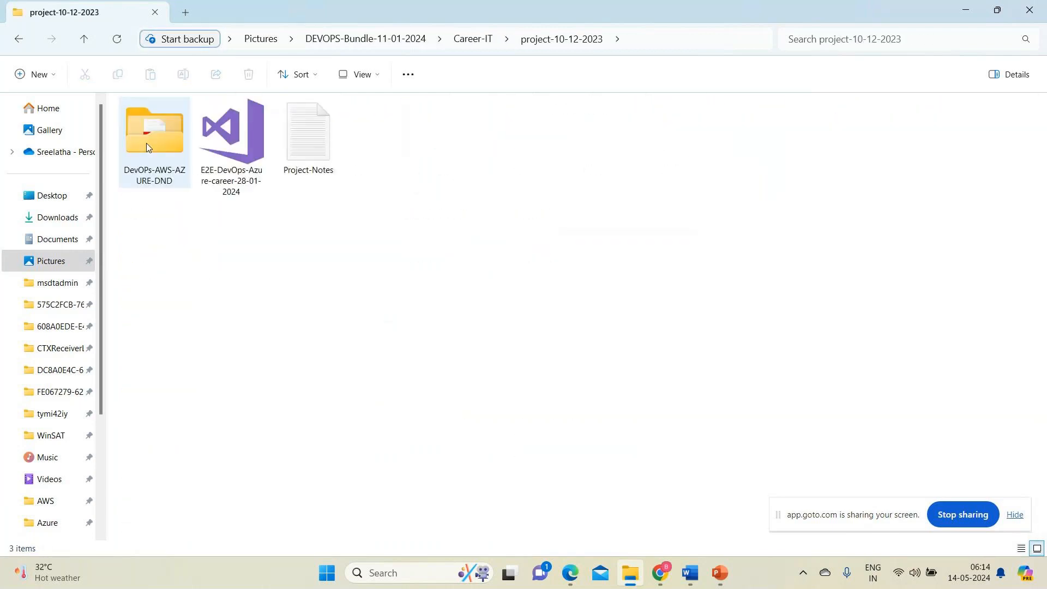
pyautogui.click(459, 40)
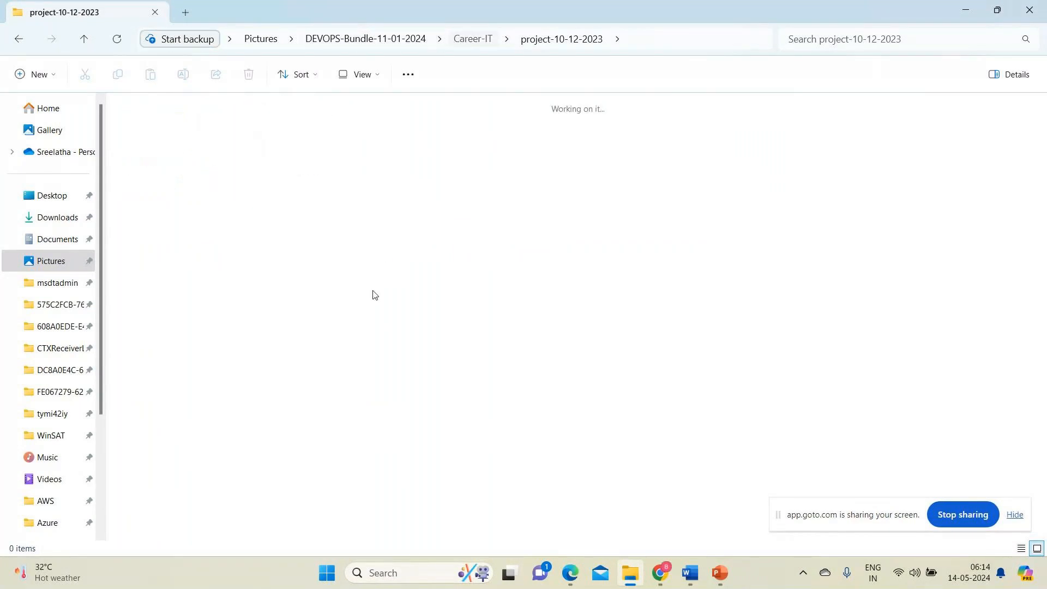
# Create a new text document named Introduction in the Career-IT folder.
pyautogui.rightClick(332, 303)
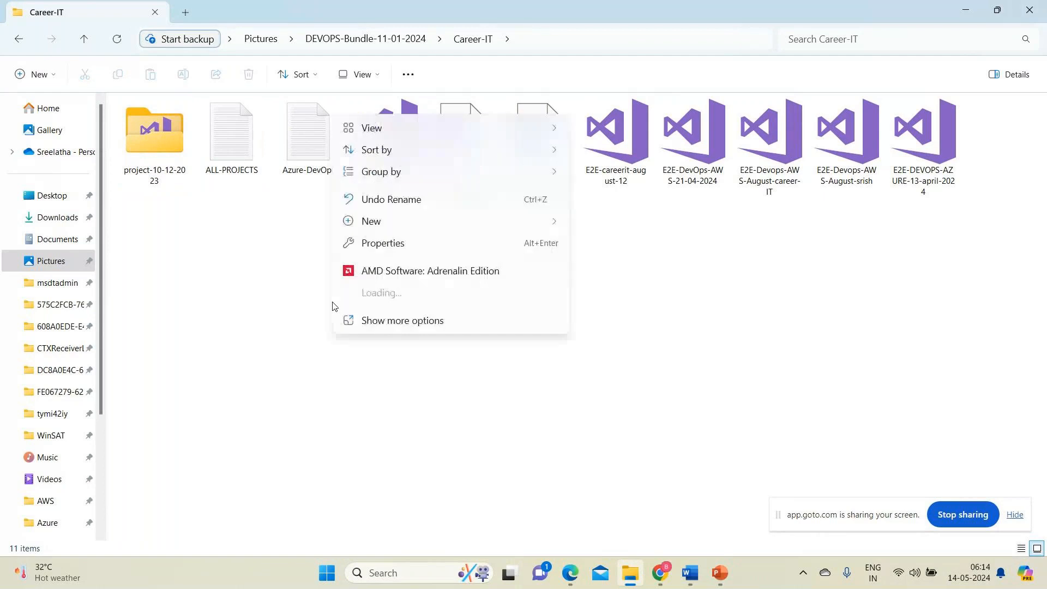
pyautogui.moveTo(468, 222)
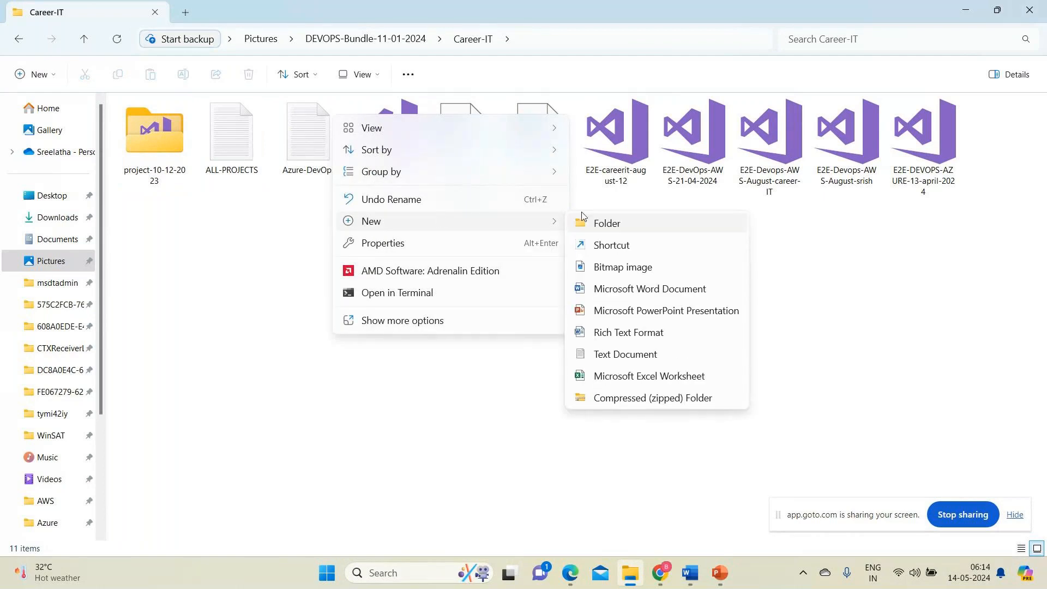
pyautogui.click(610, 354)
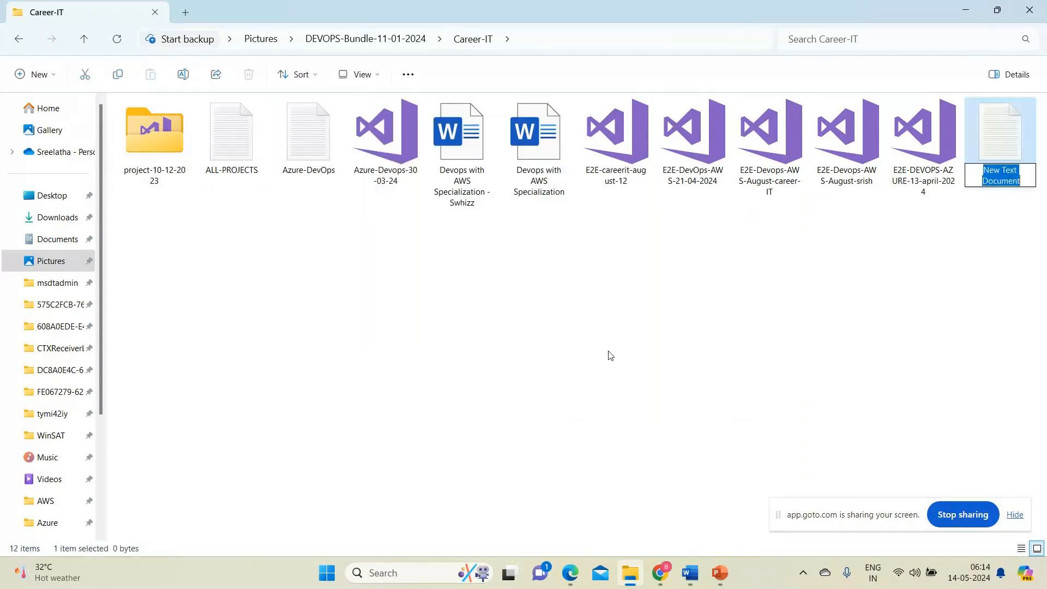
pyautogui.write('Inroudx')
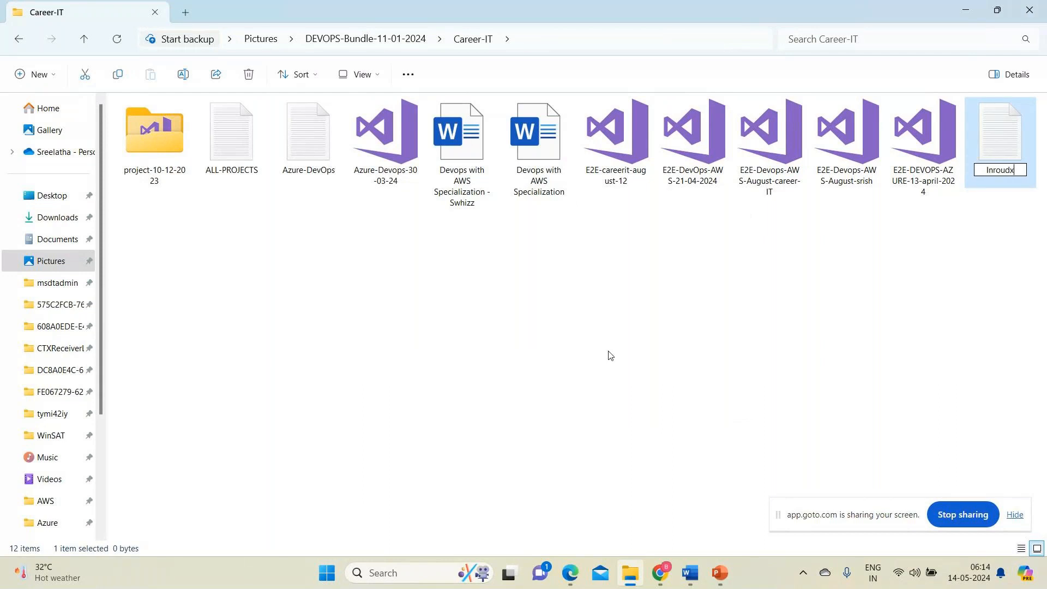
pyautogui.press('BackSpace')
pyautogui.press('BackSpace')
pyautogui.press('BackSpace')
pyautogui.press('BackSpace')
pyautogui.press('BackSpace')
pyautogui.write('roudtio')
pyautogui.press('BackSpace')
pyautogui.press('BackSpace')
pyautogui.press('BackSpace')
pyautogui.press('BackSpace')
pyautogui.press('BackSpace')
pyautogui.press('BackSpace')
pyautogui.press('BackSpace')
pyautogui.write('troidc')
pyautogui.press('BackSpace')
pyautogui.press('BackSpace')
pyautogui.press('BackSpace')
pyautogui.press('BackSpace')
pyautogui.write('oduction')
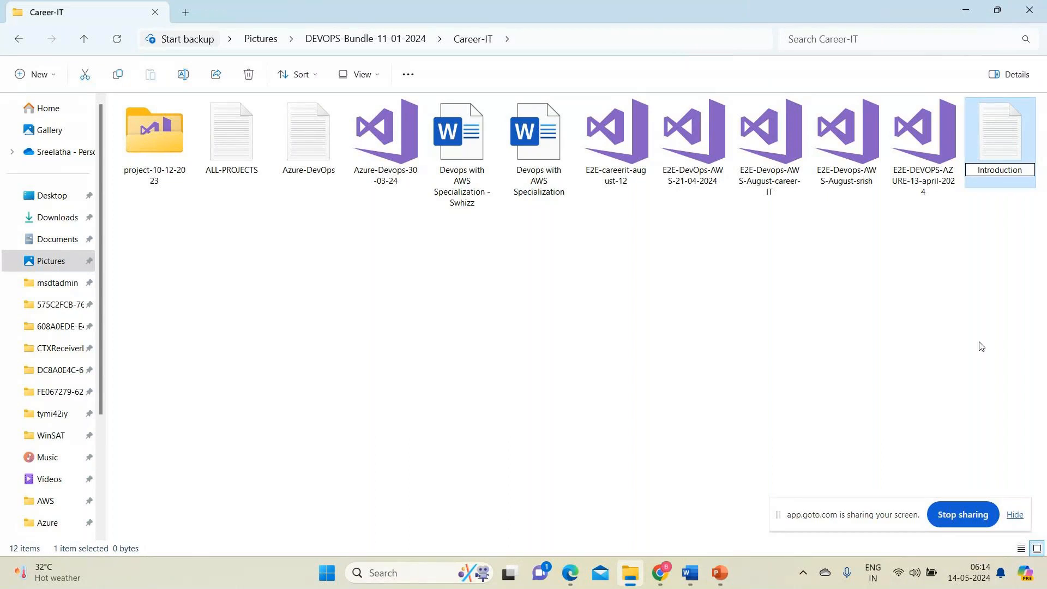
pyautogui.click(1015, 273)
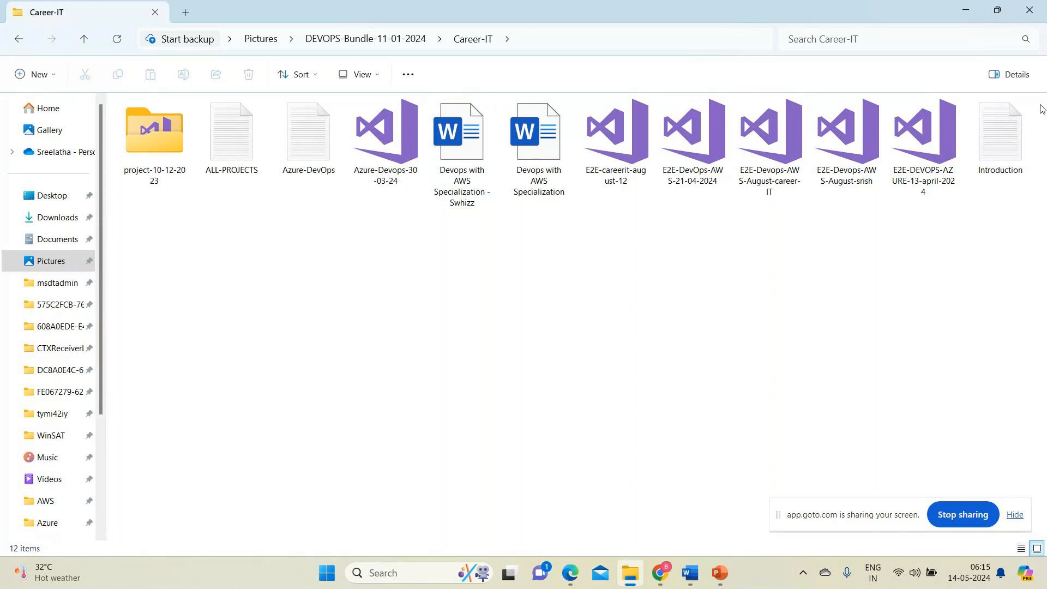
# Open the Introduction text document in a maximized Notepad window, and return to it after checking the GoTo meeting.
pyautogui.doubleClick(993, 122)
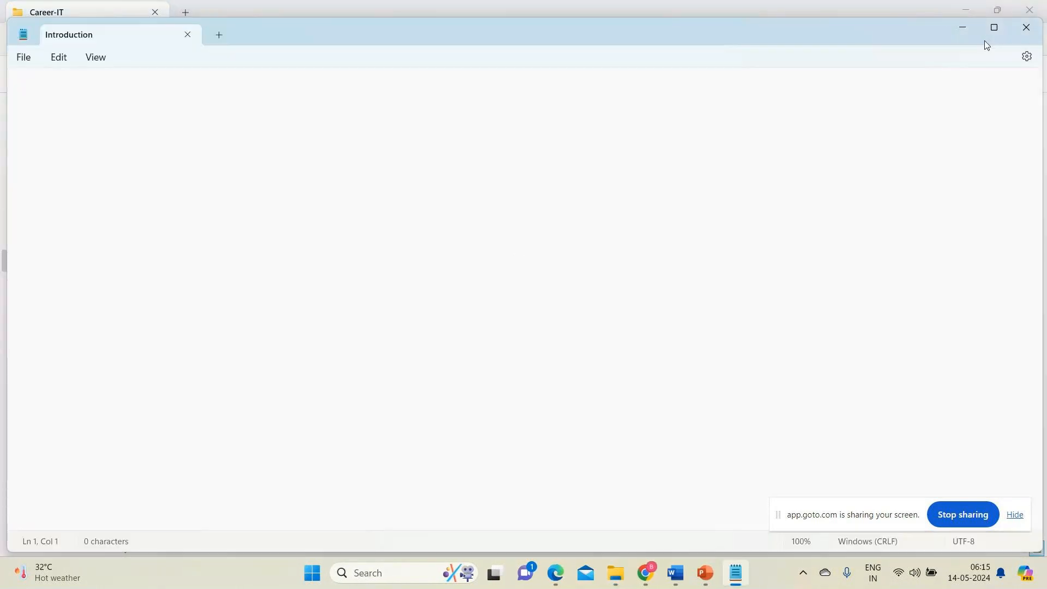
pyautogui.click(994, 29)
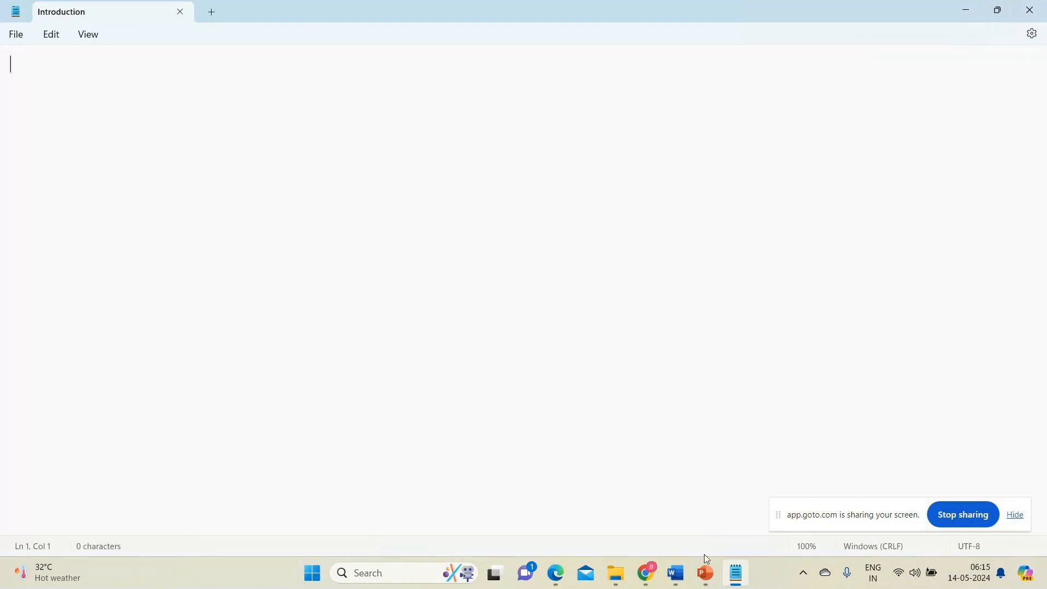
pyautogui.moveTo(706, 582)
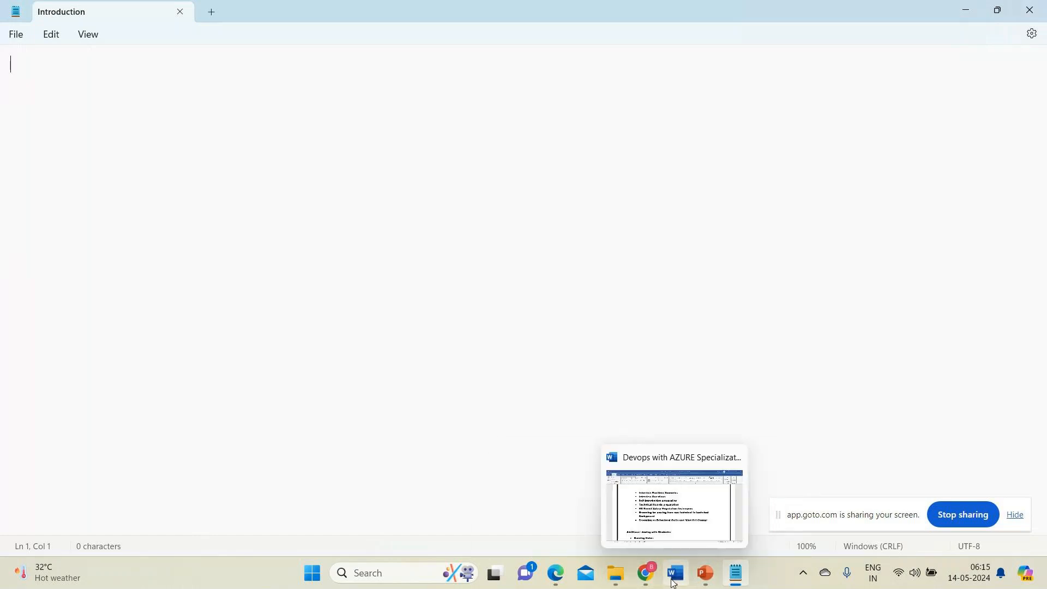
pyautogui.moveTo(647, 584)
pyautogui.click(606, 462)
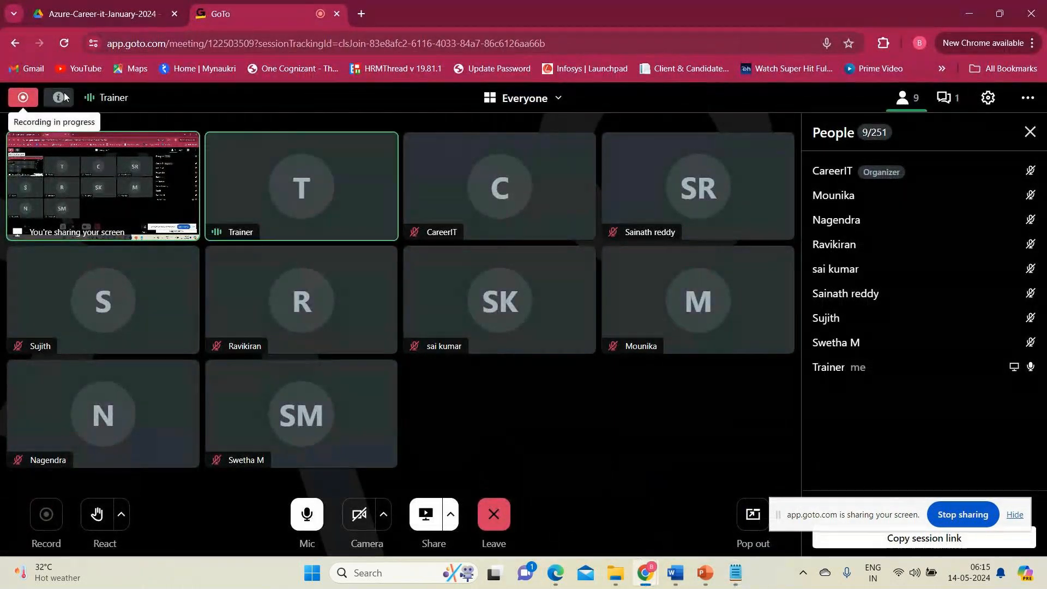
pyautogui.hotkey('alt', 'Tab')
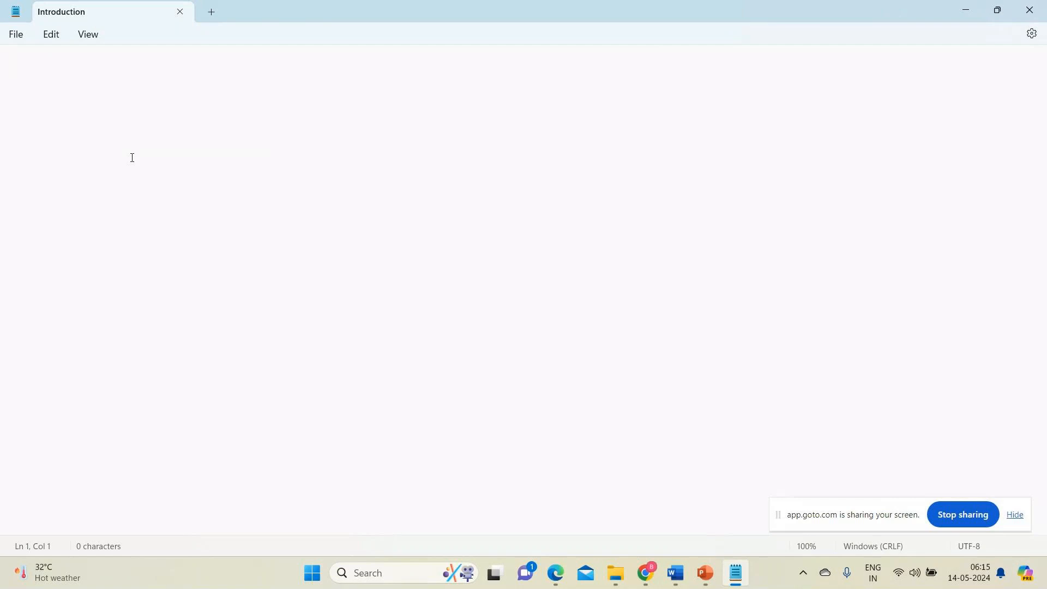
# Write "1. Azure Account Creation" as the first line and, after a blank line, start the second item with "2. H".
pyautogui.write('1. Azure Account')
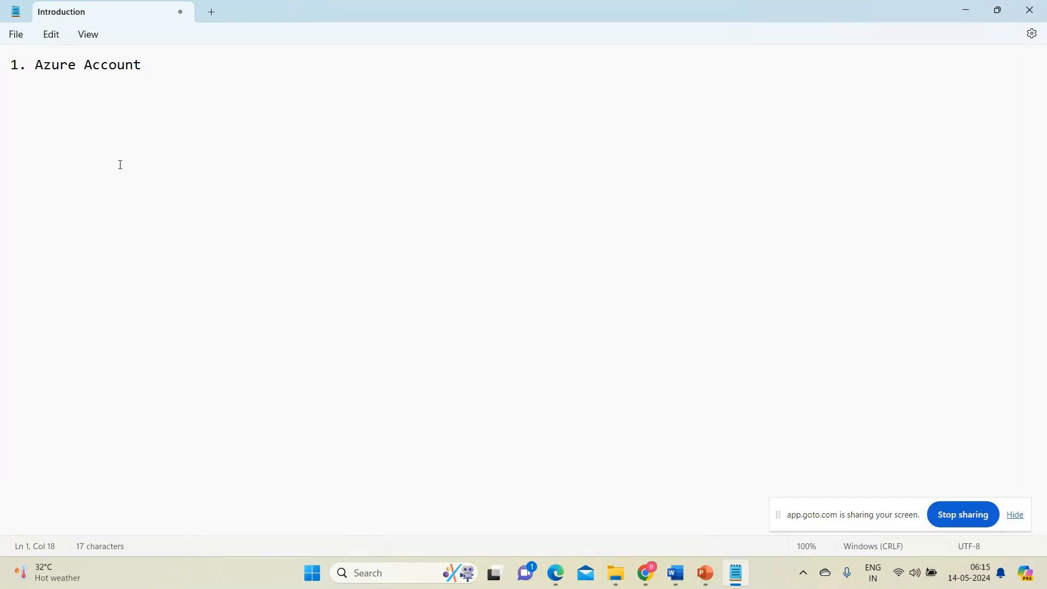
pyautogui.write('Creation')
pyautogui.press('Return')
pyautogui.press('Return')
pyautogui.write('2')
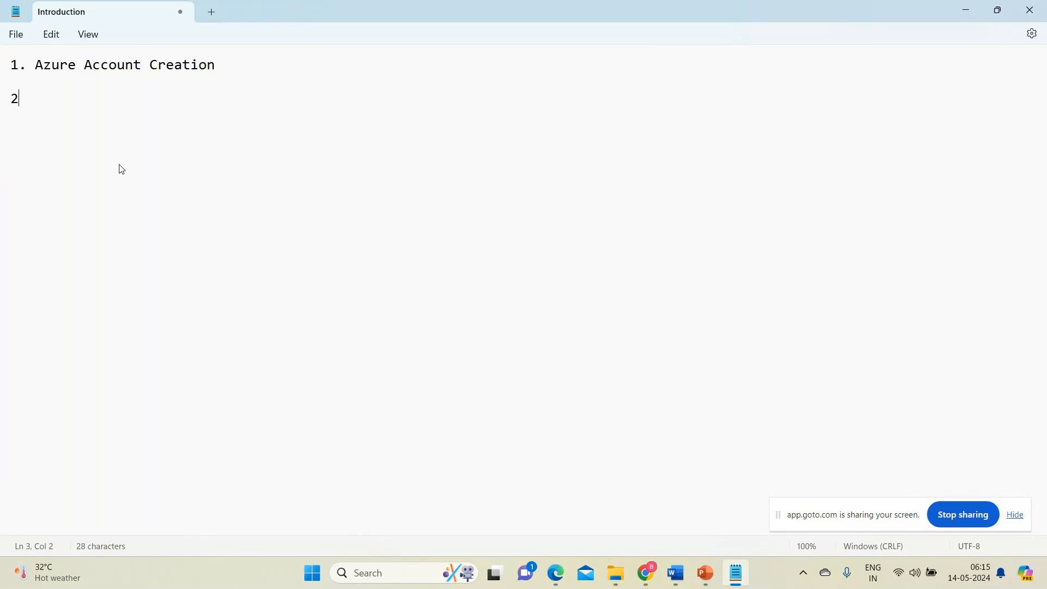
pyautogui.write('. H')
# Add a nearly full-width separator line of equals signs a few lines below the numbered items.
pyautogui.press('Return')
pyautogui.write('=========================')
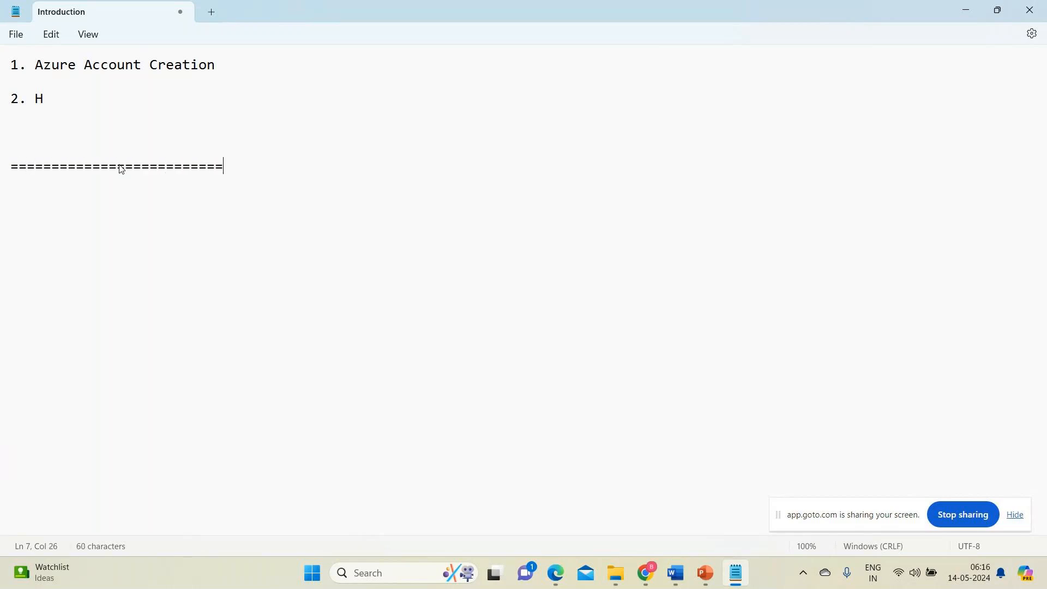
pyautogui.write('================================================================================')
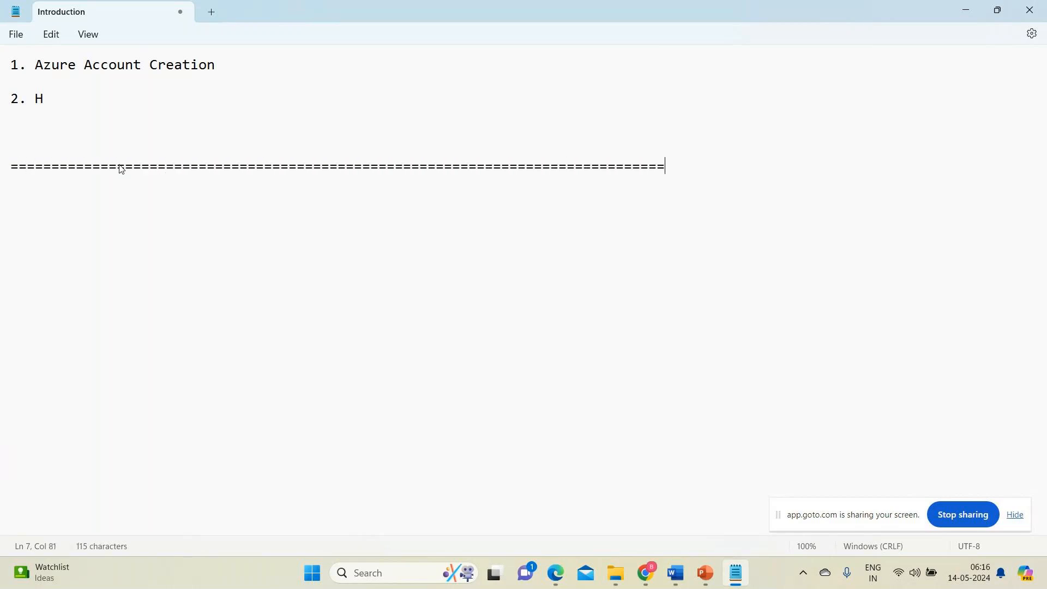
pyautogui.write('==================')
pyautogui.press('Return')
# Finish the separator line across the full width and write the heading "Linux Administration:" on the line below it.
pyautogui.write('Linux Admon')
pyautogui.press('BackSpace')
pyautogui.press('BackSpace')
pyautogui.write('inisitr')
pyautogui.press('BackSpace')
pyautogui.press('BackSpace')
pyautogui.press('BackSpace')
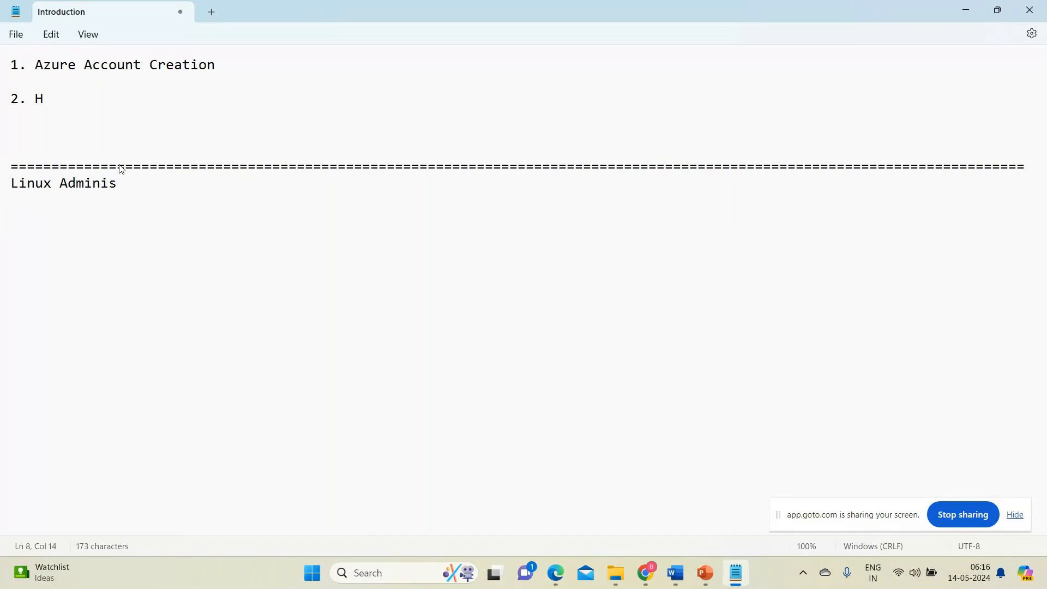
pyautogui.write('tration:')
# Add a full-width line of equals signs directly below the "Linux Administration:" heading.
pyautogui.press('Return')
pyautogui.write('===========================================')
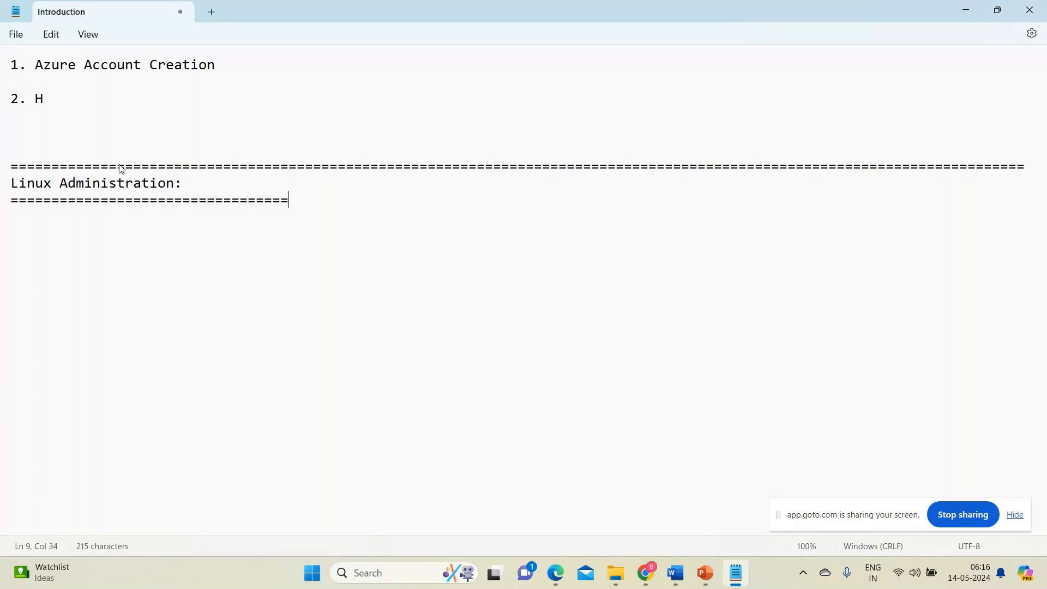
pyautogui.write('=========================================================================')
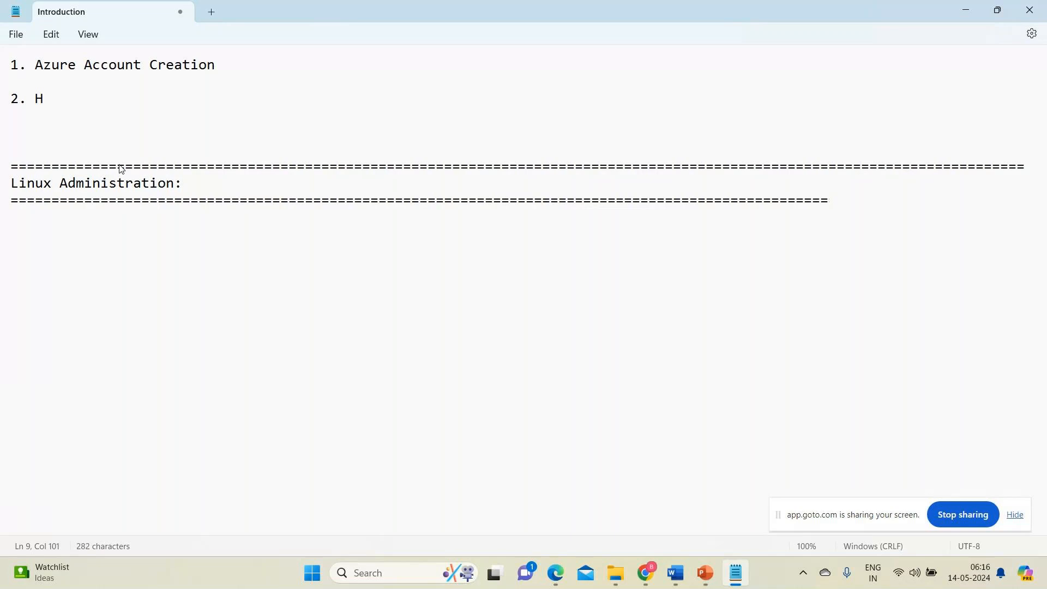
pyautogui.write('=======')
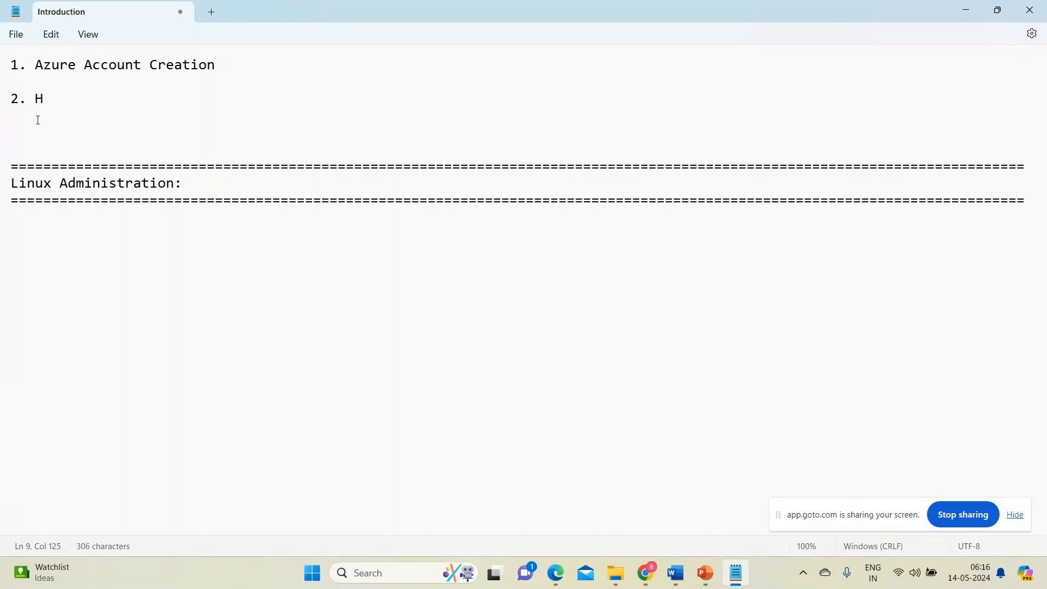
# Continue the second numbered item so that it reads "2. How to launch".
pyautogui.click(57, 99)
pyautogui.write('ow to ')
pyautogui.write('lue')
pyautogui.press('BackSpace')
pyautogui.press('BackSpace')
pyautogui.write('aunch')
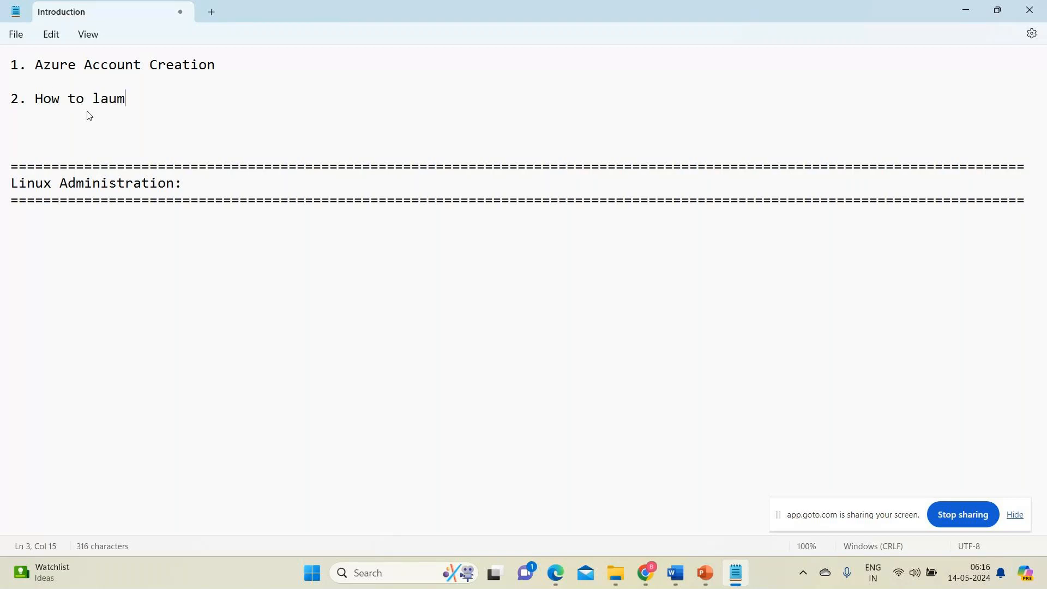
pyautogui.press('BackSpace')
pyautogui.press('BackSpace')
pyautogui.press('BackSpace')
pyautogui.press('BackSpace')
pyautogui.press('BackSpace')
pyautogui.write('aum')
pyautogui.press('BackSpace')
pyautogui.write('nch')
# Complete the second item by appending "/create an virtual machine?" to it.
pyautogui.press('Num_Lock')
pyautogui.press('BackSpace')
pyautogui.write('/cree')
pyautogui.press('BackSpace')
pyautogui.write('at')
pyautogui.press('BackSpace')
pyautogui.write('e')
pyautogui.press('Num_Lock')
pyautogui.press('BackSpace')
pyautogui.press('BackSpace')
pyautogui.write('te')
pyautogui.press('BackSpace')
pyautogui.press('BackSpace')
pyautogui.write('ate a')
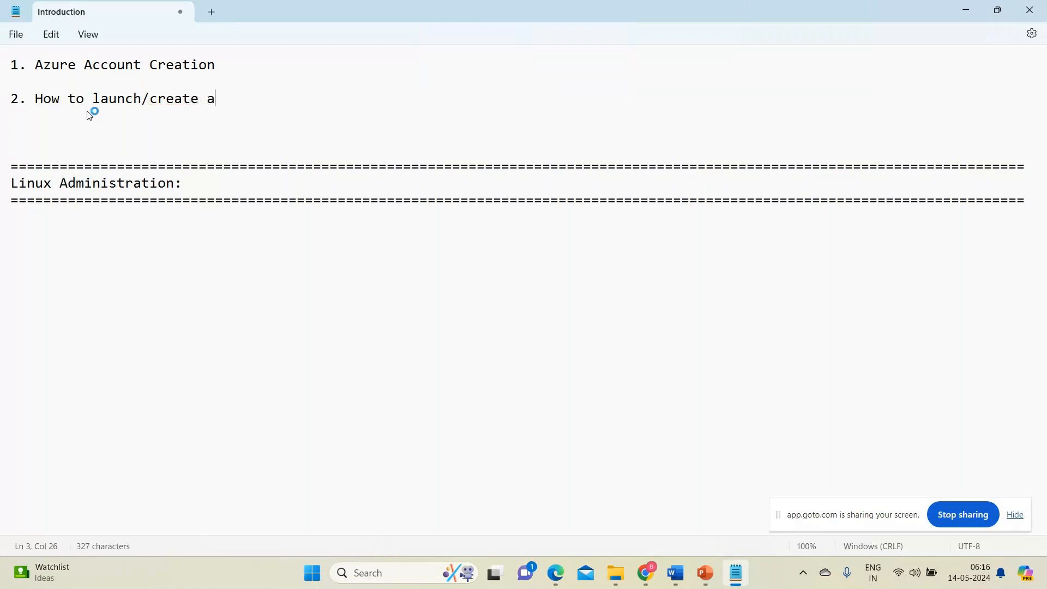
pyautogui.write('n virtualmachib')
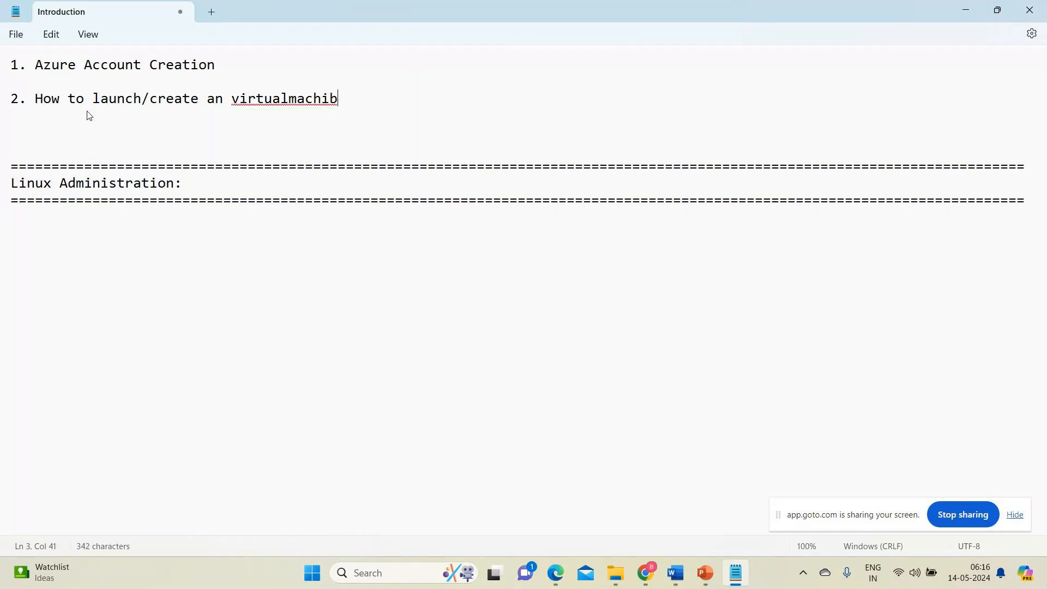
pyautogui.press('BackSpace')
pyautogui.press('BackSpace')
pyautogui.press('BackSpace')
pyautogui.press('BackSpace')
pyautogui.press('BackSpace')
pyautogui.press('BackSpace')
pyautogui.write('machine?')
# Add a third item, "3. How to connect an virtual machine?", after a blank line below the second item.
pyautogui.press('Return')
pyautogui.press('Return')
pyautogui.press('Return')
pyautogui.write('3.')
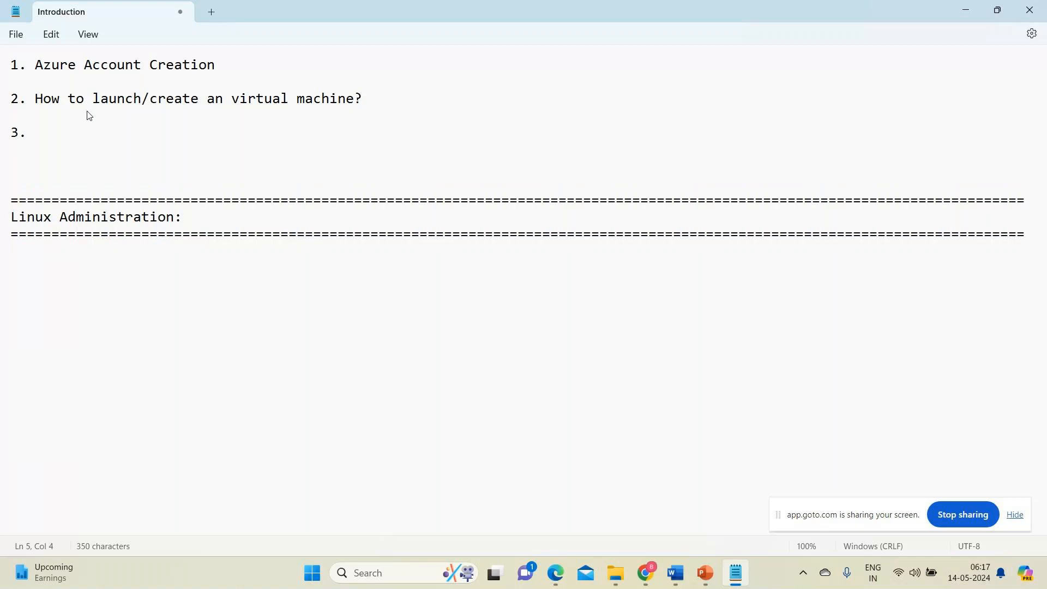
pyautogui.write('  How')
pyautogui.press('BackSpace')
pyautogui.press('BackSpace')
pyautogui.press('BackSpace')
pyautogui.press('BackSpace')
pyautogui.press('BackSpace')
pyautogui.write('How tp c')
pyautogui.press('BackSpace')
pyautogui.press('BackSpace')
pyautogui.press('BackSpace')
pyautogui.press('BackSpace')
pyautogui.write('o connect and')
pyautogui.press('BackSpace')
pyautogui.write('virtual ')
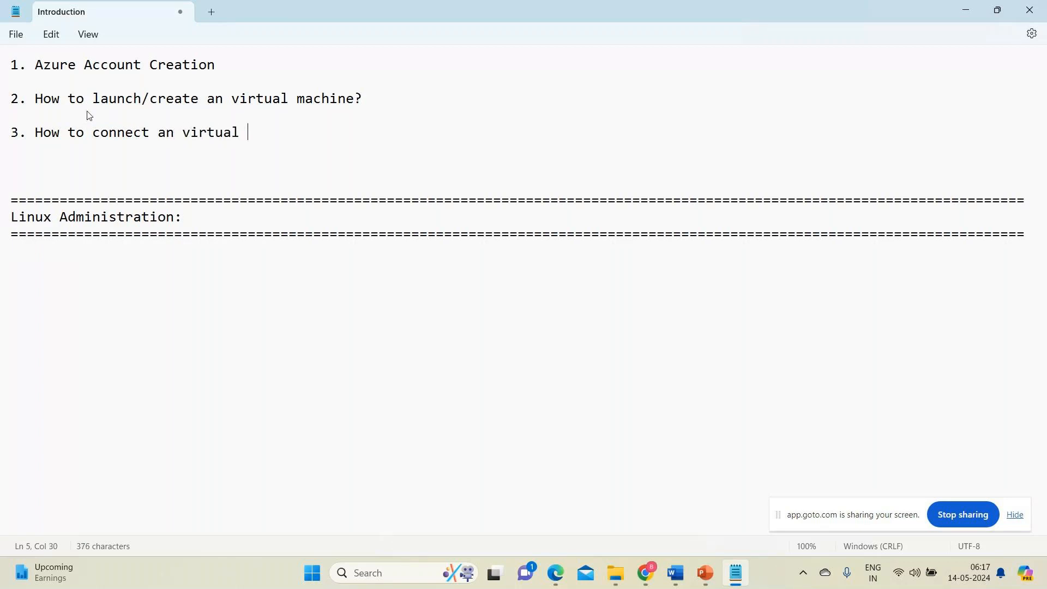
pyautogui.write('machine?')
# Remove the surplus blank lines between the third item and the separator line above the Linux heading.
pyautogui.press('Down')
pyautogui.press('Down')
pyautogui.press('Down')
pyautogui.press('BackSpace')
pyautogui.press('BackSpace')
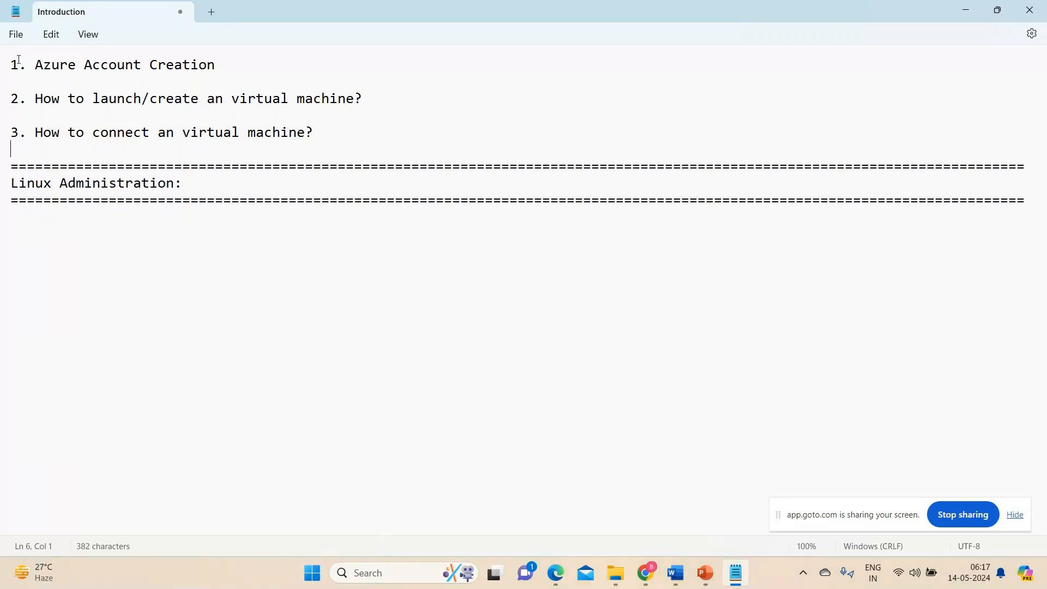
# Save the Introduction notes file.
pyautogui.click(16, 34)
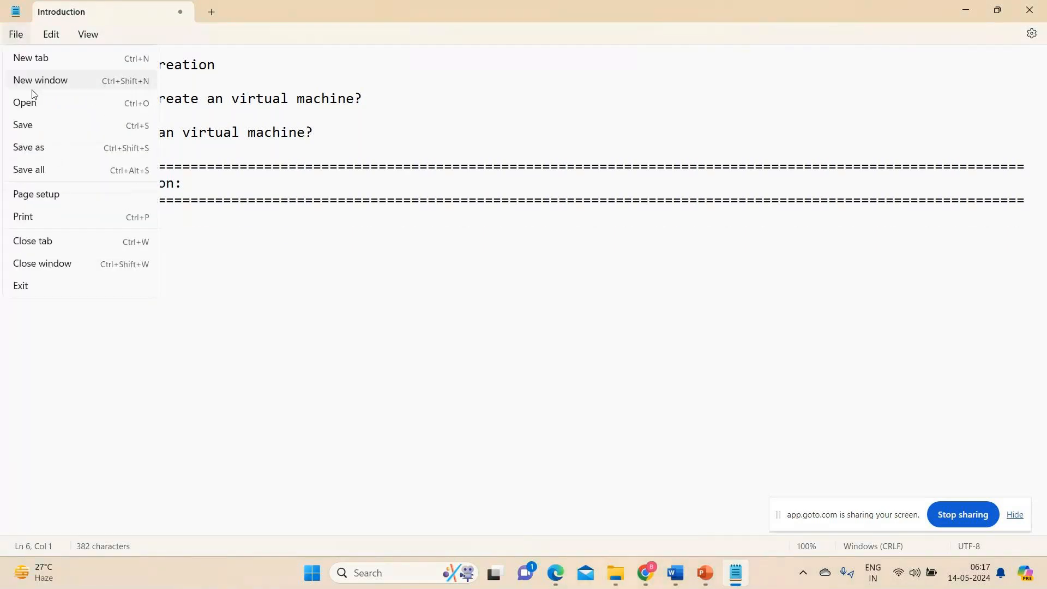
pyautogui.click(32, 126)
pyautogui.click(16, 34)
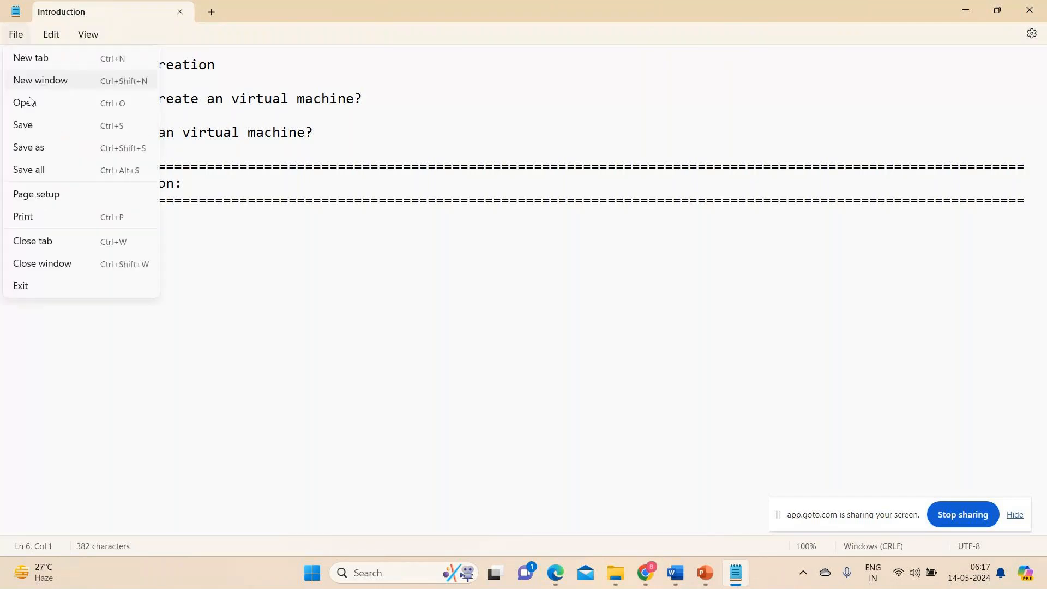
pyautogui.click(30, 126)
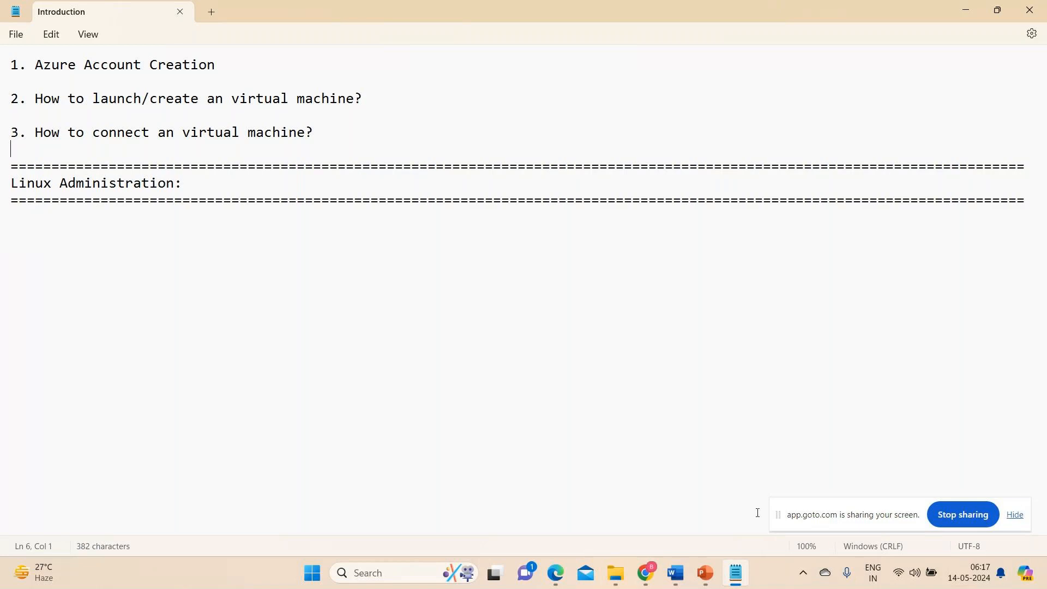
# Switch to File Explorer, go up to the Pictures folder and search it for "Azure a".
pyautogui.moveTo(613, 579)
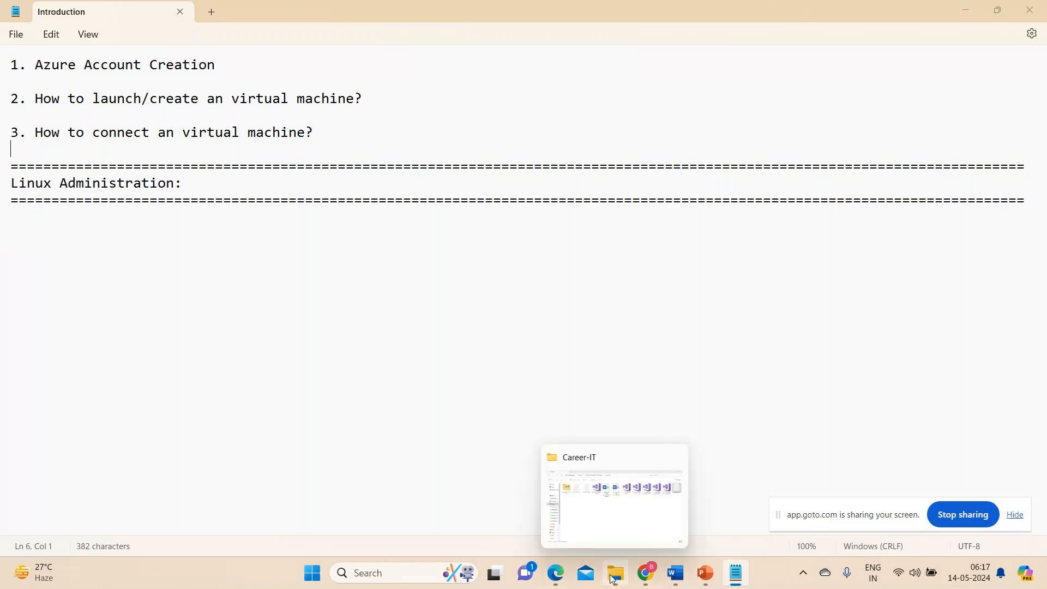
pyautogui.click(613, 579)
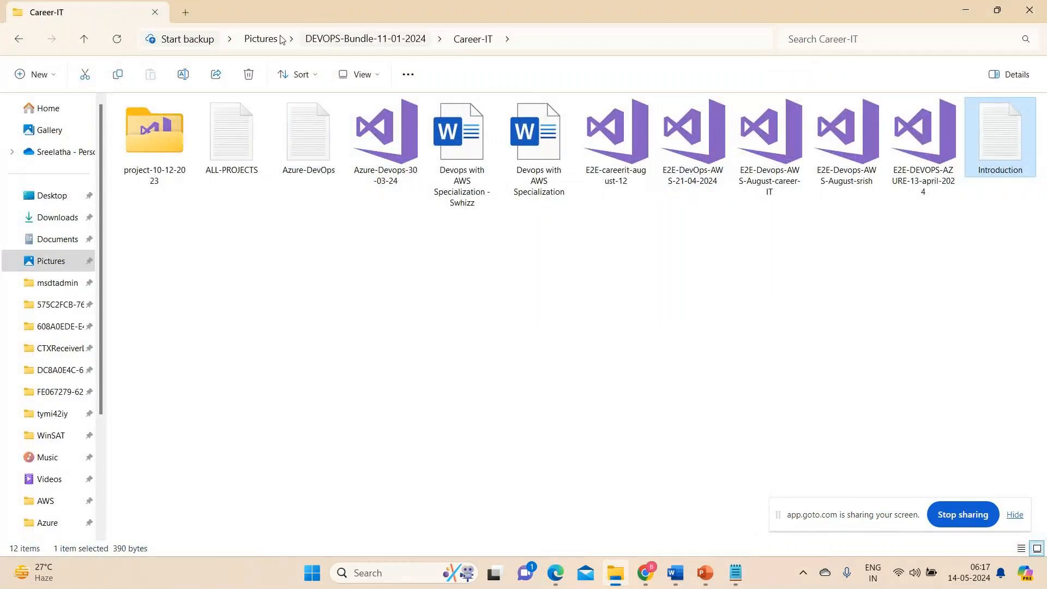
pyautogui.click(261, 38)
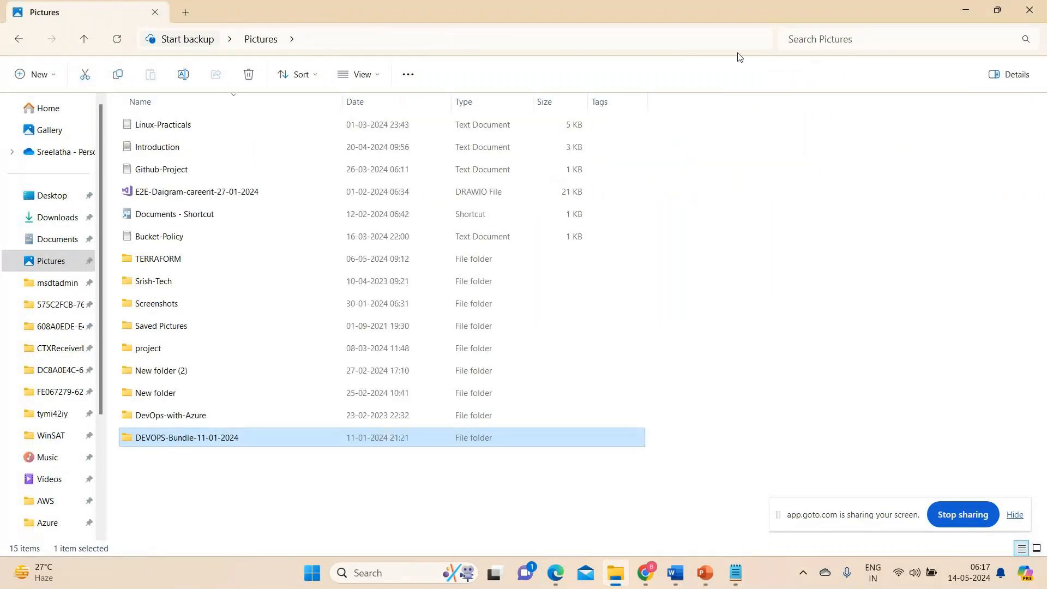
pyautogui.click(818, 43)
pyautogui.write('AZ')
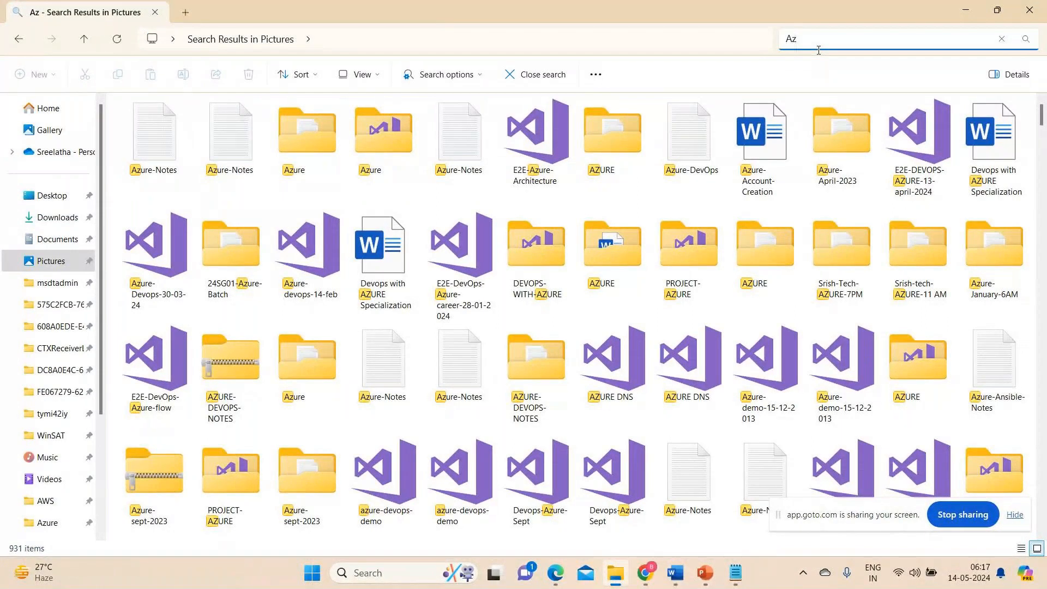
pyautogui.write('ufre a')
pyautogui.press('BackSpace')
pyautogui.press('BackSpace')
pyautogui.press('BackSpace')
pyautogui.press('BackSpace')
pyautogui.press('BackSpace')
pyautogui.write('re')
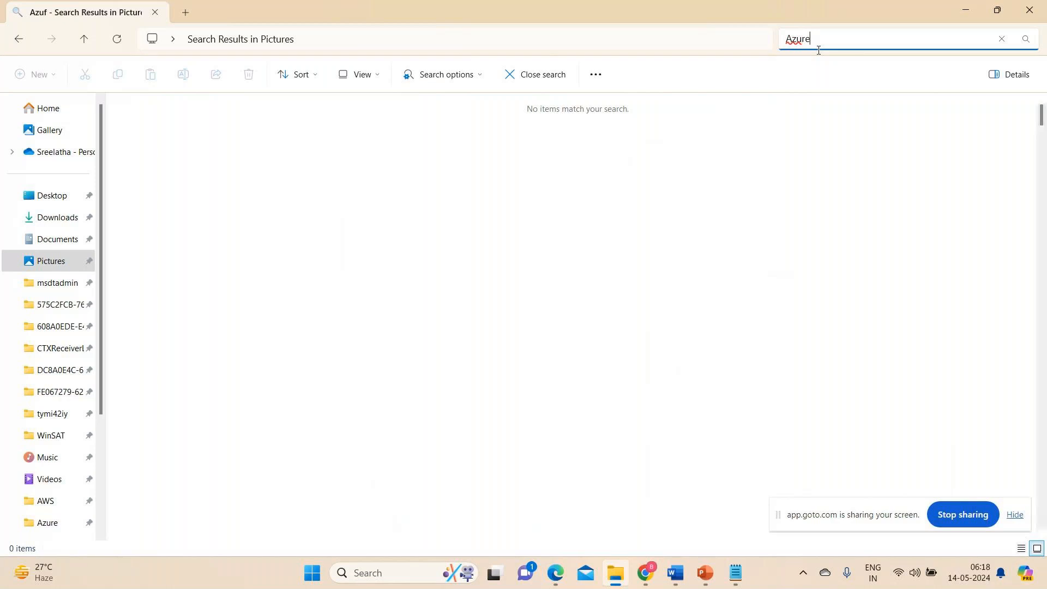
pyautogui.write('a')
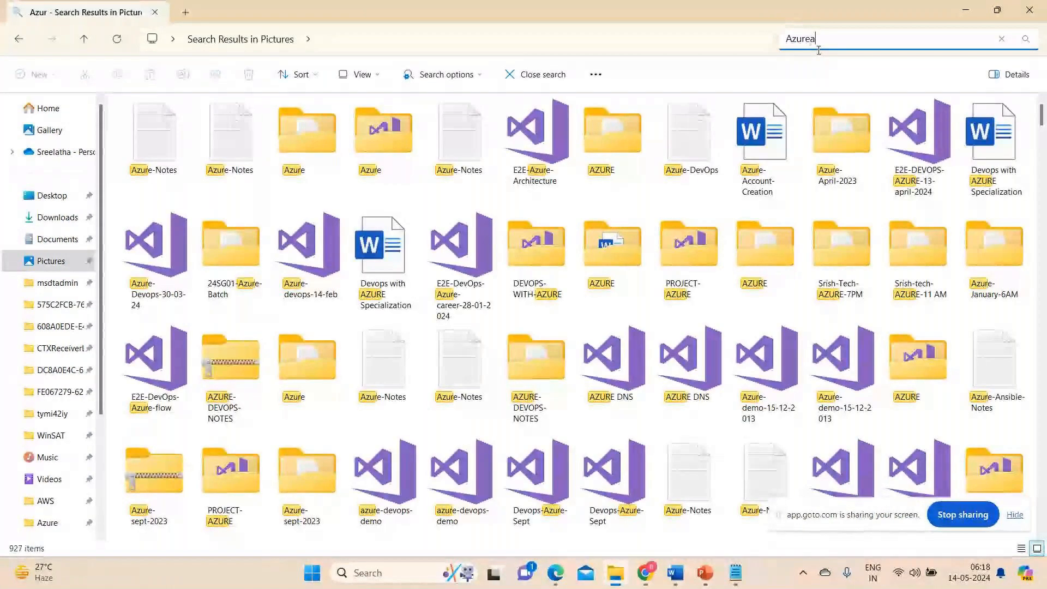
pyautogui.press('BackSpace')
pyautogui.write('a')
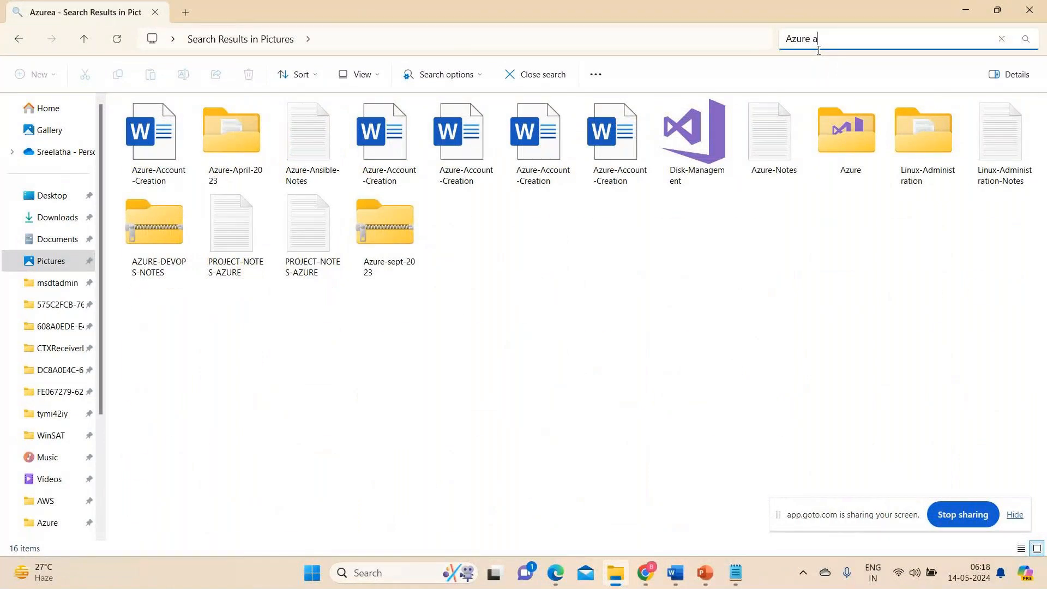
# Refine the Pictures search to "Azure acc" and open the first Azure-Account-Creation Word document.
pyautogui.press('BackSpace')
pyautogui.press('BackSpace')
pyautogui.write('ccount')
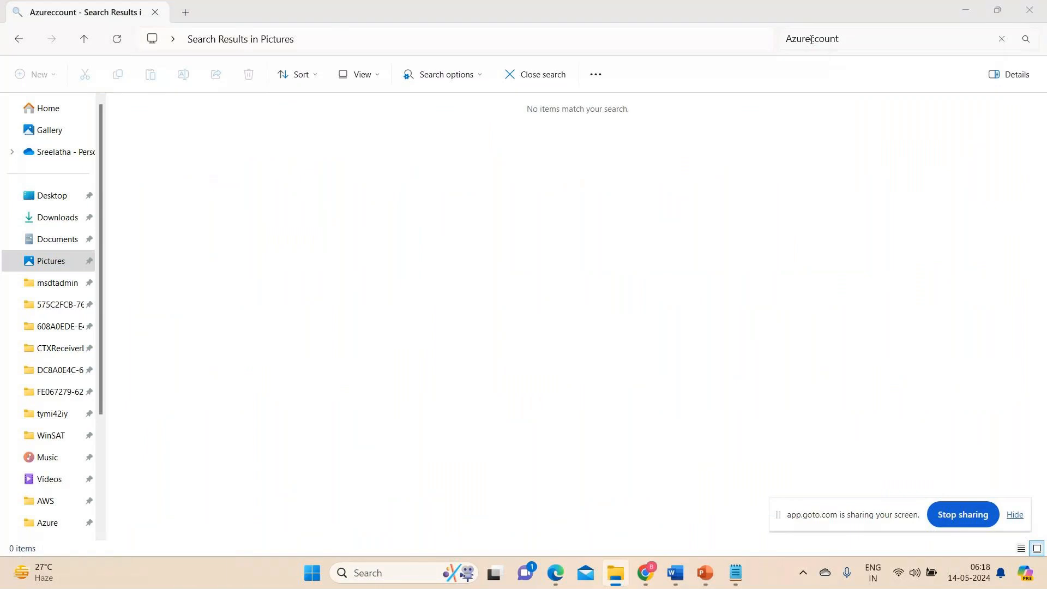
pyautogui.click(812, 40)
pyautogui.click(810, 44)
pyautogui.write('a')
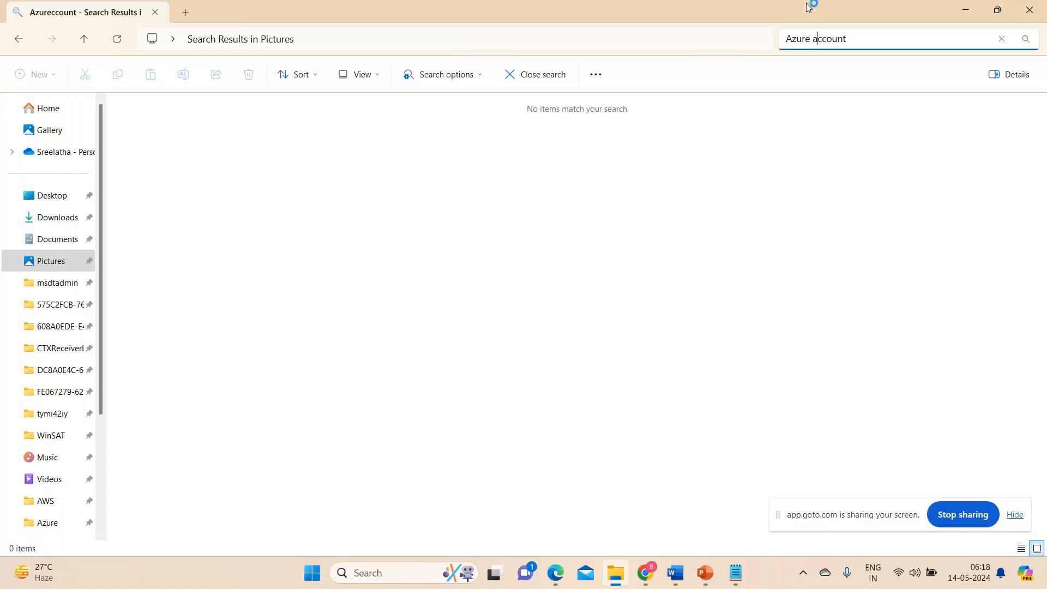
pyautogui.click(855, 38)
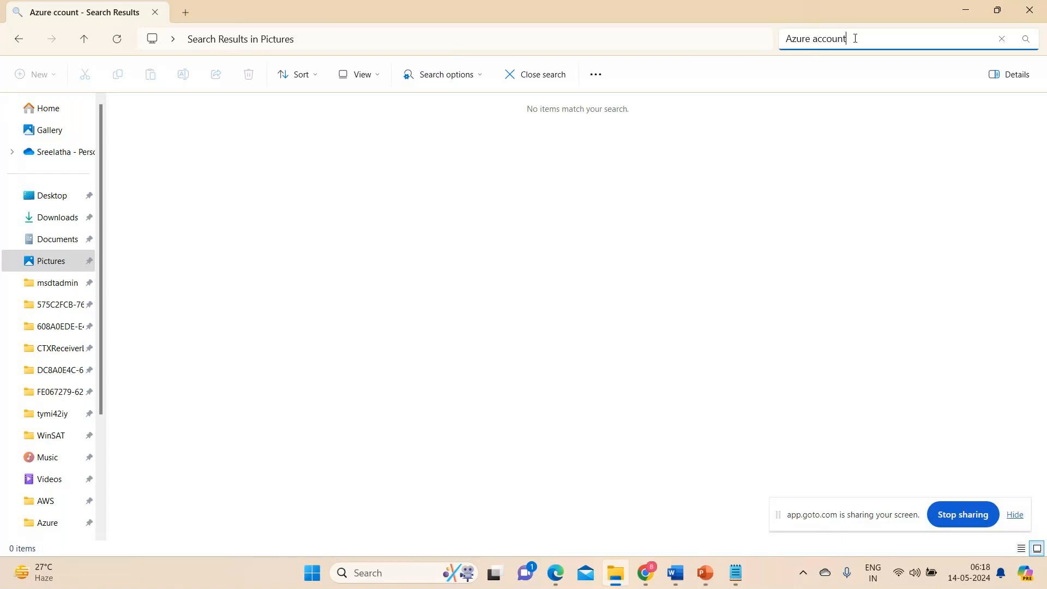
pyautogui.press('BackSpace')
pyautogui.press('BackSpace')
pyautogui.press('BackSpace')
pyautogui.press('BackSpace')
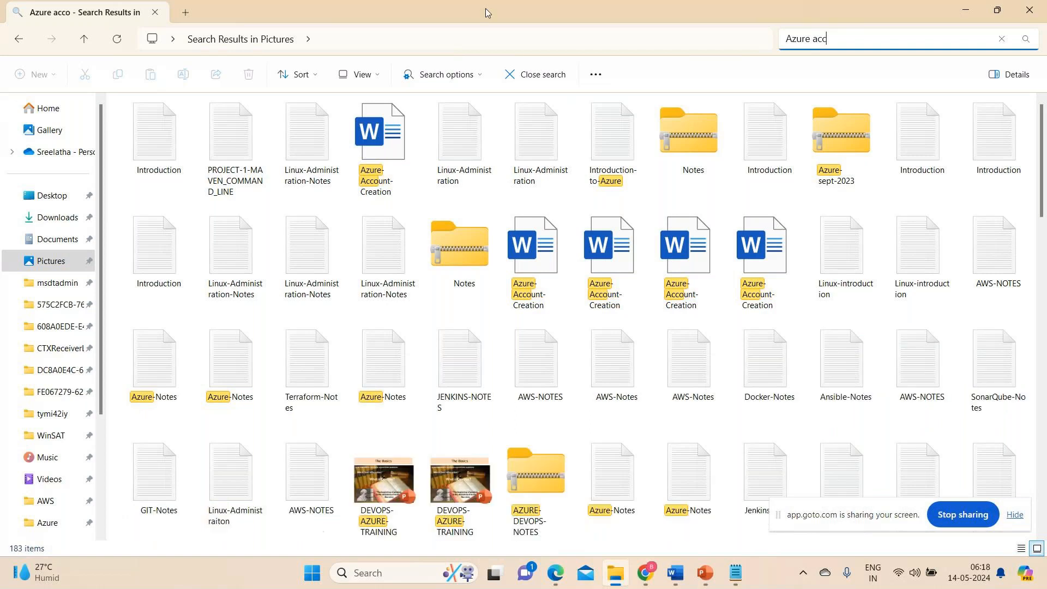
pyautogui.click(364, 139)
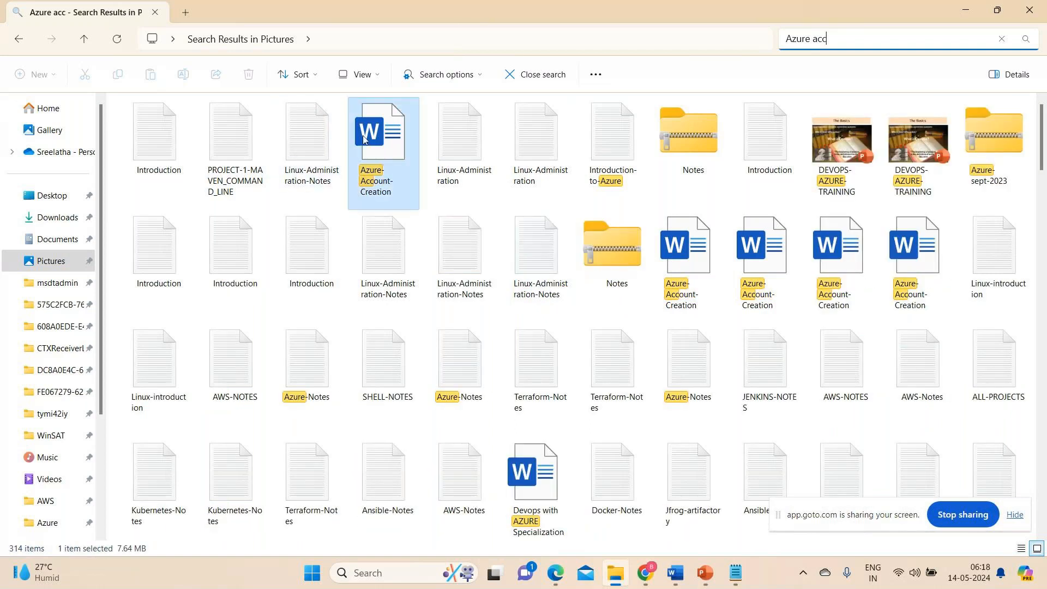
pyautogui.doubleClick(363, 139)
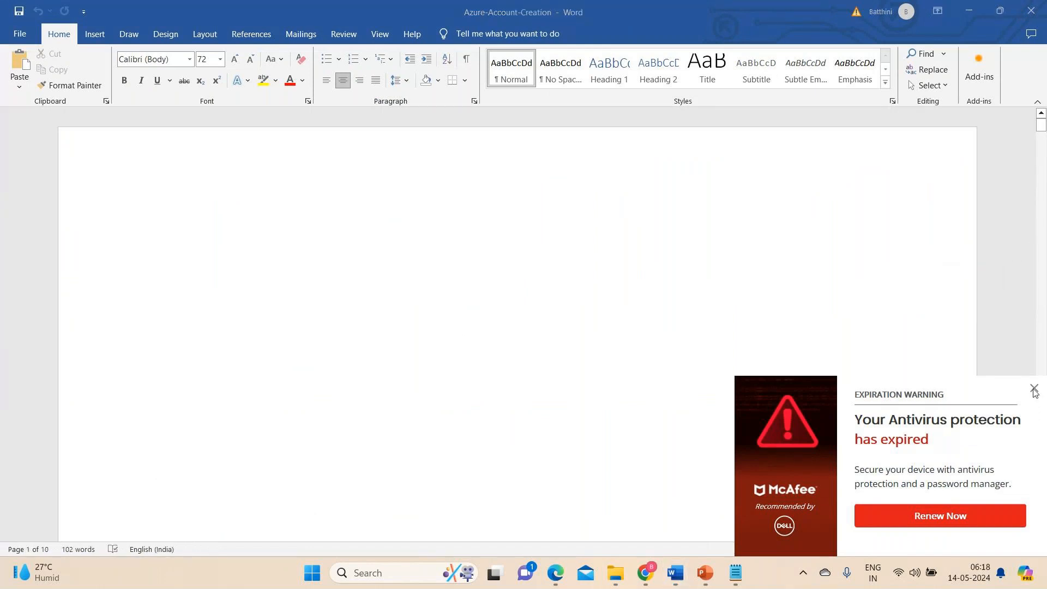
# Look over the title page of the Azure-Account-Creation document, moving the screen-sharing bar to the upper part of the screen.
pyautogui.scroll(-1, 672, 331)
pyautogui.scroll(-2, 672, 331)
pyautogui.scroll(1, 672, 331)
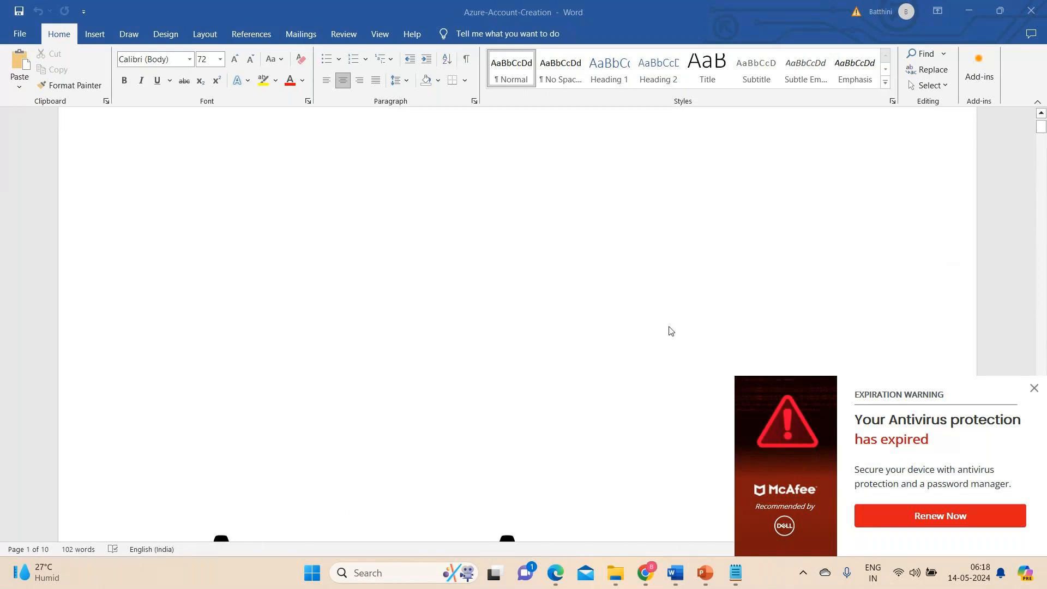
pyautogui.scroll(-3, 672, 331)
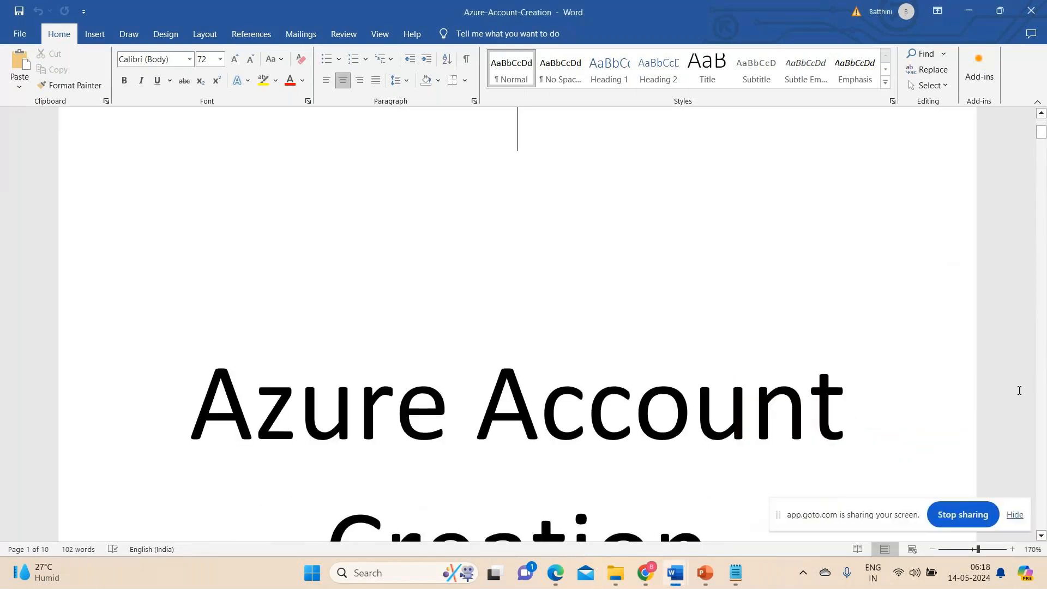
pyautogui.scroll(-3, 746, 371)
pyautogui.scroll(-1, 745, 371)
pyautogui.moveTo(812, 507); pyautogui.dragTo(857, 24)
pyautogui.scroll(-8, 684, 406)
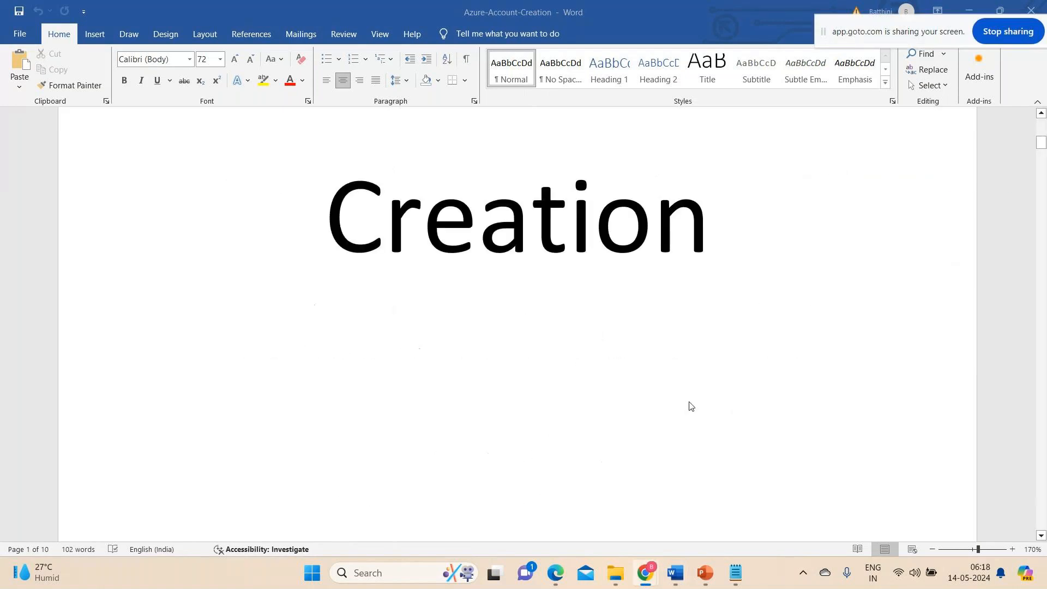
pyautogui.scroll(-5, 690, 406)
pyautogui.scroll(7, 690, 406)
pyautogui.scroll(1, 689, 406)
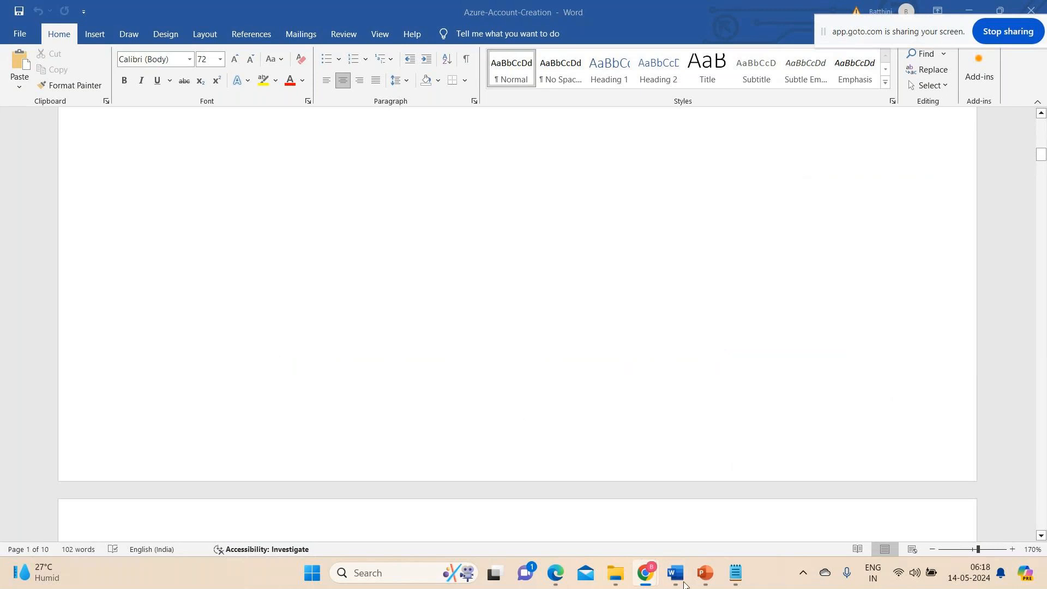
# Switch to Chrome and open the Azure geographies page on azure.microsoft.com in a new tab.
pyautogui.moveTo(645, 574)
pyautogui.click(571, 504)
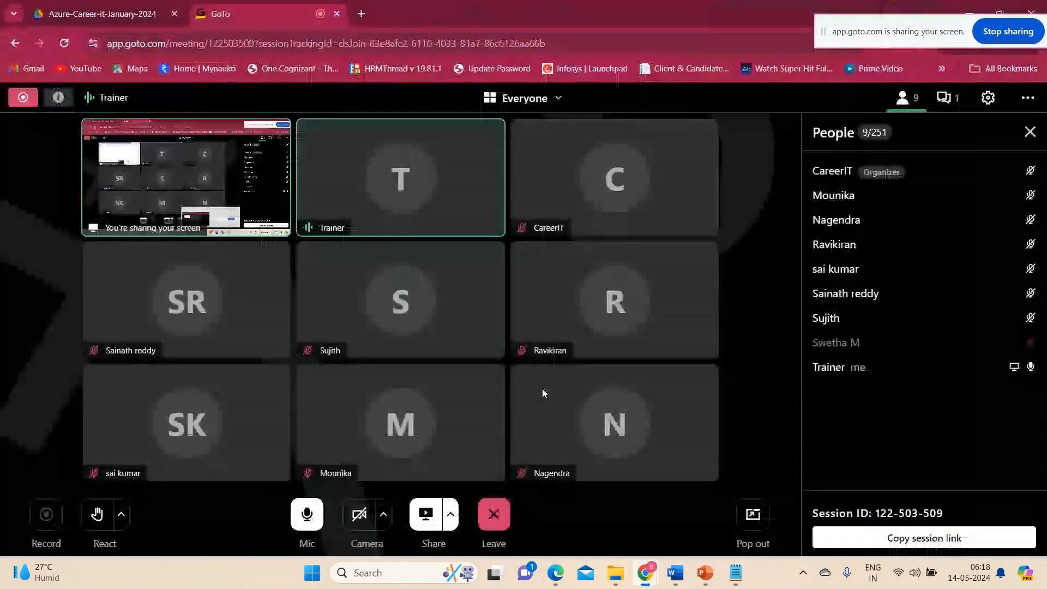
pyautogui.click(364, 18)
pyautogui.write('azur')
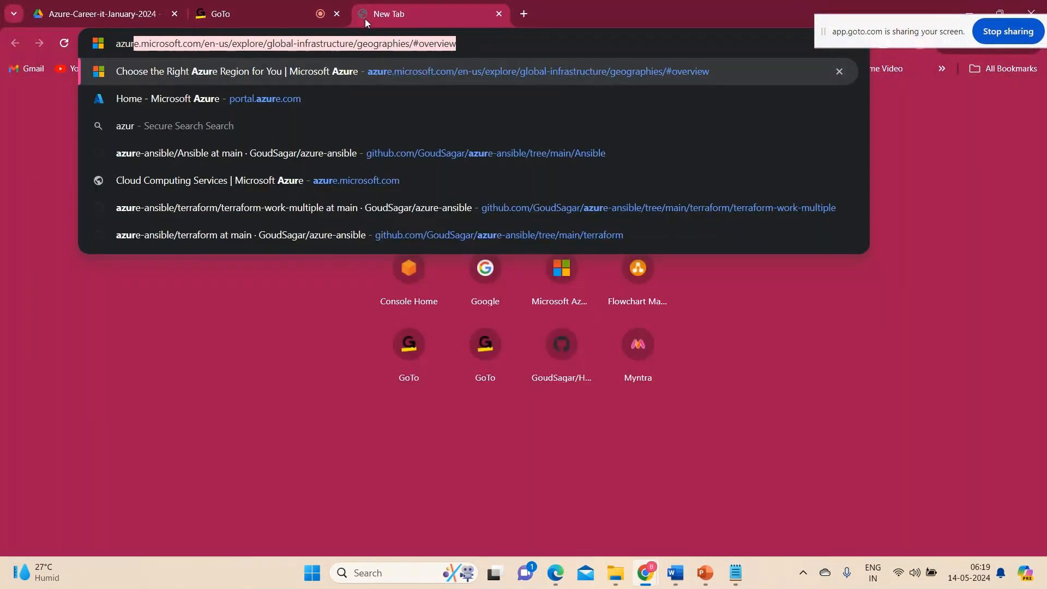
pyautogui.press('Return')
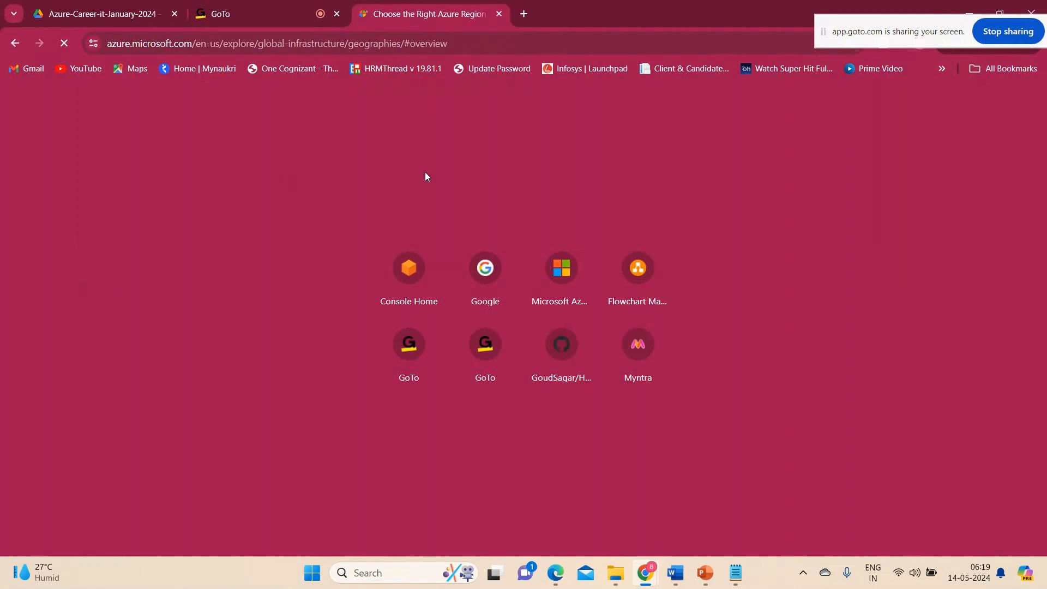
pyautogui.scroll(-4, 425, 172)
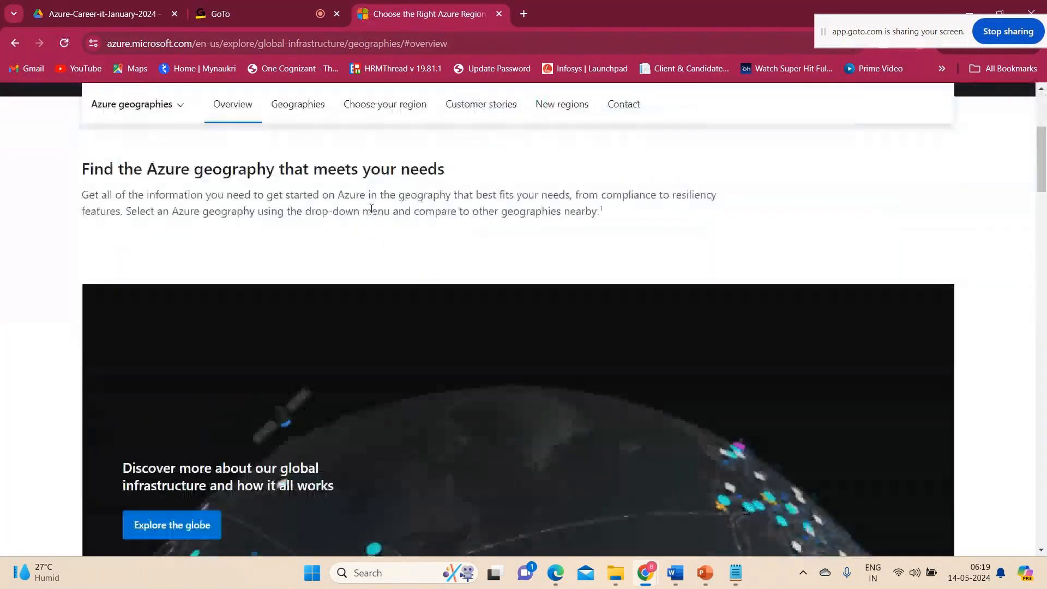
pyautogui.scroll(4, 371, 209)
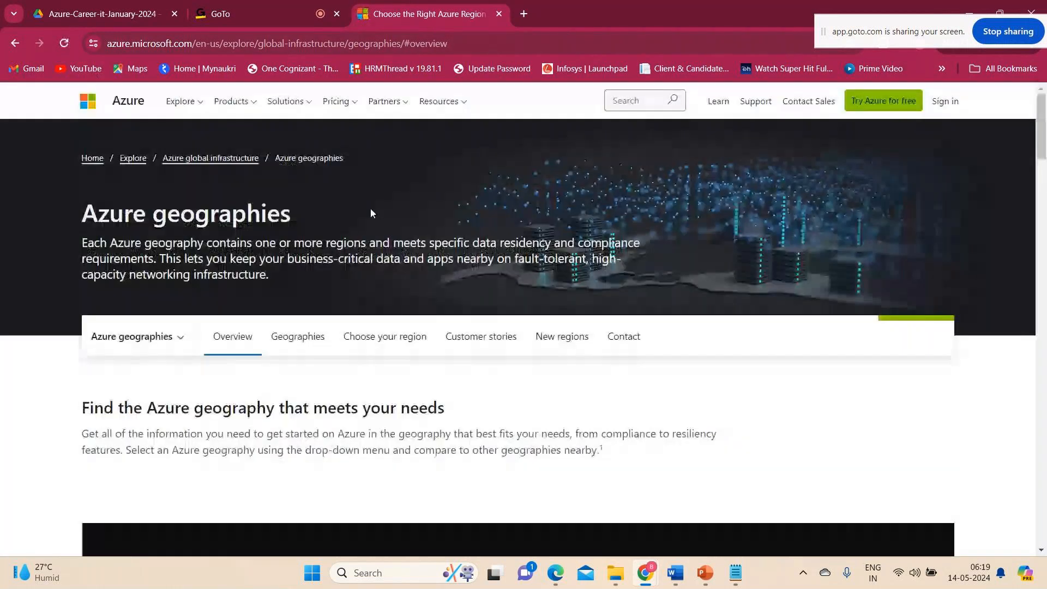
# Sign in to the Azure portal from the Azure geographies page and switch back to the Azure-Account-Creation document in Word.
pyautogui.click(937, 103)
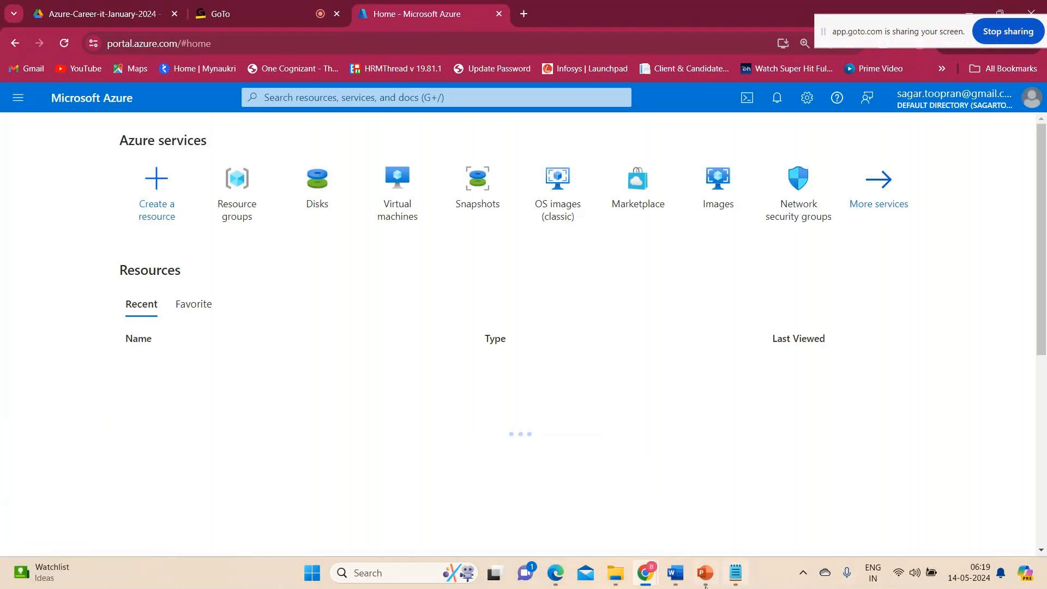
pyautogui.moveTo(678, 576)
pyautogui.click(743, 511)
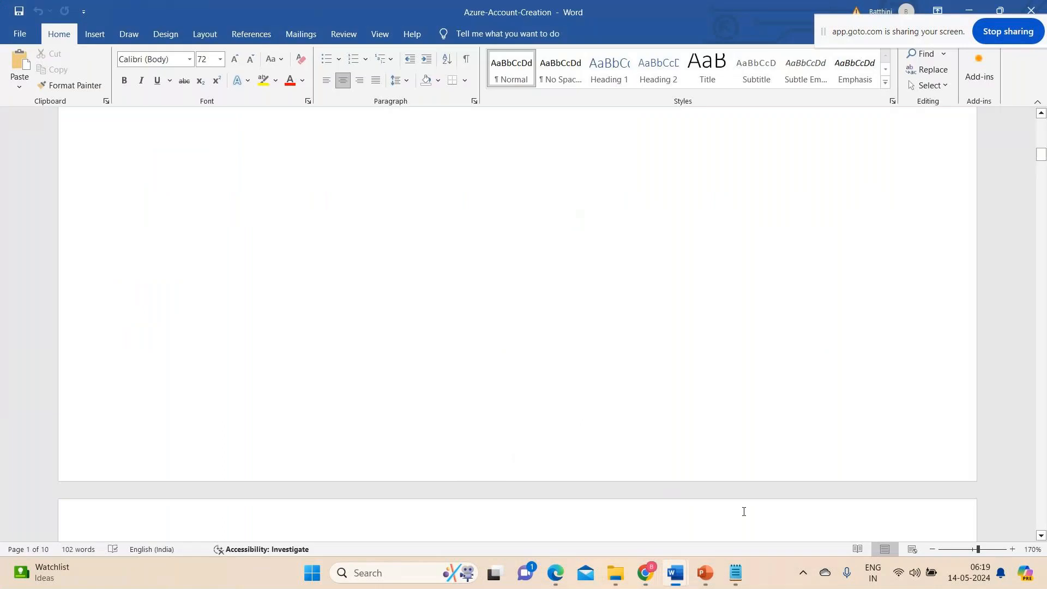
# Look over the guide's title page and Step 1, which covers browsing to the Azure portal page and choosing Free Account.
pyautogui.scroll(3, 464, 342)
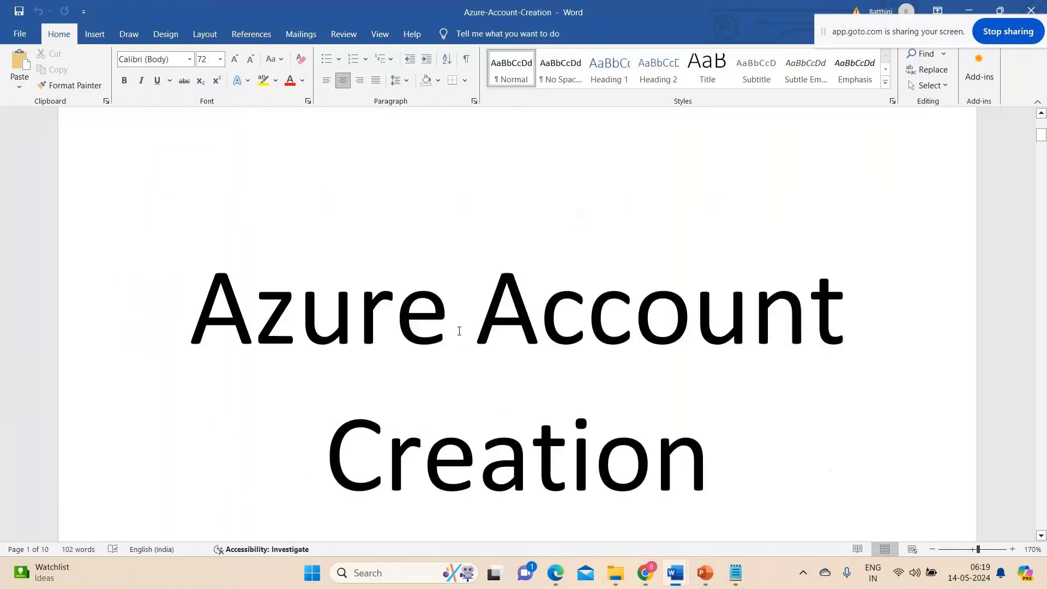
pyautogui.scroll(5, 459, 331)
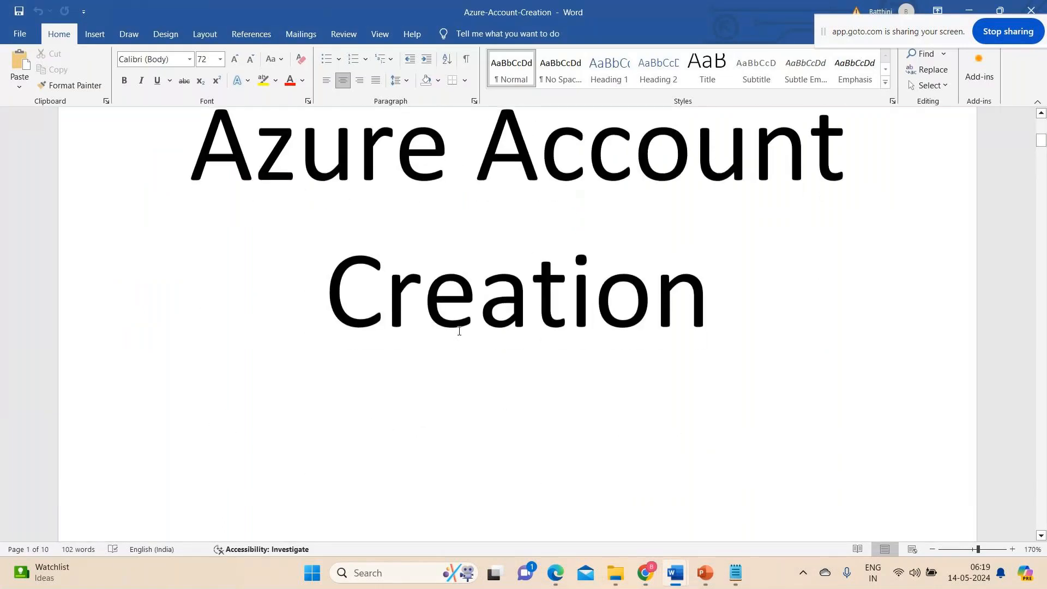
pyautogui.scroll(-5, 460, 331)
pyautogui.scroll(-5, 459, 331)
pyautogui.scroll(5, 459, 331)
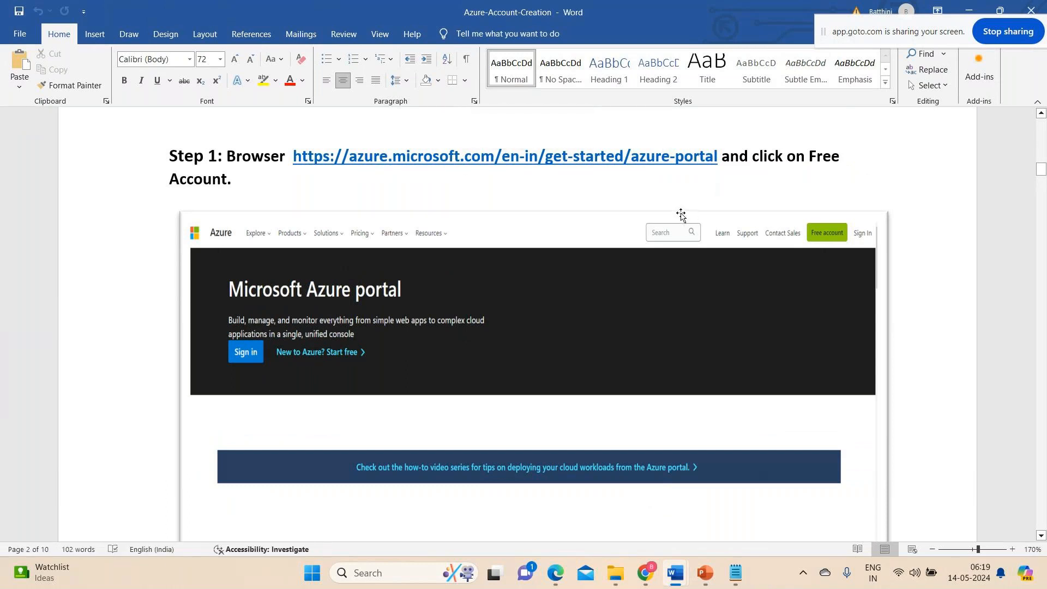
pyautogui.scroll(-1, 681, 214)
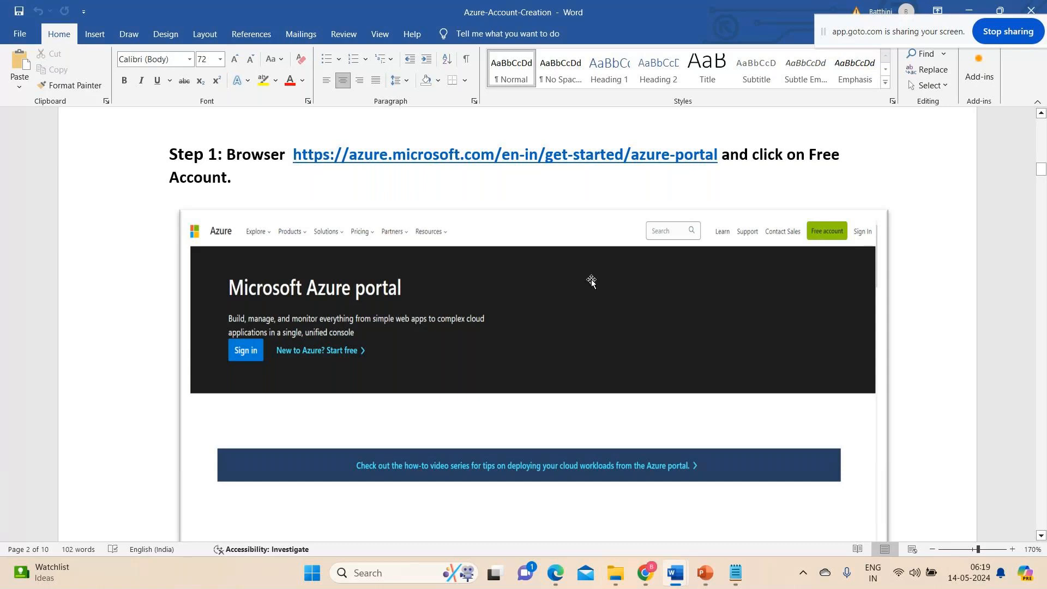
# Examine the Step 2 "Start free" page of the guide, comparing it with Step 1 and checking the free account offers.
pyautogui.scroll(-8, 358, 409)
pyautogui.scroll(-1, 360, 409)
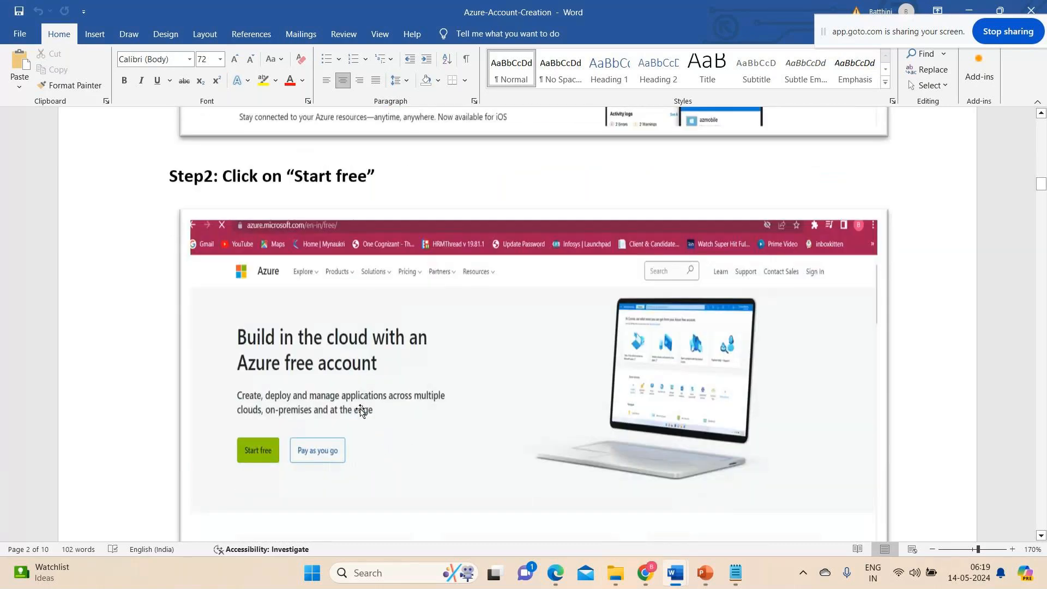
pyautogui.scroll(1, 359, 409)
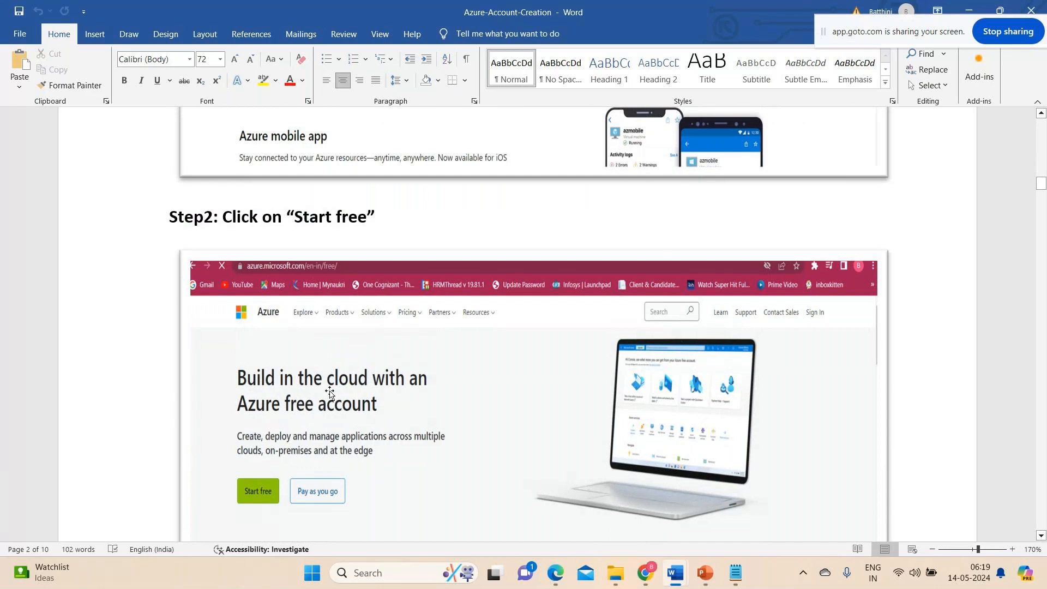
pyautogui.scroll(8, 413, 347)
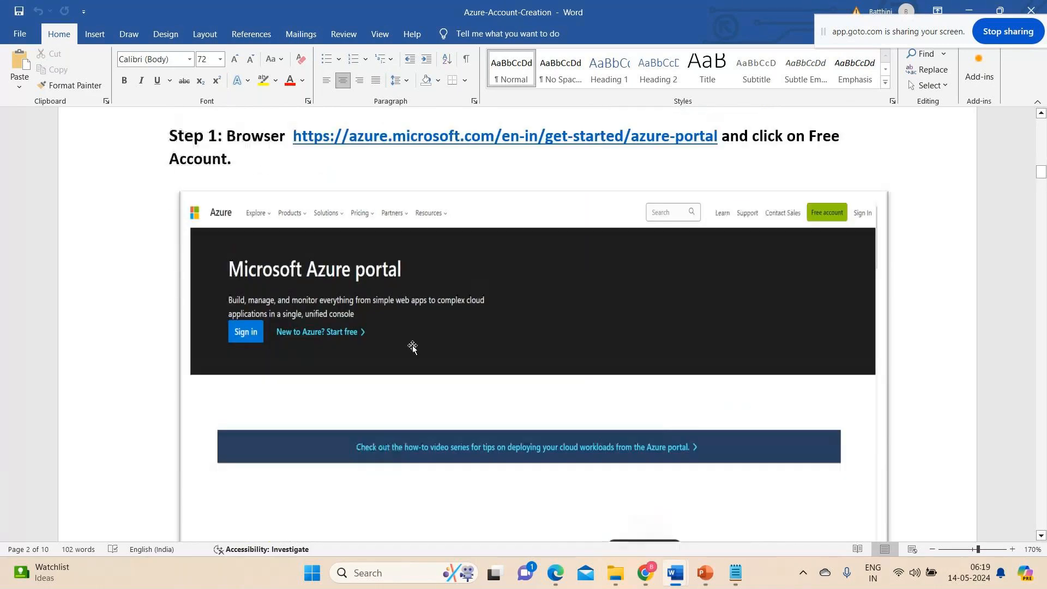
pyautogui.scroll(-8, 413, 347)
pyautogui.scroll(-5, 327, 415)
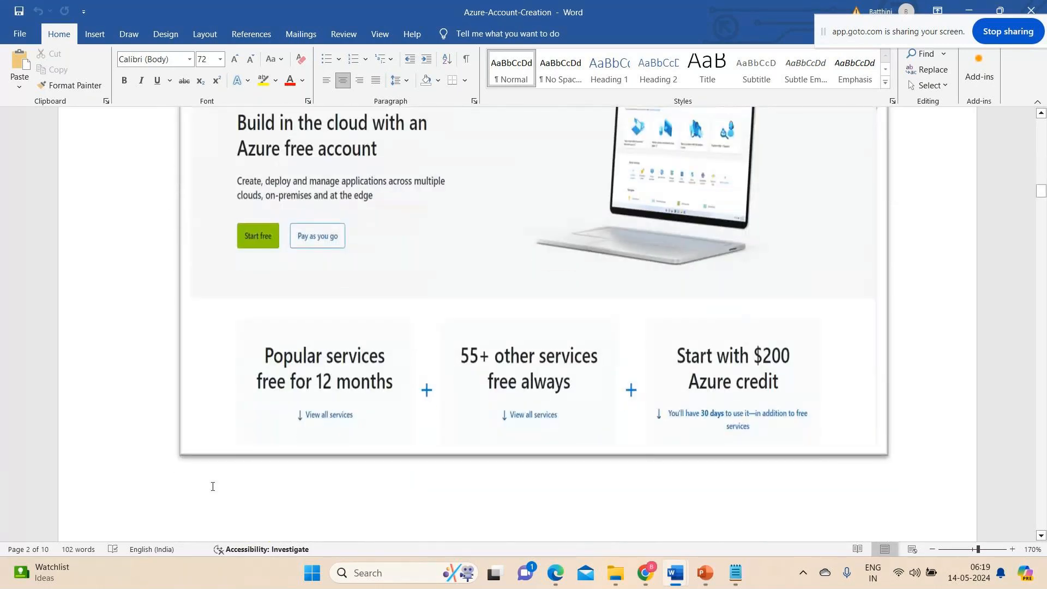
# Read Steps 3 and 4 of the guide on entering an email ID and a new login password, continuing to Step 5.
pyautogui.scroll(-4, 212, 486)
pyautogui.scroll(-7, 213, 487)
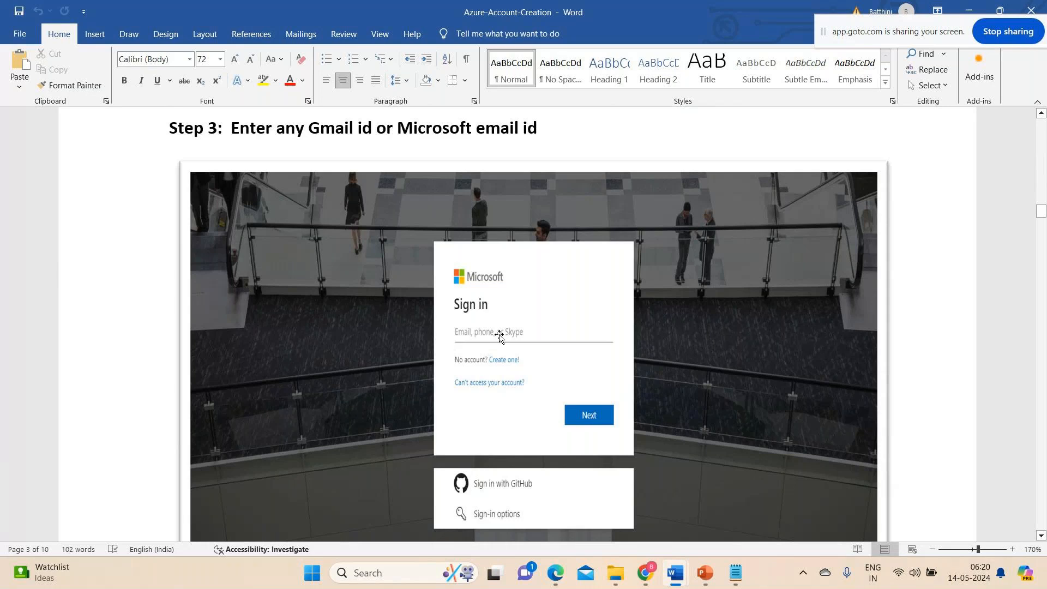
pyautogui.scroll(-6, 500, 337)
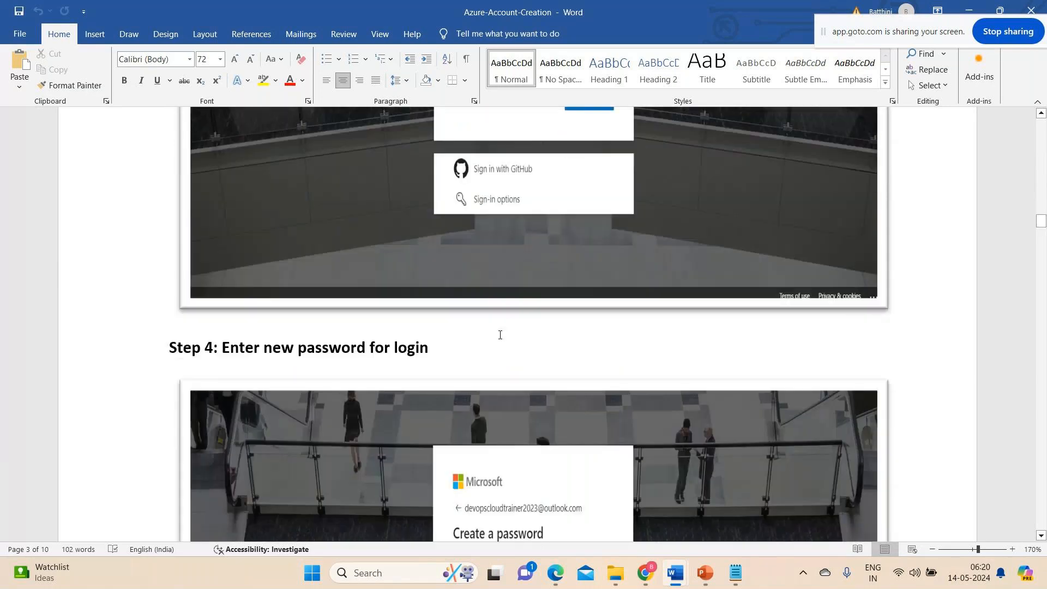
pyautogui.scroll(-8, 500, 335)
pyautogui.scroll(5, 500, 337)
pyautogui.scroll(-10, 499, 335)
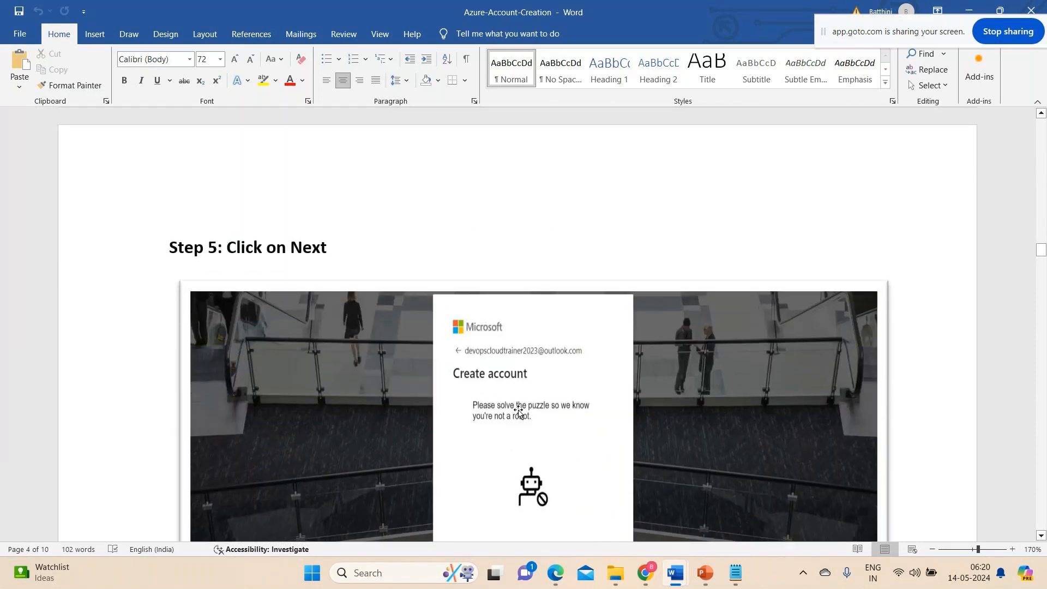
# Examine the Step 5 and Step 6 puzzle screenshots, raising the system volume to 100 and selecting the Step 6 picture.
pyautogui.scroll(-3, 533, 397)
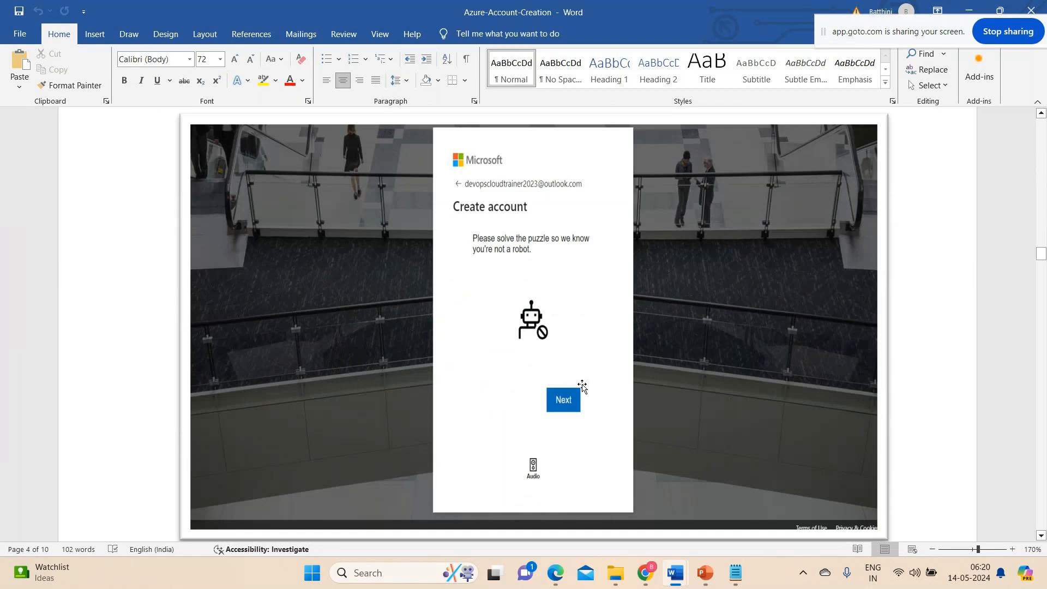
pyautogui.scroll(2, 582, 386)
pyautogui.scroll(-2, 583, 387)
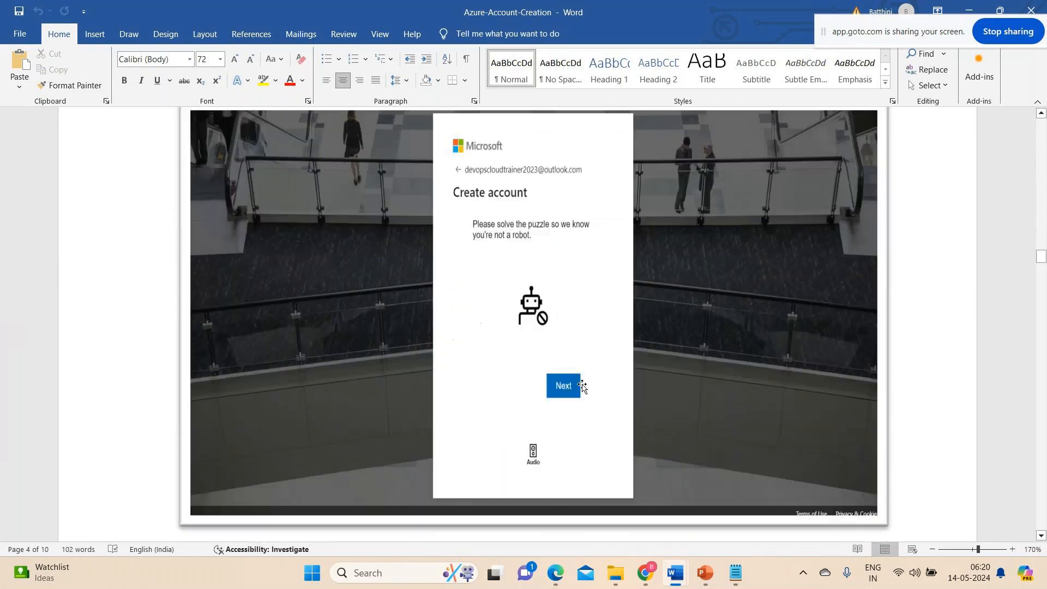
pyautogui.scroll(-3, 583, 386)
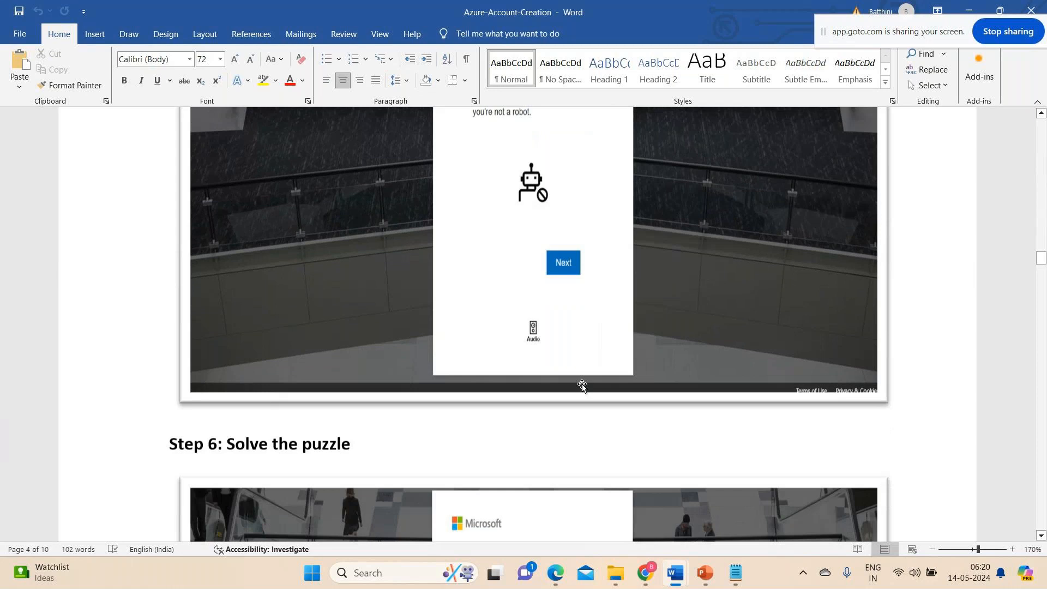
pyautogui.scroll(-9, 539, 212)
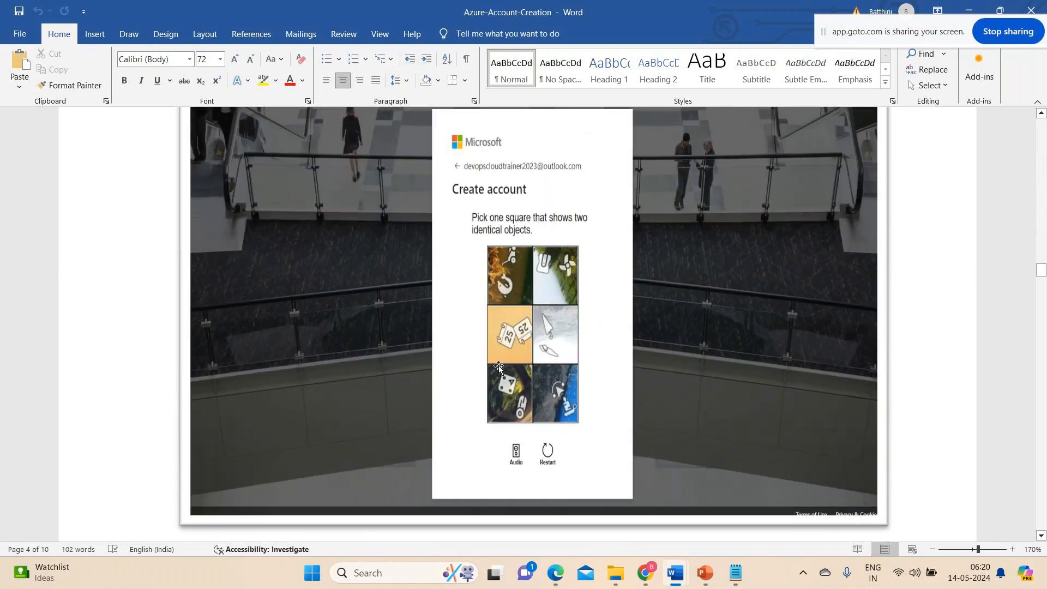
pyautogui.press('XF86AudioRaiseVolume')
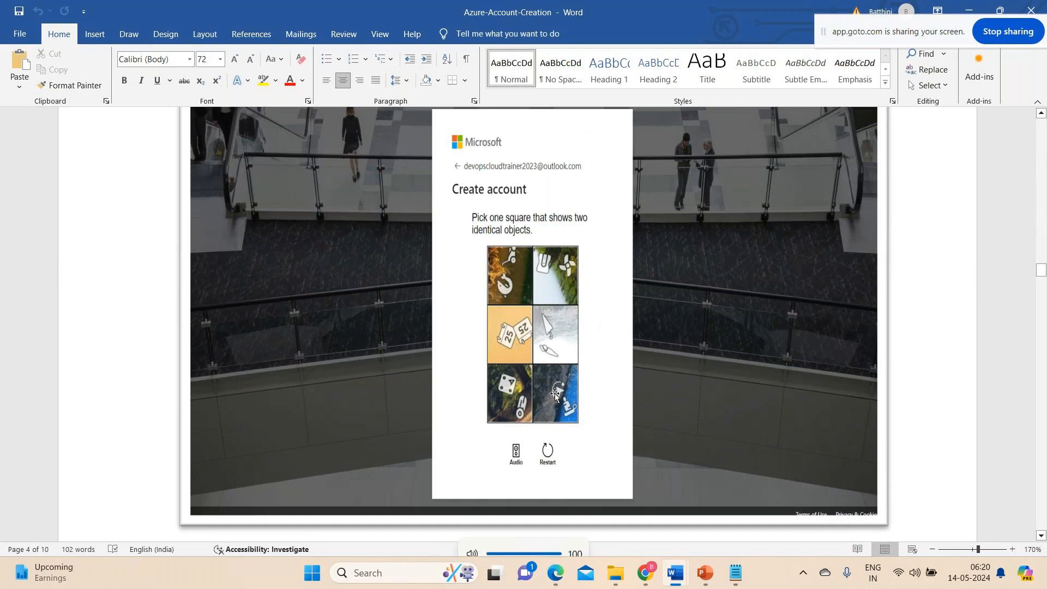
pyautogui.click(488, 333)
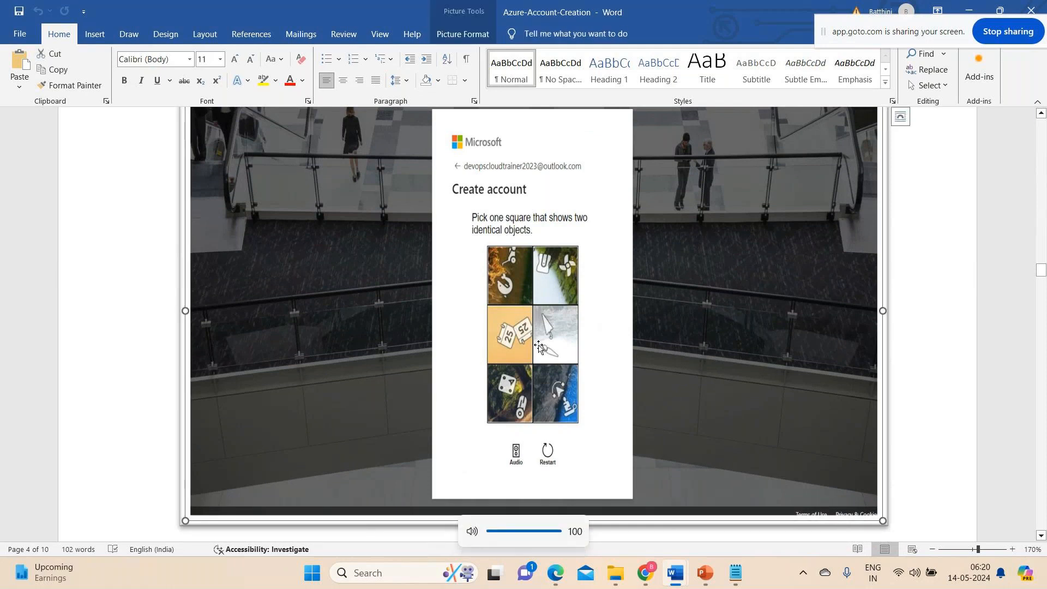
# Read Step 7 on checking the completed verification and Step 8 on entering profile details according to the credit or debit card.
pyautogui.scroll(-10, 539, 346)
pyautogui.scroll(-4, 540, 345)
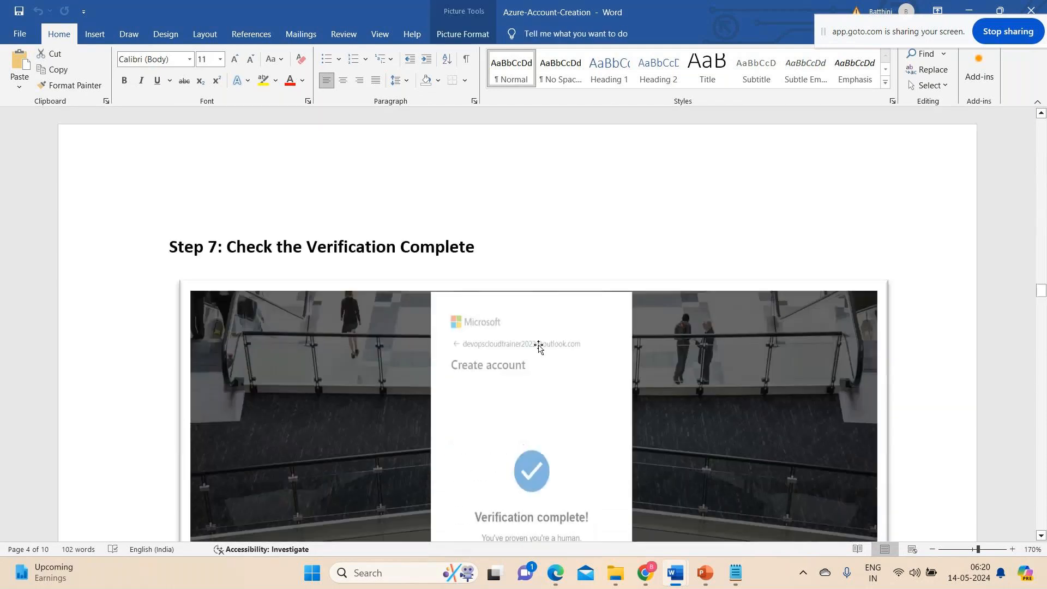
pyautogui.scroll(-2, 539, 346)
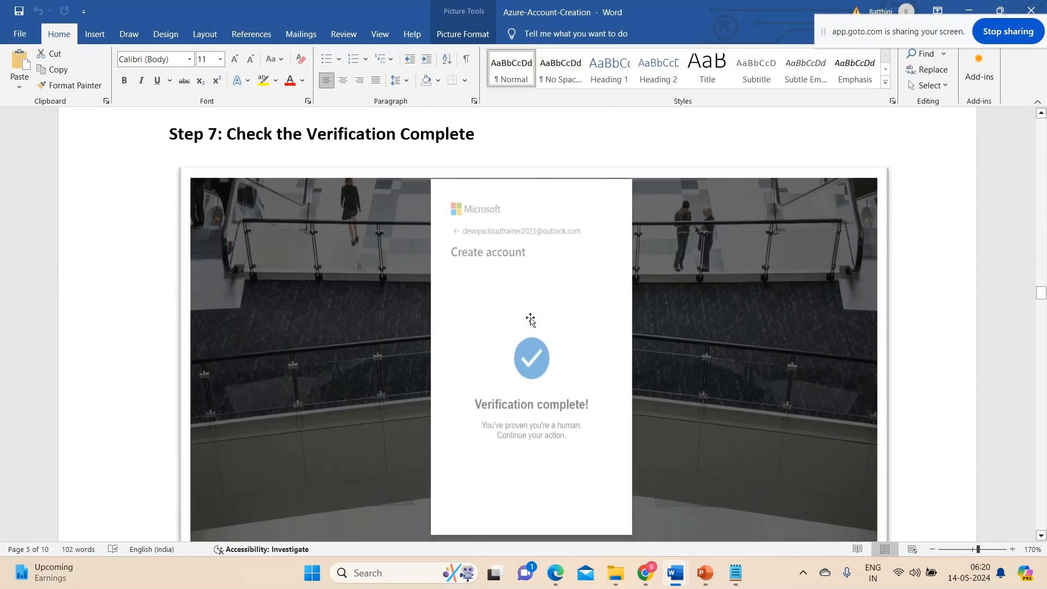
pyautogui.scroll(-1, 520, 338)
pyautogui.scroll(-2, 521, 340)
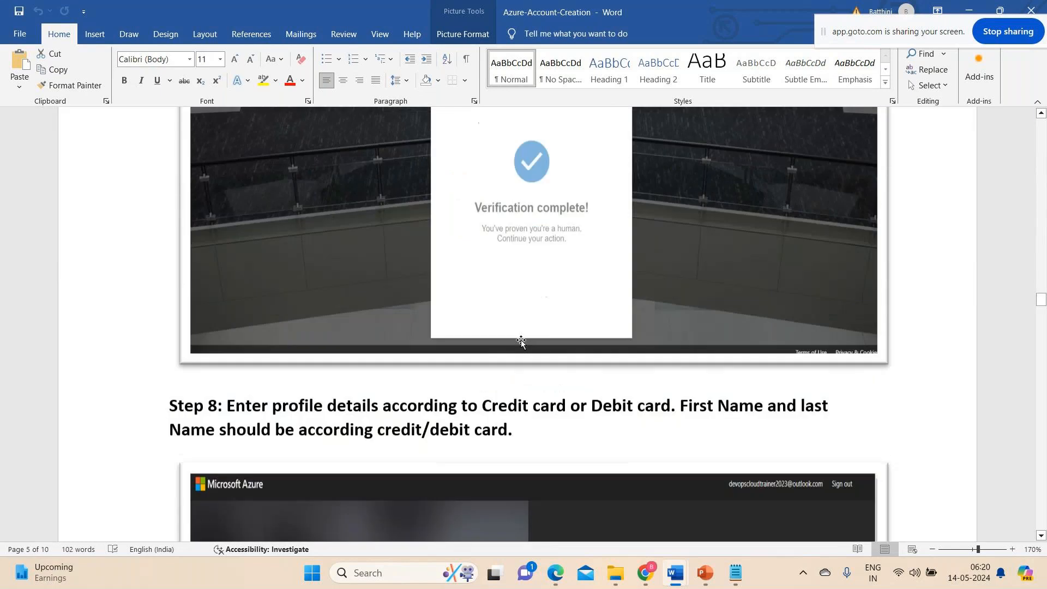
pyautogui.scroll(7, 522, 340)
pyautogui.scroll(3, 522, 340)
pyautogui.scroll(-10, 522, 340)
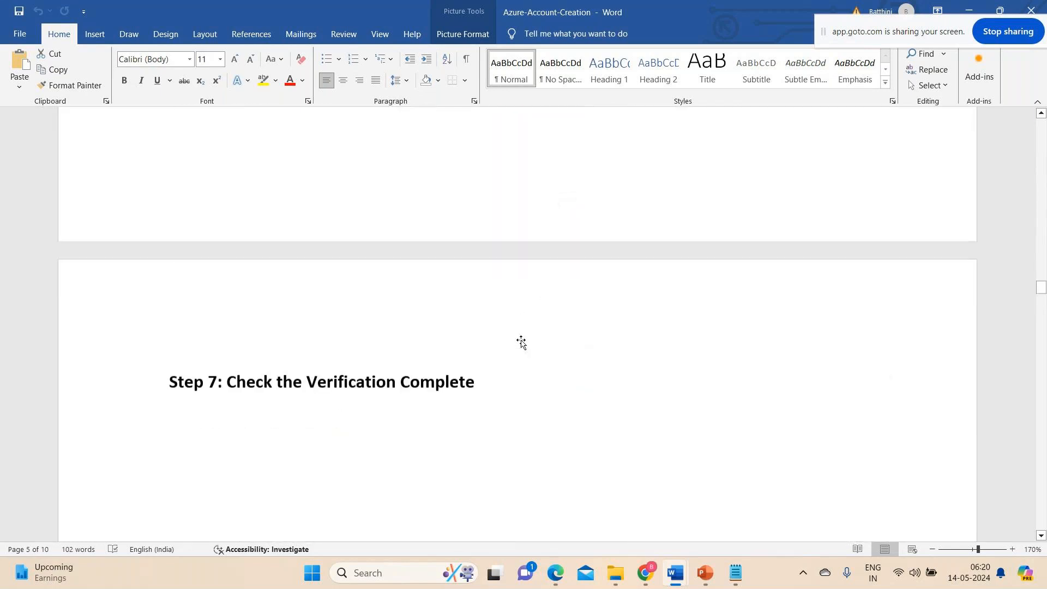
pyautogui.scroll(-3, 521, 341)
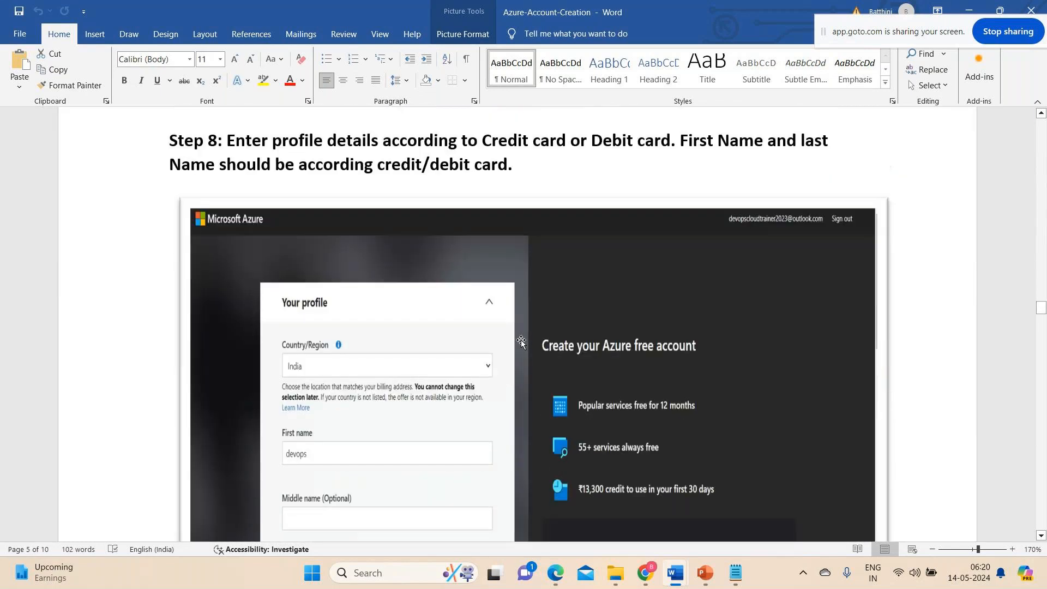
# Return to Step 2 of the guide and review the sign-in and password creation screenshots in Steps 3 and 4.
pyautogui.scroll(20, 522, 342)
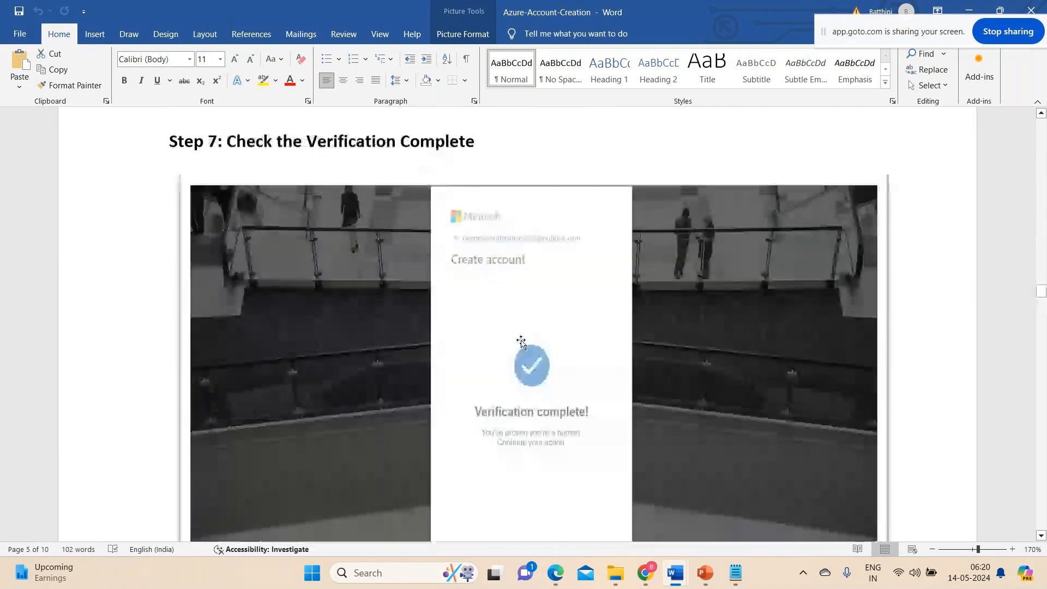
pyautogui.scroll(15, 521, 341)
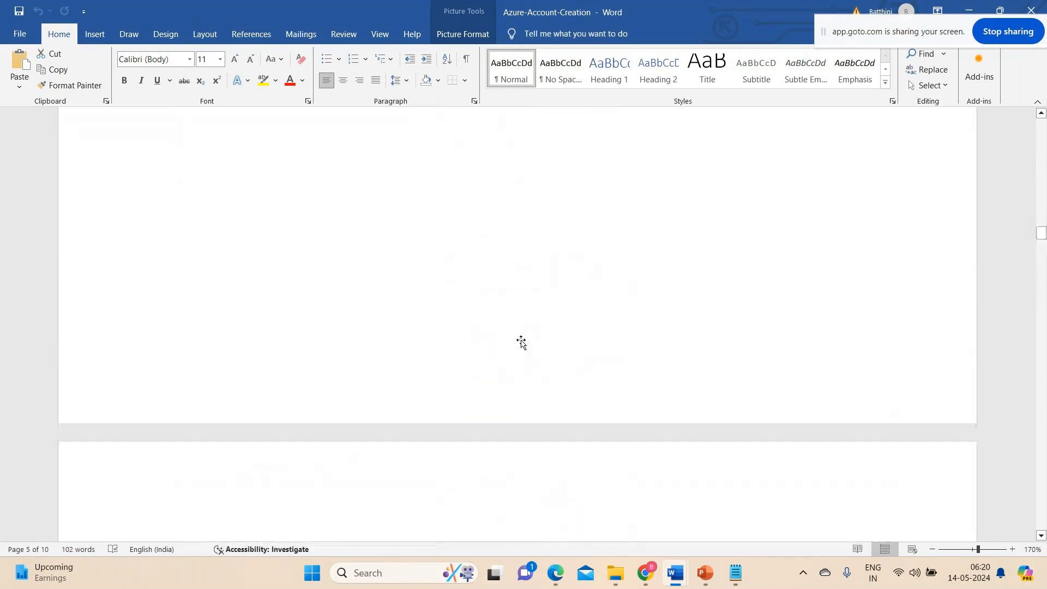
pyautogui.scroll(4, 522, 342)
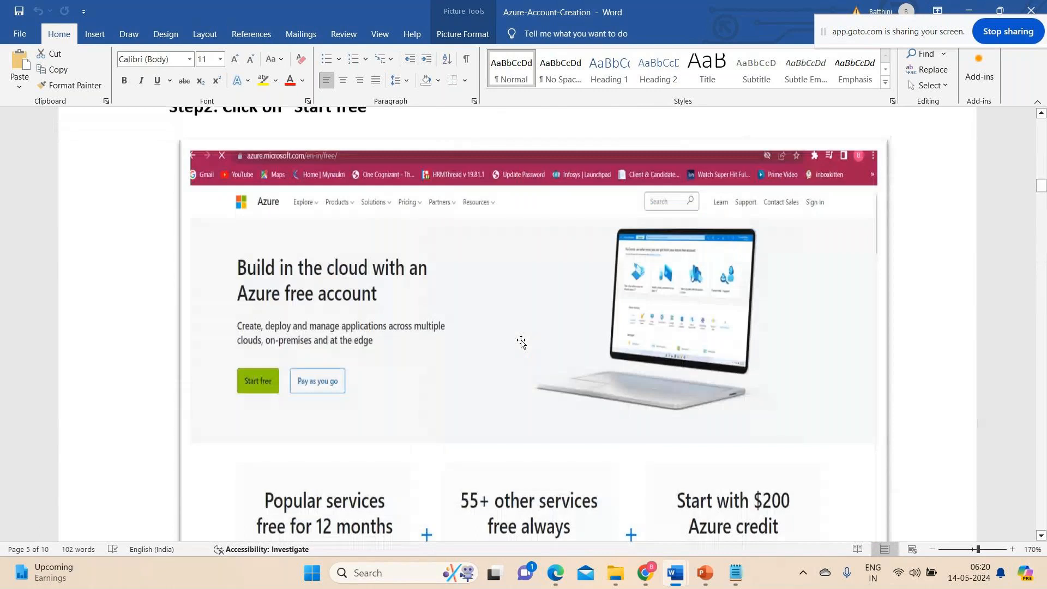
pyautogui.scroll(-10, 522, 335)
pyautogui.scroll(-4, 523, 332)
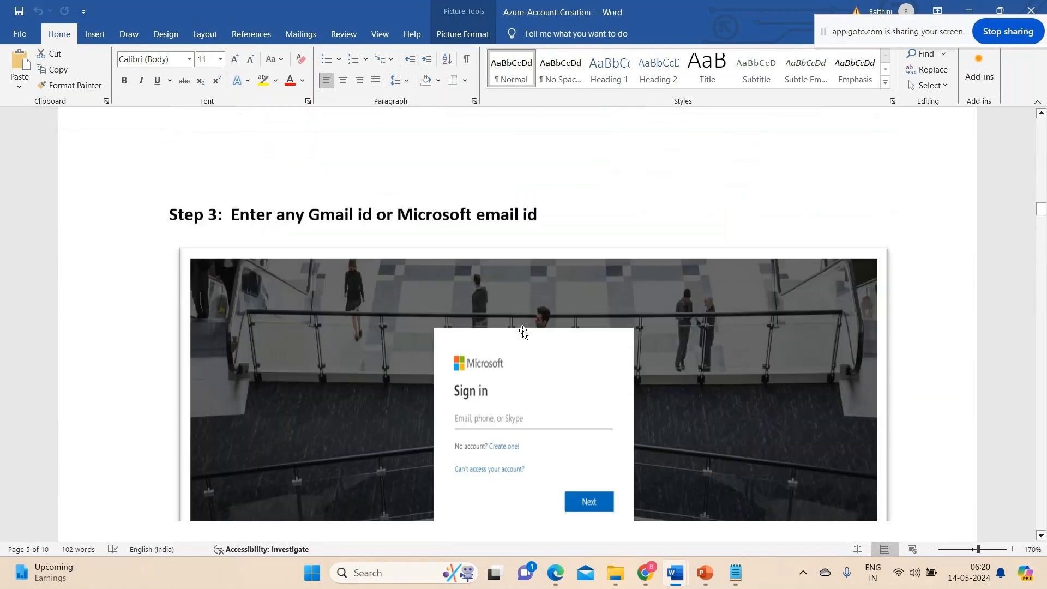
pyautogui.scroll(-12, 523, 332)
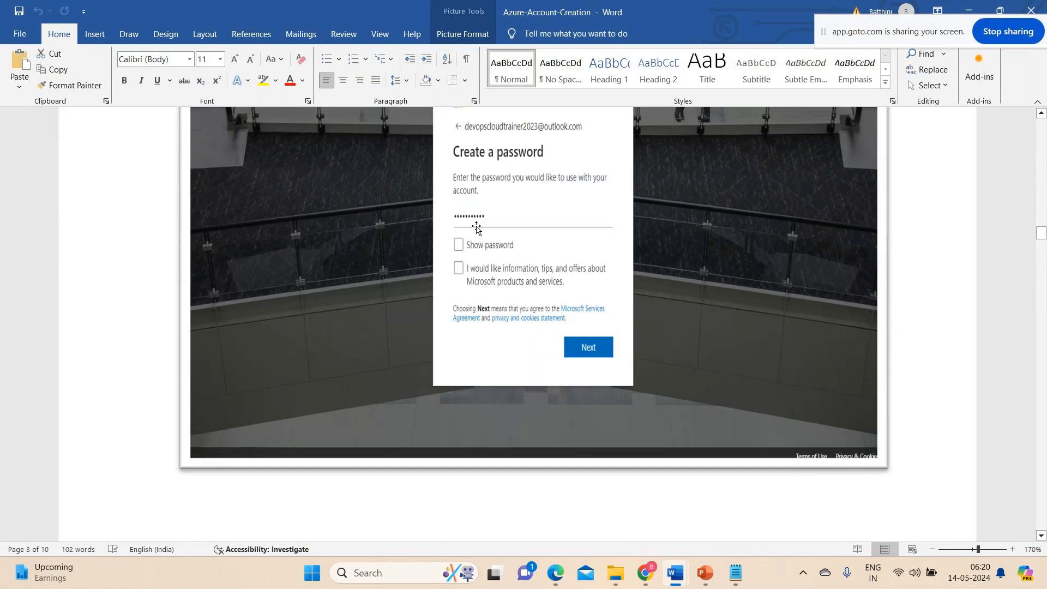
# Review the guide's puzzle screenshots in Steps 5 and 6 and the verification screenshot in Step 7.
pyautogui.scroll(-3, 476, 226)
pyautogui.scroll(-8, 476, 225)
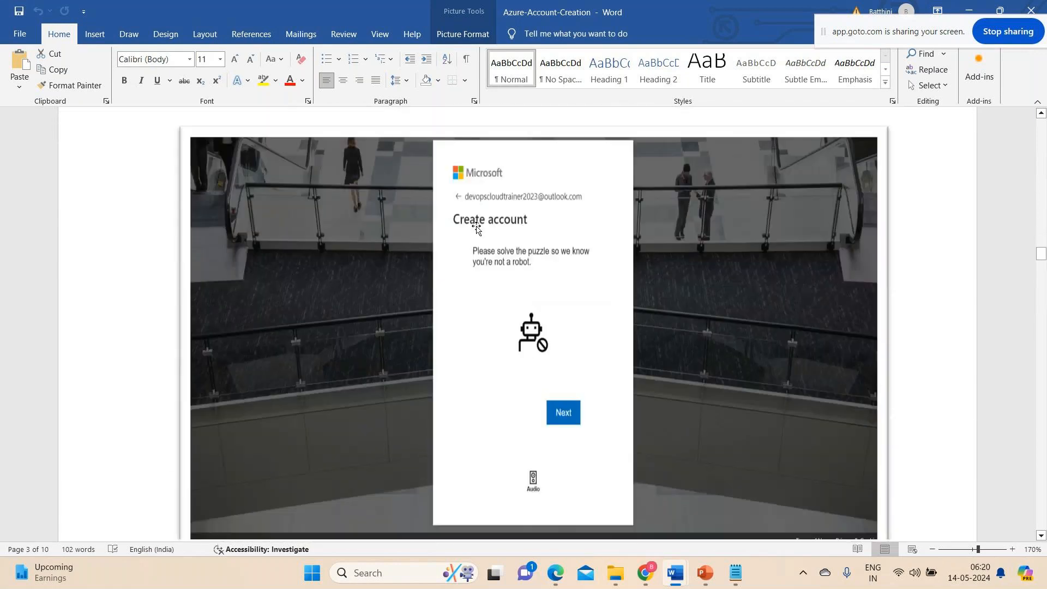
pyautogui.scroll(-5, 476, 228)
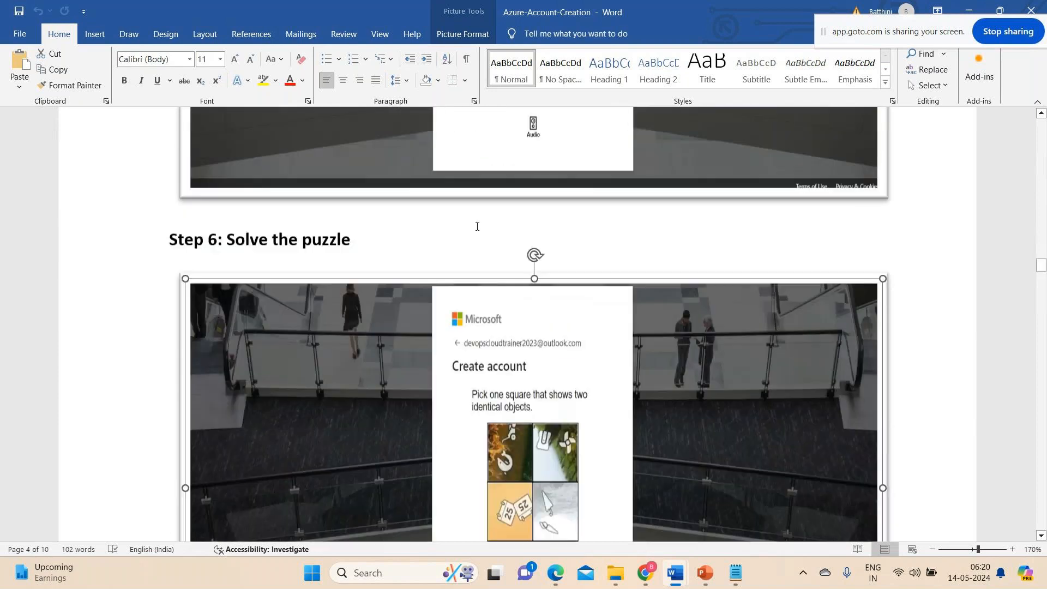
pyautogui.scroll(-3, 476, 228)
pyautogui.scroll(-16, 476, 228)
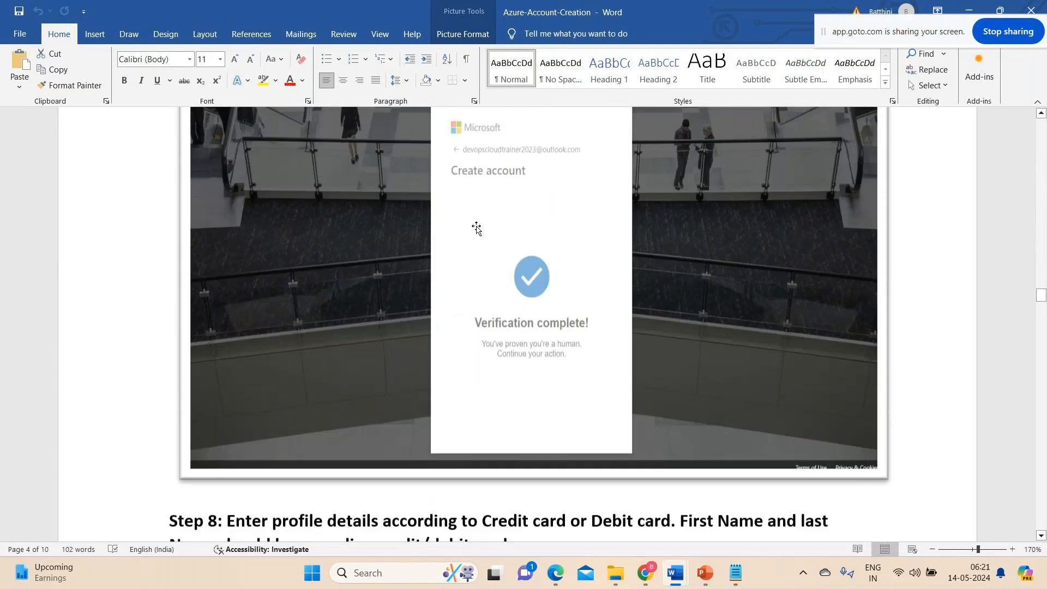
pyautogui.scroll(5, 476, 228)
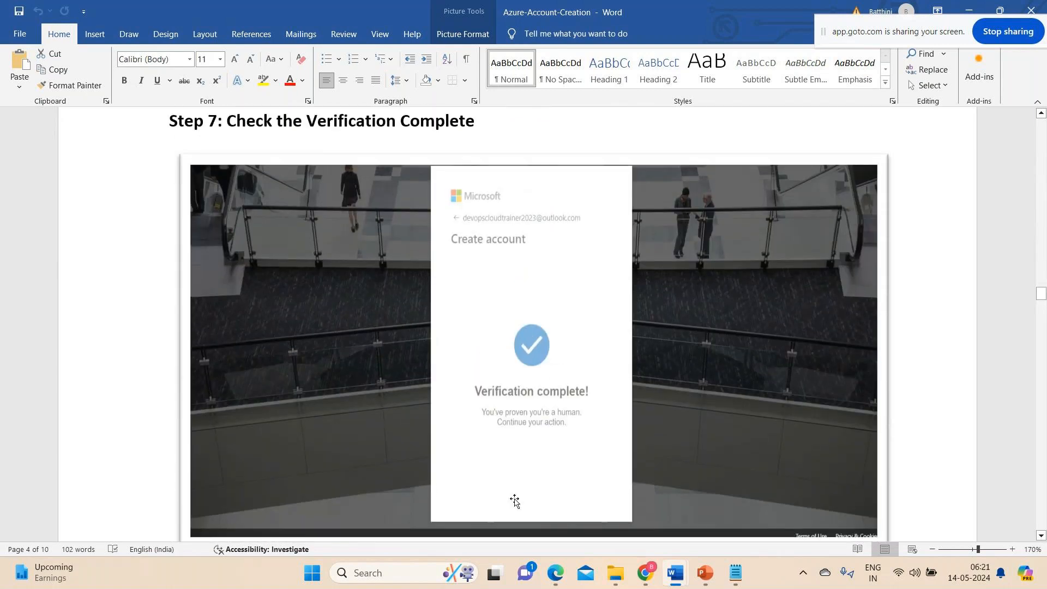
# Examine the Step 8 profile form in the guide, including the country, name and email address fields.
pyautogui.scroll(-6, 573, 456)
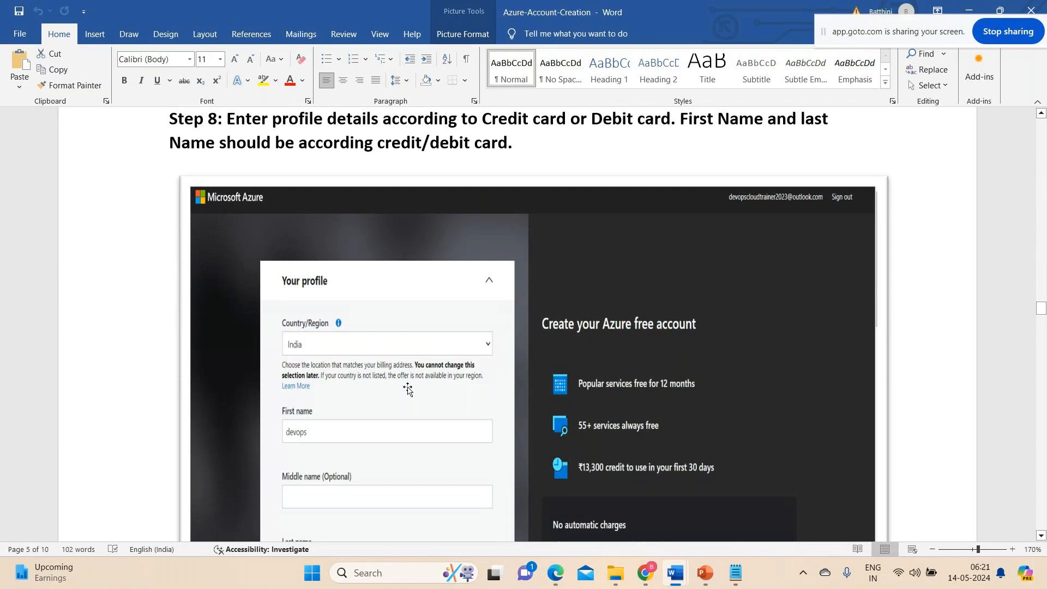
pyautogui.scroll(1, 408, 388)
pyautogui.scroll(-3, 408, 388)
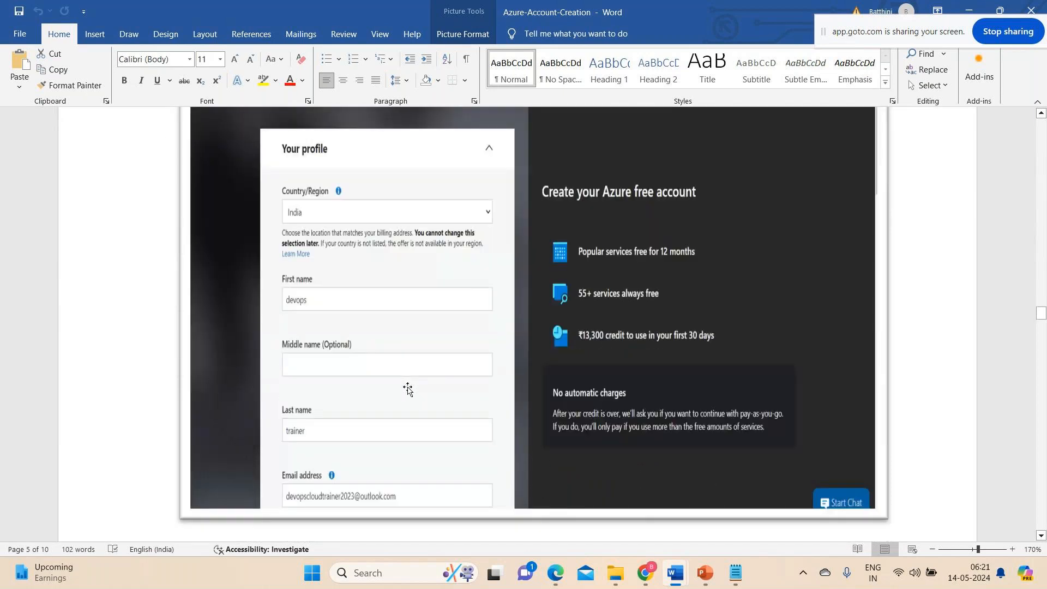
# Revisit the guide's Microsoft sign-in screenshot and review the puzzle and verification screenshots that lead up to Step 8.
pyautogui.scroll(15, 407, 388)
pyautogui.scroll(15, 408, 389)
pyautogui.scroll(6, 408, 388)
pyautogui.scroll(1, 408, 388)
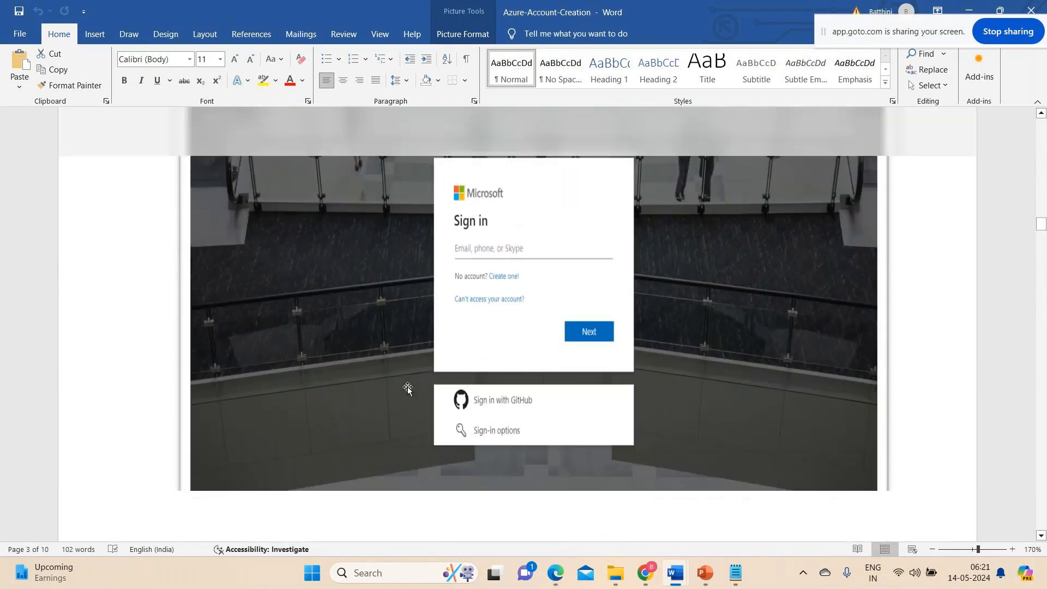
pyautogui.scroll(-15, 408, 388)
pyautogui.scroll(-20, 408, 388)
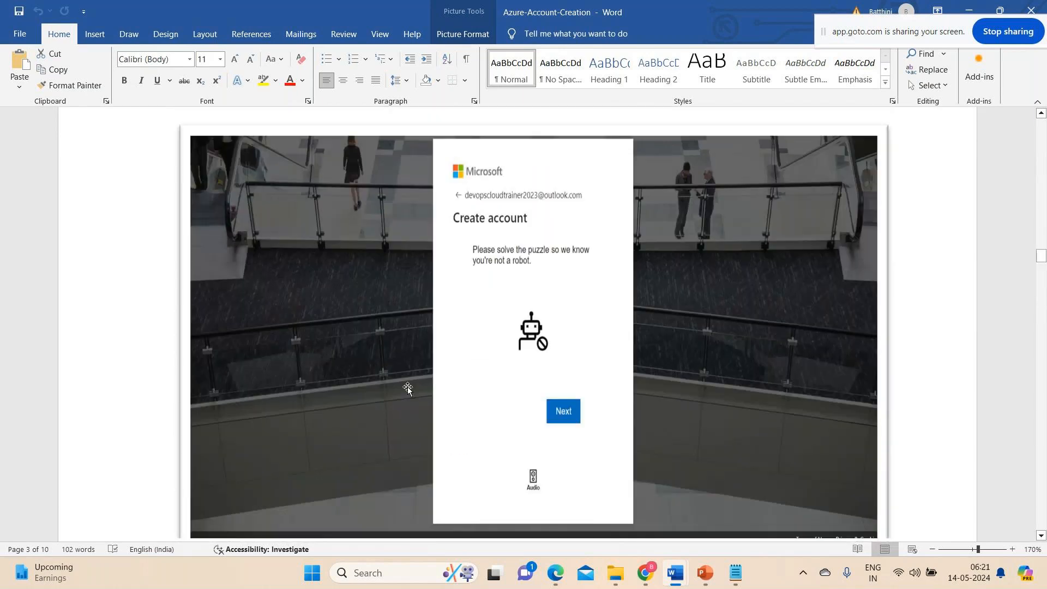
pyautogui.scroll(-3, 408, 389)
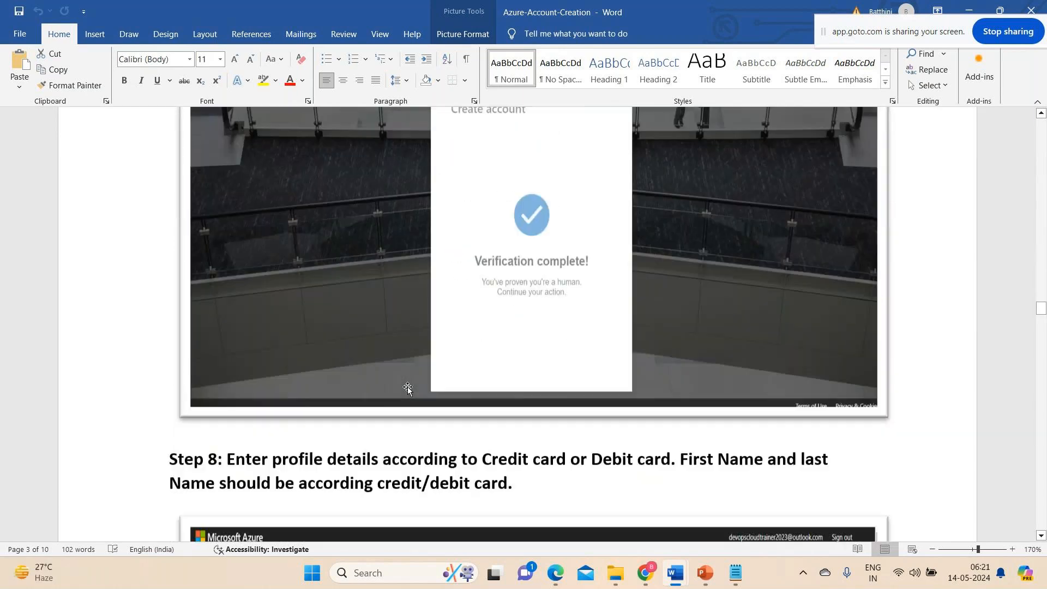
# Examine the Step 8 instruction on matching names to the credit or debit card against the profile form's country, name and email fields.
pyautogui.scroll(-8, 408, 389)
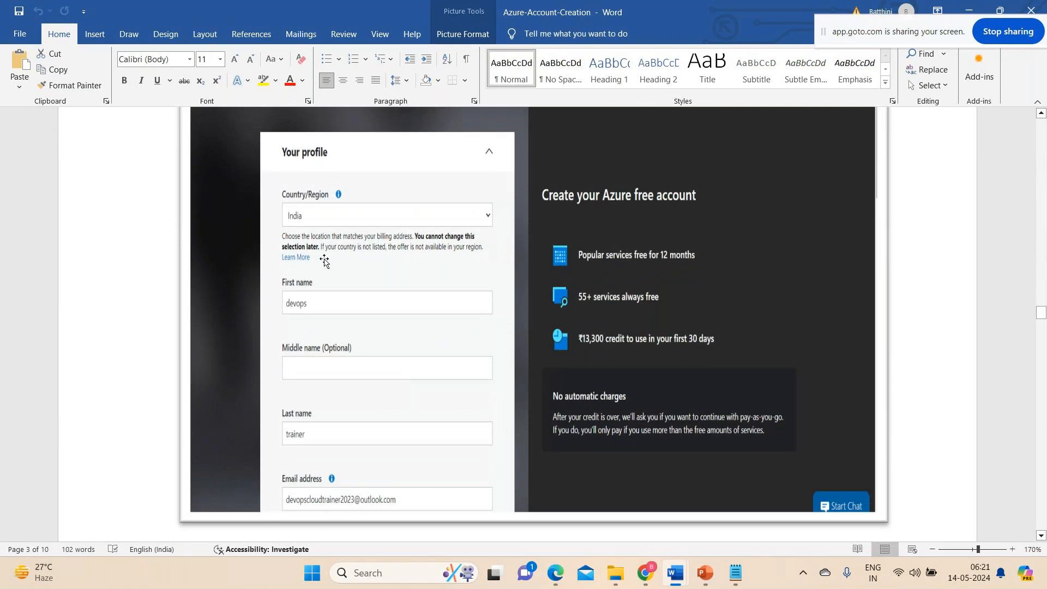
pyautogui.scroll(3, 338, 425)
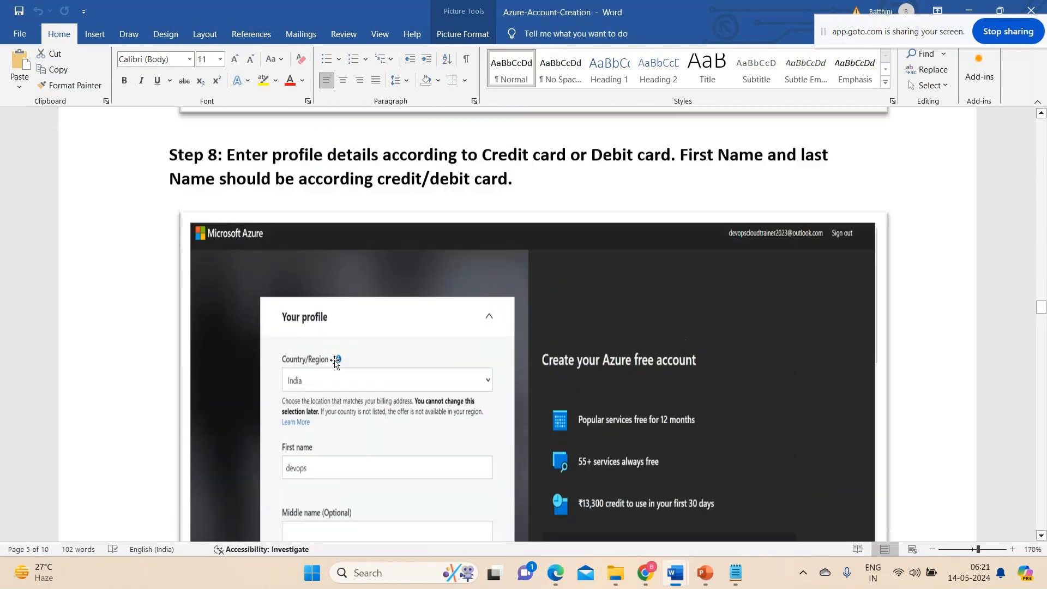
pyautogui.scroll(-3, 334, 363)
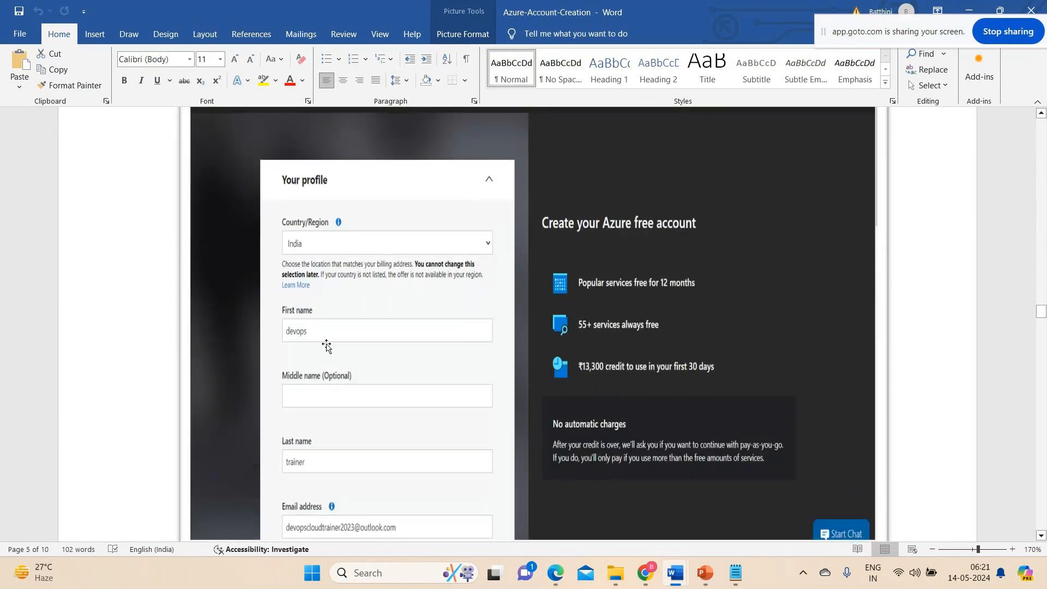
pyautogui.scroll(2, 338, 415)
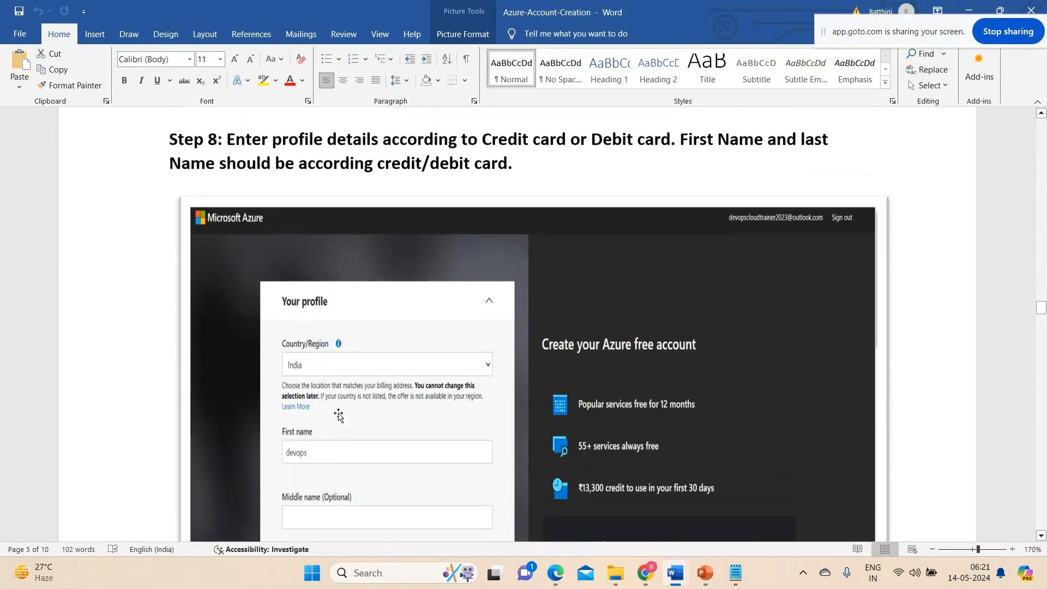
pyautogui.scroll(-3, 335, 382)
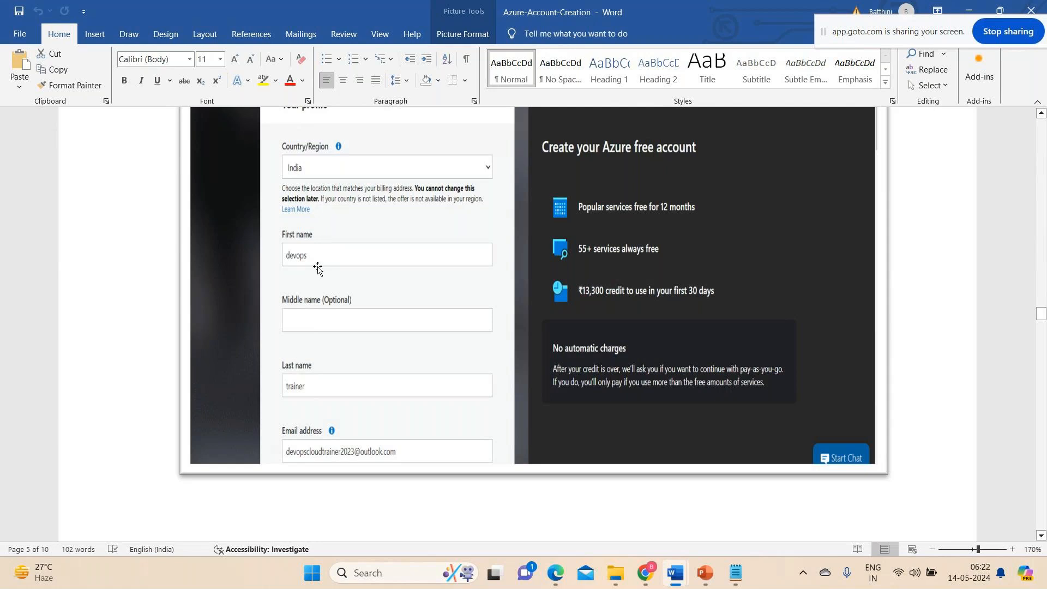
pyautogui.scroll(-3, 346, 369)
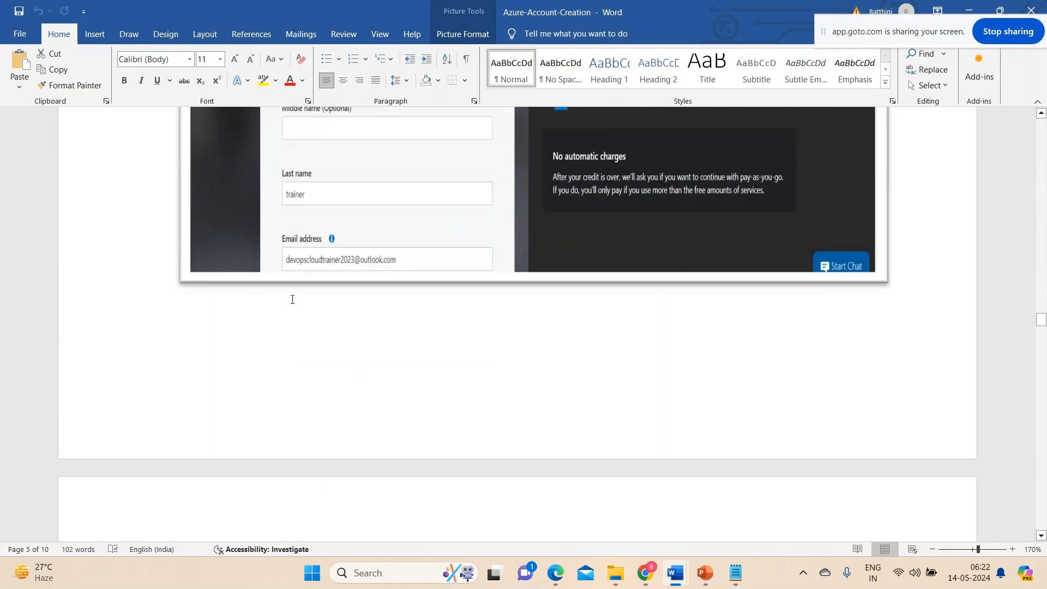
# Review the profile form's phone verification, organization, PAN ID and address fields in the guide.
pyautogui.scroll(-3, 357, 327)
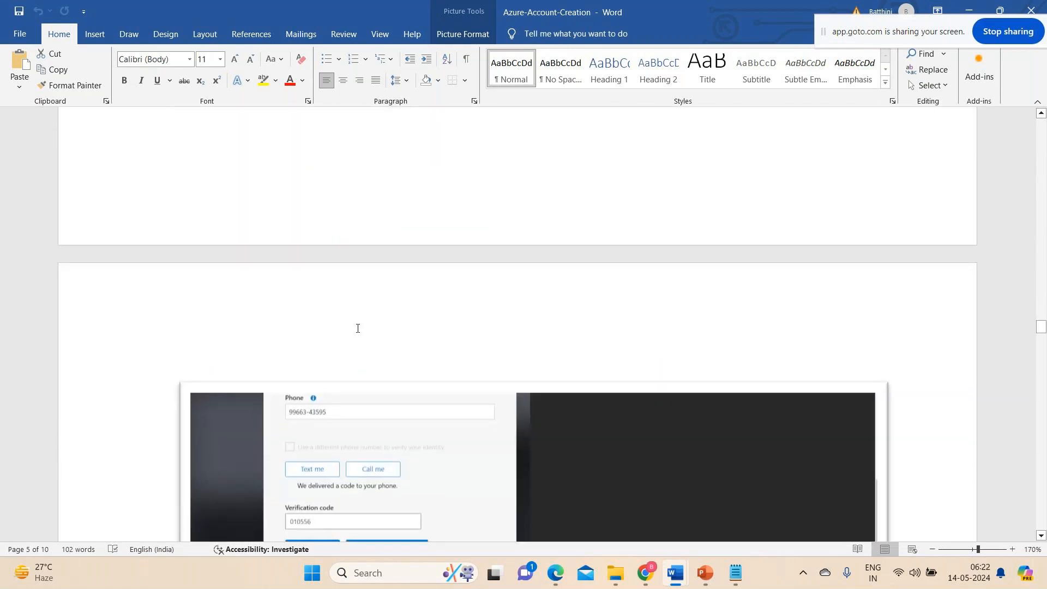
pyautogui.scroll(-3, 357, 328)
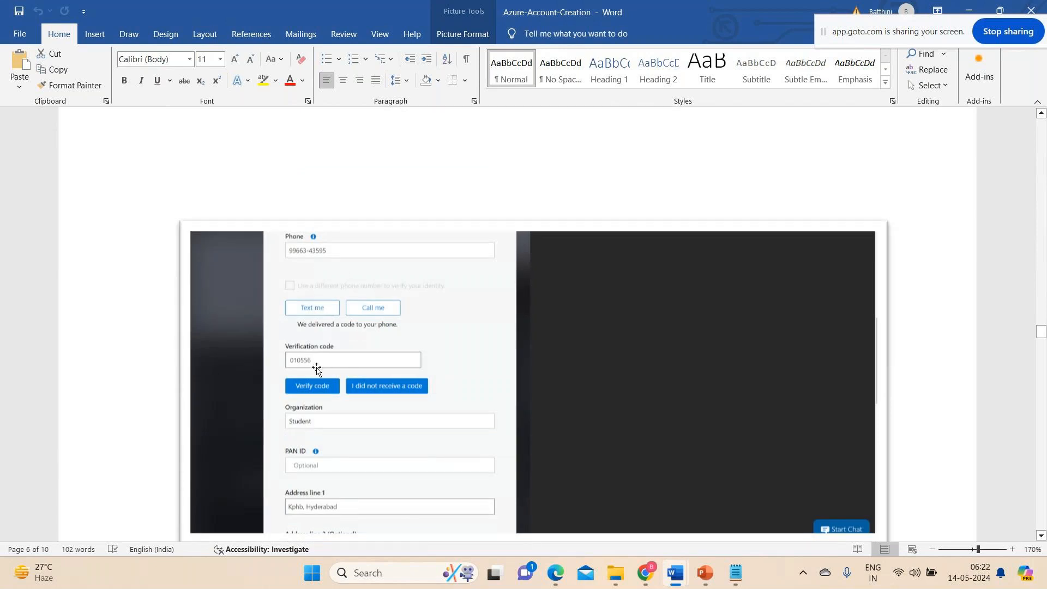
pyautogui.scroll(-3, 315, 380)
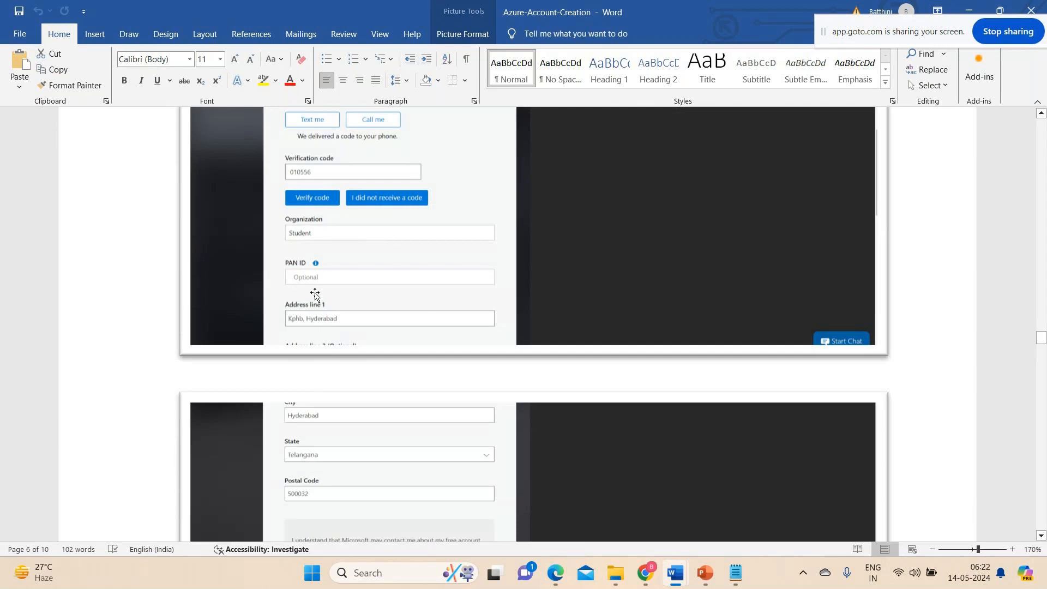
pyautogui.scroll(-3, 428, 305)
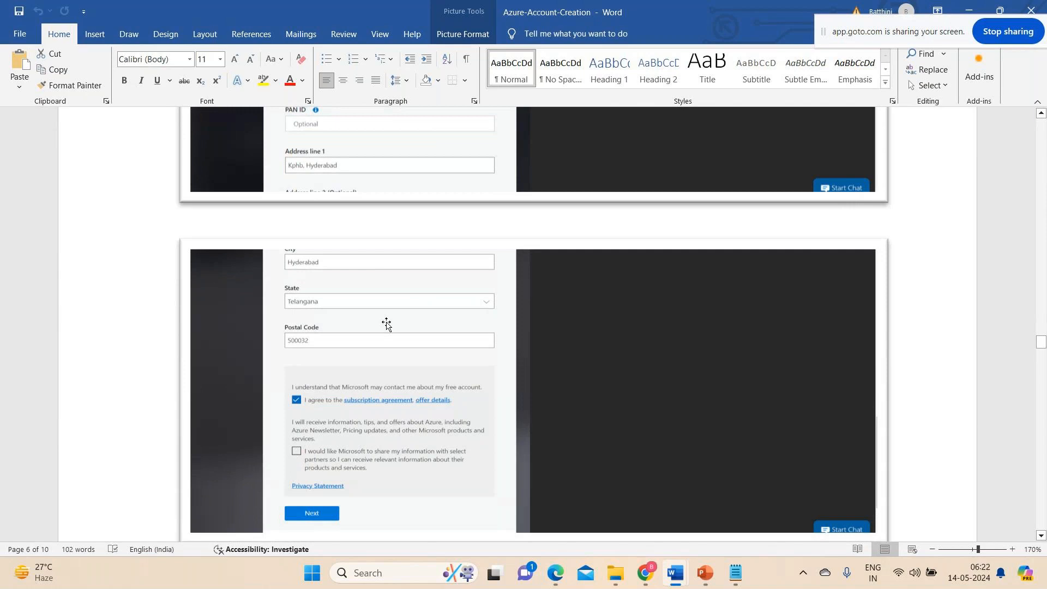
# Review the subscription agreement options and the identity verification by card section at the end of the profile form.
pyautogui.scroll(-5, 386, 323)
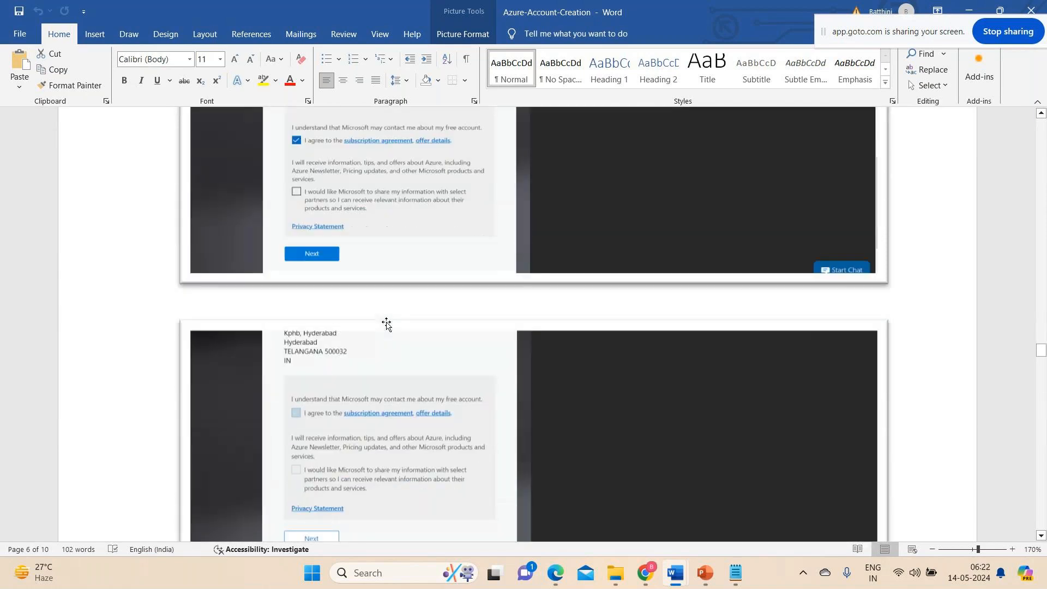
pyautogui.scroll(-6, 368, 307)
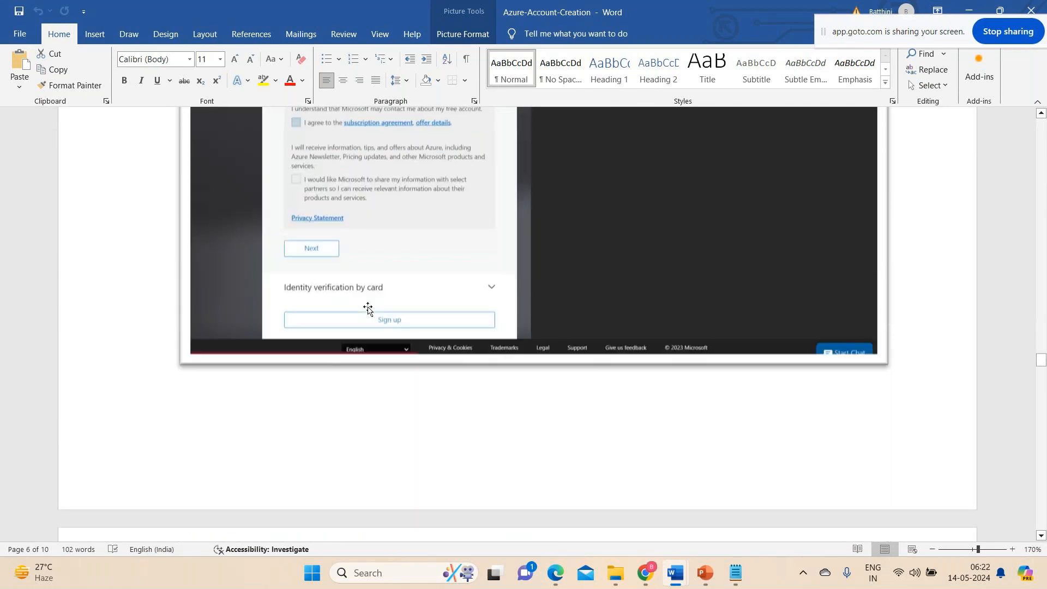
pyautogui.scroll(4, 368, 307)
pyautogui.scroll(-3, 368, 308)
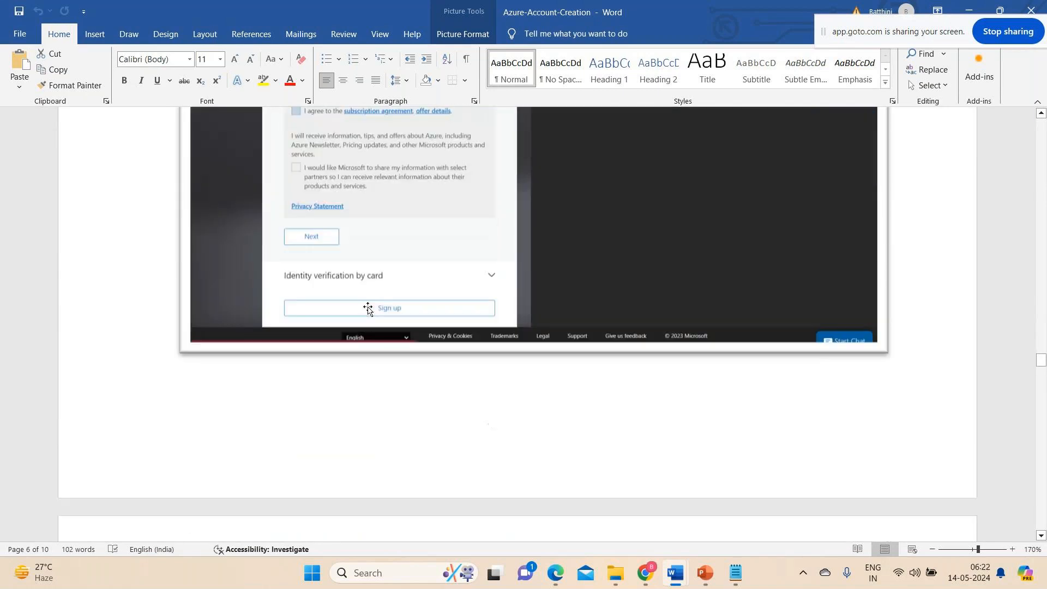
pyautogui.scroll(2, 367, 305)
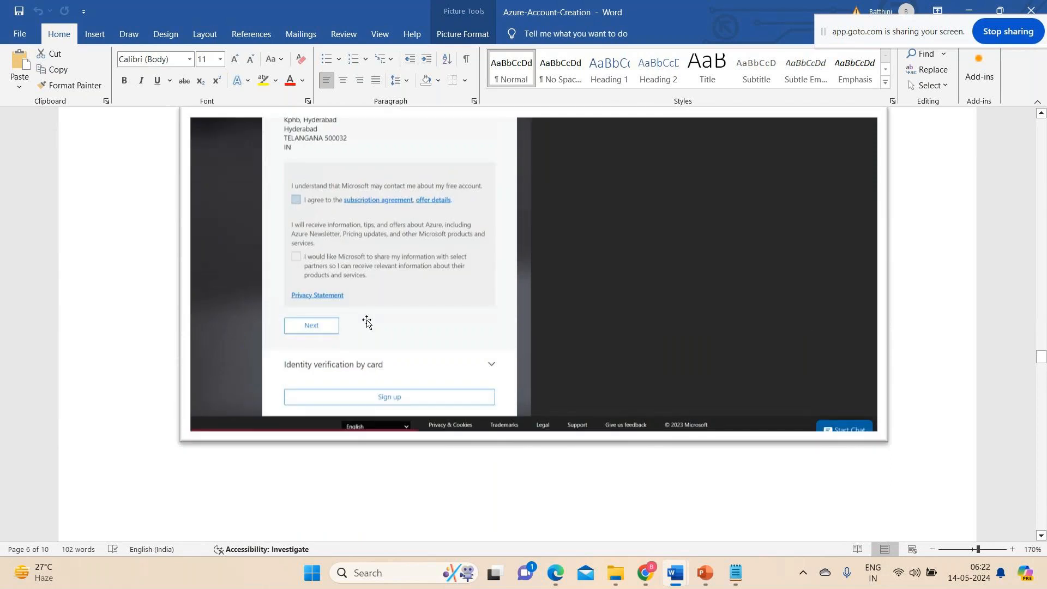
pyautogui.scroll(-10, 408, 330)
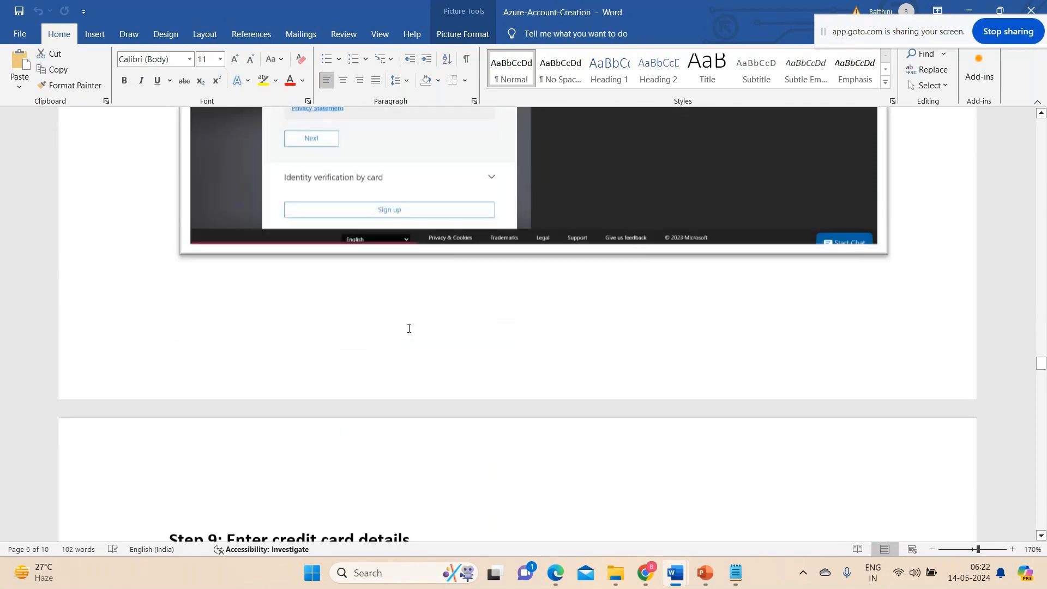
# Read Step 9 on entering credit card details, including the accepted cards, cardholder name, card number and expiry fields.
pyautogui.scroll(6, 408, 330)
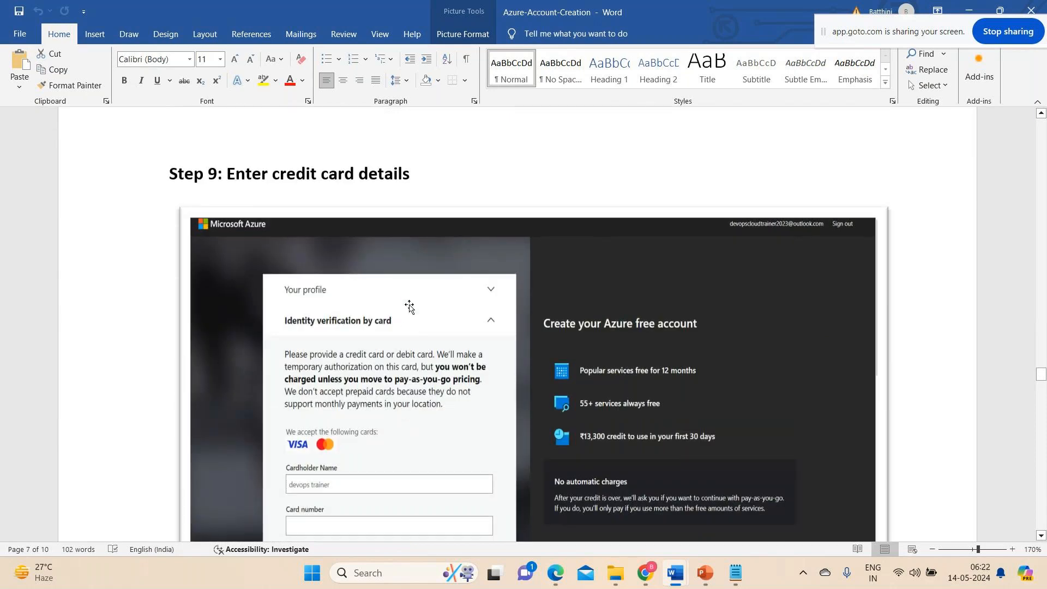
pyautogui.scroll(-3, 407, 305)
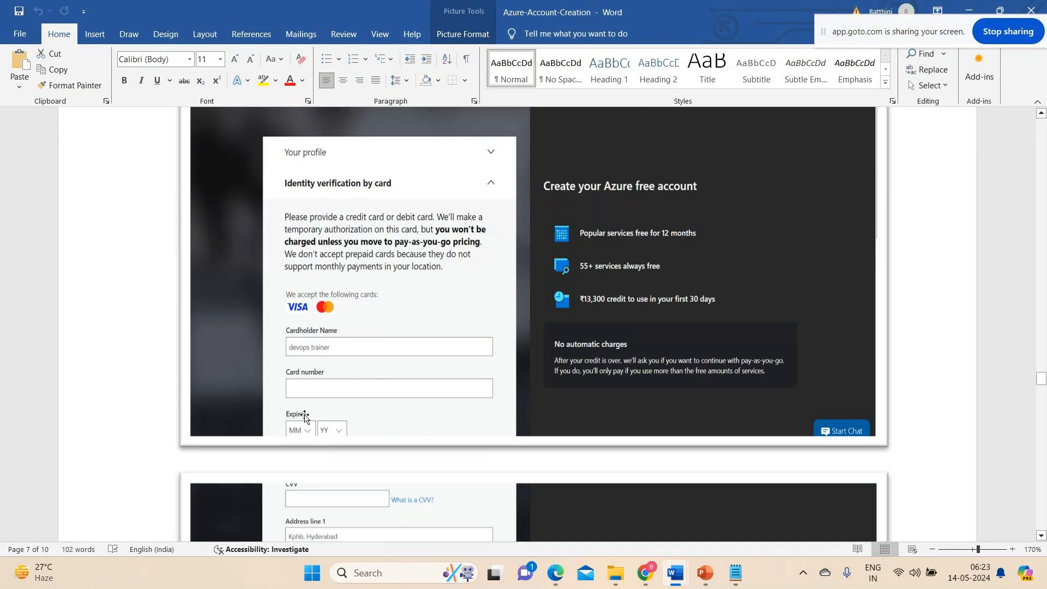
pyautogui.scroll(-2, 319, 390)
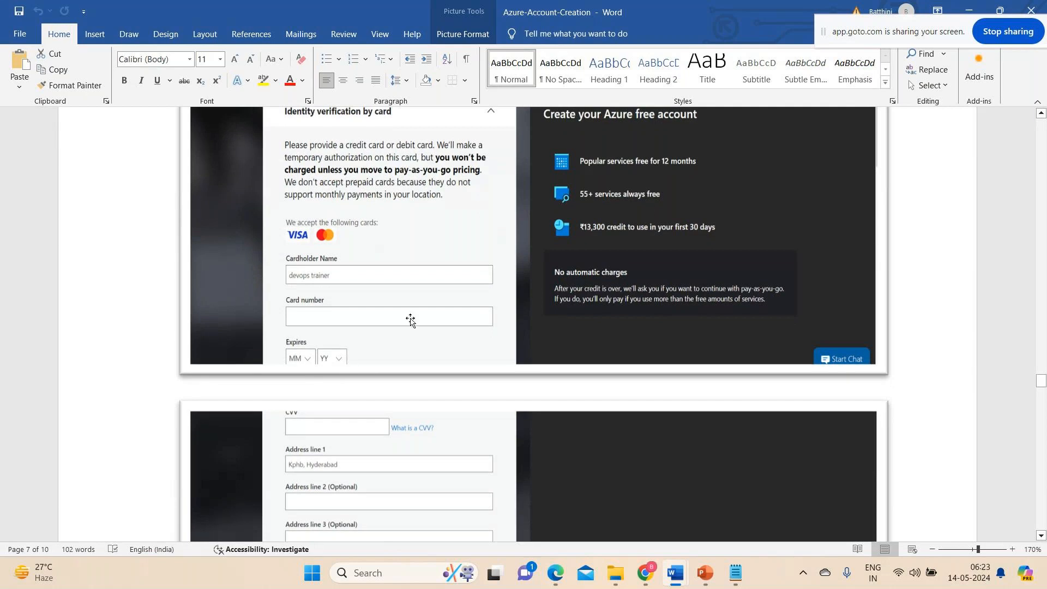
pyautogui.scroll(3, 400, 277)
pyautogui.scroll(2, 400, 277)
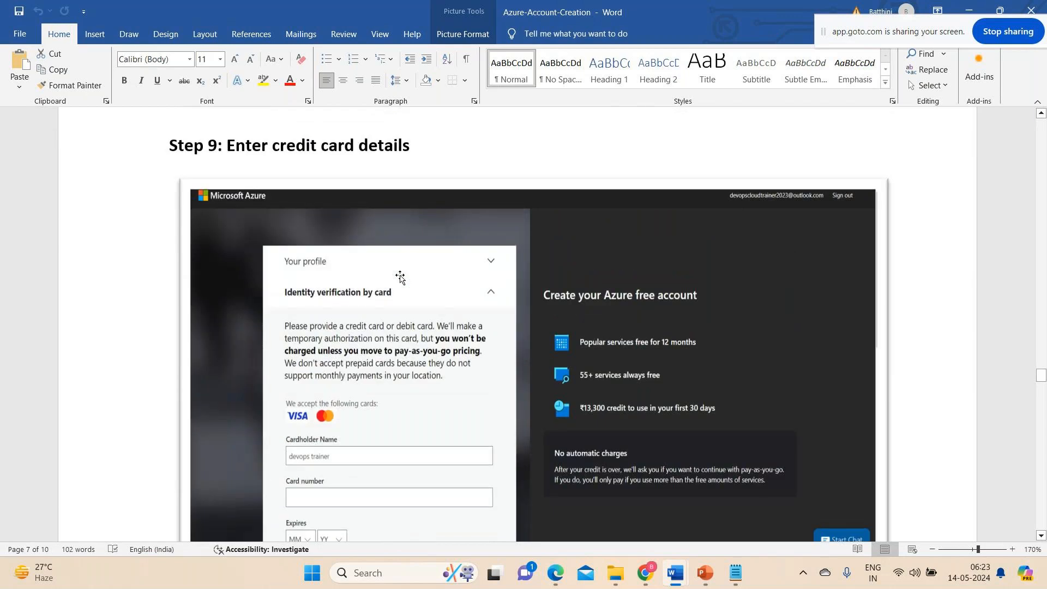
pyautogui.scroll(-4, 400, 277)
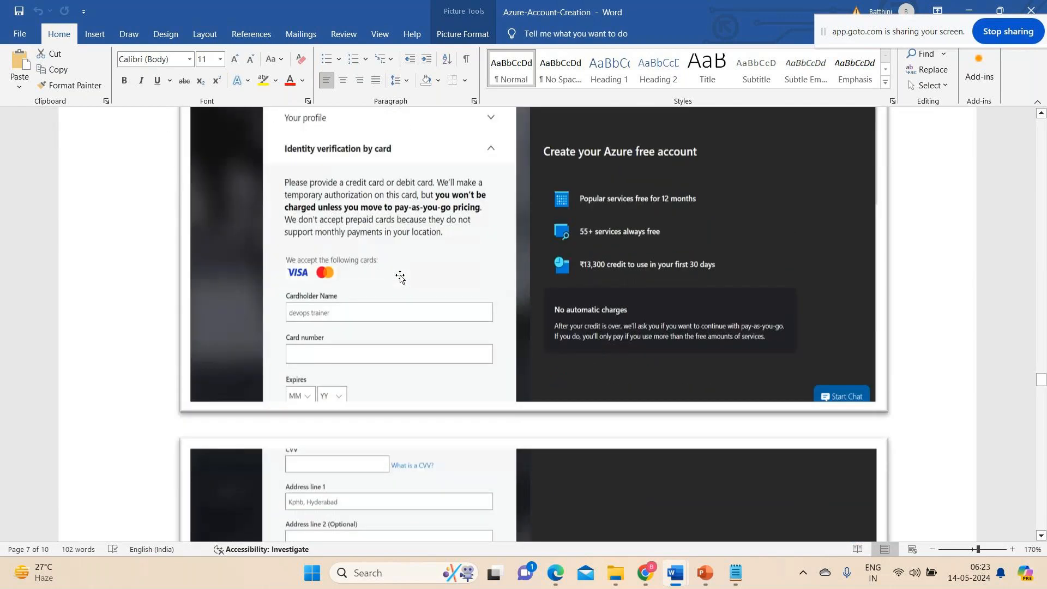
# Review the remaining Step 9 screenshots covering the CVV, billing address, tokenization consent and sign-up.
pyautogui.scroll(-5, 321, 368)
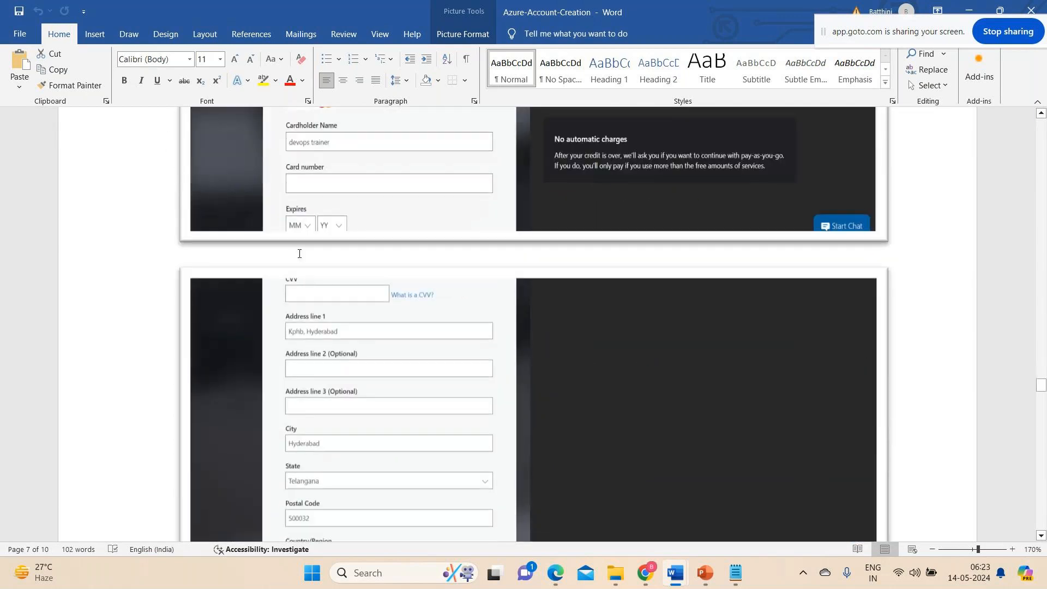
pyautogui.scroll(-7, 322, 297)
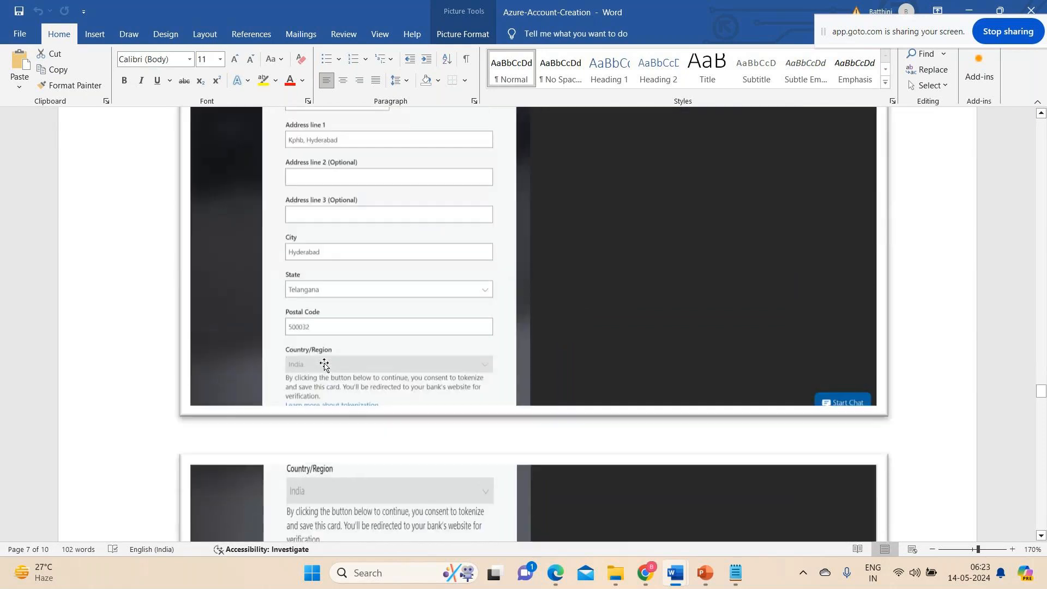
pyautogui.scroll(-8, 324, 366)
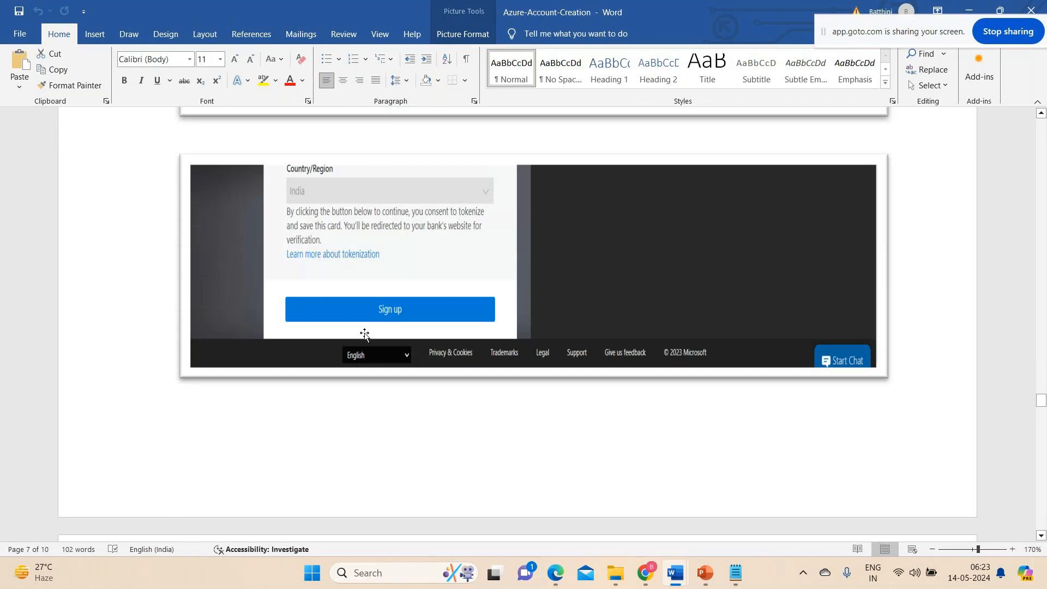
pyautogui.scroll(10, 365, 345)
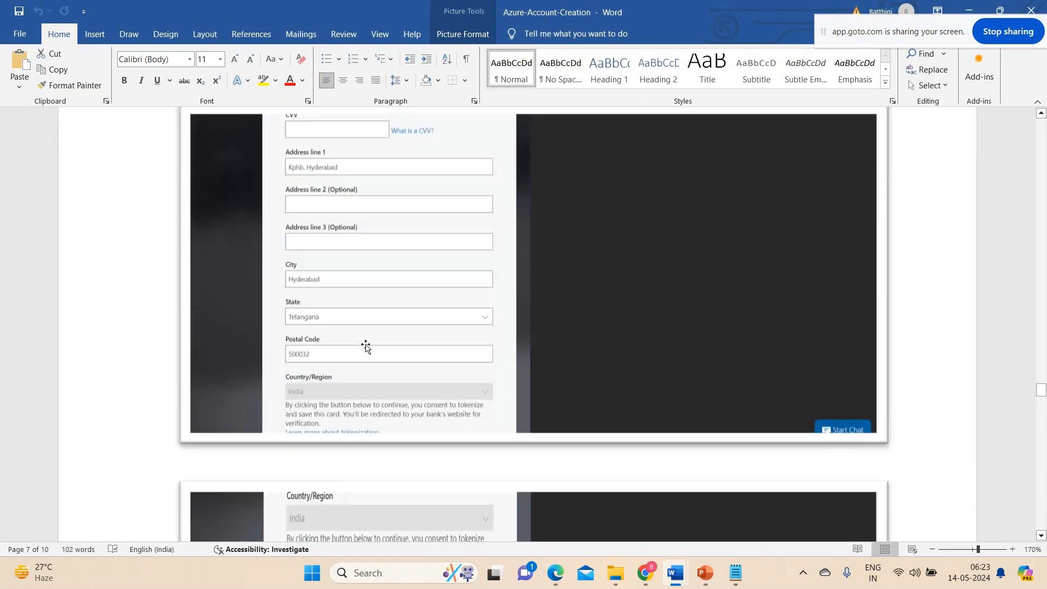
# Read Step 10 on entering the generated OTP and examine the bank's purchase authentication screenshot.
pyautogui.scroll(-20, 365, 347)
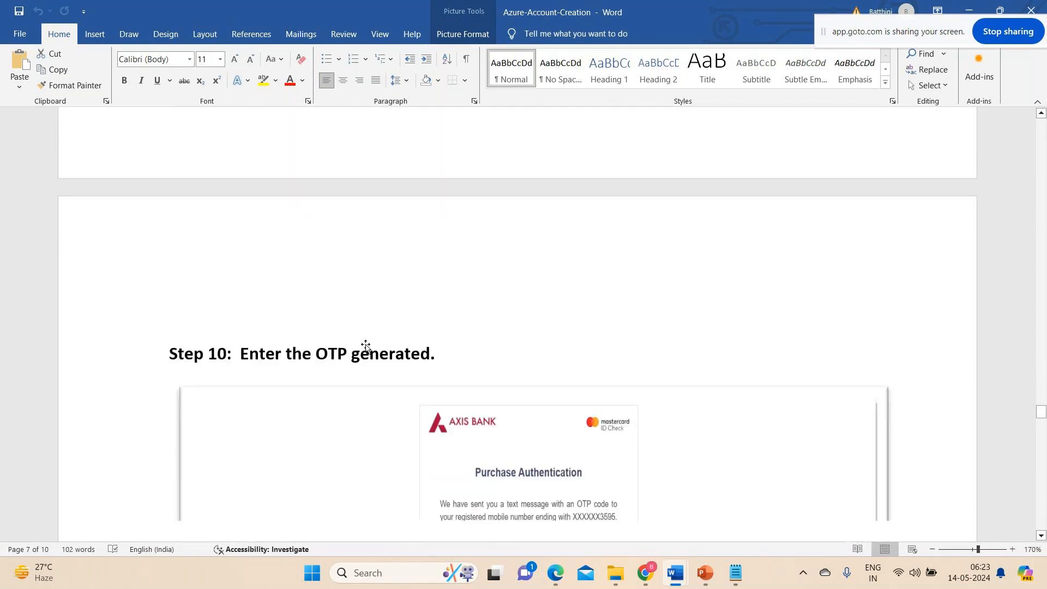
pyautogui.scroll(-6, 365, 346)
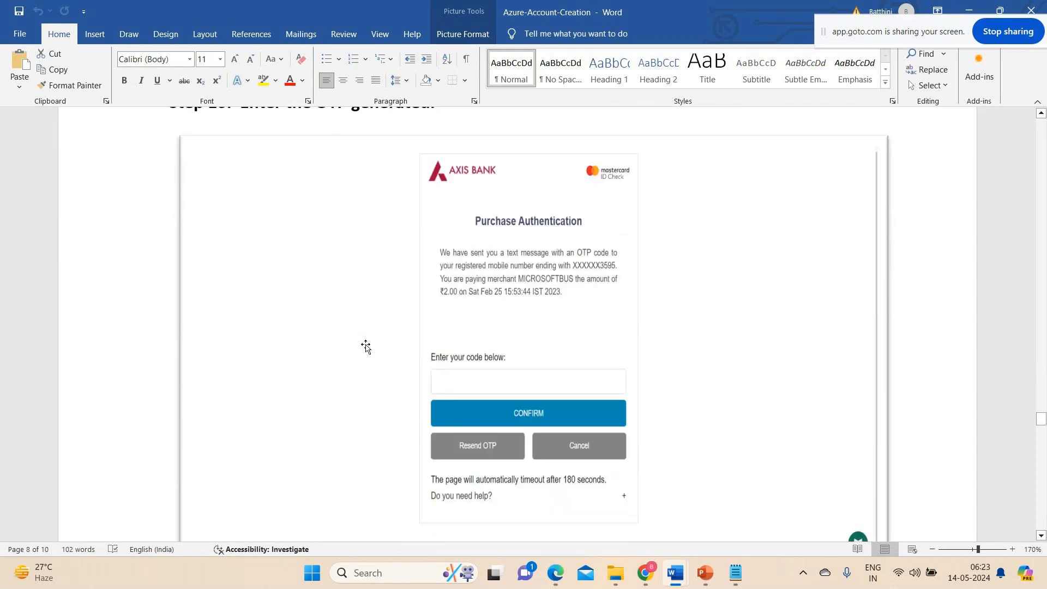
pyautogui.scroll(-12, 375, 410)
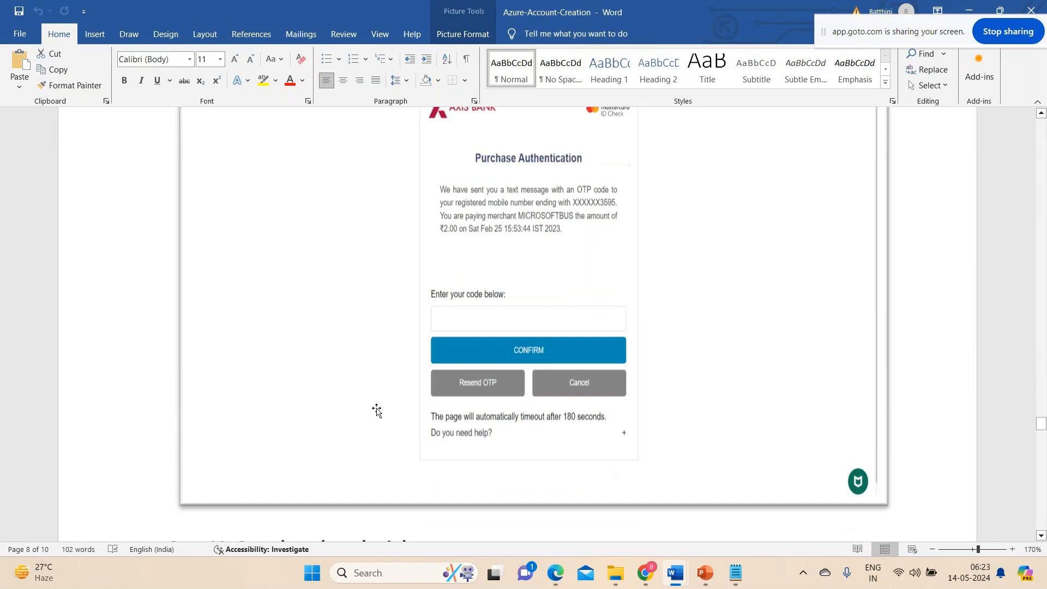
# Read Step 11 on completing the submission and examine its feedback form screenshot, rechecking the Step 10 payment authentication.
pyautogui.scroll(-7, 376, 411)
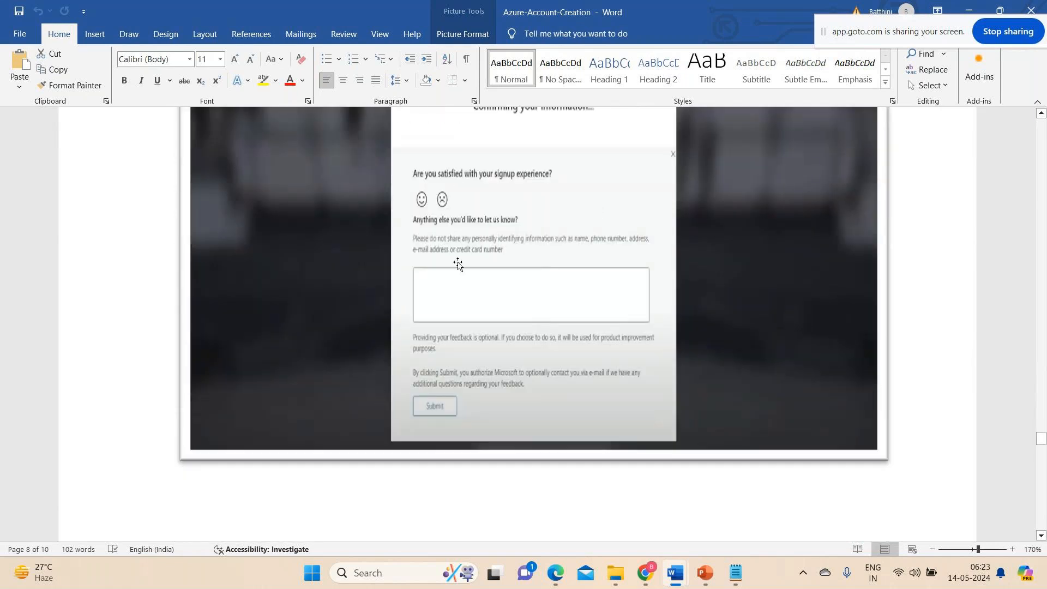
pyautogui.scroll(20, 306, 409)
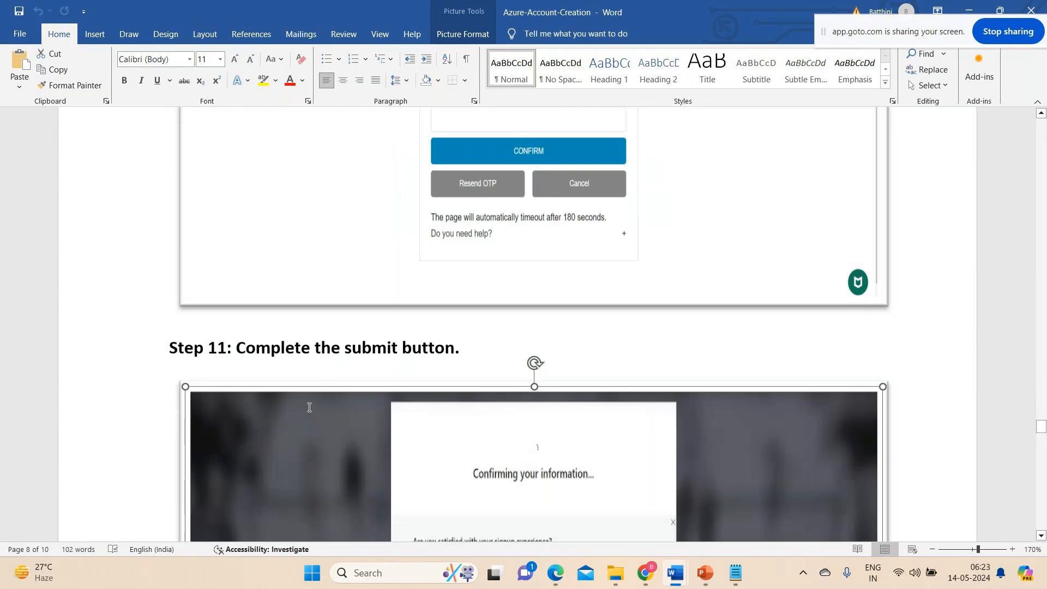
pyautogui.scroll(-10, 309, 410)
pyautogui.scroll(7, 309, 410)
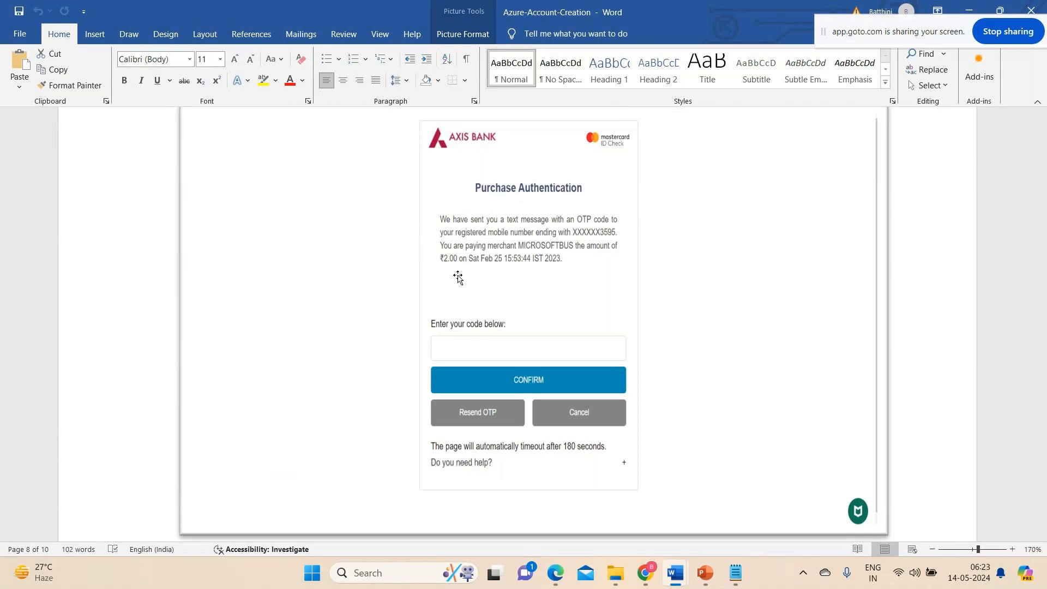
pyautogui.scroll(-10, 458, 277)
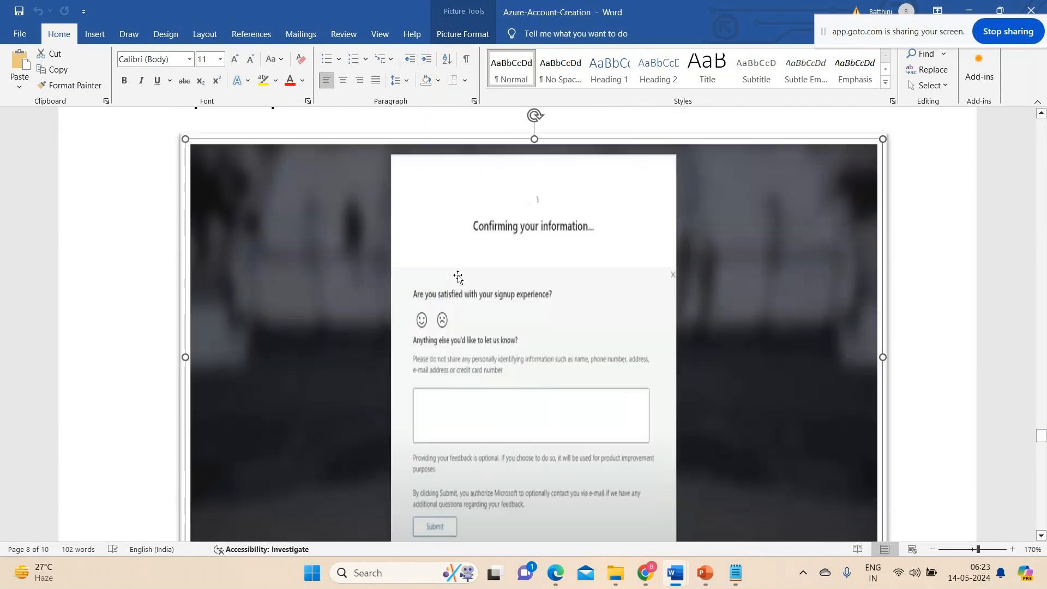
pyautogui.scroll(-10, 458, 276)
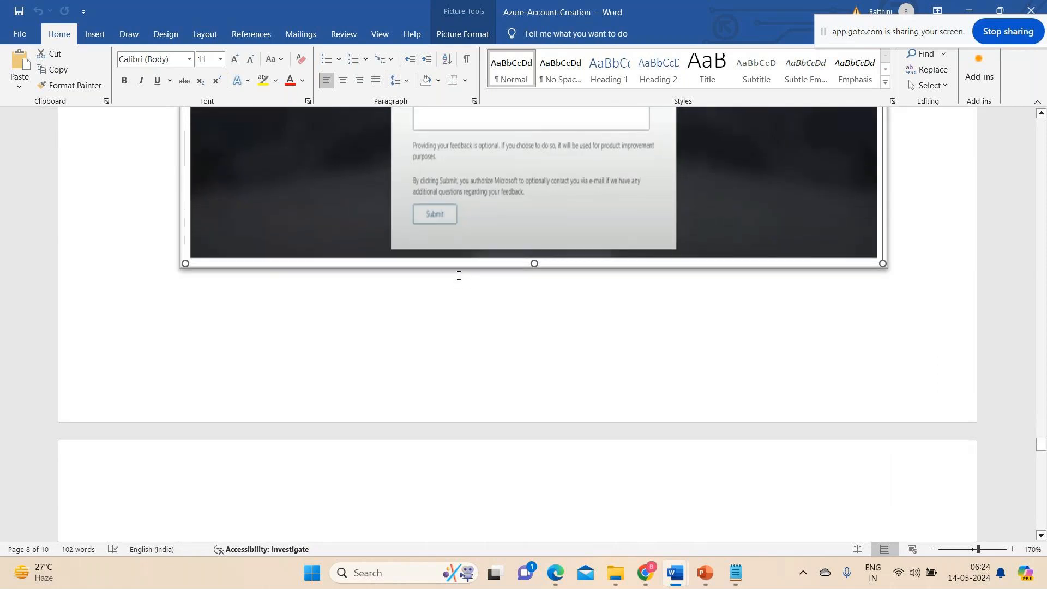
# Read Step 12 on the redirect to the Azure Portal main page and examine its welcome page screenshot.
pyautogui.scroll(-8, 458, 275)
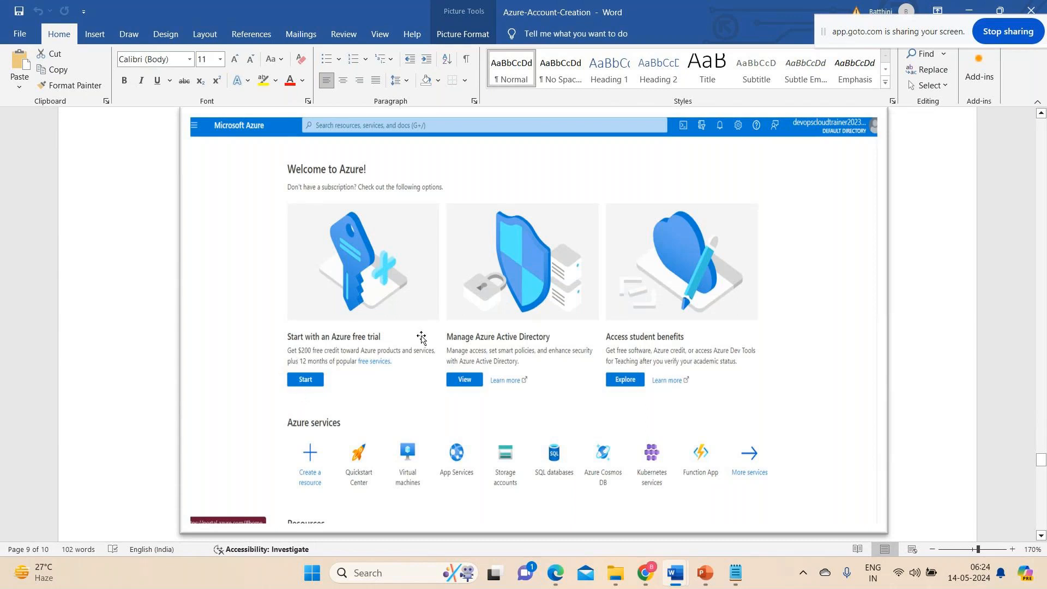
pyautogui.scroll(-10, 422, 337)
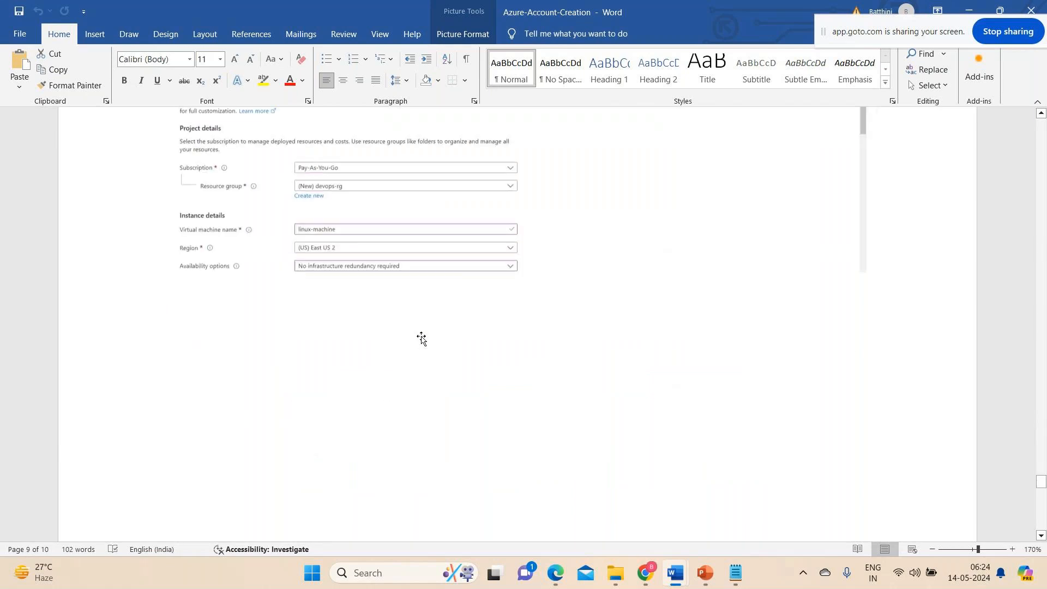
pyautogui.scroll(9, 422, 336)
pyautogui.scroll(6, 422, 336)
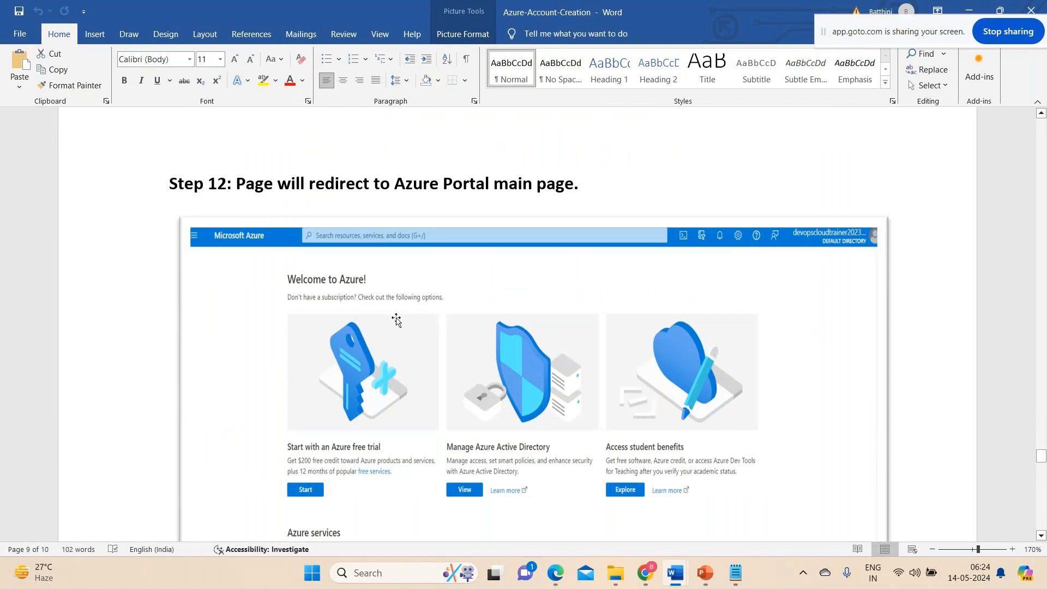
pyautogui.scroll(-2, 392, 227)
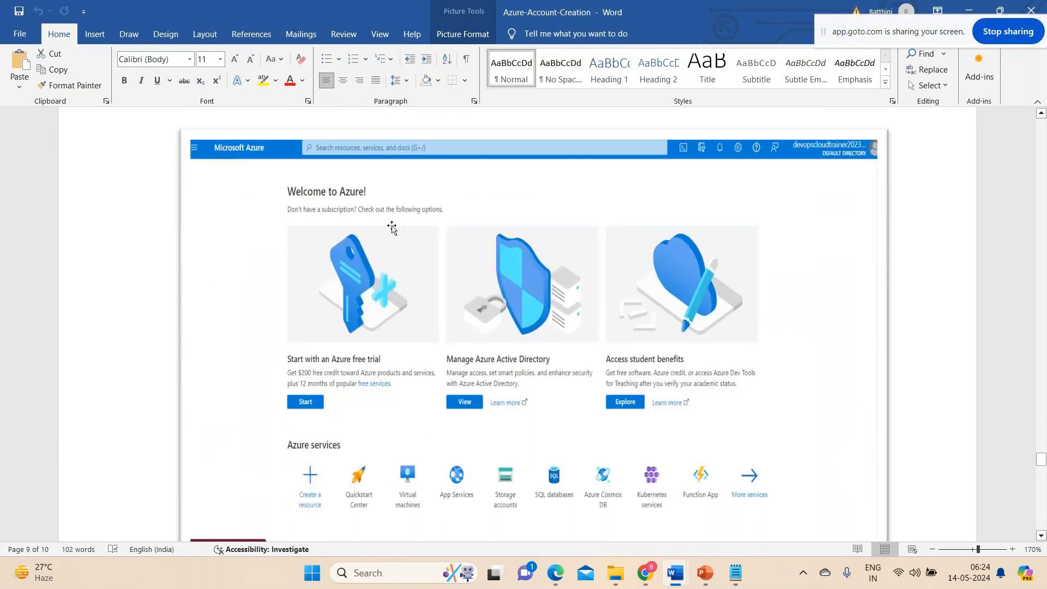
pyautogui.scroll(1, 392, 228)
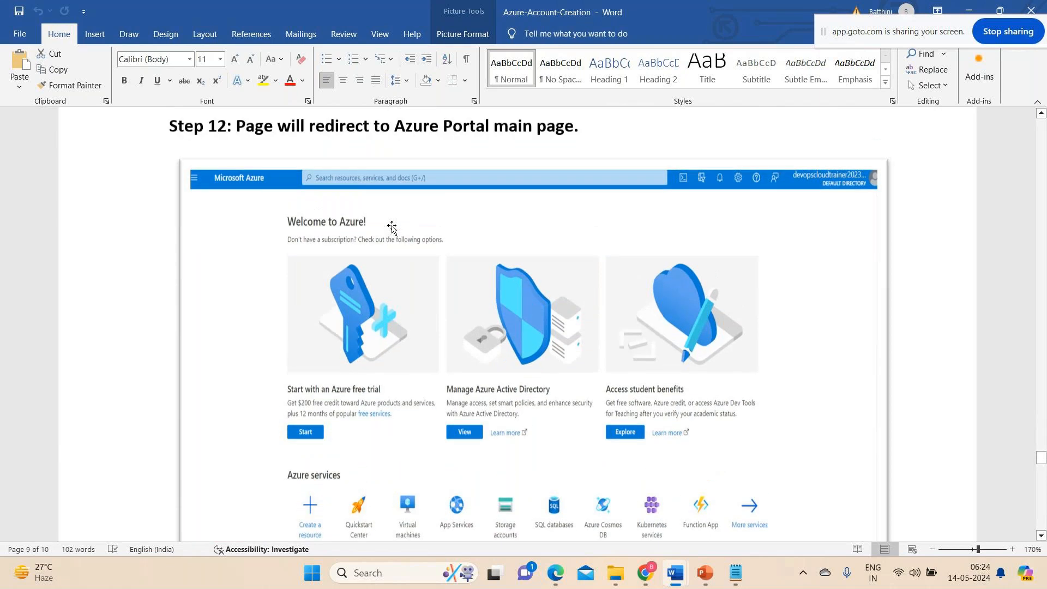
pyautogui.scroll(1, 392, 228)
pyautogui.scroll(-1, 392, 228)
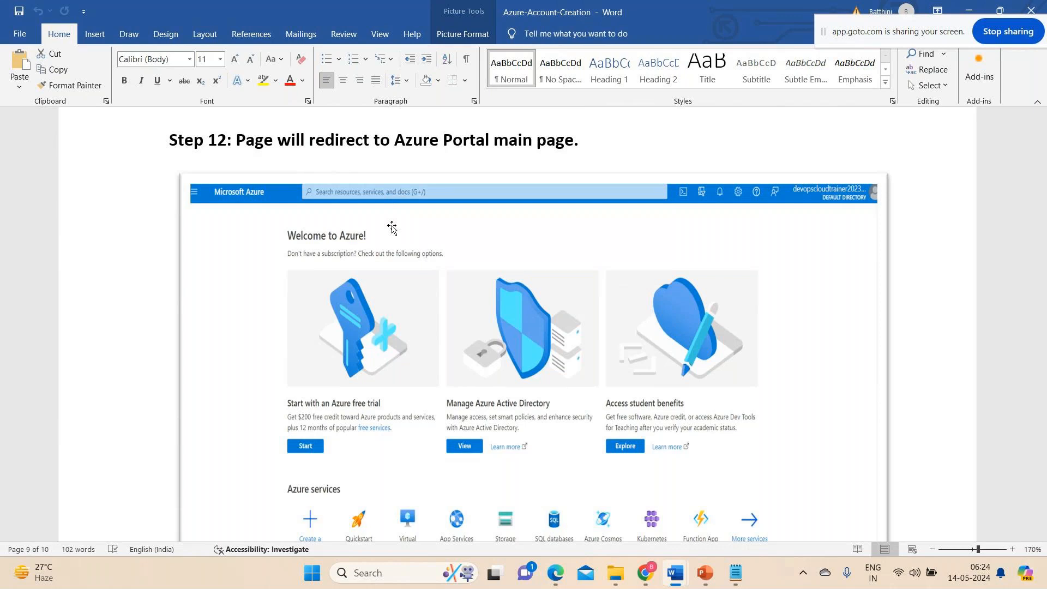
pyautogui.scroll(-12, 391, 227)
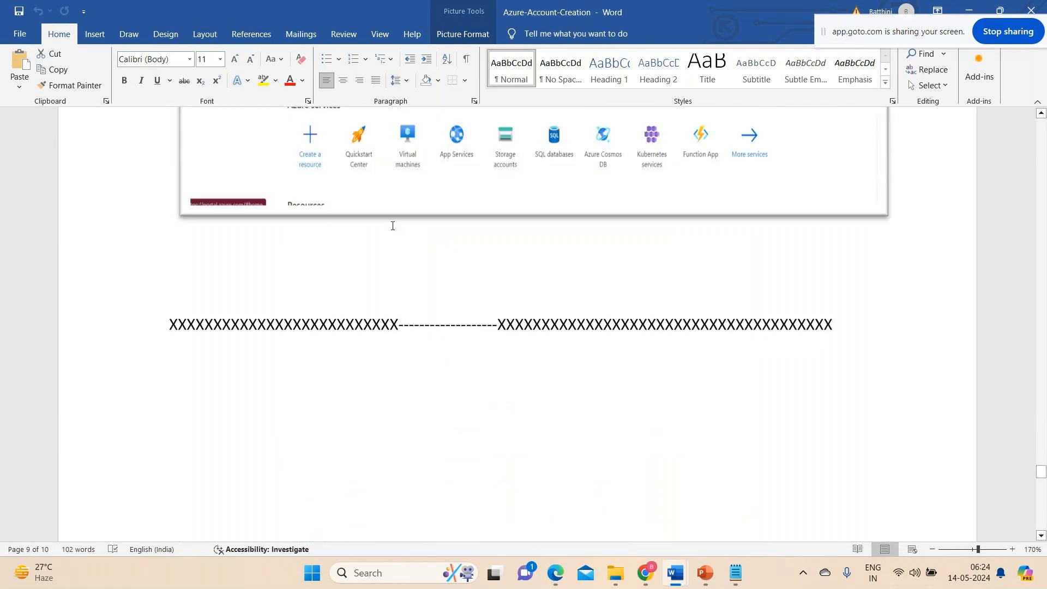
# Look back through the guide from Step 11 to Step 9 and switch to the Azure portal home page in Chrome.
pyautogui.scroll(15, 391, 227)
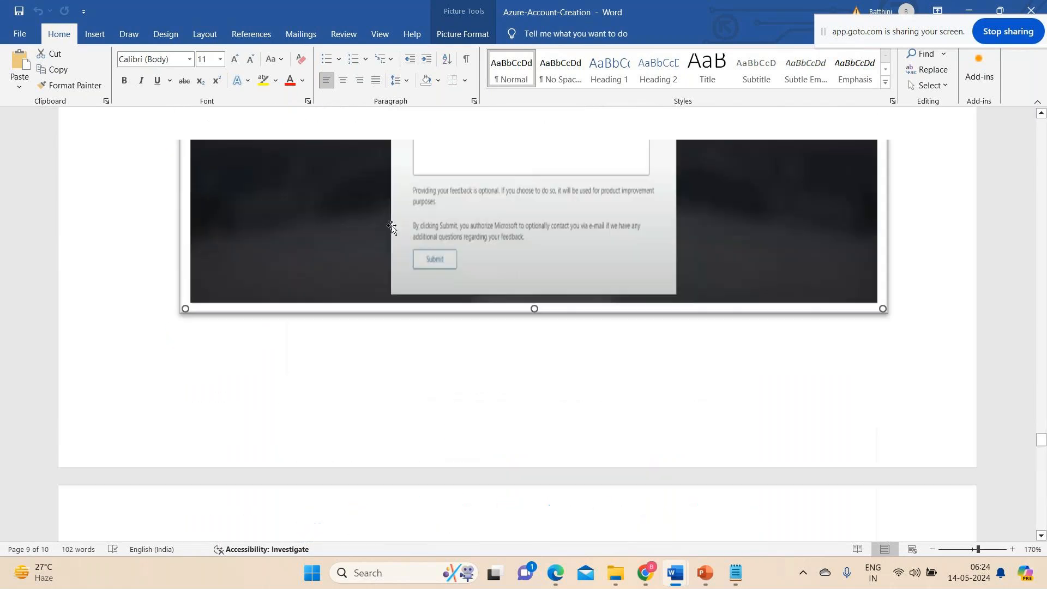
pyautogui.scroll(15, 392, 227)
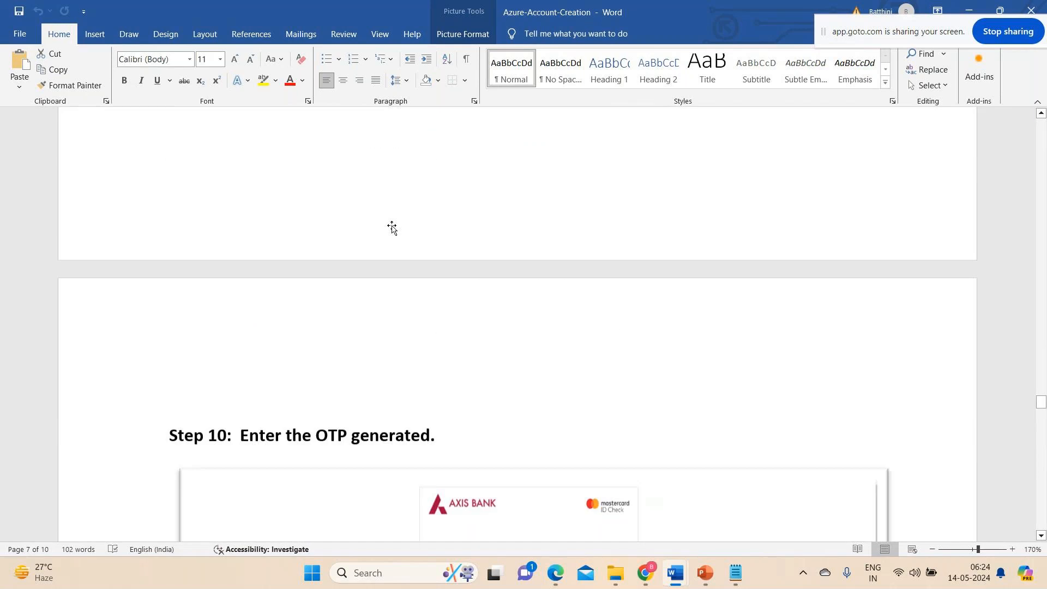
pyautogui.scroll(10, 391, 226)
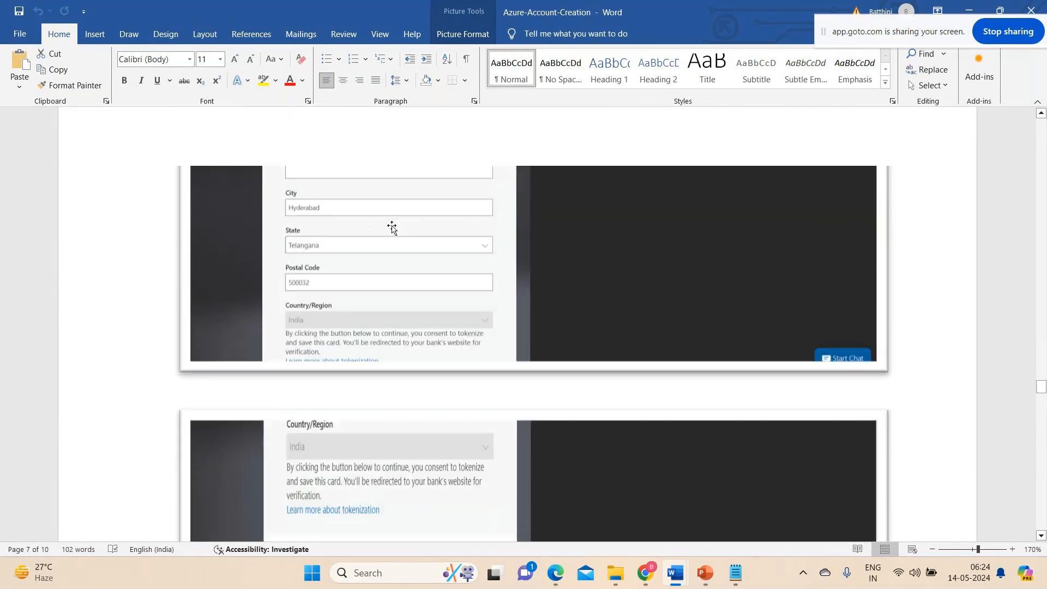
pyautogui.scroll(10, 392, 227)
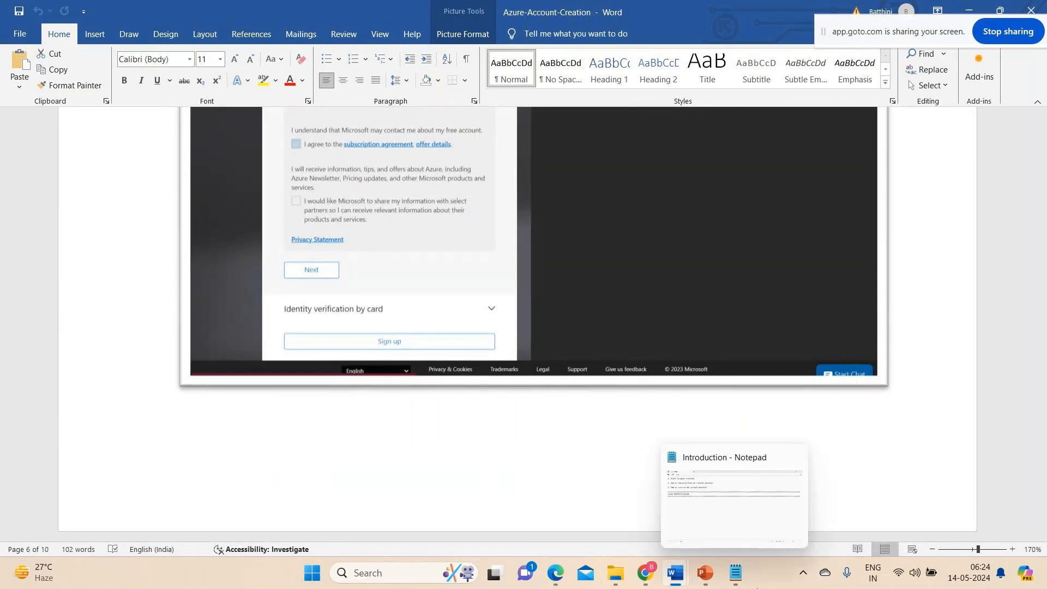
pyautogui.moveTo(646, 573)
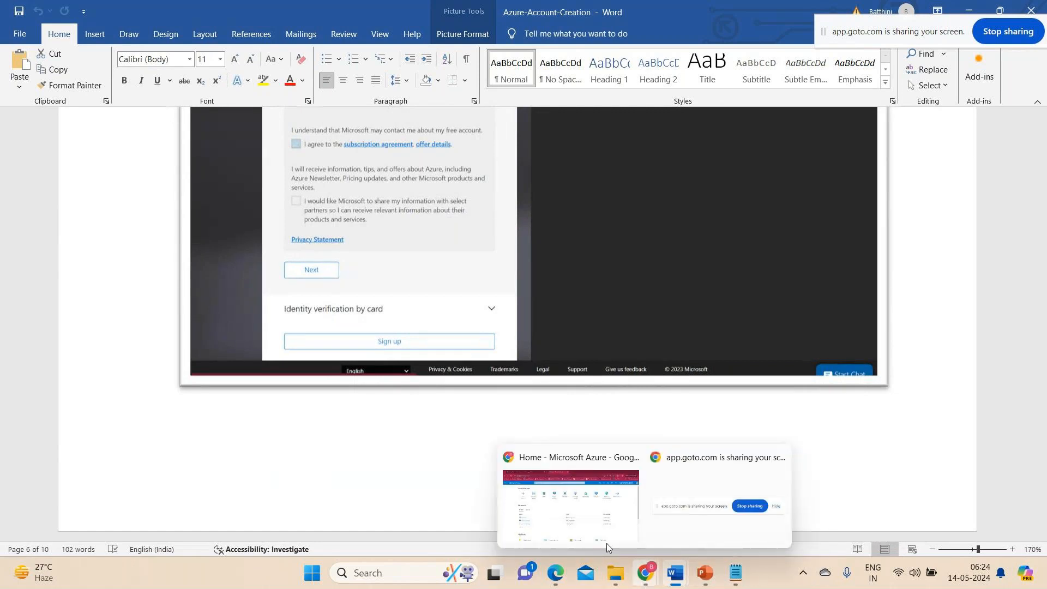
pyautogui.click(564, 497)
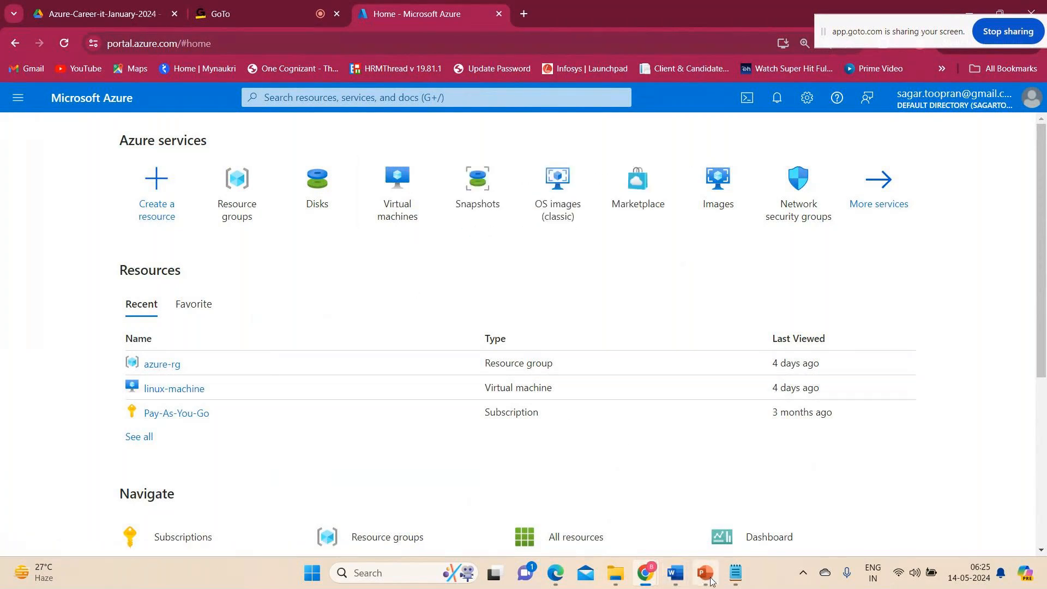
# Check the topic list in the Notepad notes and return to Step 8 of the Azure-Account-Creation guide in Word.
pyautogui.click(735, 573)
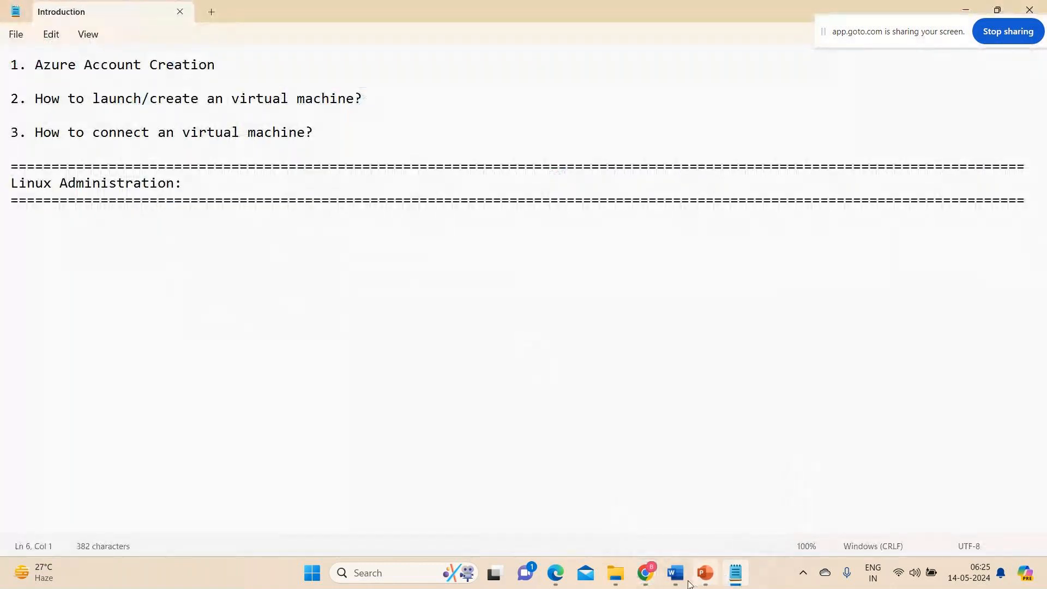
pyautogui.moveTo(675, 573)
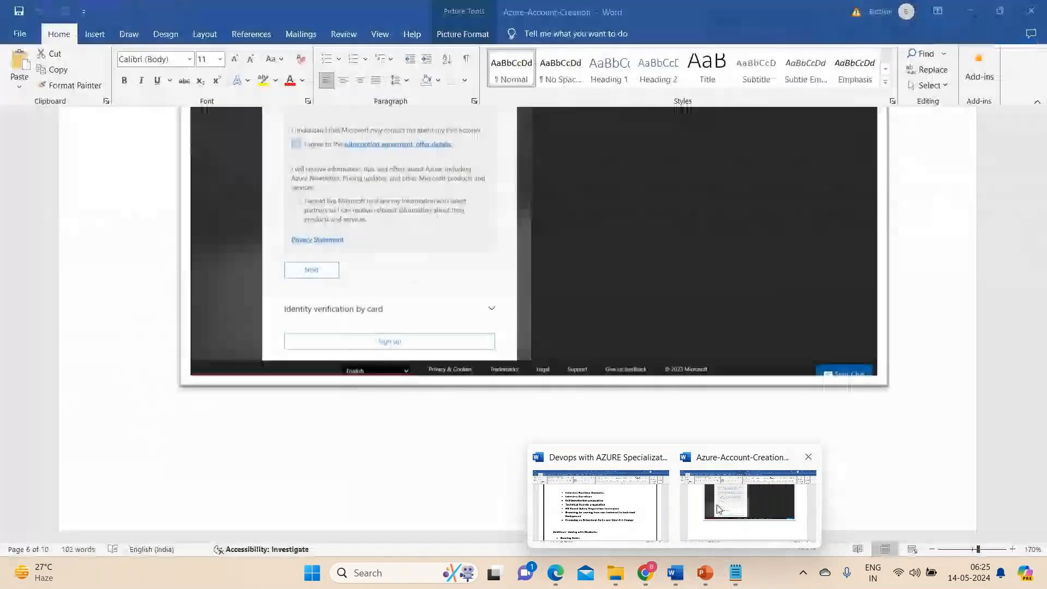
pyautogui.click(747, 497)
pyautogui.scroll(10, 280, 118)
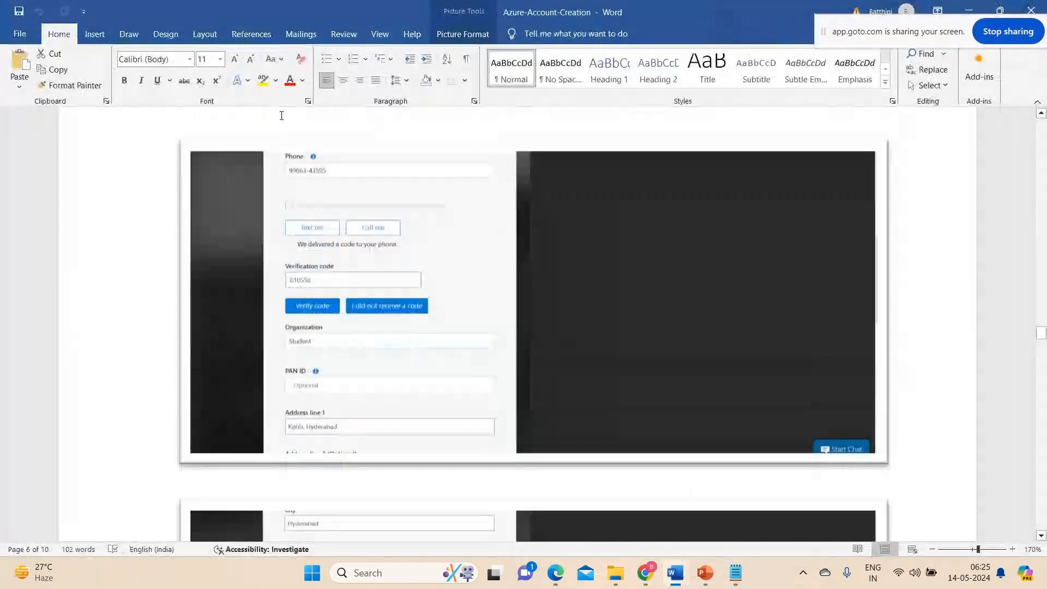
pyautogui.scroll(3, 280, 117)
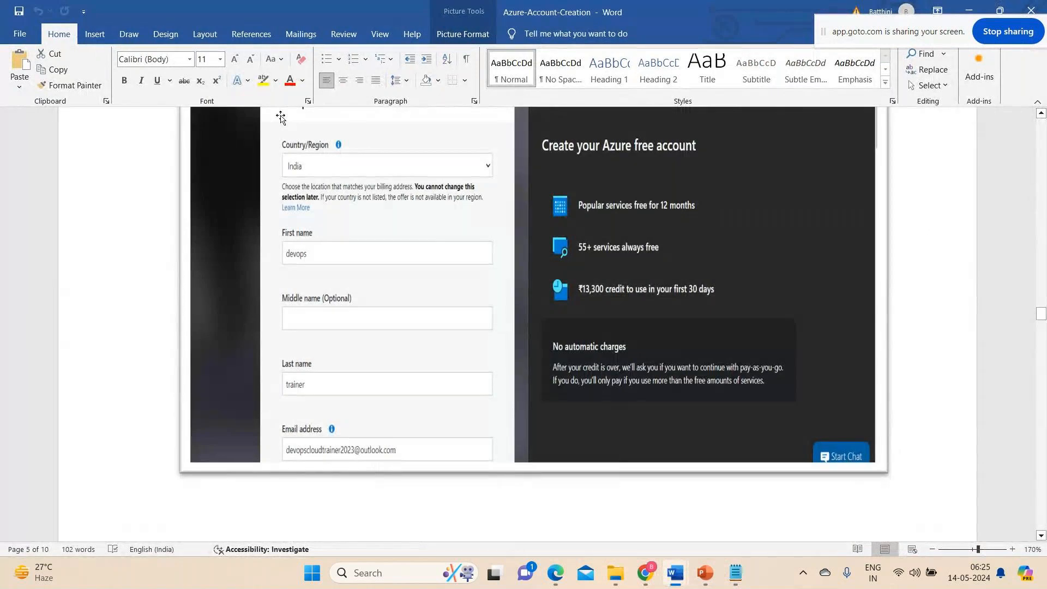
pyautogui.scroll(5, 305, 264)
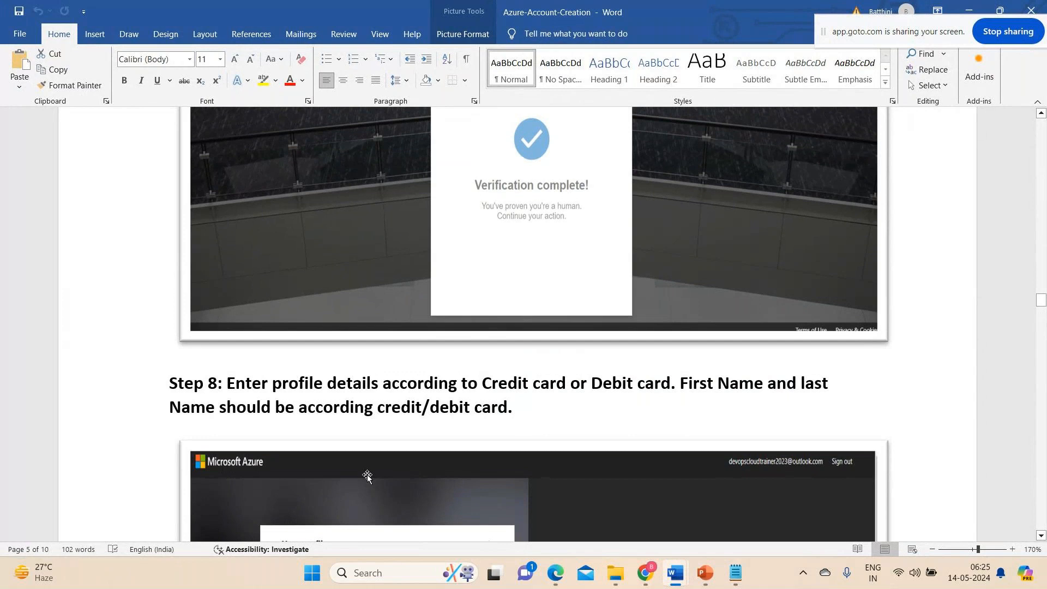
# Review the Step 8 profile screenshots covering the name, email, phone verification and organization fields, continuing to the card sign-up image.
pyautogui.scroll(-5, 298, 303)
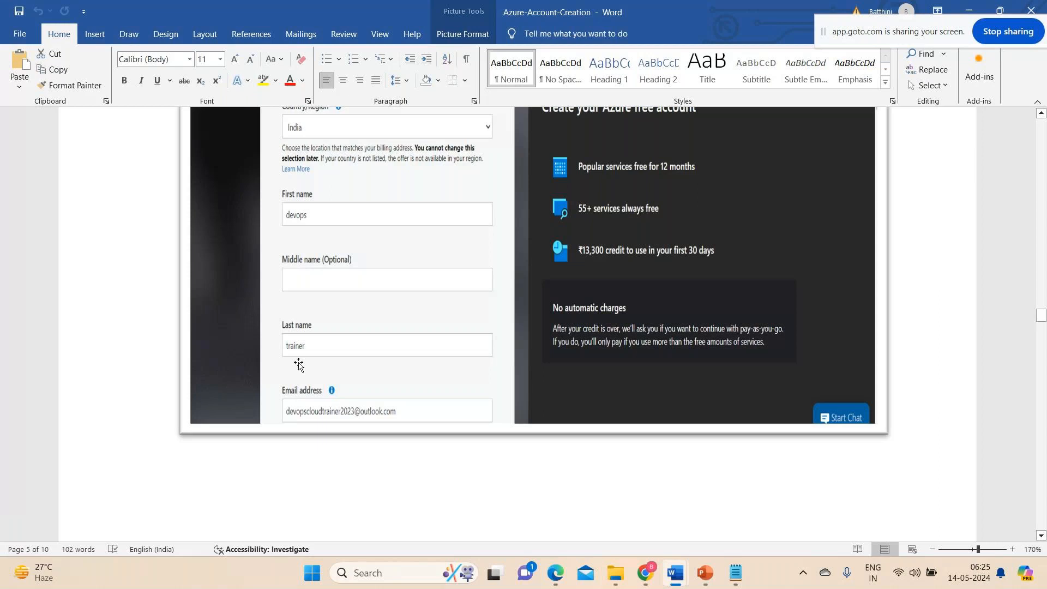
pyautogui.scroll(-6, 298, 364)
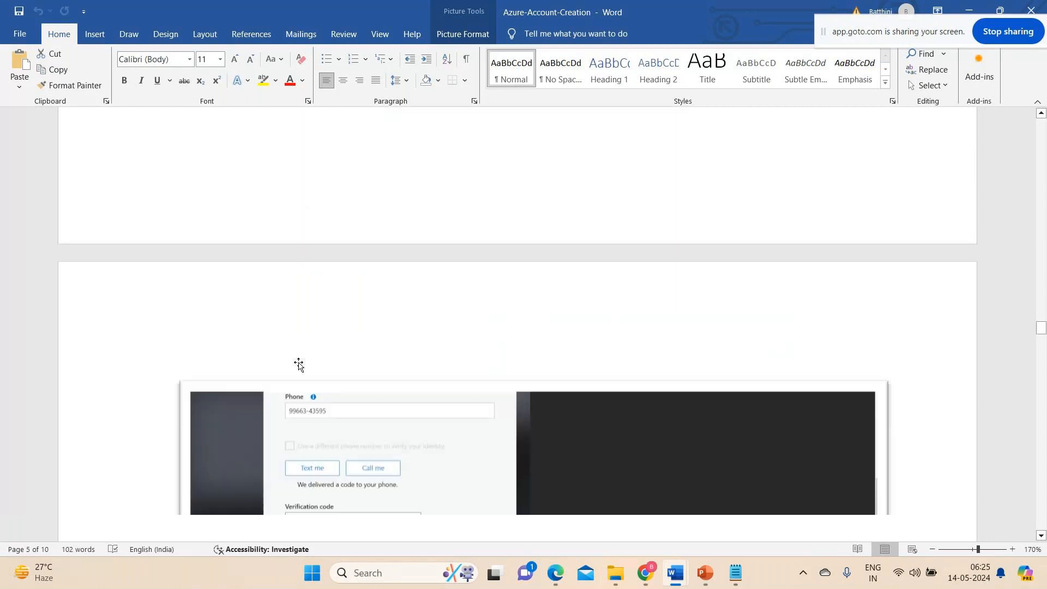
pyautogui.click(299, 364)
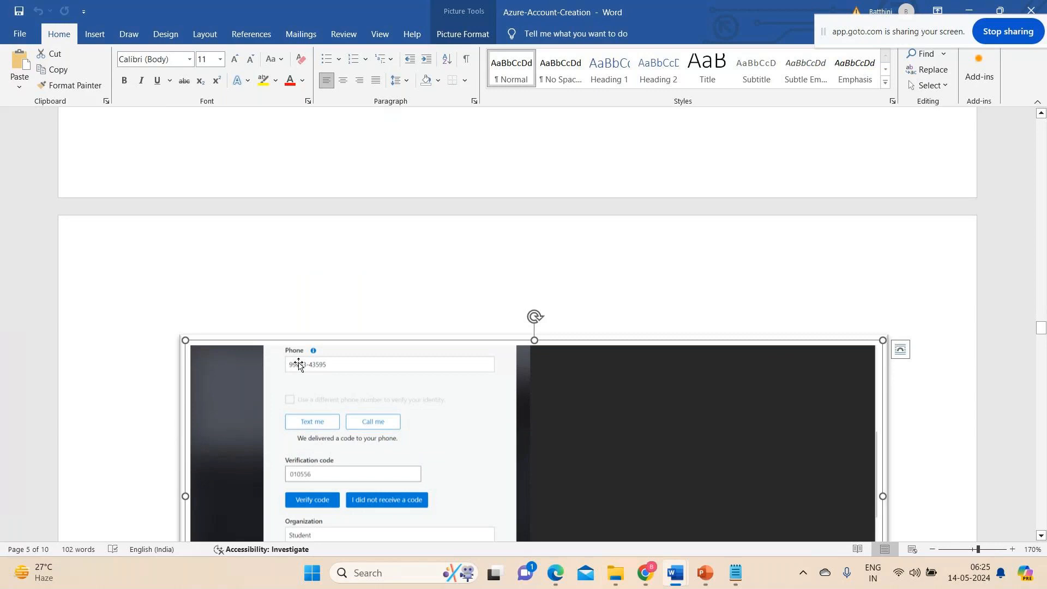
pyautogui.scroll(-5, 299, 364)
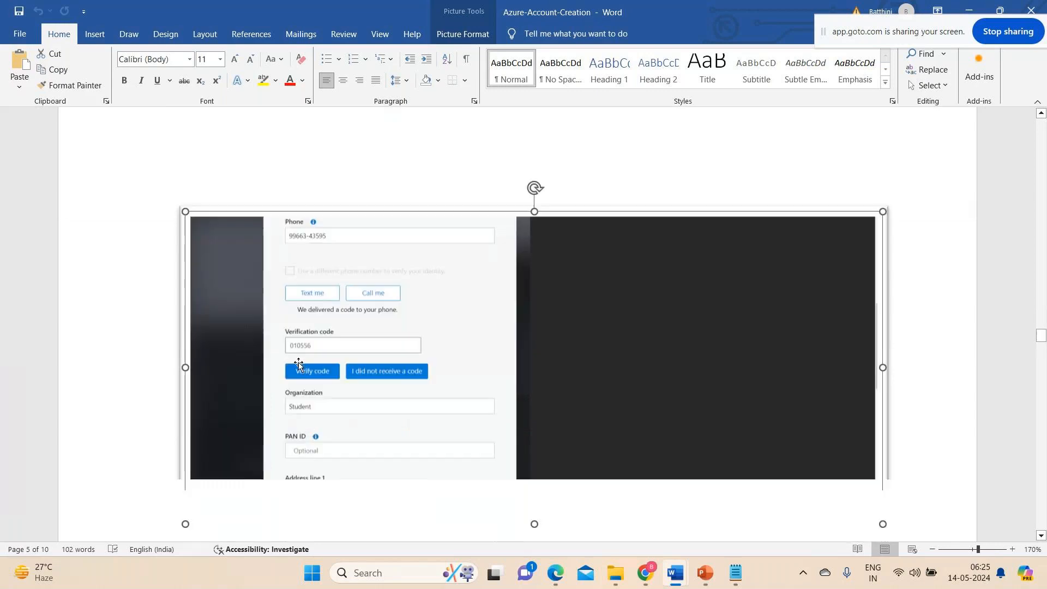
pyautogui.scroll(-5, 298, 364)
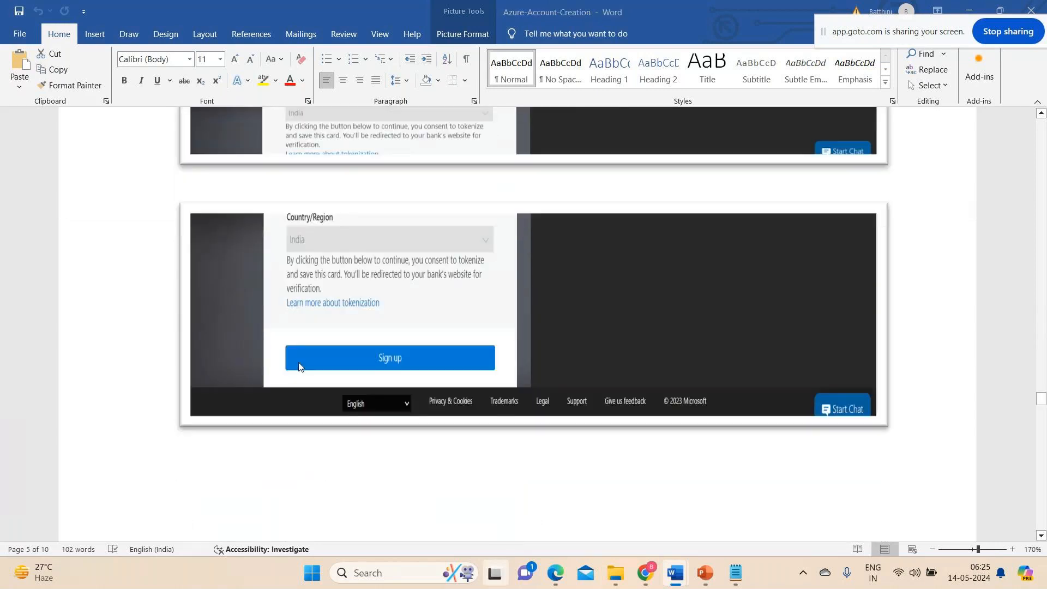
# Revisit Step 12 in the Word guide, view the live Azure portal home page in Chrome, and check the Notepad topic list.
pyautogui.press('super+Tab')
pyautogui.click(121, 133)
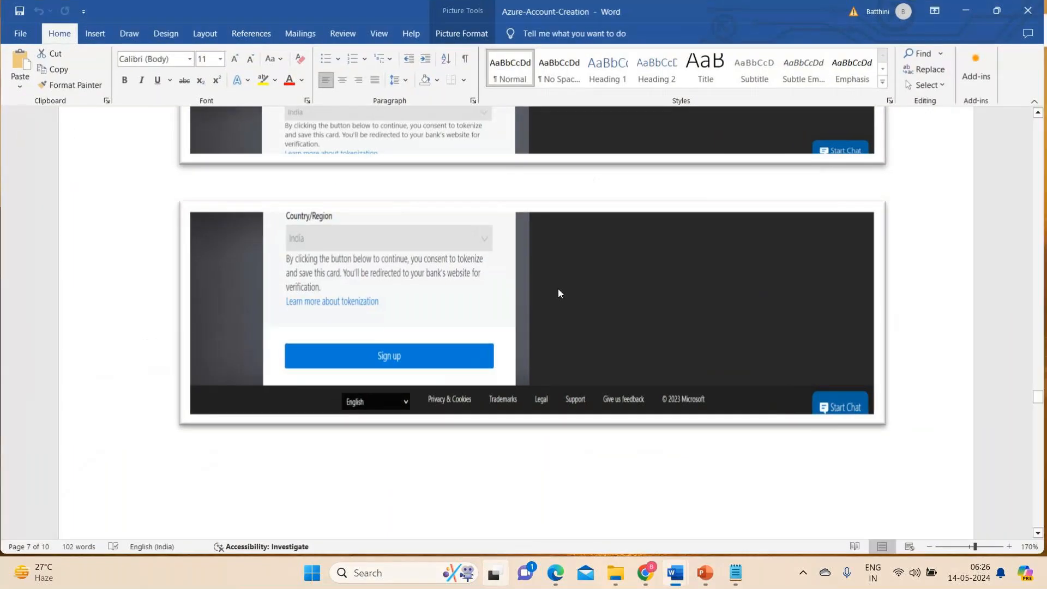
pyautogui.scroll(-15, 558, 289)
pyautogui.rightClick(558, 289)
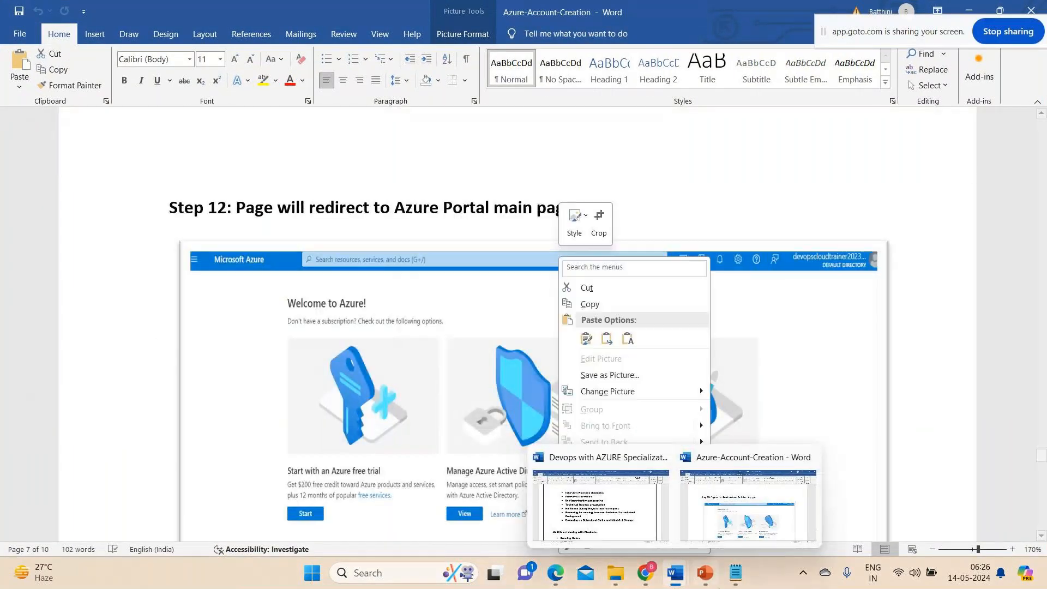
pyautogui.click(646, 573)
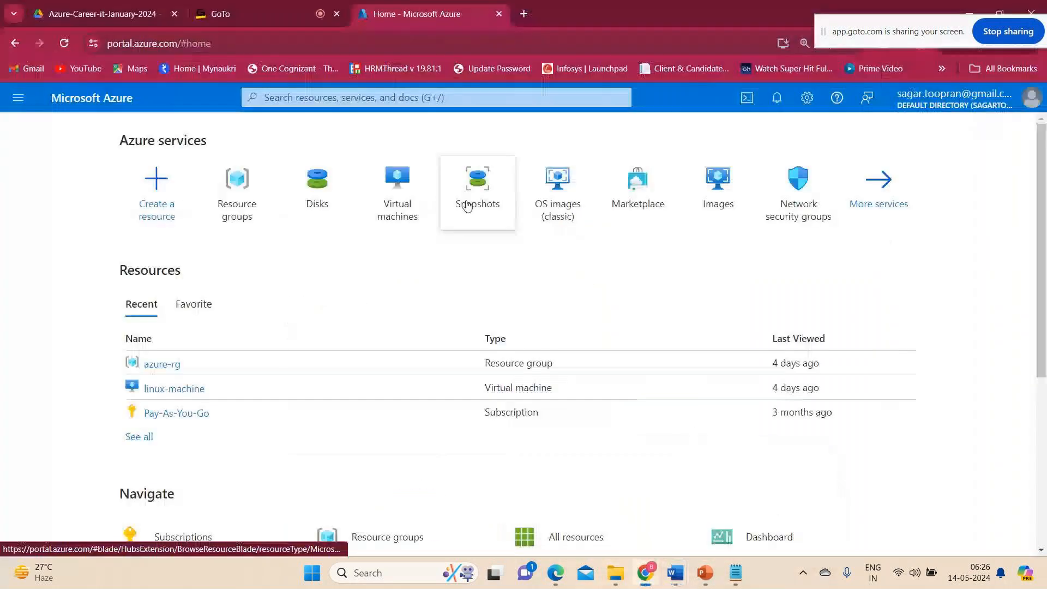
pyautogui.moveTo(468, 205)
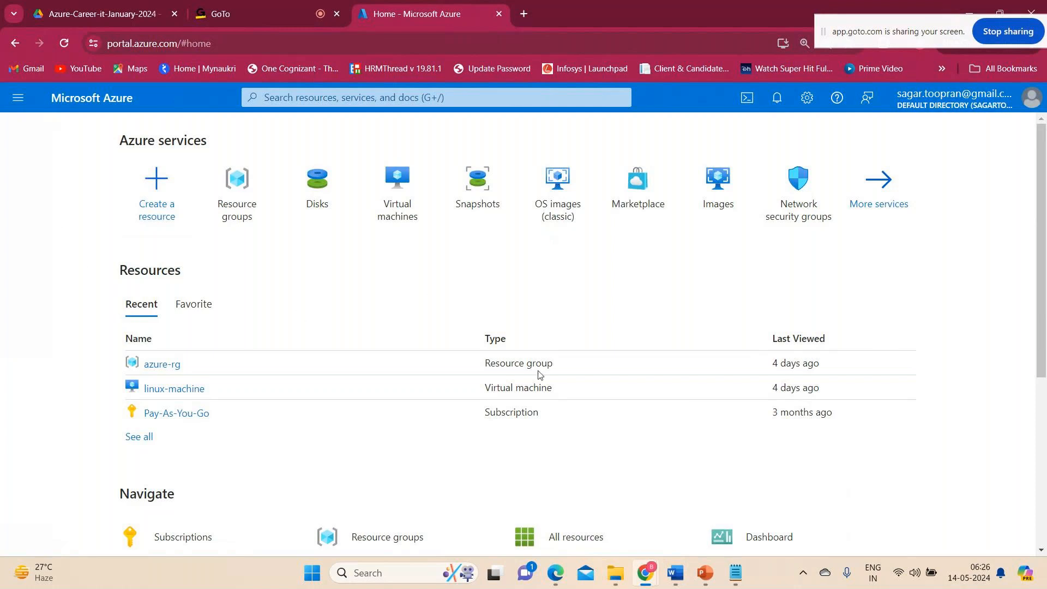
pyautogui.click(737, 572)
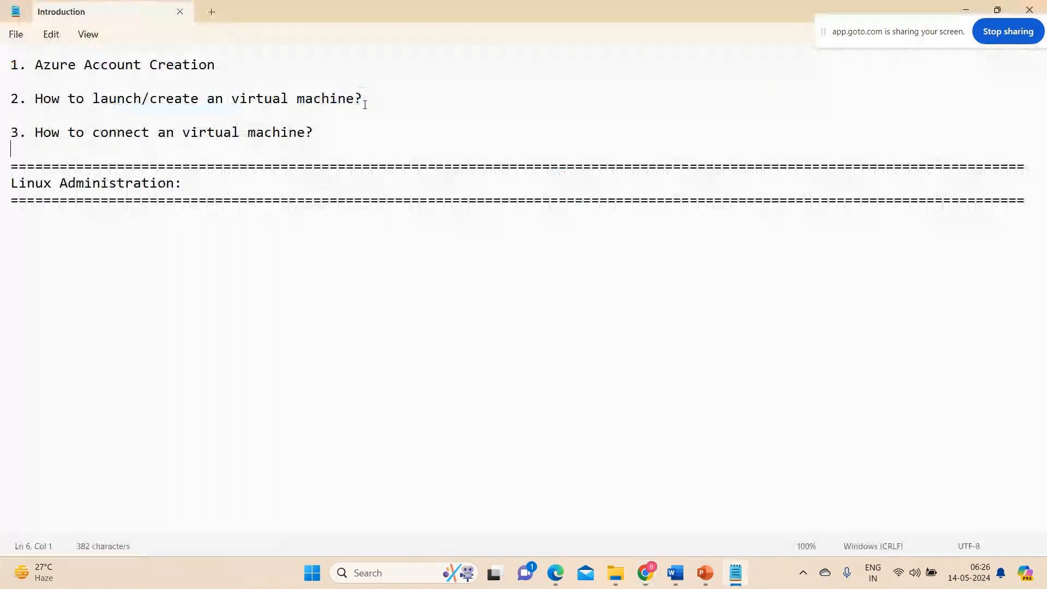
# Switch to the Azure portal in Chrome and search its resources and services for "virtual machine".
pyautogui.moveTo(645, 573)
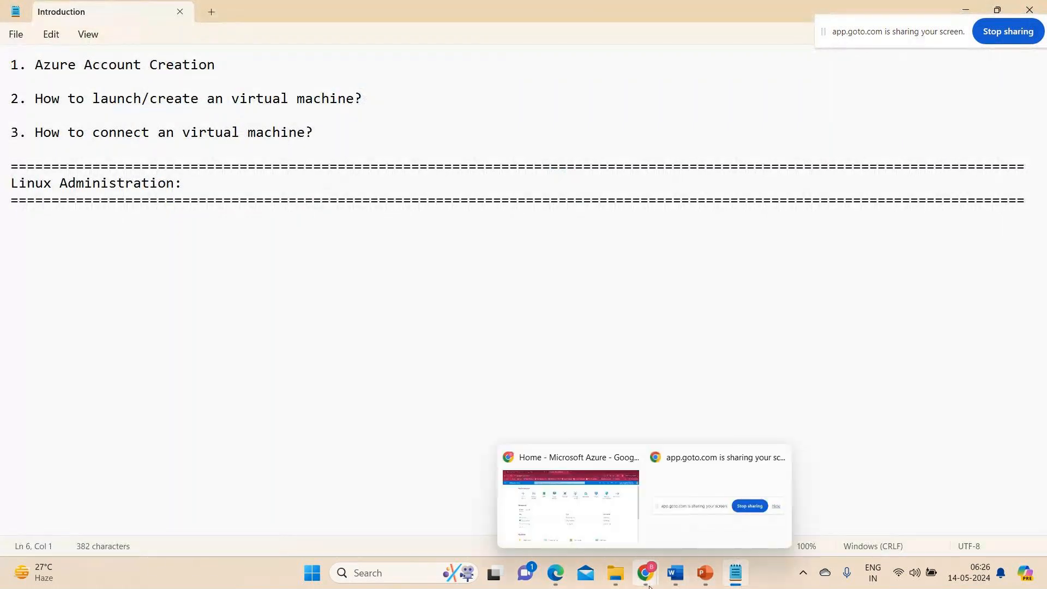
pyautogui.click(620, 533)
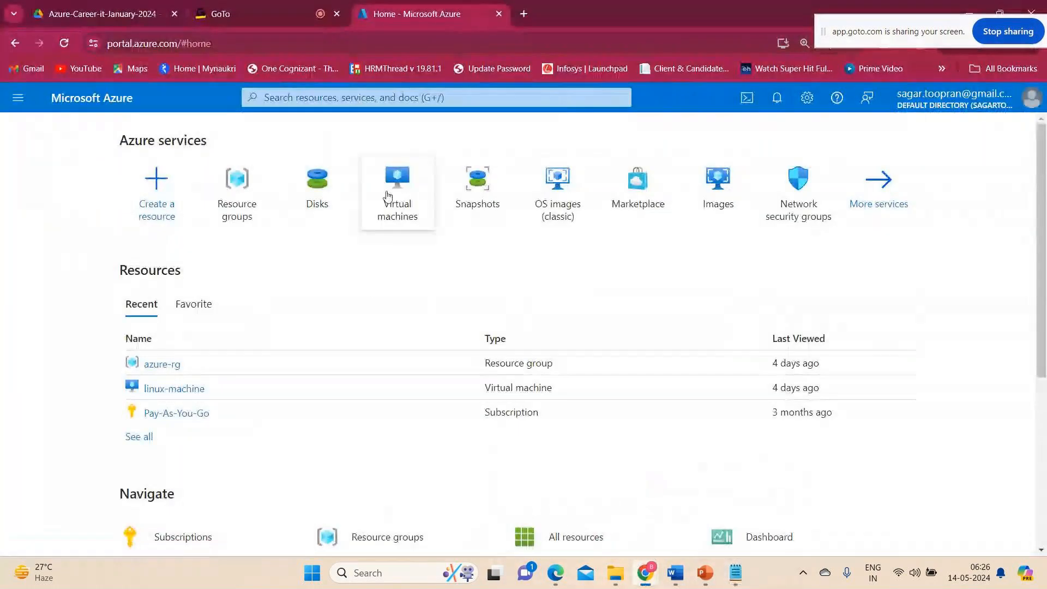
pyautogui.moveTo(388, 197)
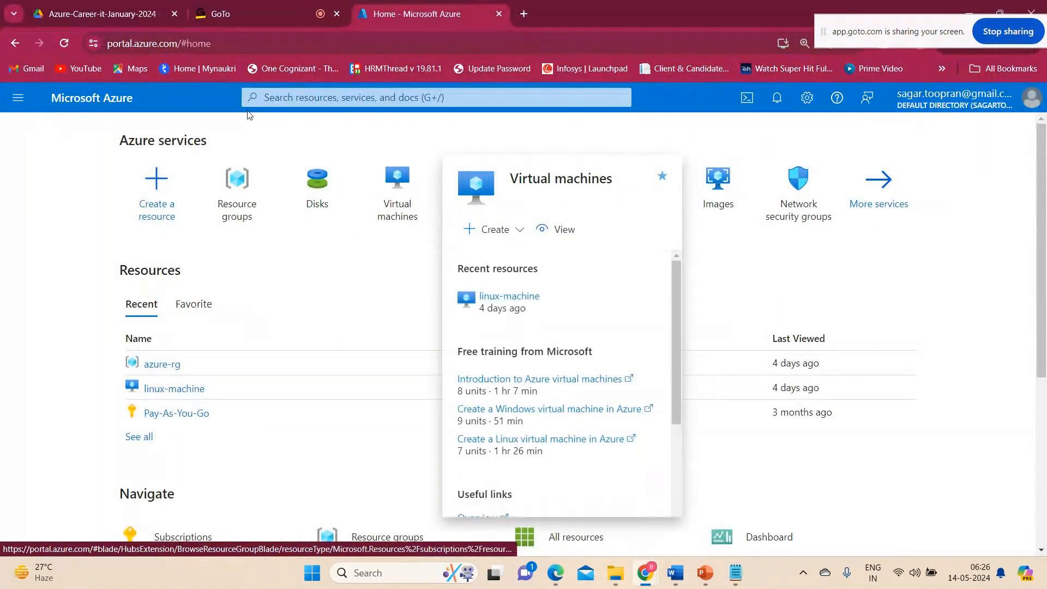
pyautogui.click(322, 97)
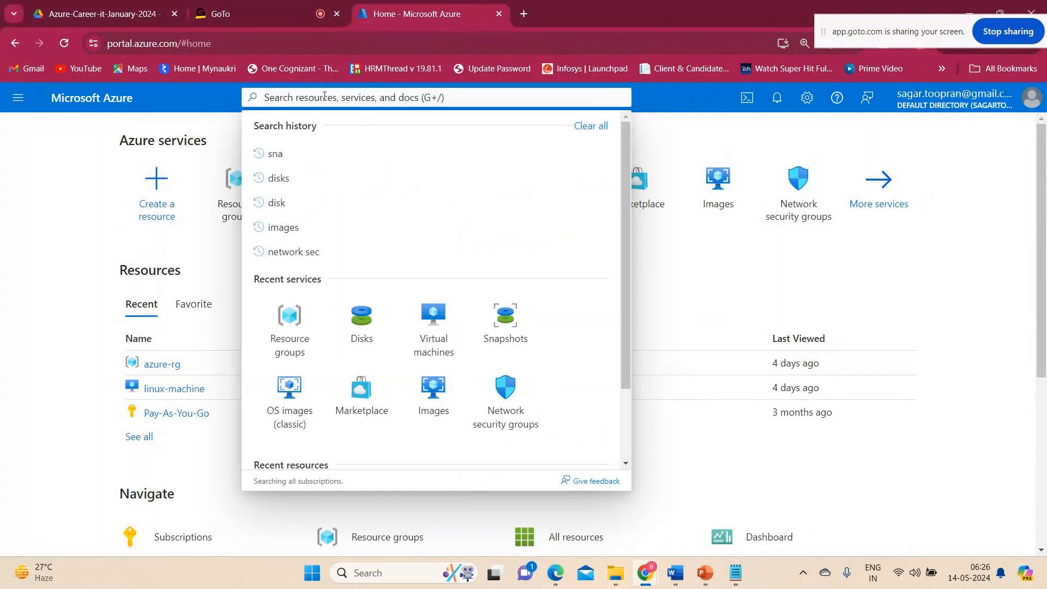
pyautogui.write('virtuak')
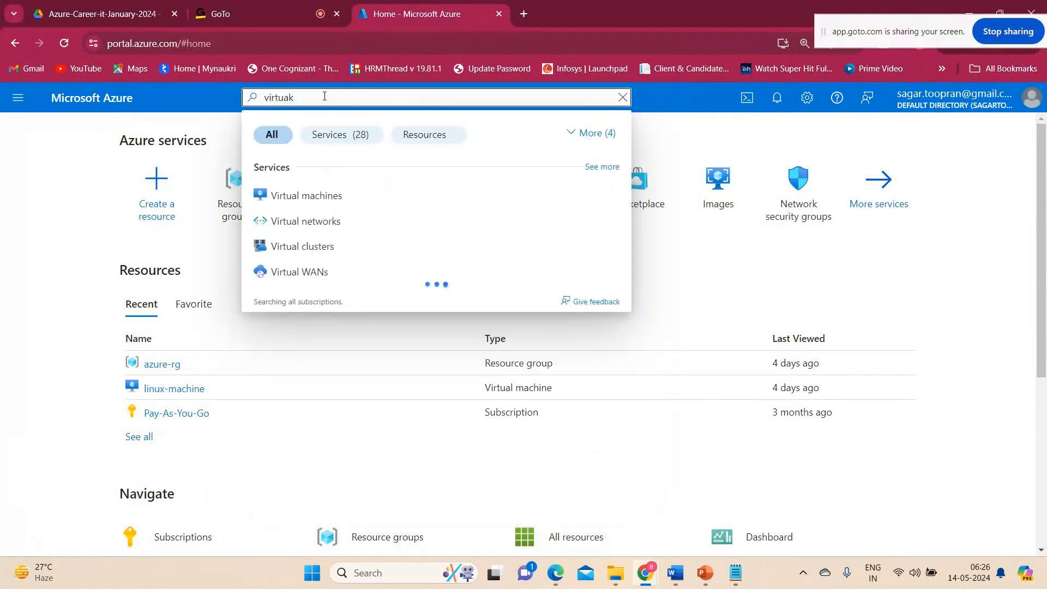
pyautogui.press('BackSpace')
pyautogui.write('l ma')
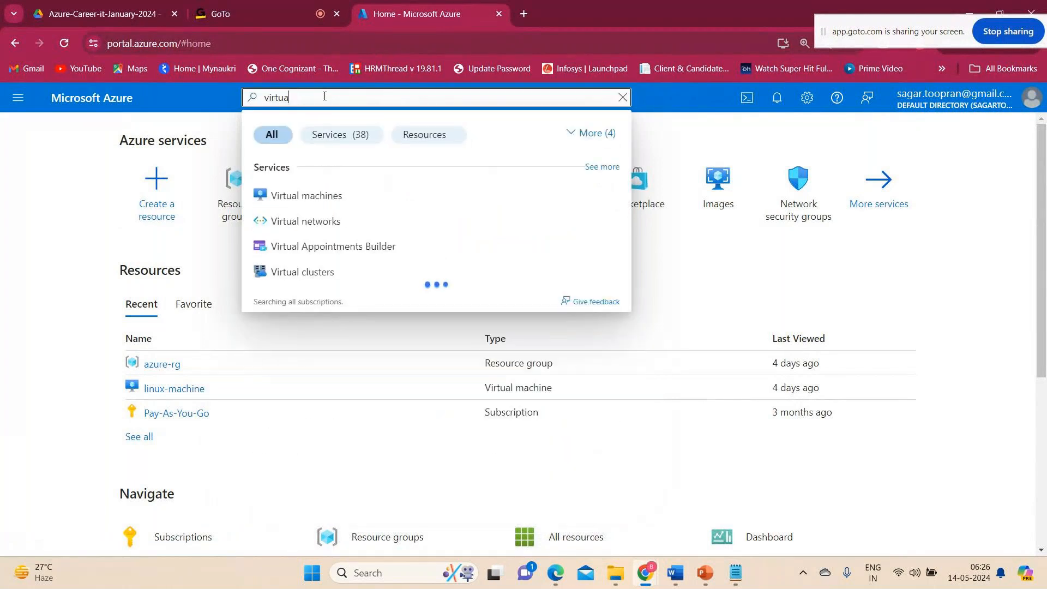
pyautogui.write('chine')
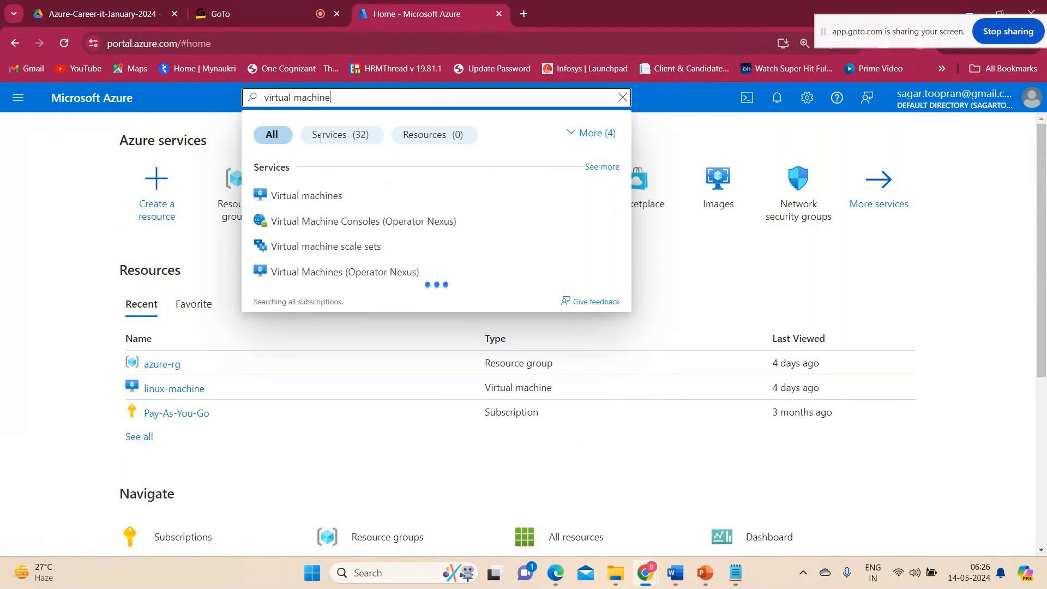
# Open the Virtual machines service and start creating a new Azure virtual machine.
pyautogui.click(313, 196)
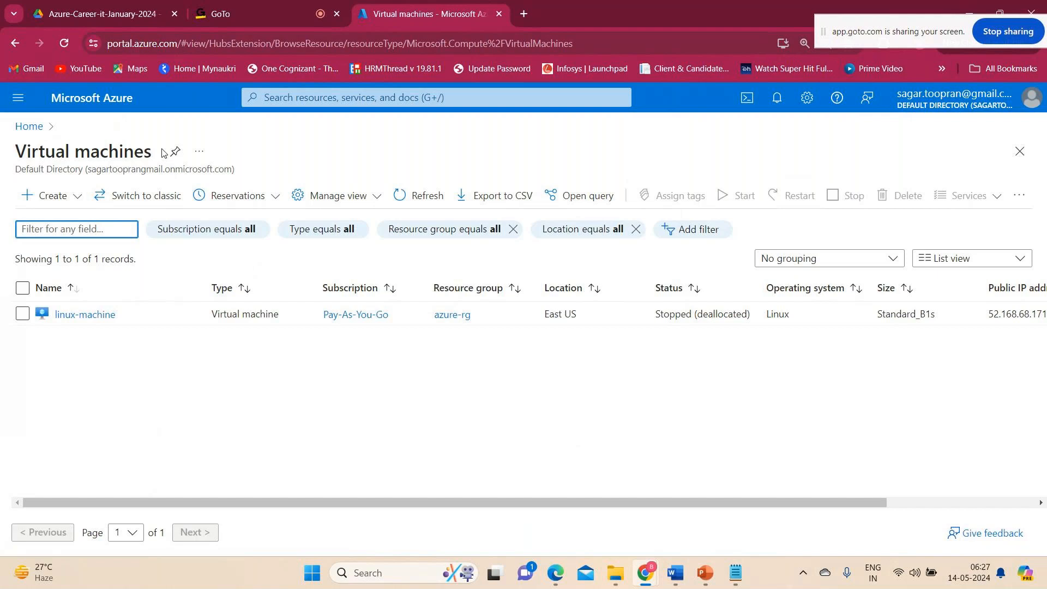
pyautogui.click(77, 199)
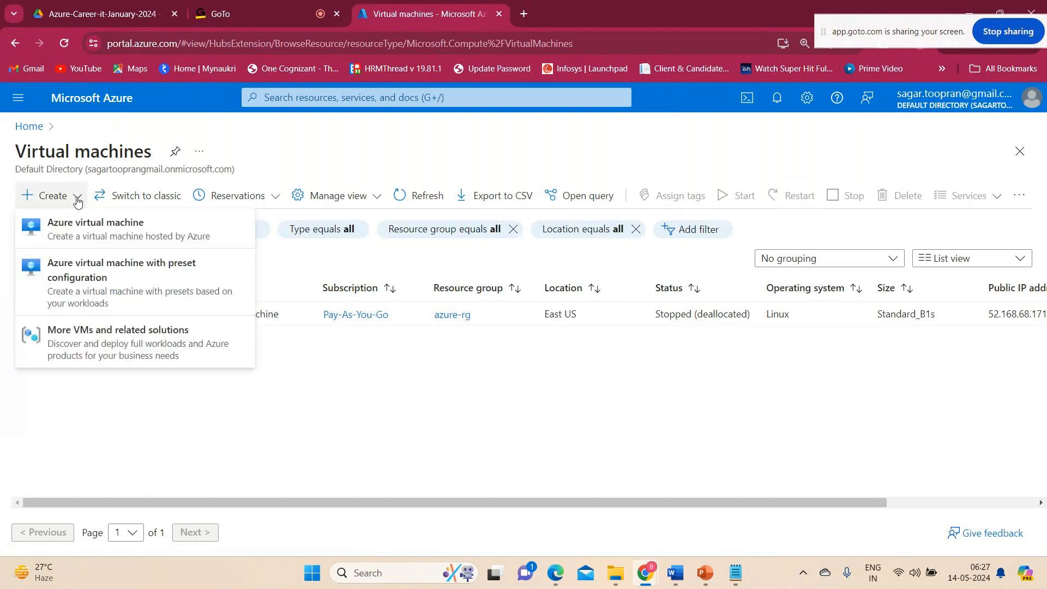
pyautogui.click(86, 221)
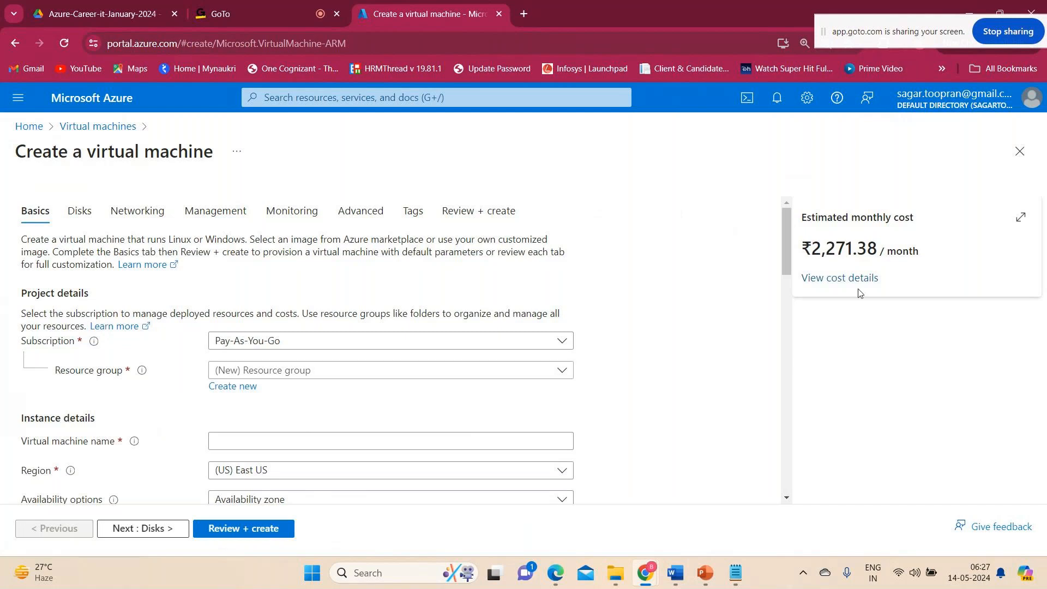
# Examine the project details of the new virtual machine, including the subscription choices and the resource group explanation.
pyautogui.scroll(-2, 185, 451)
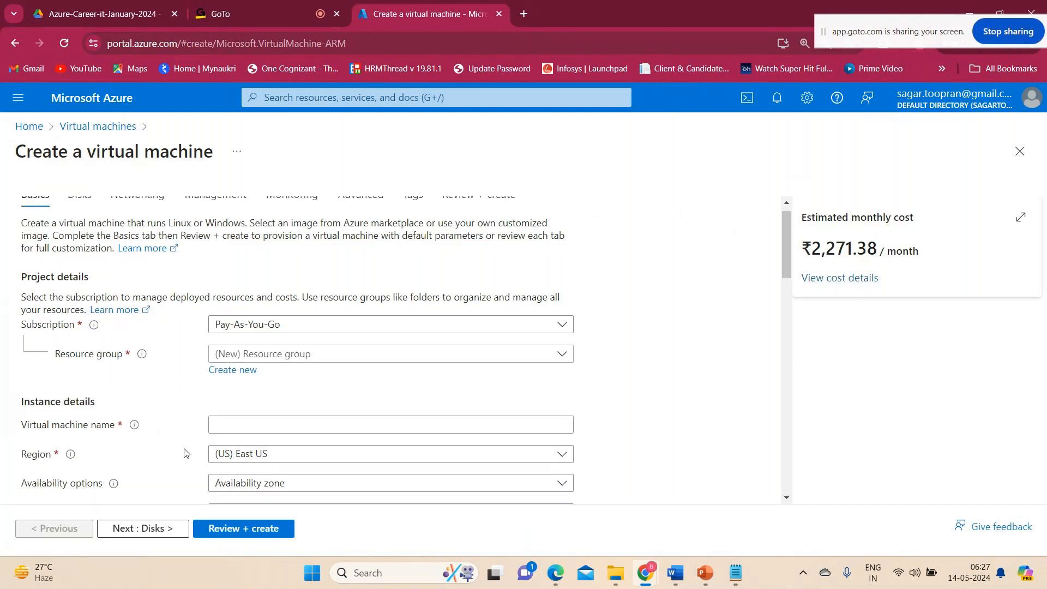
pyautogui.scroll(1, 183, 452)
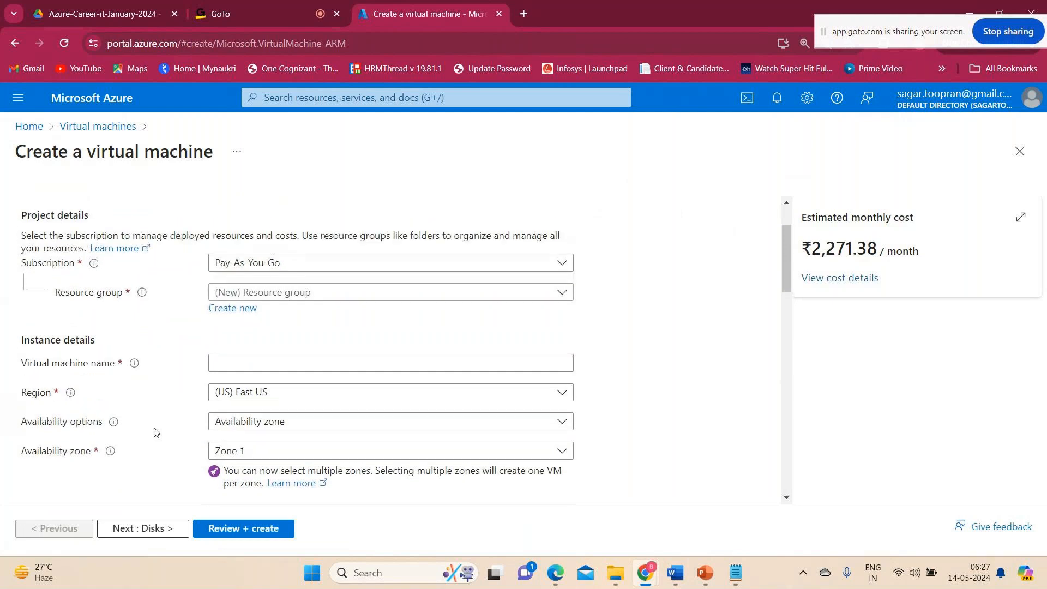
pyautogui.moveTo(95, 264)
pyautogui.moveTo(144, 292)
pyautogui.click(330, 267)
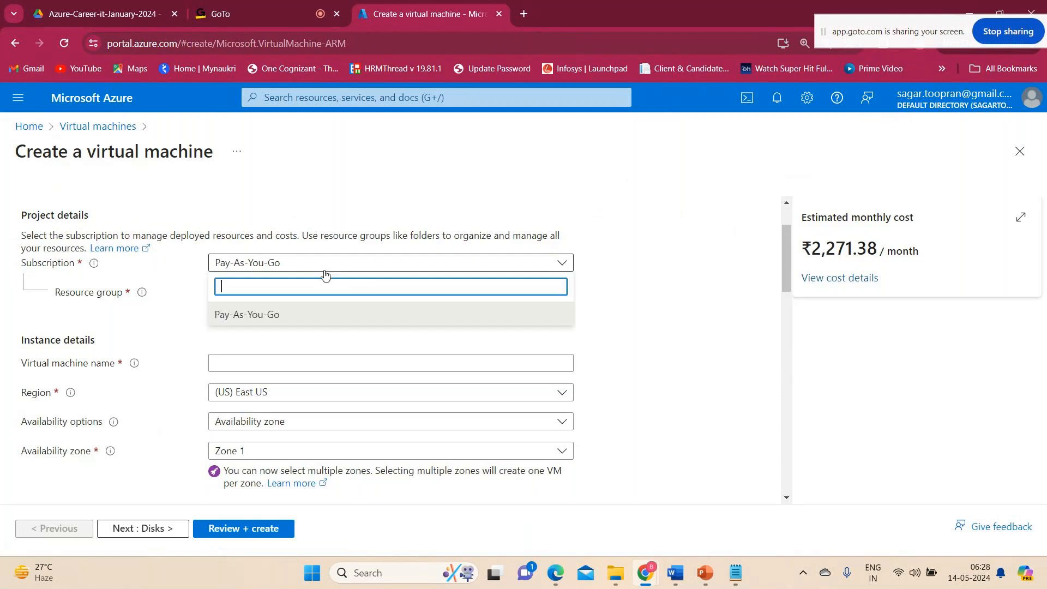
pyautogui.click(411, 265)
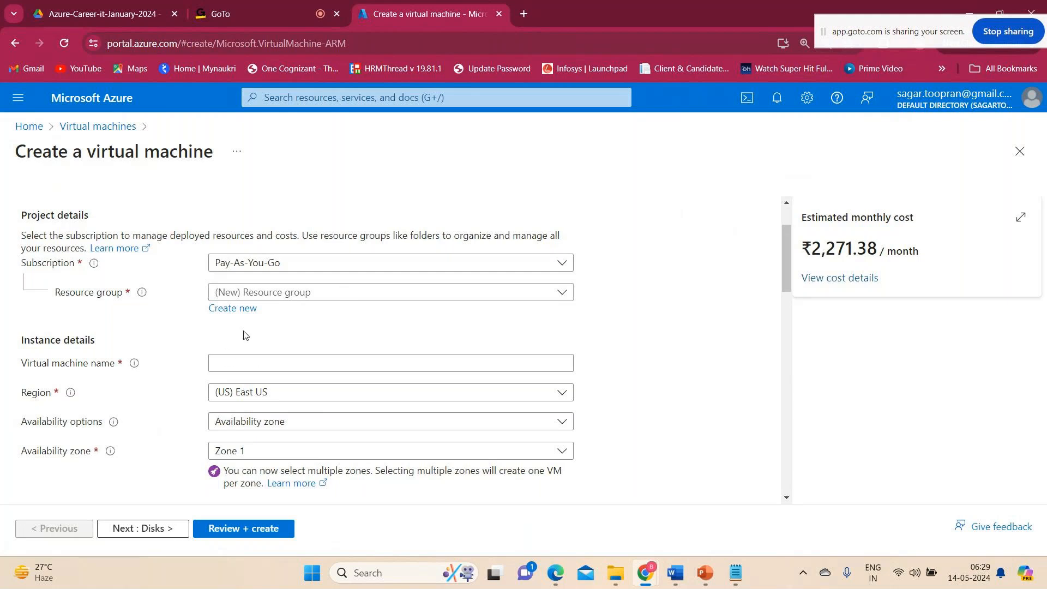
pyautogui.moveTo(142, 295)
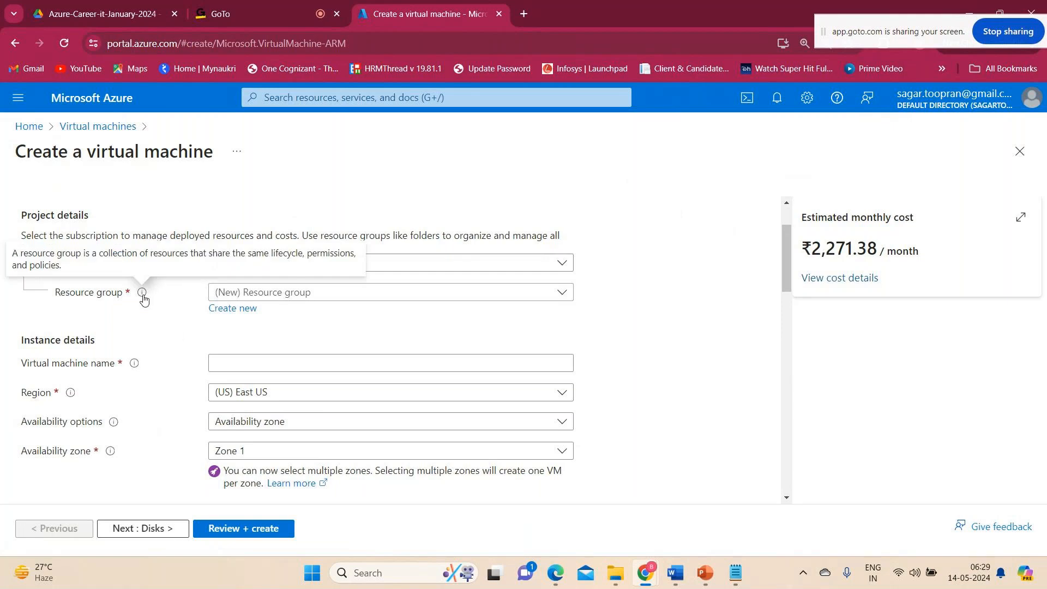
pyautogui.moveTo(99, 269)
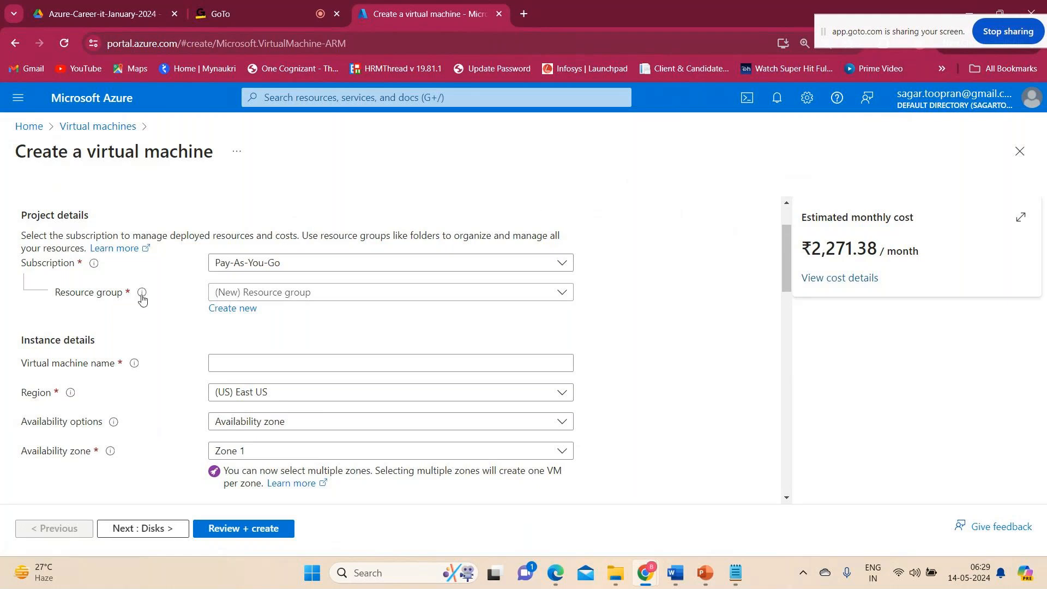
pyautogui.moveTo(141, 298)
pyautogui.scroll(-1, 247, 369)
pyautogui.scroll(1, 247, 370)
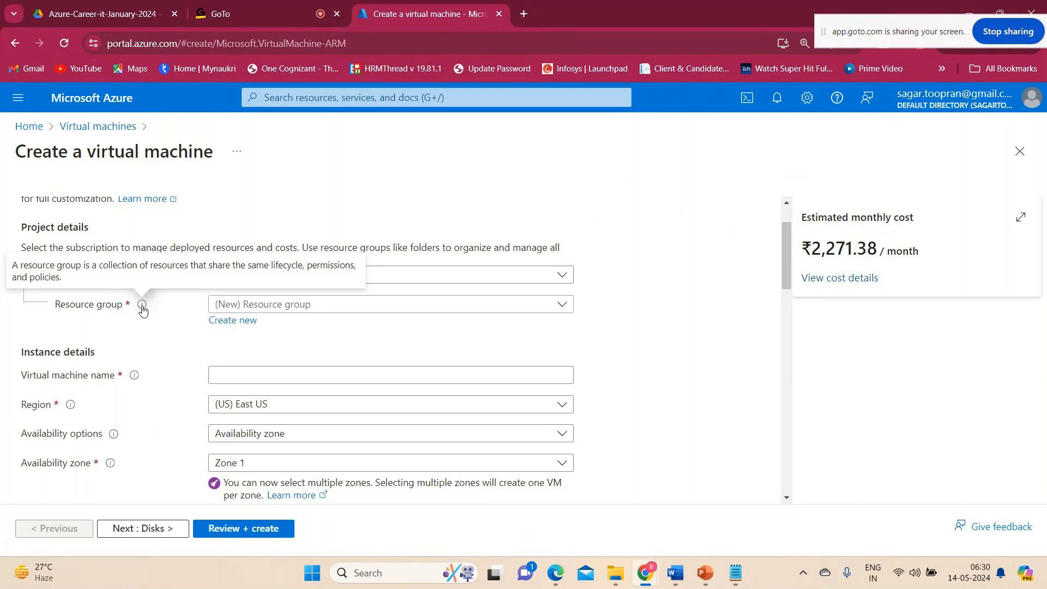
# Name the virtual machine Webserver.
pyautogui.click(242, 374)
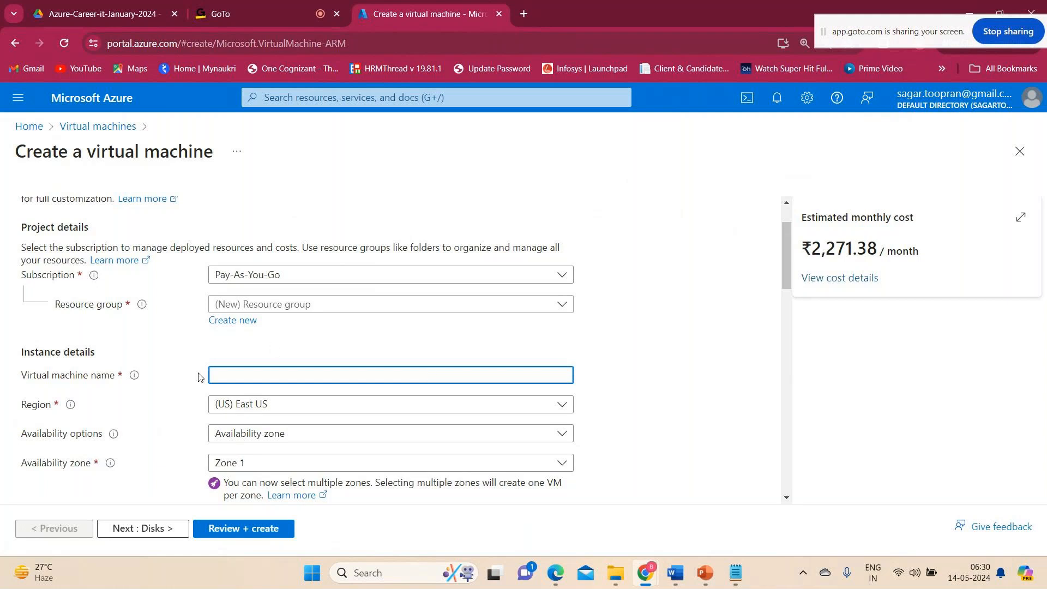
pyautogui.moveTo(136, 382)
pyautogui.write('Webserver')
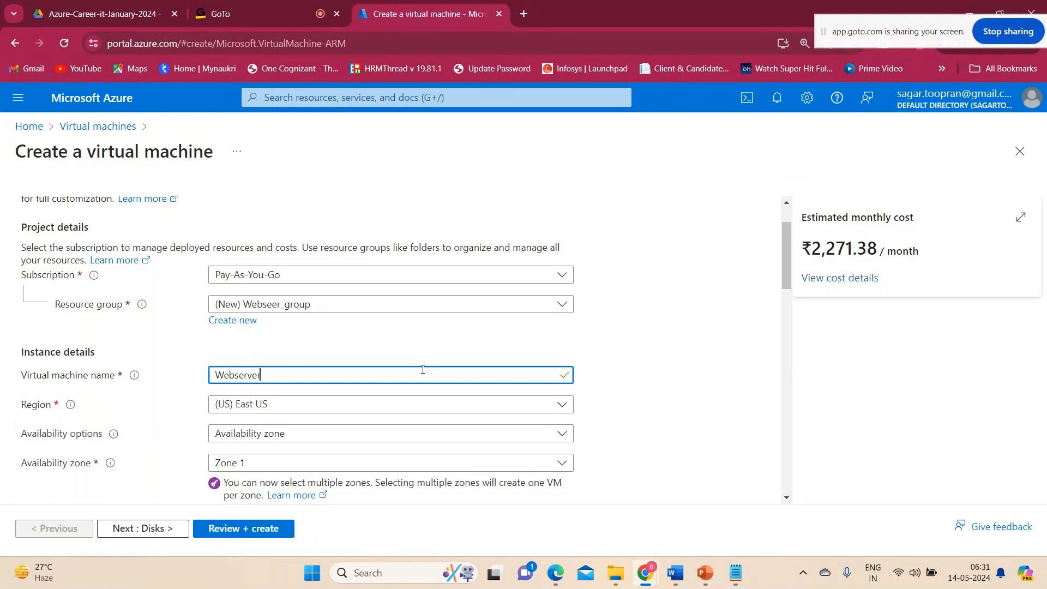
# Look through the available regions and select (US) East US for the virtual machine.
pyautogui.scroll(-3, 416, 462)
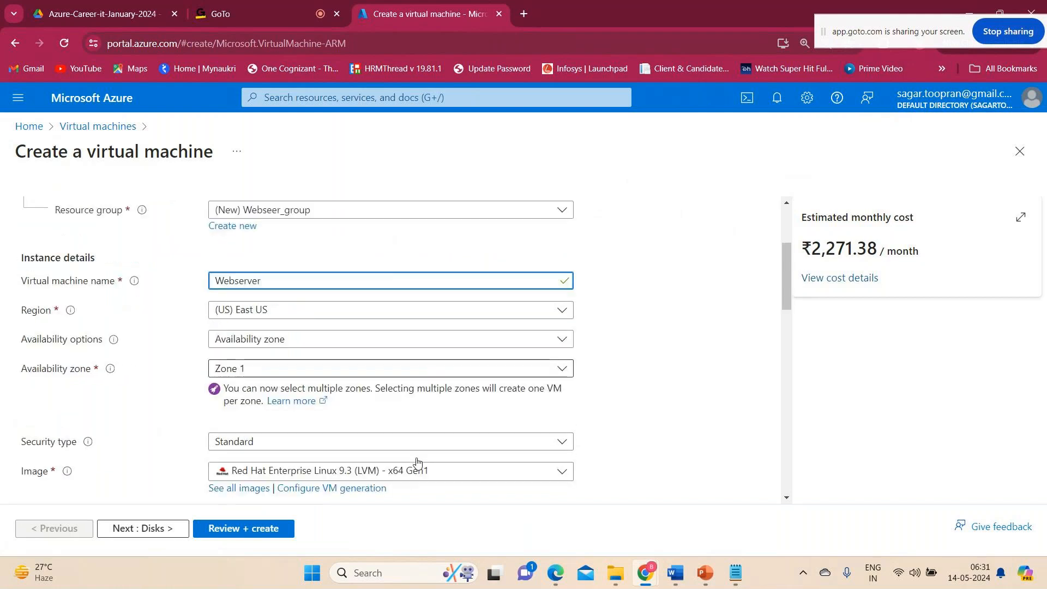
pyautogui.moveTo(74, 274)
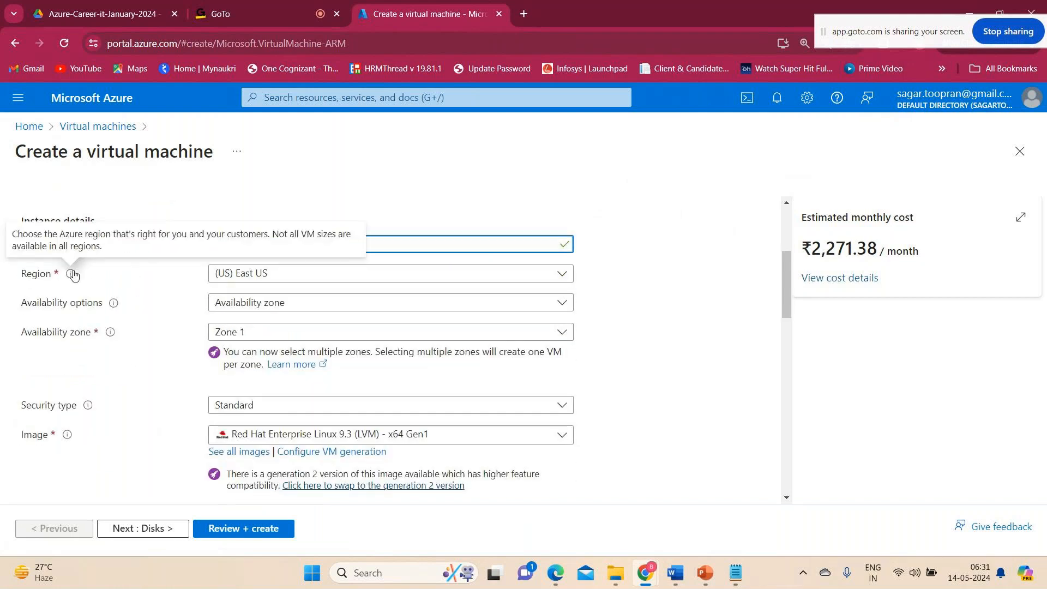
pyautogui.click(284, 278)
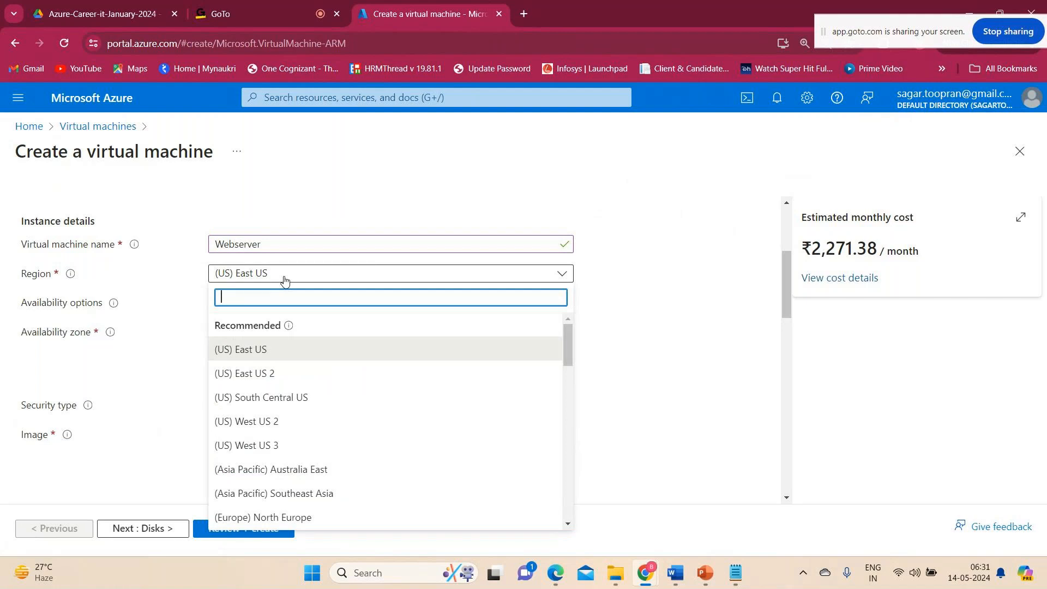
pyautogui.scroll(-6, 281, 461)
pyautogui.scroll(8, 280, 461)
pyautogui.click(253, 349)
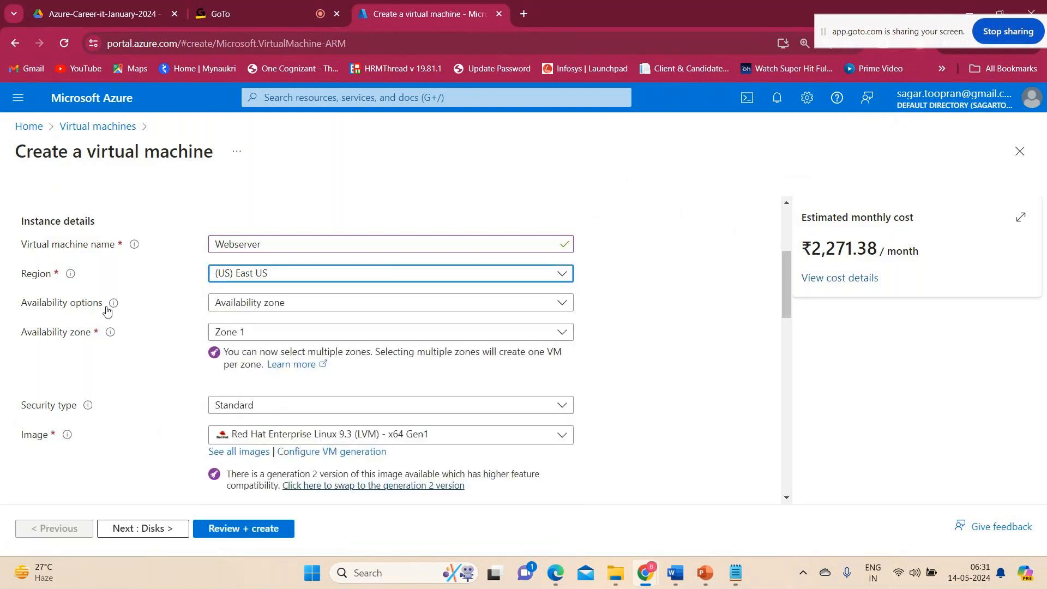
# Set the availability options to "No infrastructure redundancy required" and review the alternative choices.
pyautogui.moveTo(112, 309)
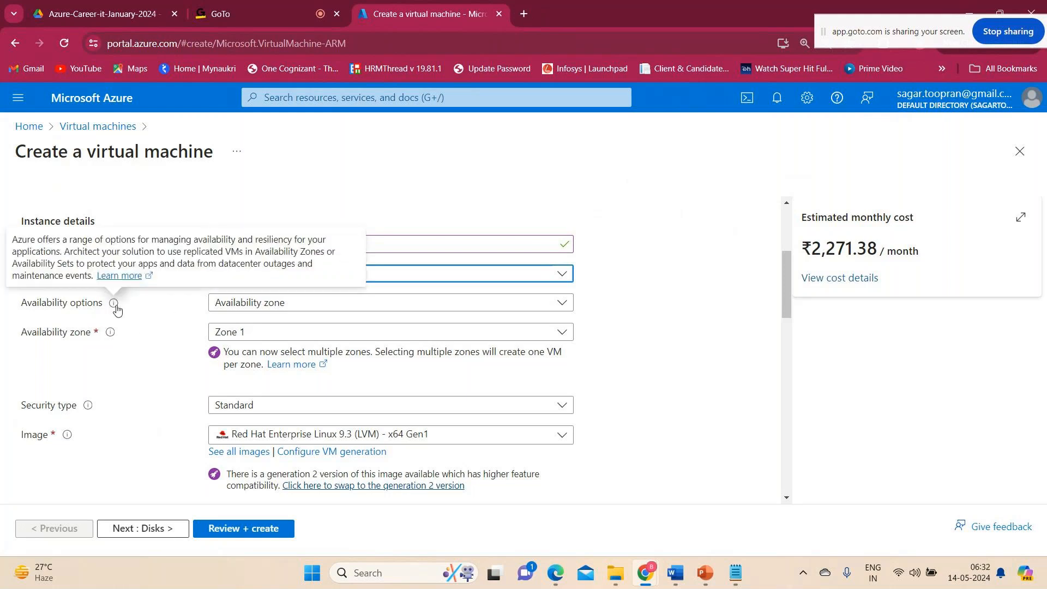
pyautogui.click(264, 307)
pyautogui.click(264, 307)
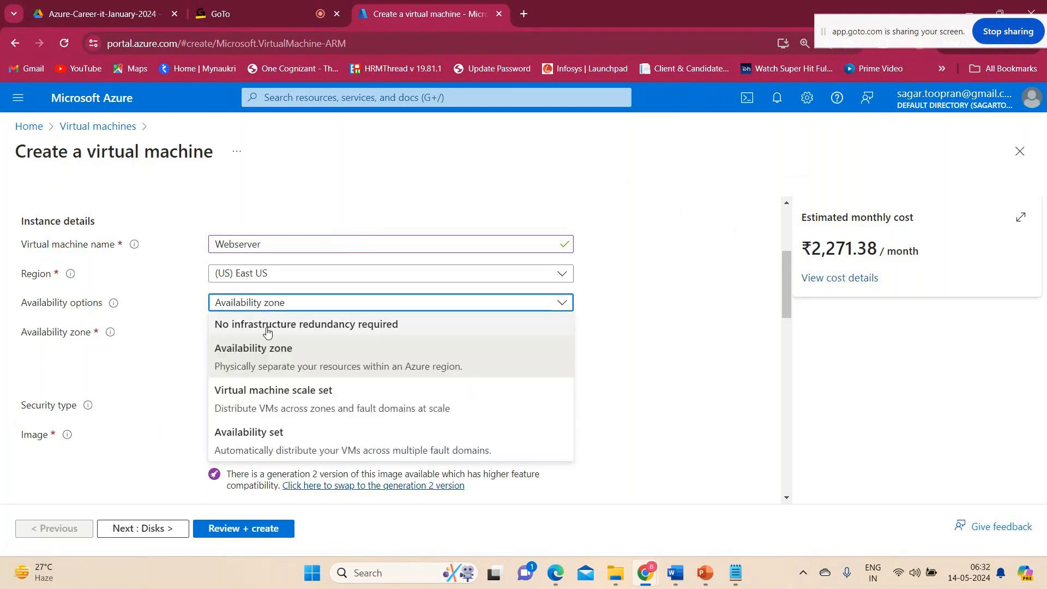
pyautogui.click(267, 326)
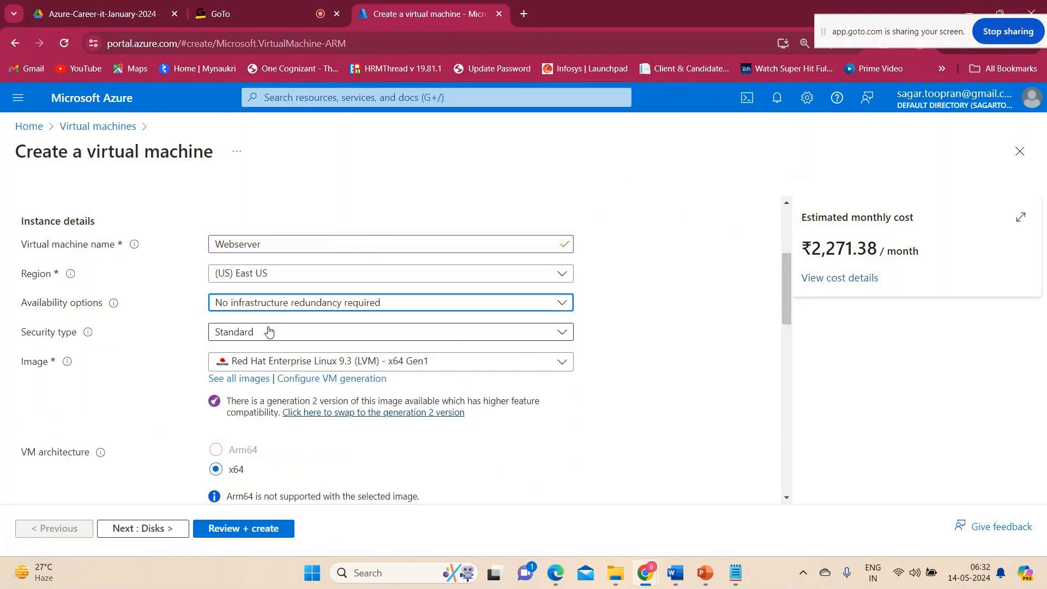
pyautogui.click(273, 306)
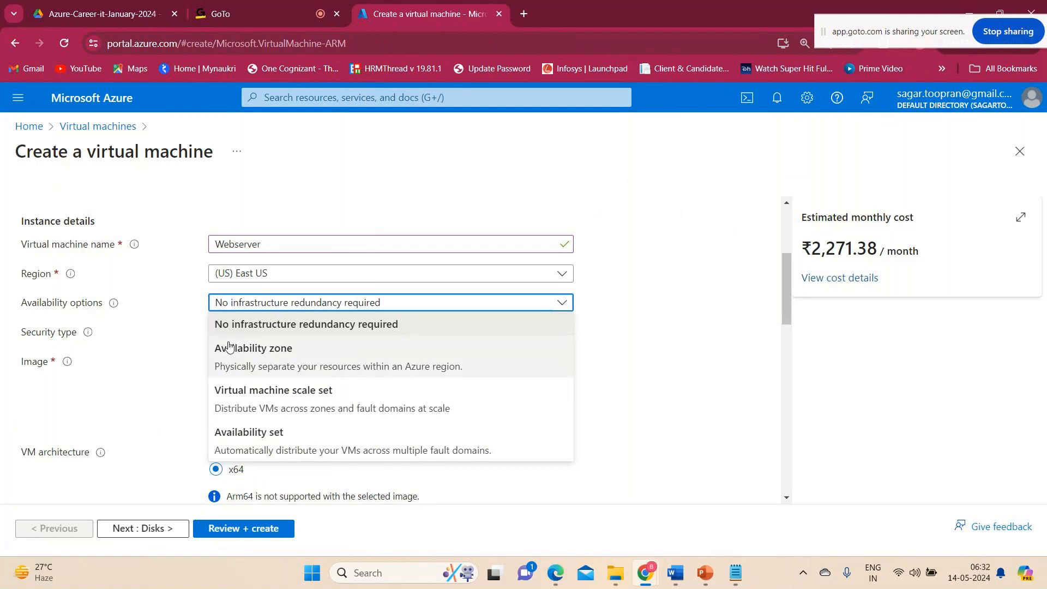
pyautogui.click(600, 304)
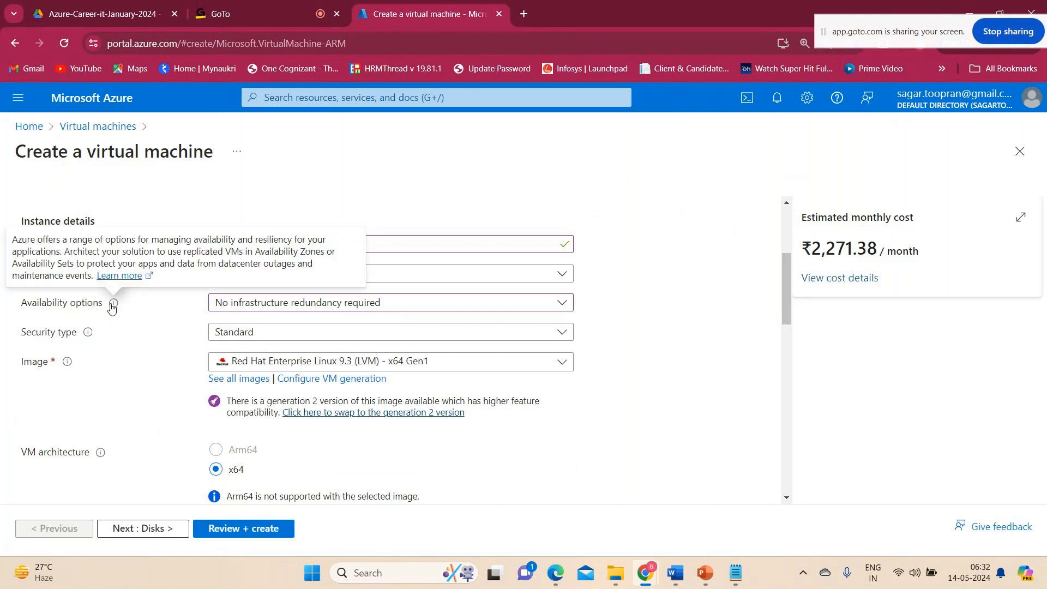
# Review the security types, keep Standard, and select the Red Hat Enterprise Linux 9.3 (LVM) - x64 Gen1 image.
pyautogui.click(323, 333)
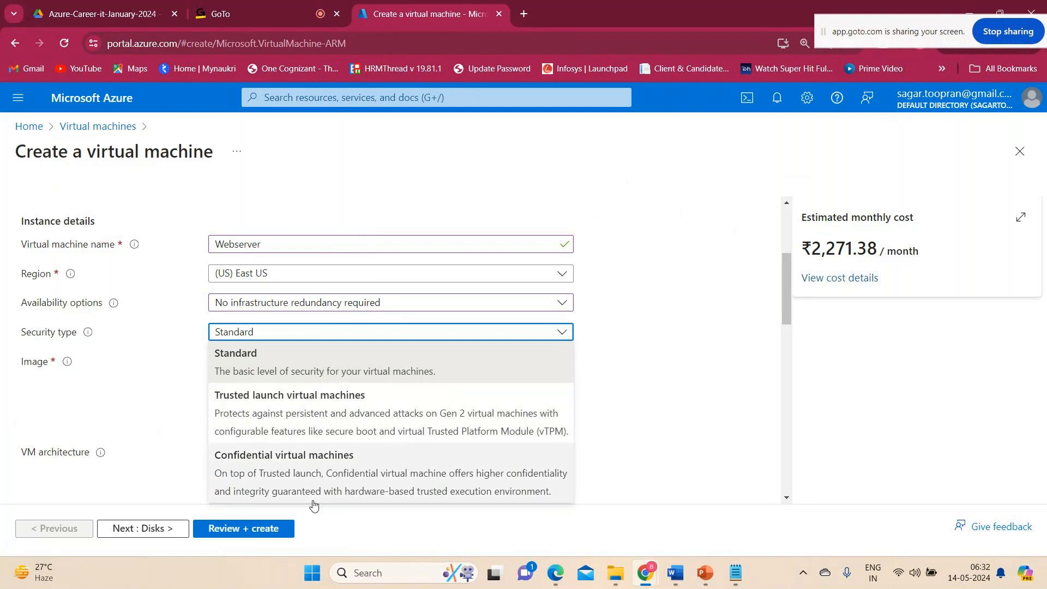
pyautogui.click(662, 334)
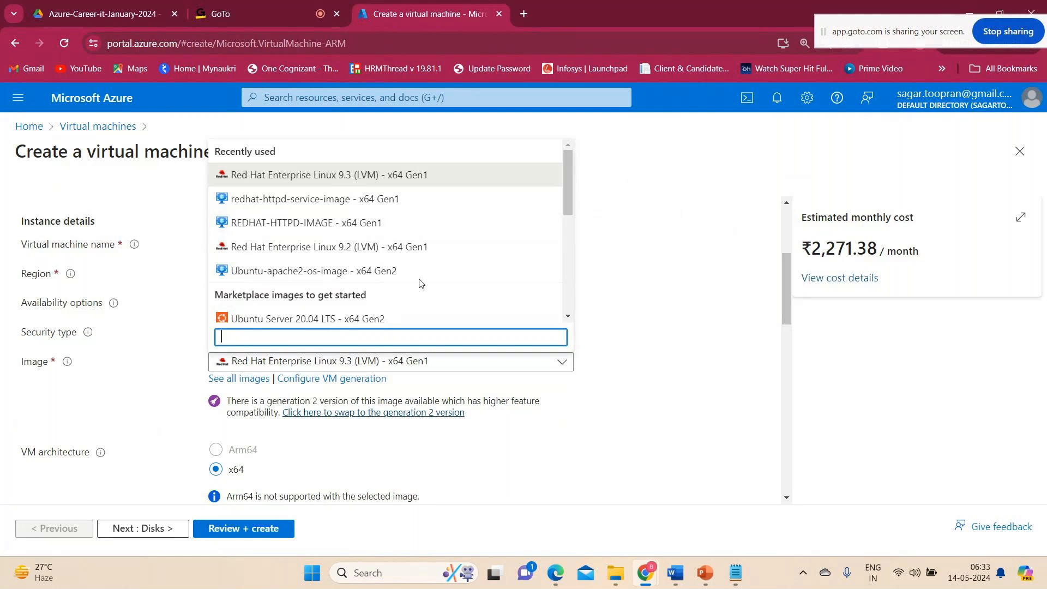
pyautogui.click(552, 429)
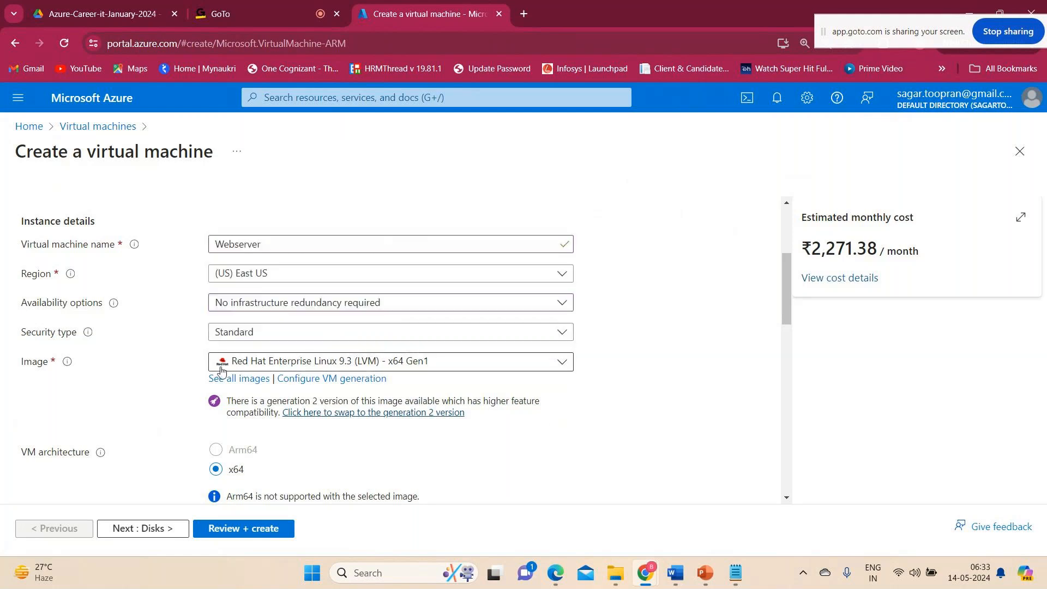
pyautogui.click(299, 362)
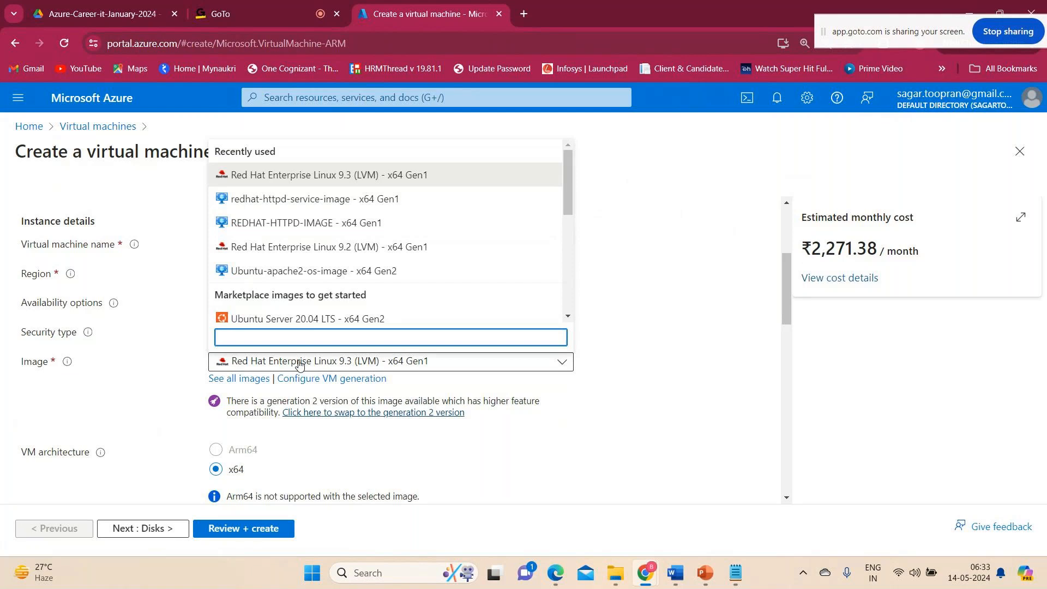
pyautogui.click(365, 177)
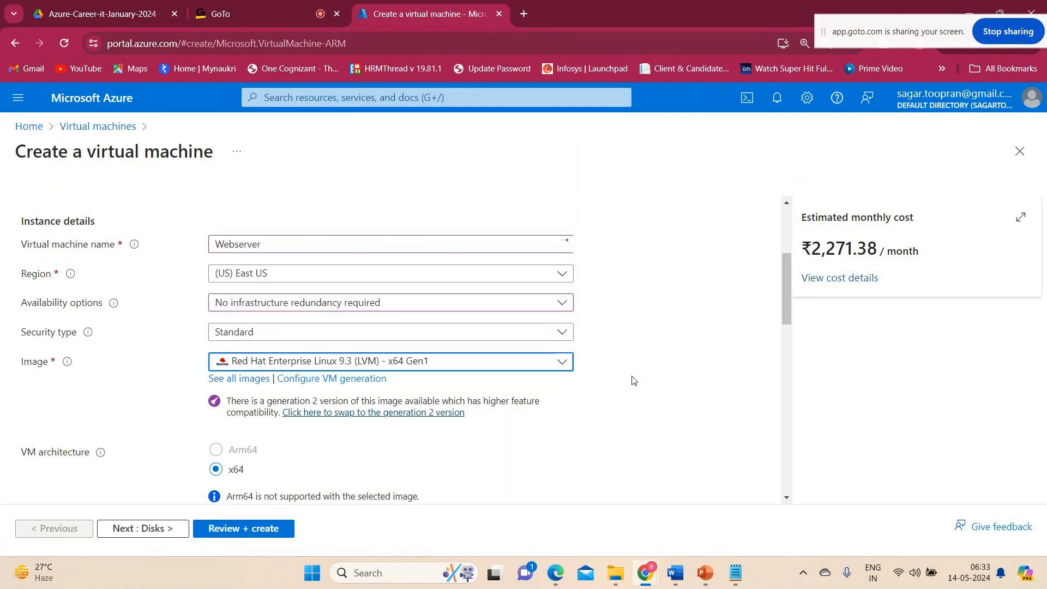
# Examine the instance settings from the image and VM architecture to the Spot discount and available sizes, keeping Standard_B1s.
pyautogui.scroll(-2, 631, 380)
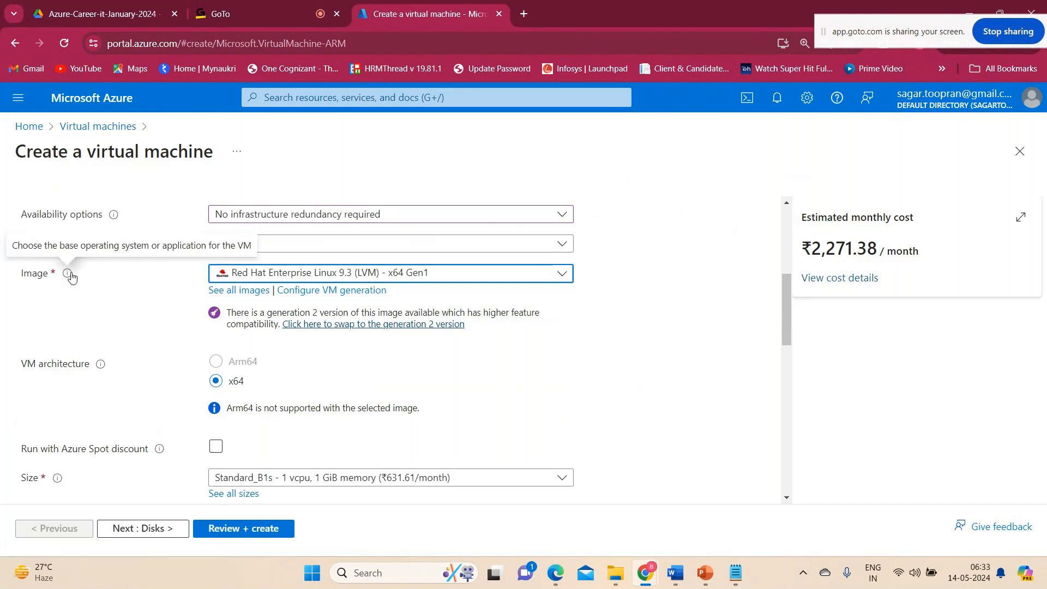
pyautogui.scroll(1, 674, 342)
pyautogui.scroll(2, 674, 342)
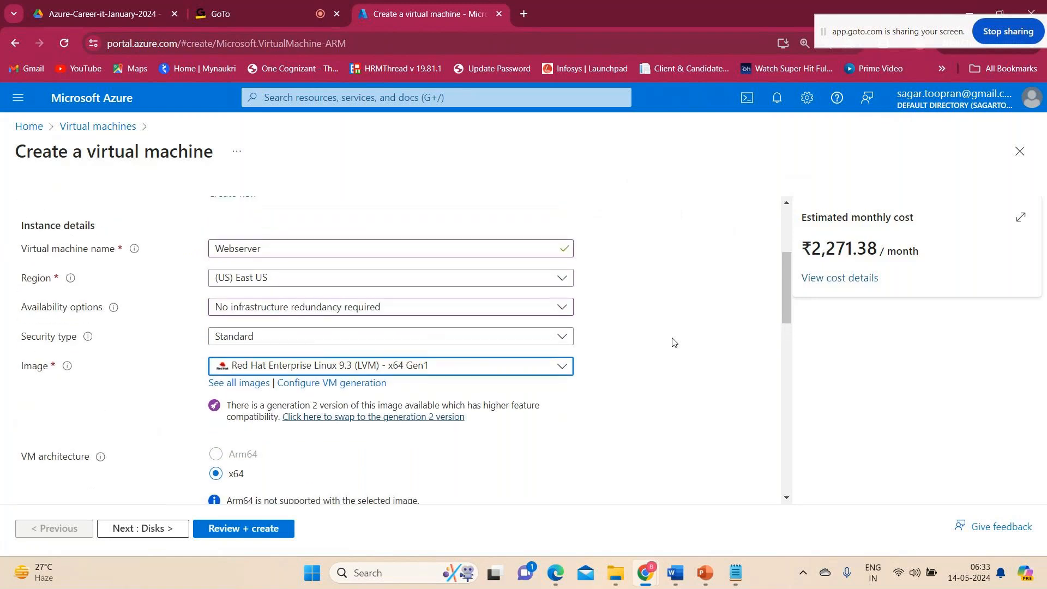
pyautogui.scroll(-2, 674, 342)
pyautogui.scroll(-2, 674, 342)
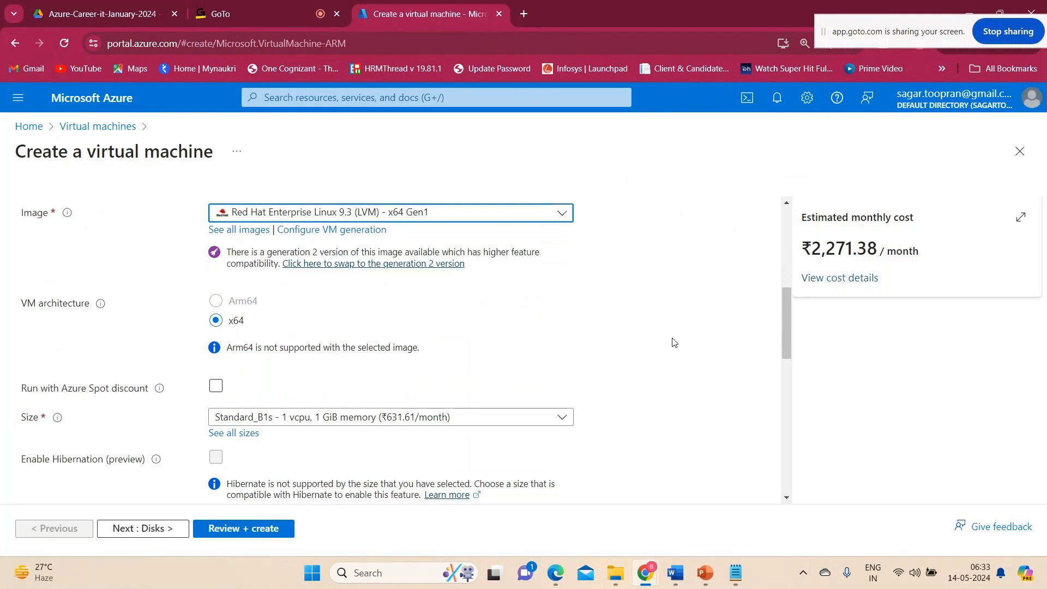
pyautogui.scroll(3, 458, 264)
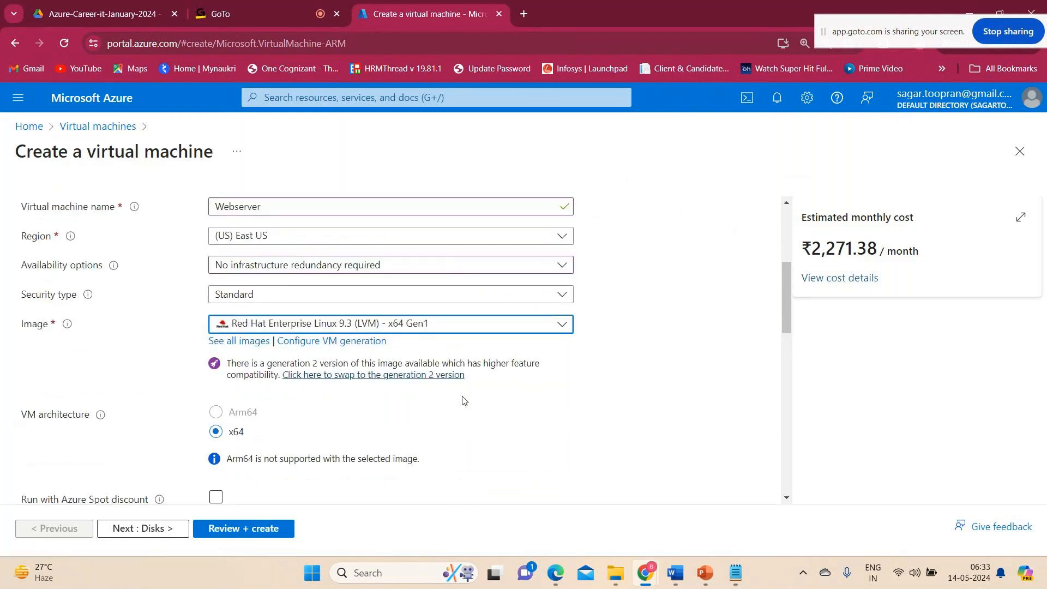
pyautogui.scroll(-2, 466, 401)
pyautogui.scroll(-2, 467, 401)
pyautogui.scroll(2, 466, 401)
pyautogui.scroll(1, 466, 401)
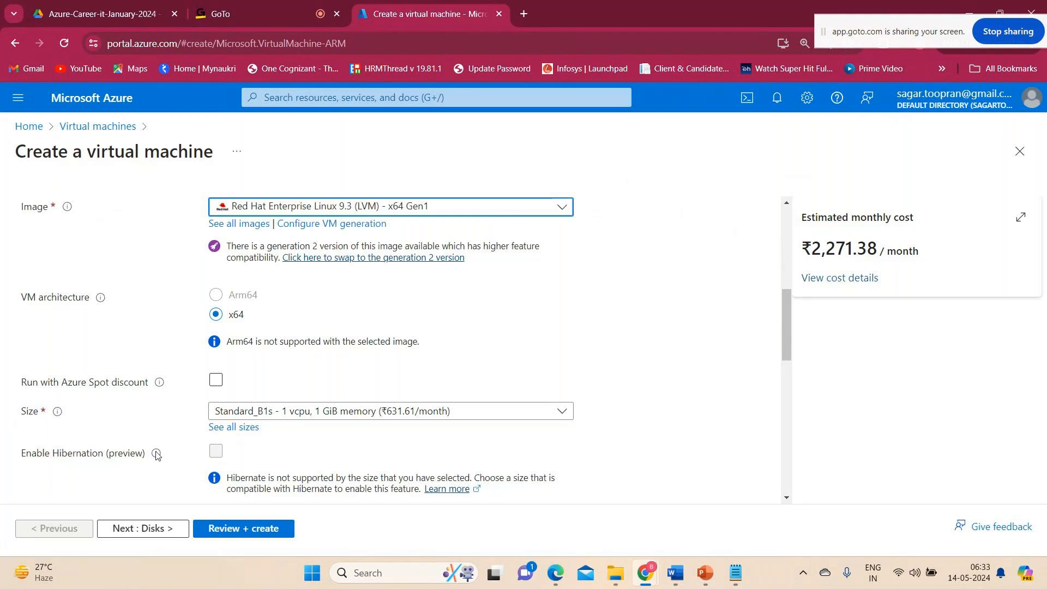
pyautogui.click(385, 412)
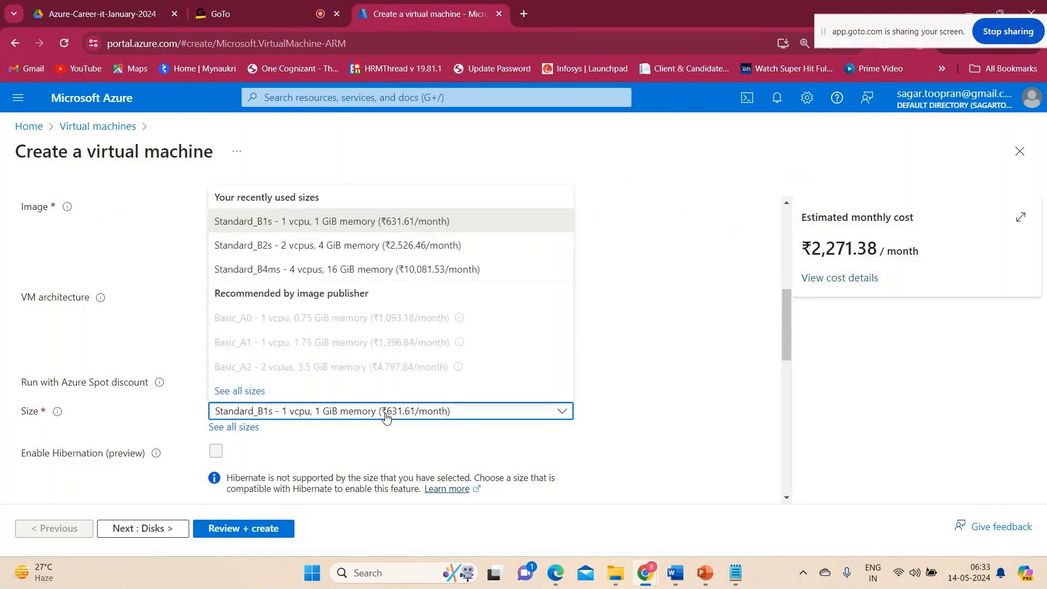
pyautogui.click(738, 420)
# Switch the administrator account's authentication type to Password and begin filling in the username.
pyautogui.scroll(-3, 649, 421)
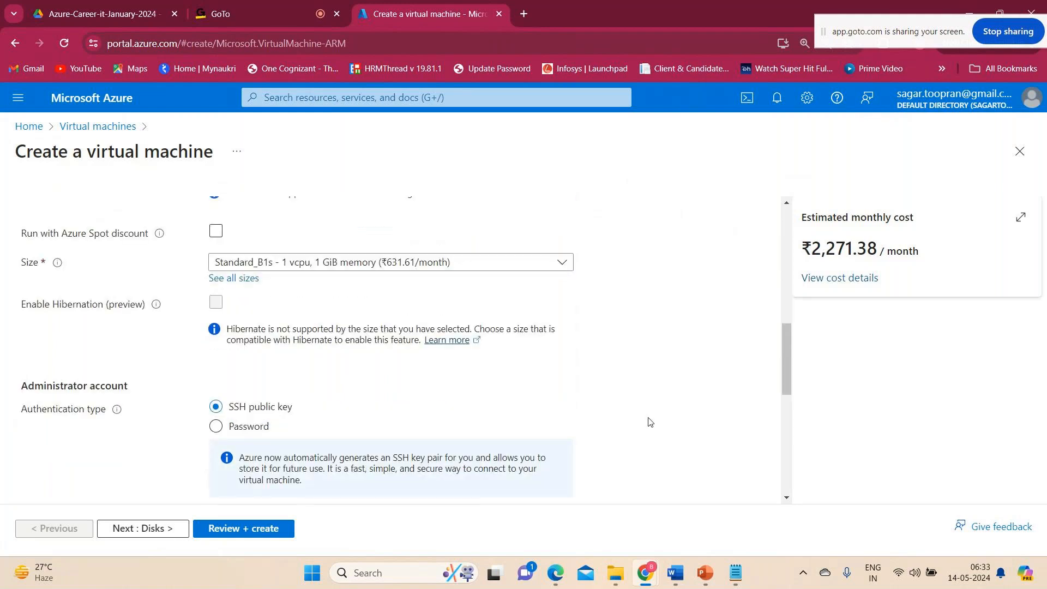
pyautogui.scroll(-1, 649, 422)
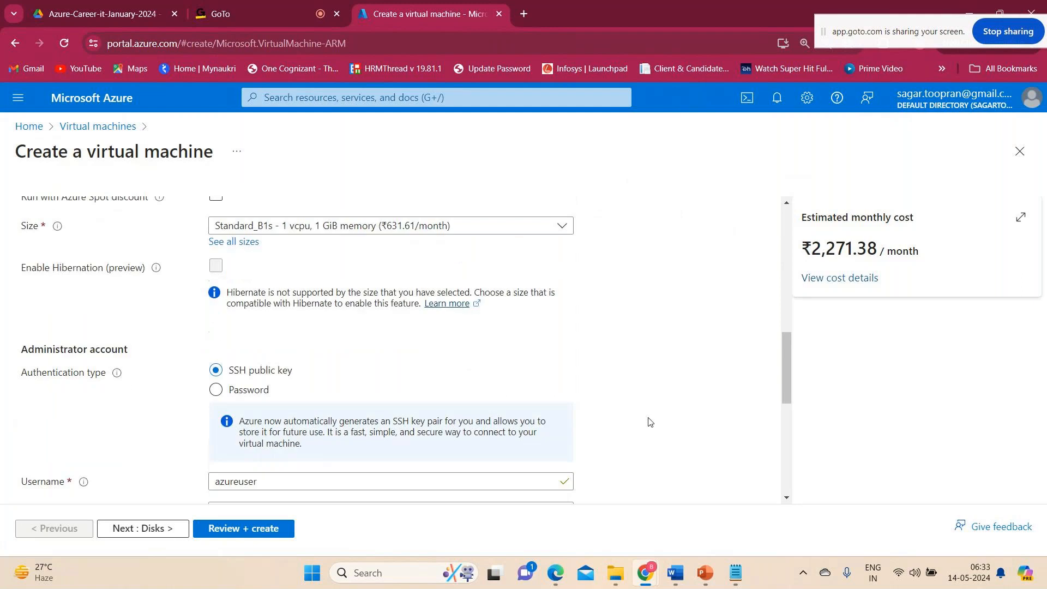
pyautogui.click(216, 388)
pyautogui.scroll(-3, 465, 427)
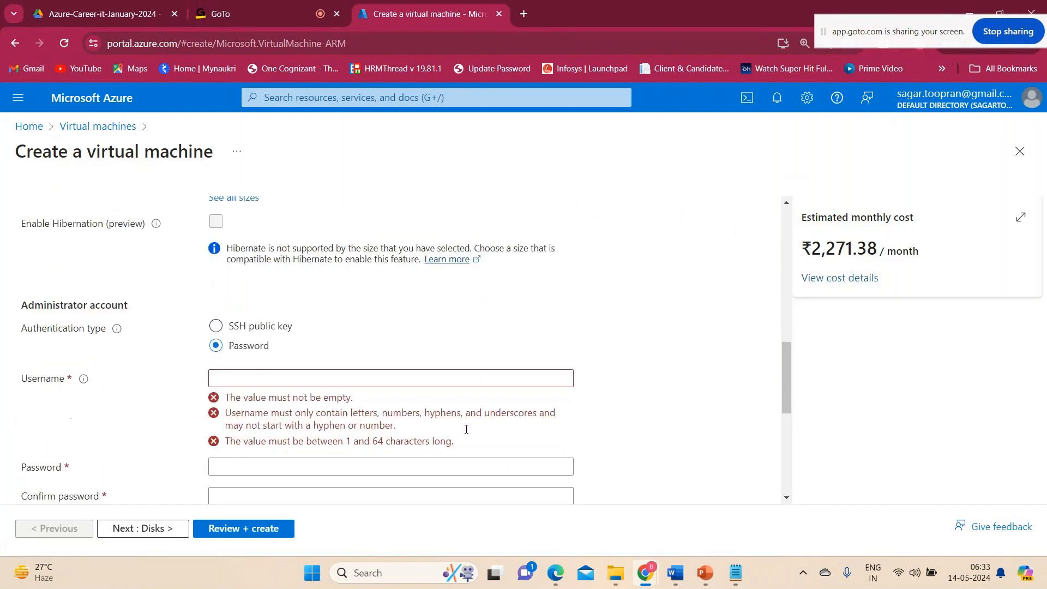
pyautogui.scroll(-1, 622, 404)
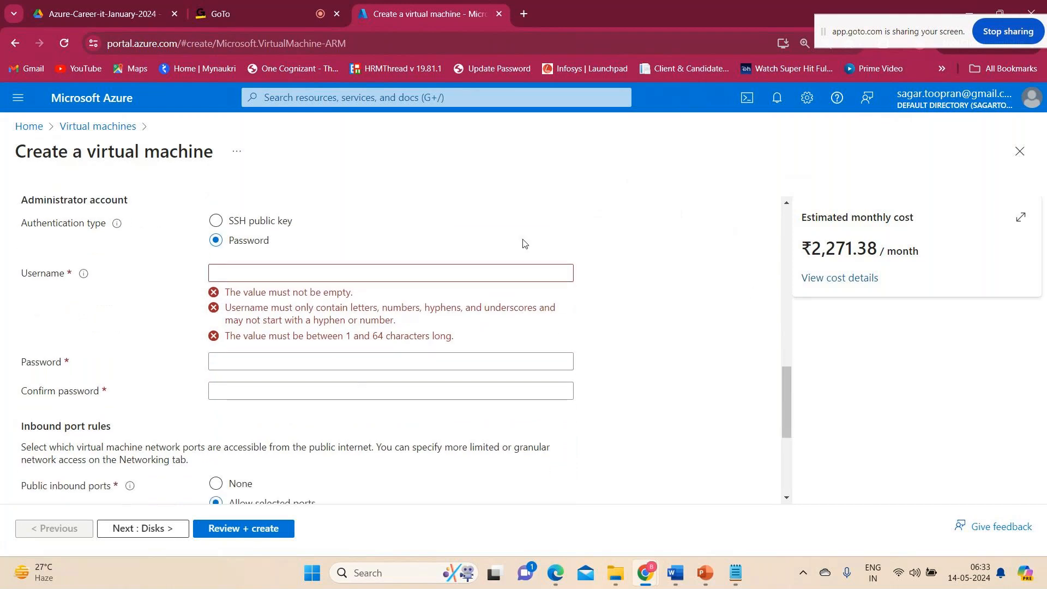
pyautogui.click(489, 273)
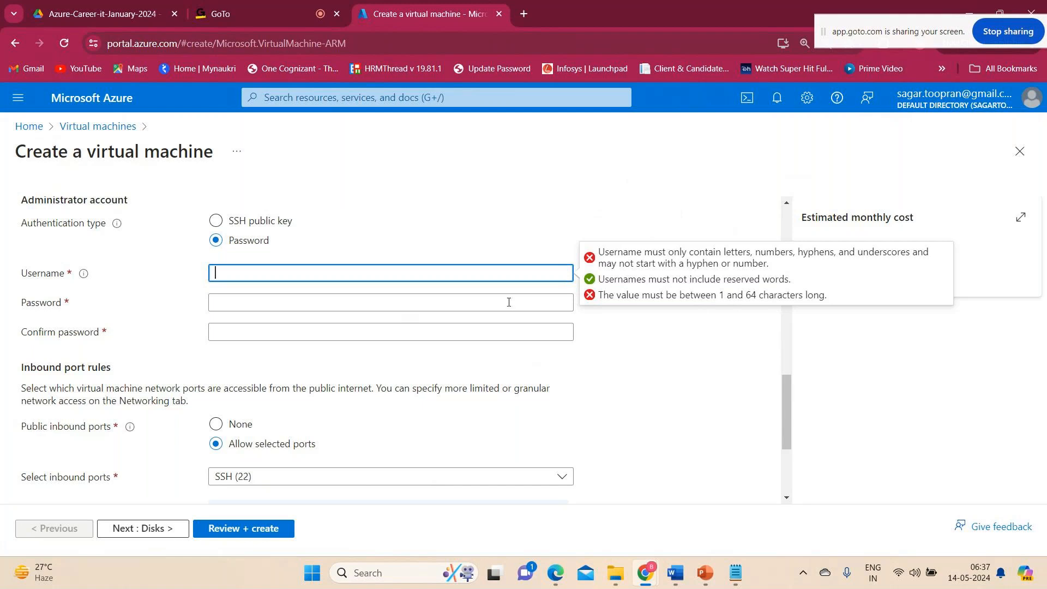
# Create a new resource group named devops-azure-rg for the virtual machine.
pyautogui.scroll(1, 461, 237)
pyautogui.scroll(8, 461, 237)
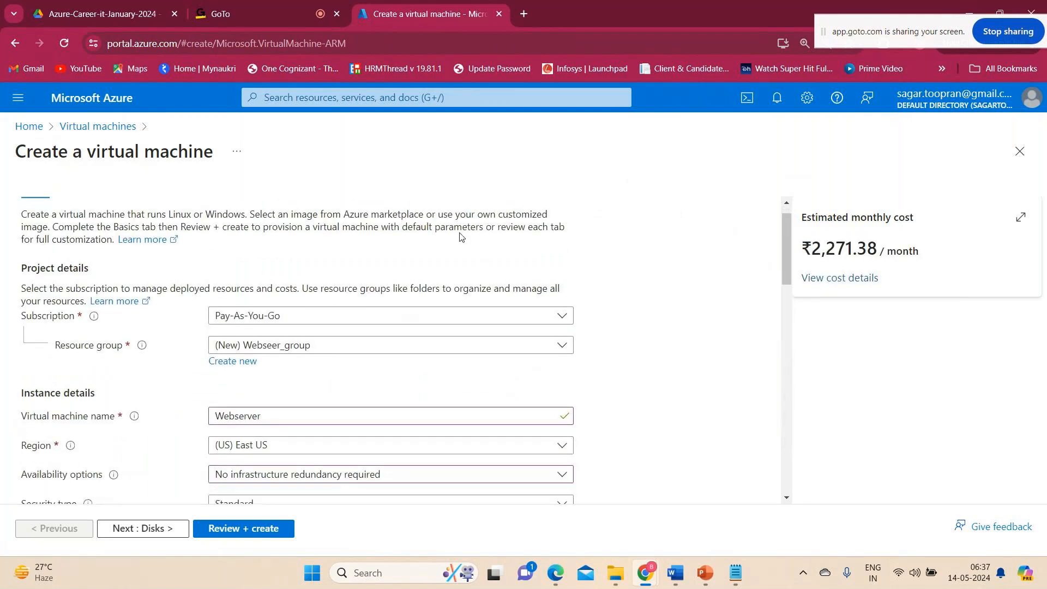
pyautogui.scroll(-1, 51, 299)
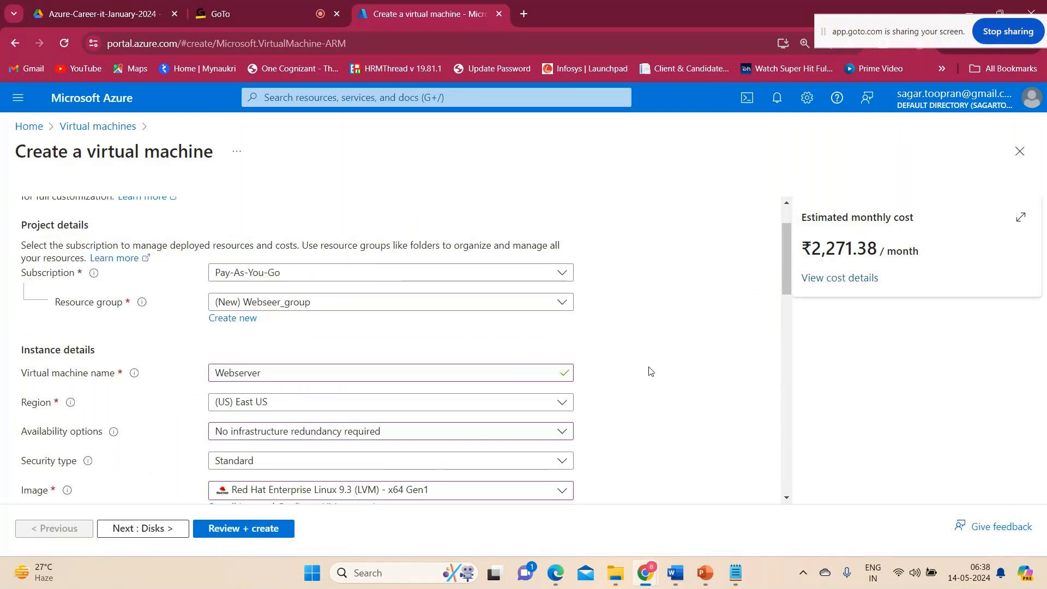
pyautogui.click(226, 320)
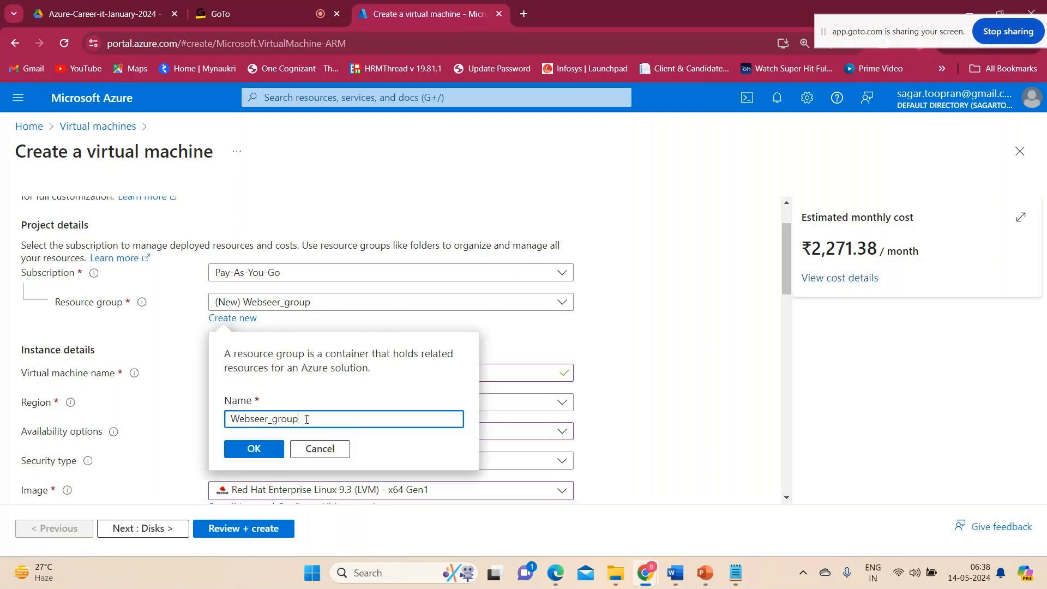
pyautogui.moveTo(302, 413); pyautogui.dragTo(185, 407)
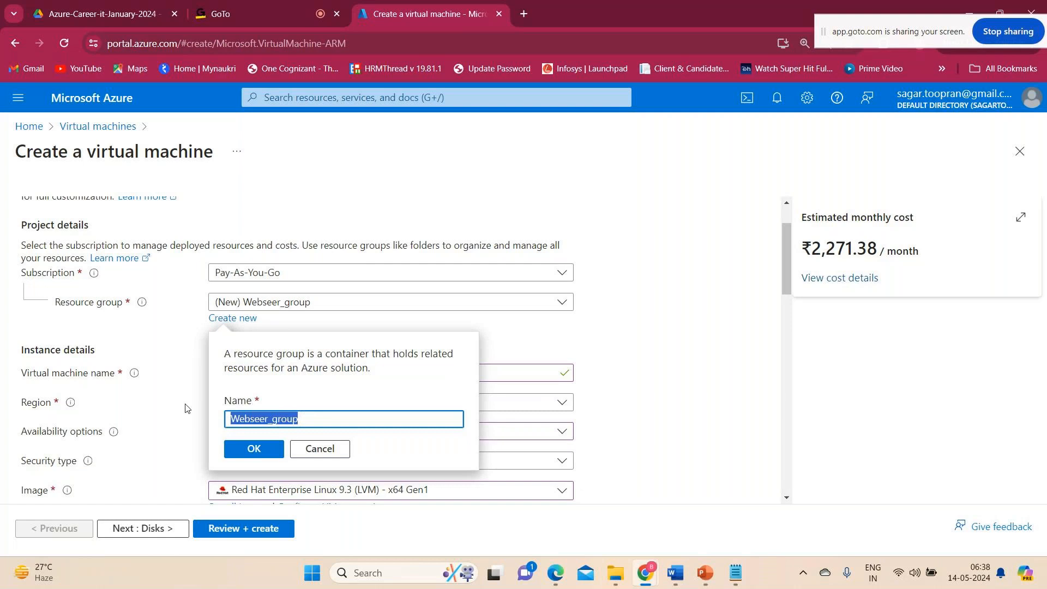
pyautogui.press('BackSpace')
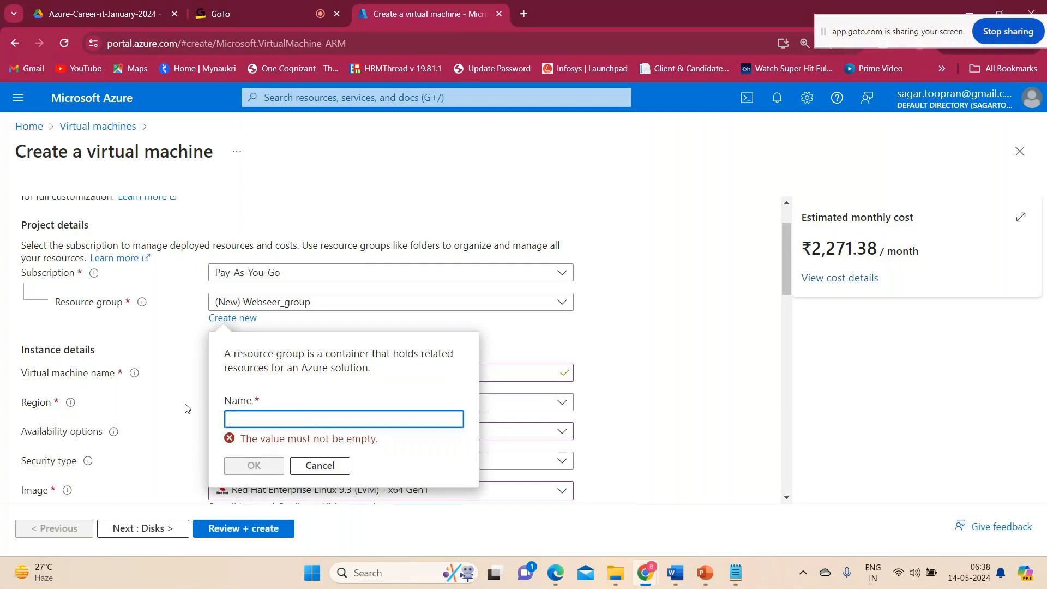
pyautogui.write('devops-azure=')
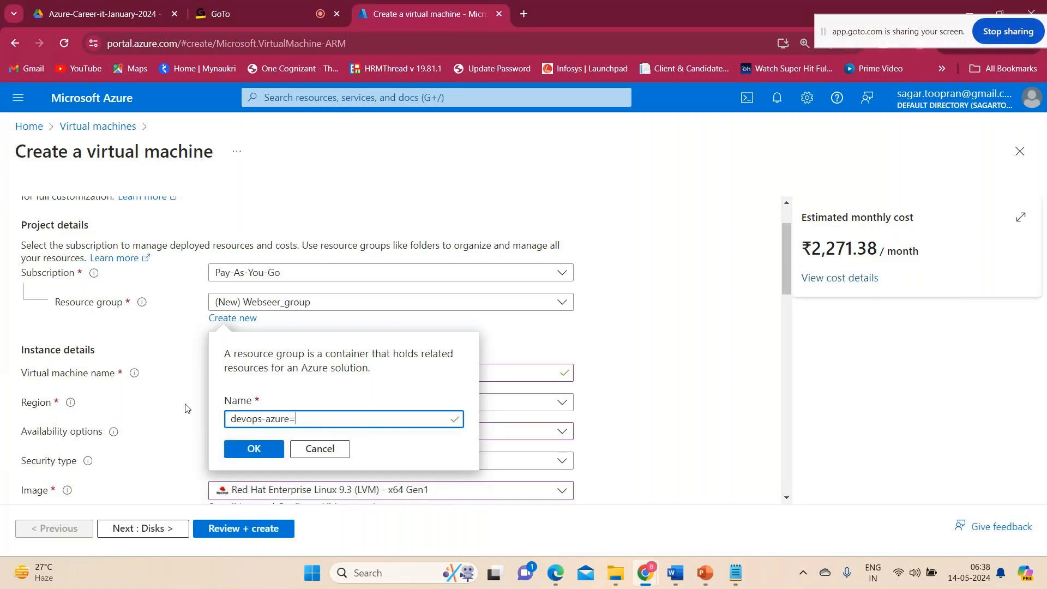
pyautogui.press('BackSpace')
pyautogui.write('=rg')
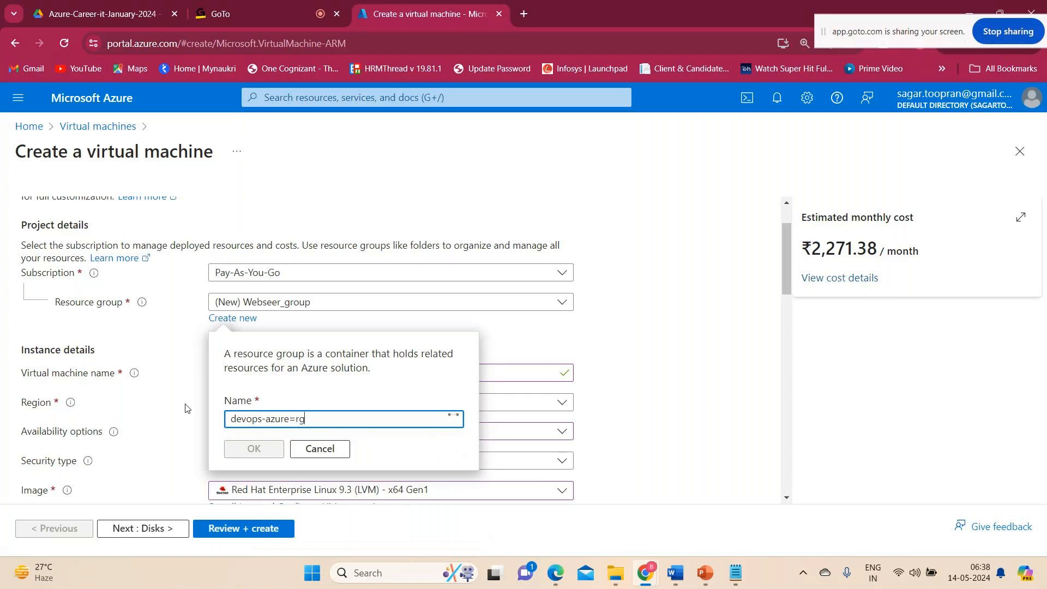
pyautogui.press('BackSpace')
pyautogui.press('BackSpace')
pyautogui.press('BackSpace')
pyautogui.write('-rg')
pyautogui.click(254, 451)
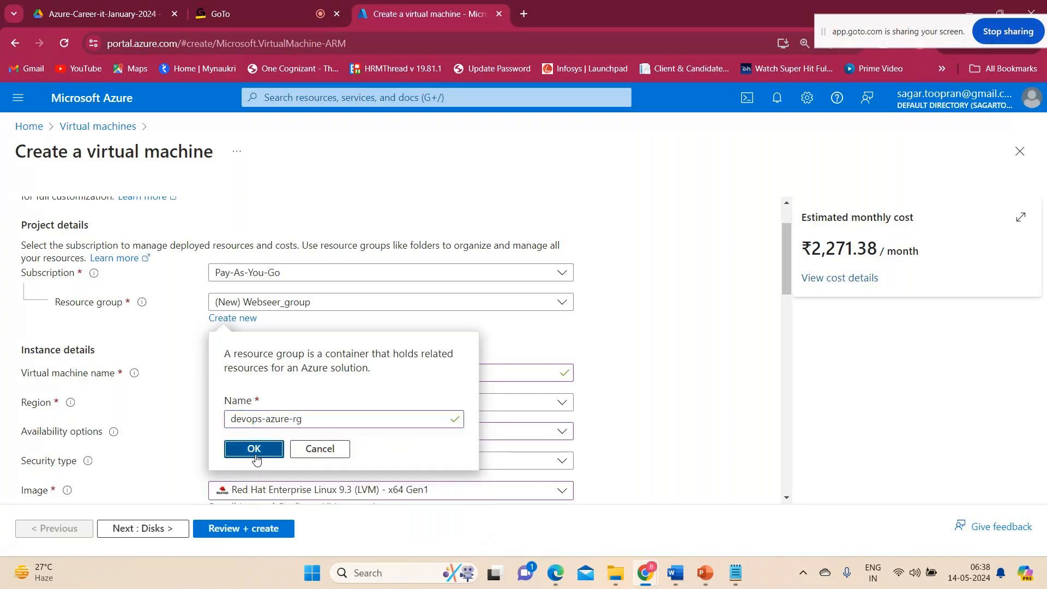
# Review the virtual machine's basic settings from the resource group, region and image down to the size and administrator account.
pyautogui.scroll(-2, 315, 374)
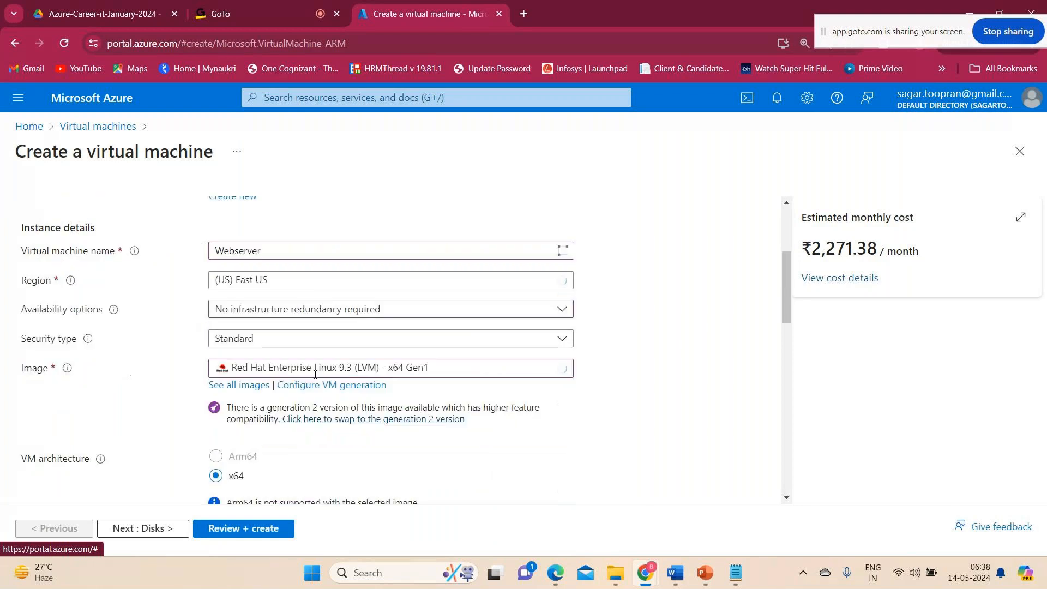
pyautogui.scroll(-1, 315, 374)
pyautogui.scroll(3, 203, 385)
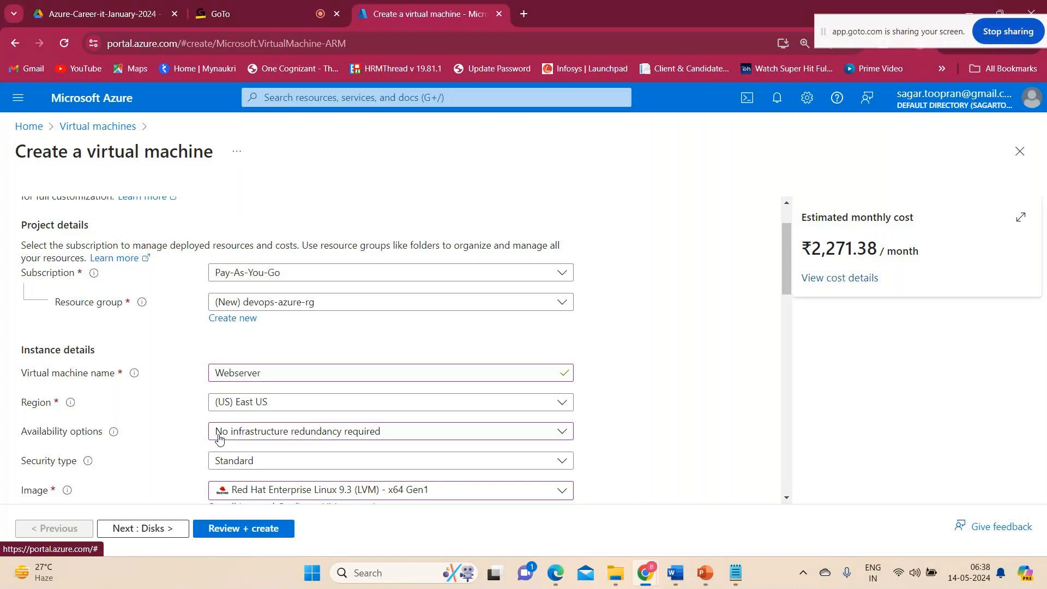
pyautogui.scroll(-1, 218, 437)
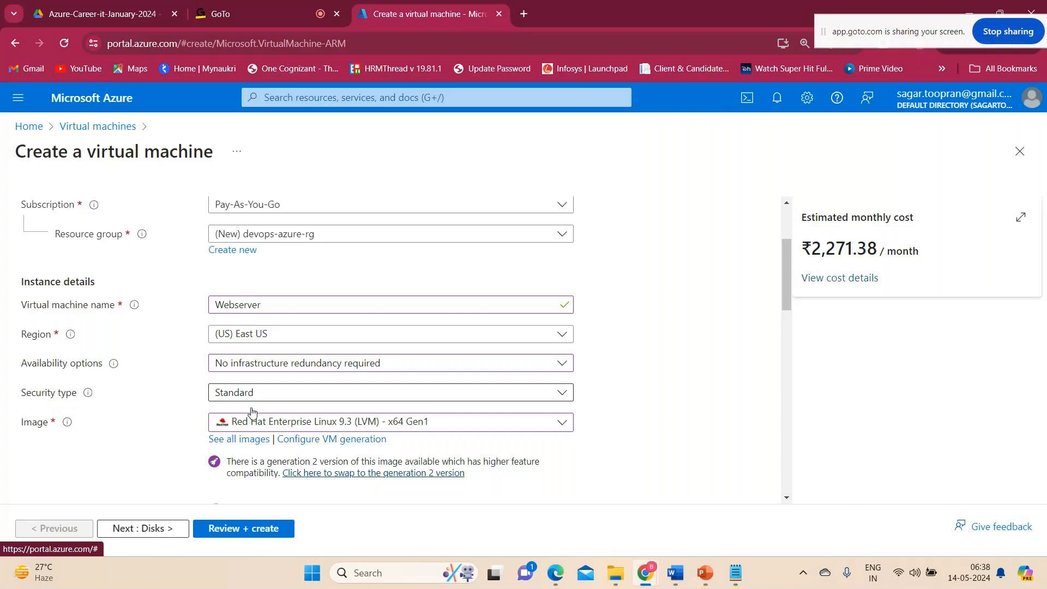
pyautogui.scroll(-3, 251, 420)
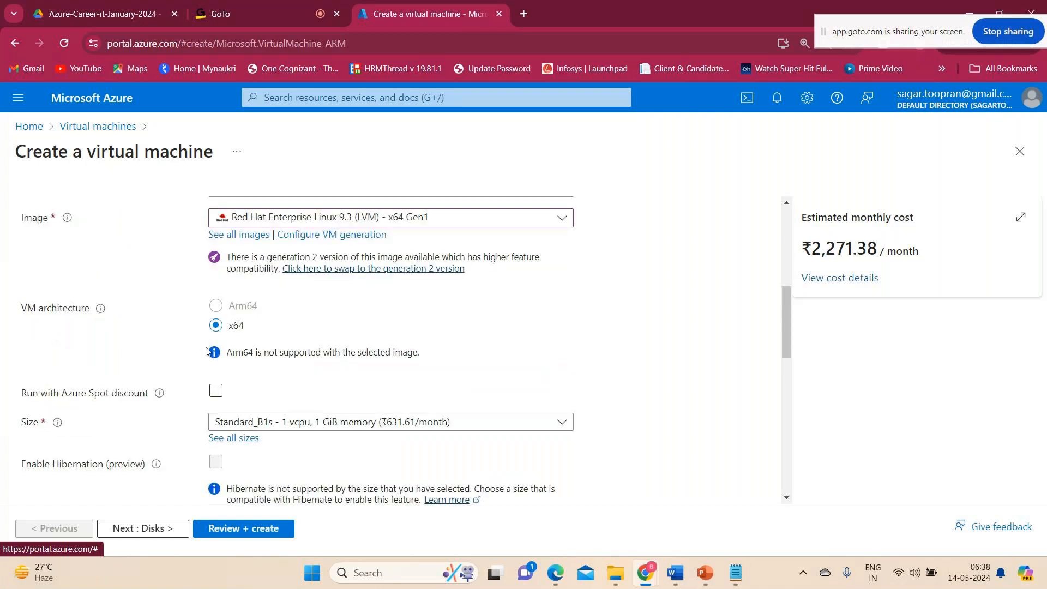
pyautogui.scroll(-1, 248, 383)
pyautogui.scroll(-1, 248, 382)
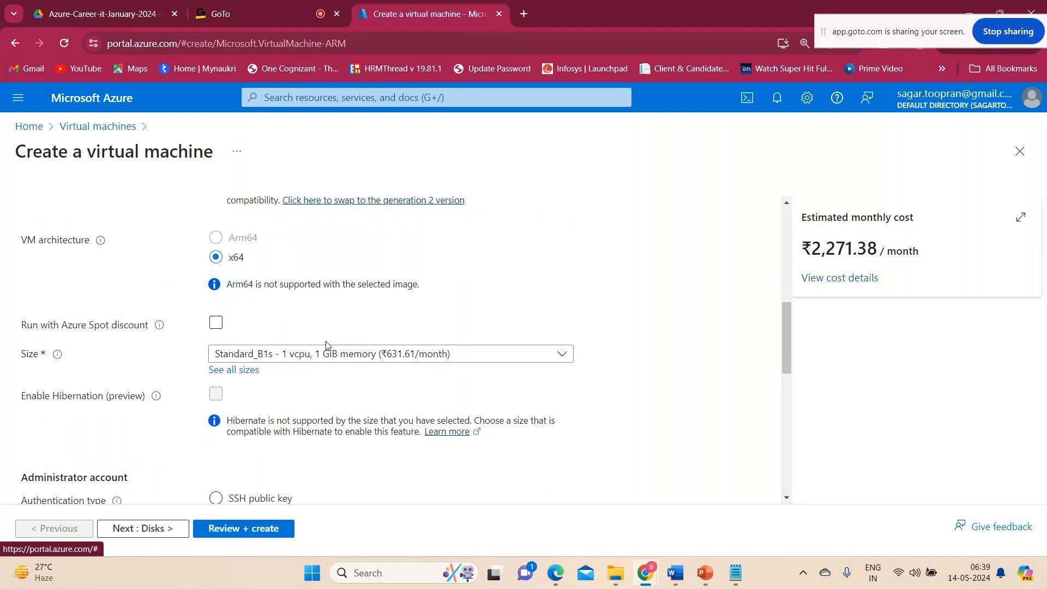
pyautogui.scroll(-3, 326, 345)
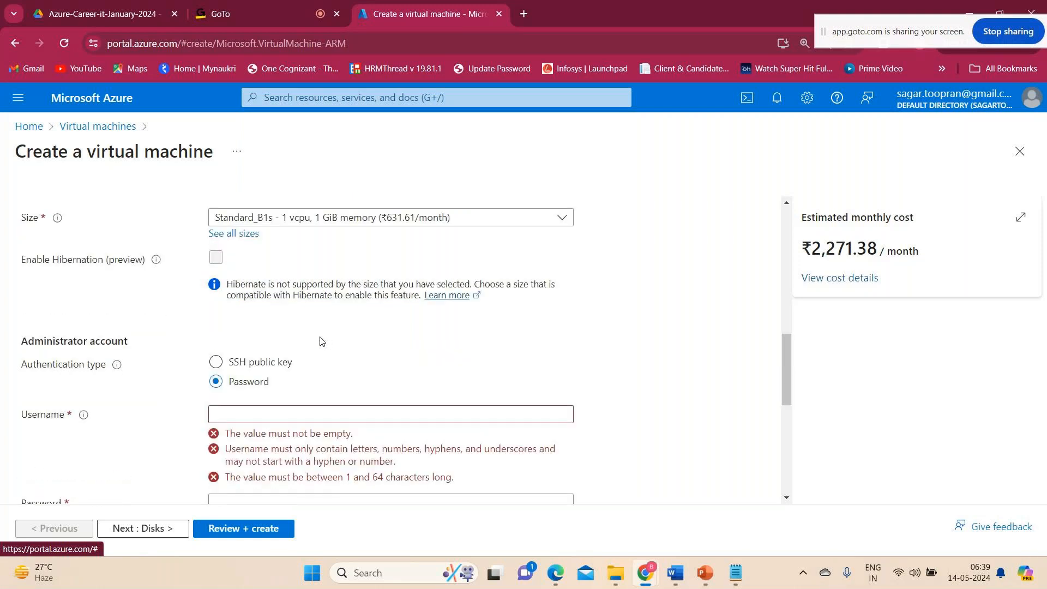
pyautogui.scroll(-3, 321, 341)
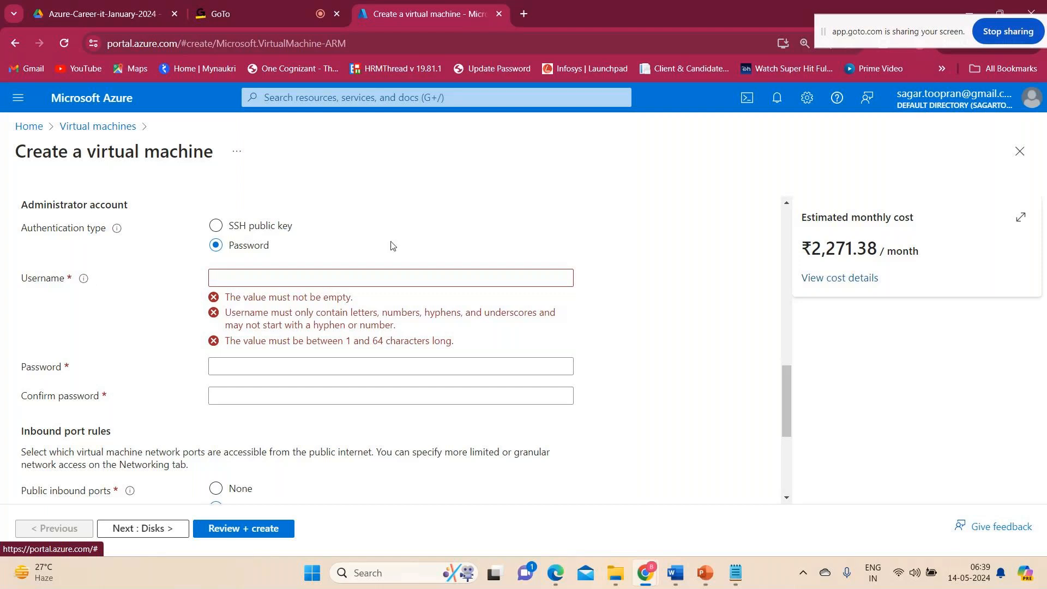
# Set the administrator account's username to azureuser.
pyautogui.click(264, 281)
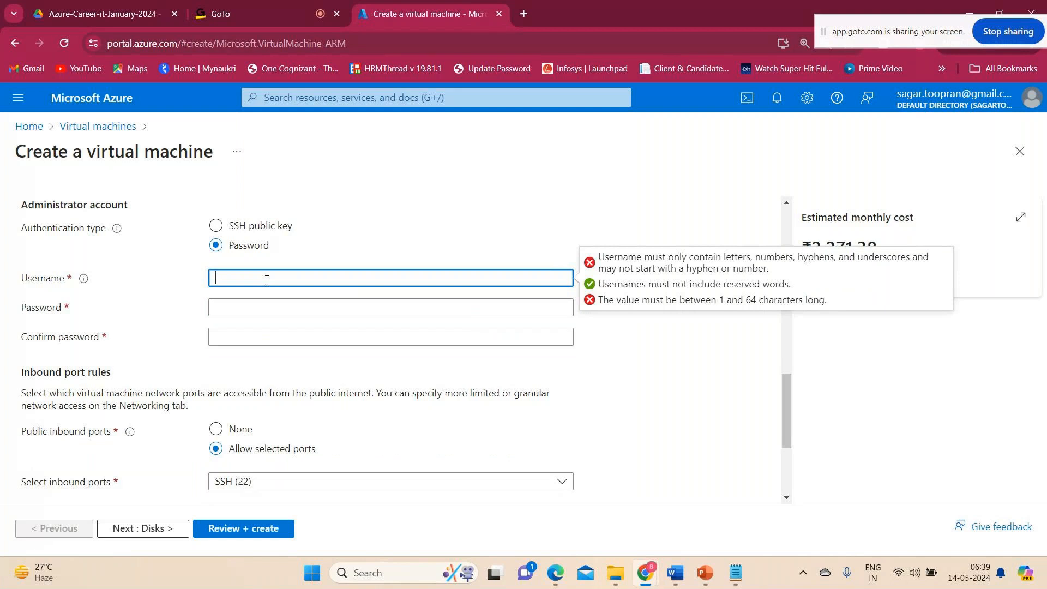
pyautogui.write('azurruser')
pyautogui.press('BackSpace')
pyautogui.press('BackSpace')
pyautogui.press('BackSpace')
pyautogui.press('BackSpace')
pyautogui.press('BackSpace')
pyautogui.write('euser')
pyautogui.press('Tab')
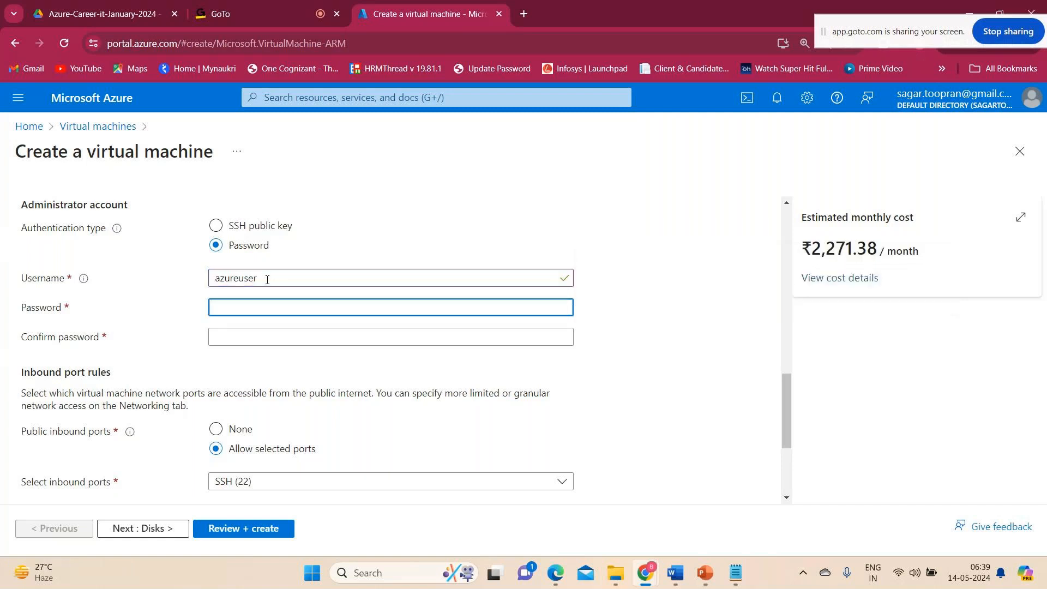
# Enter the password for the administrator account.
pyautogui.write('•••')
pyautogui.press('BackSpace')
pyautogui.press('BackSpace')
pyautogui.press('BackSpace')
pyautogui.write('•••••••••••••')
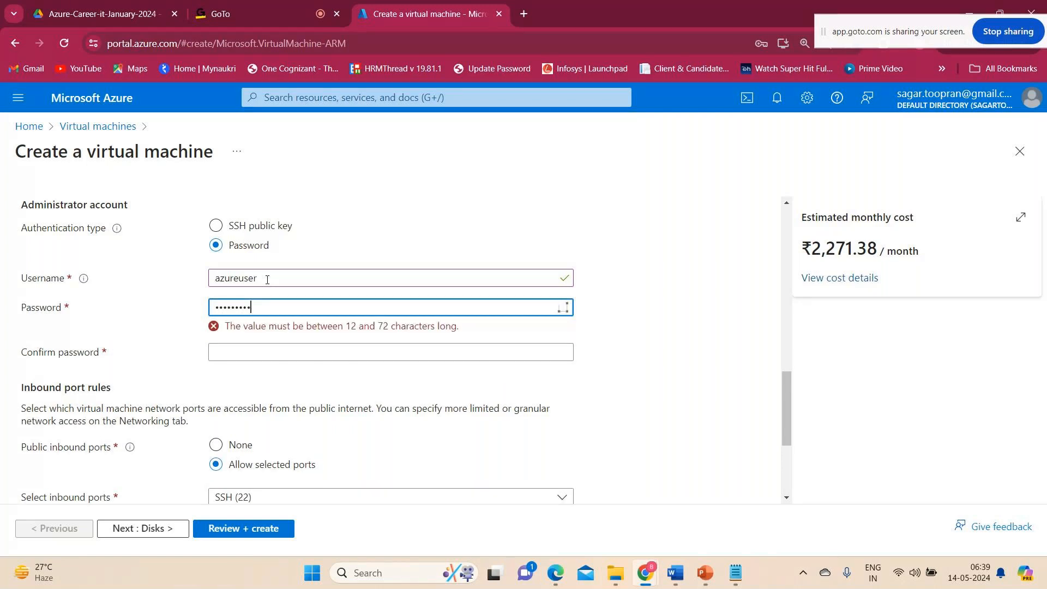
# Repeat the administrator password in the confirmation field, re-entering it in full so both entries match.
pyautogui.press('Tab')
pyautogui.write('••••••••')
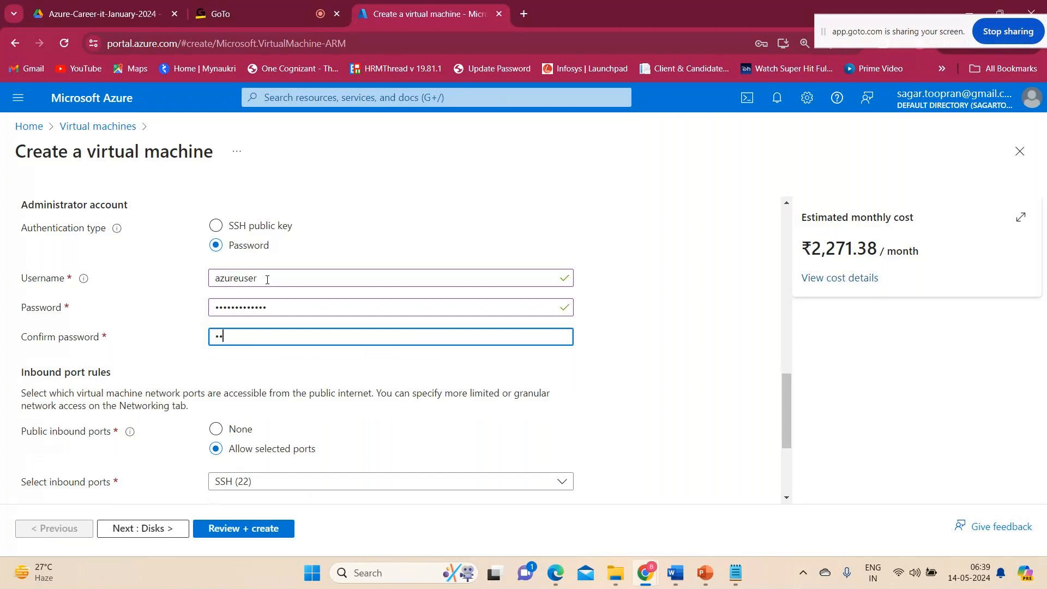
pyautogui.write('••••')
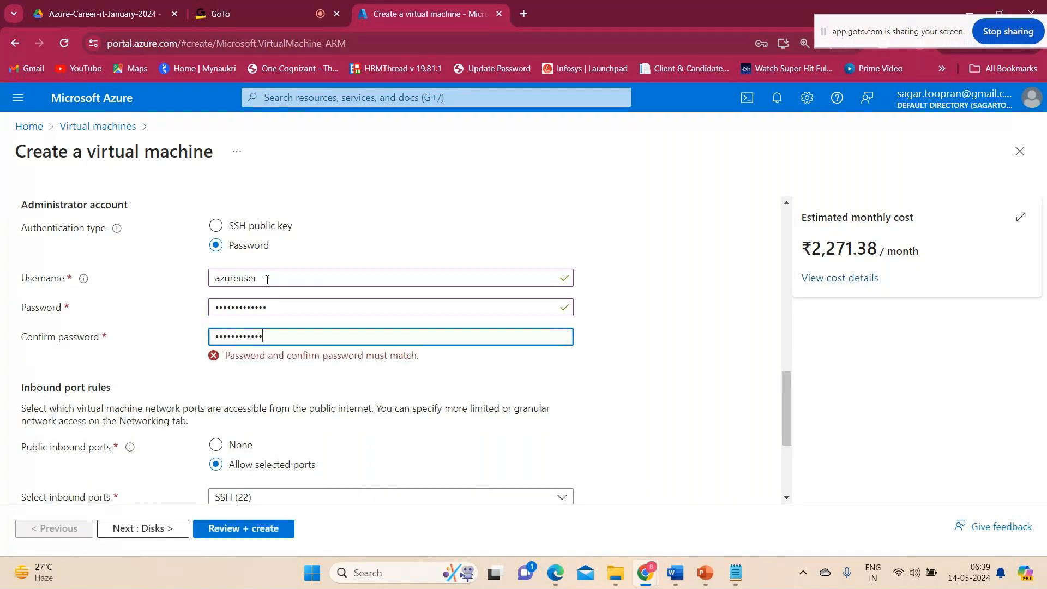
pyautogui.hotkey('ctrl', 'a')
pyautogui.press('BackSpace')
pyautogui.write('•••••••••••••')
pyautogui.click(698, 352)
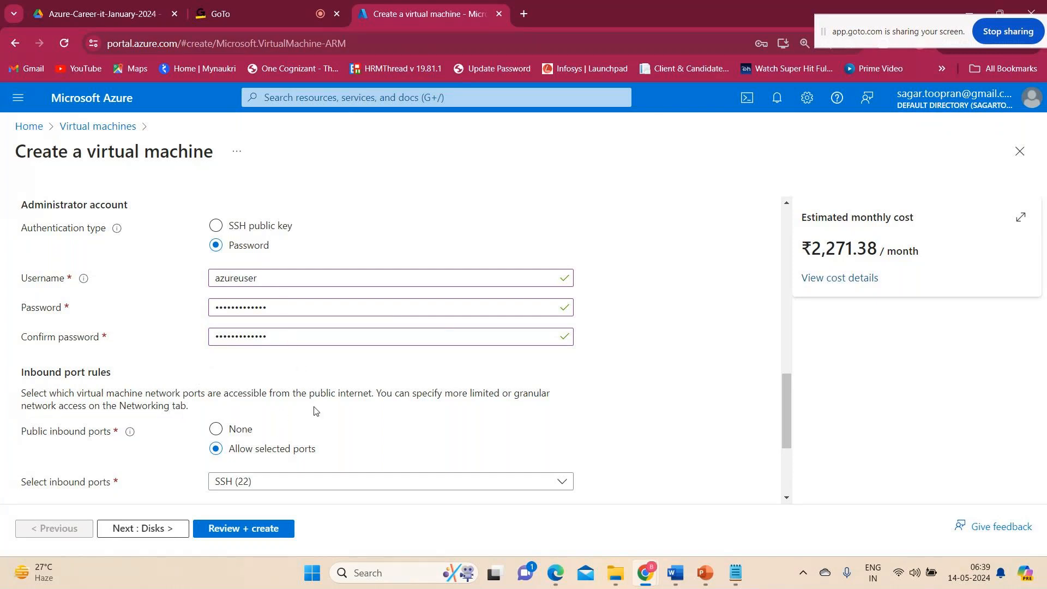
# Review the selectable public inbound ports, keeping only SSH (22) allowed.
pyautogui.scroll(-1, 313, 409)
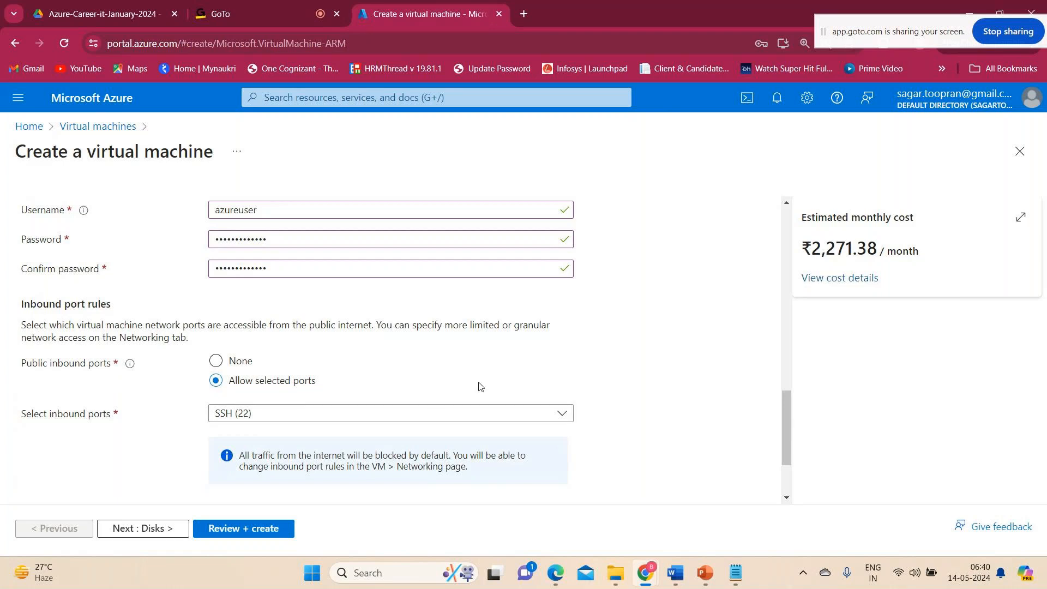
pyautogui.click(309, 420)
pyautogui.click(694, 399)
pyautogui.click(382, 413)
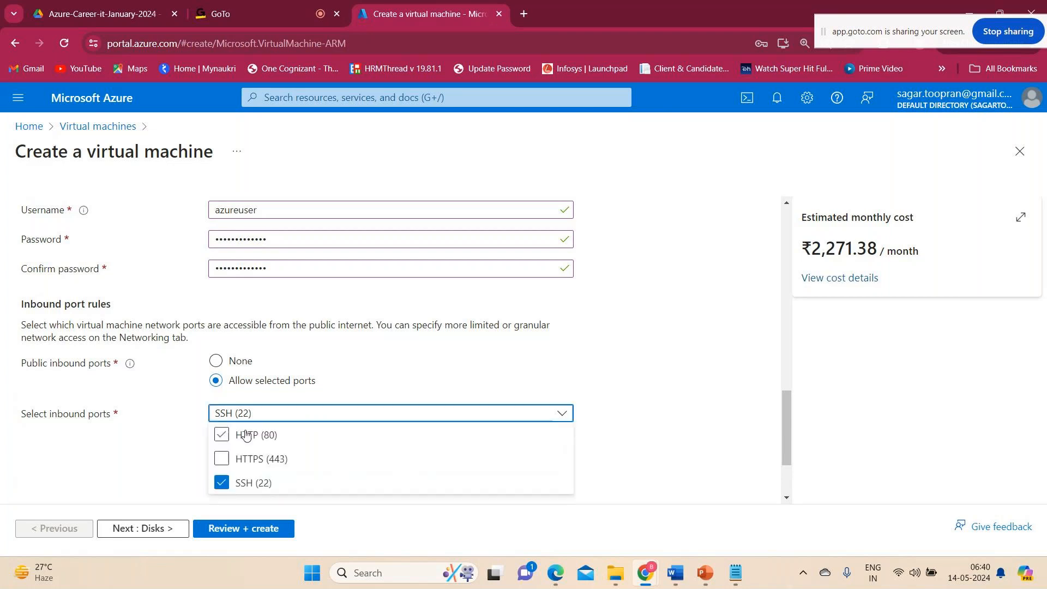
pyautogui.click(600, 393)
# Recheck all basic settings from the subscription down to licensing, including the list of available VM sizes, leaving Standard_B1s selected.
pyautogui.scroll(1, 600, 393)
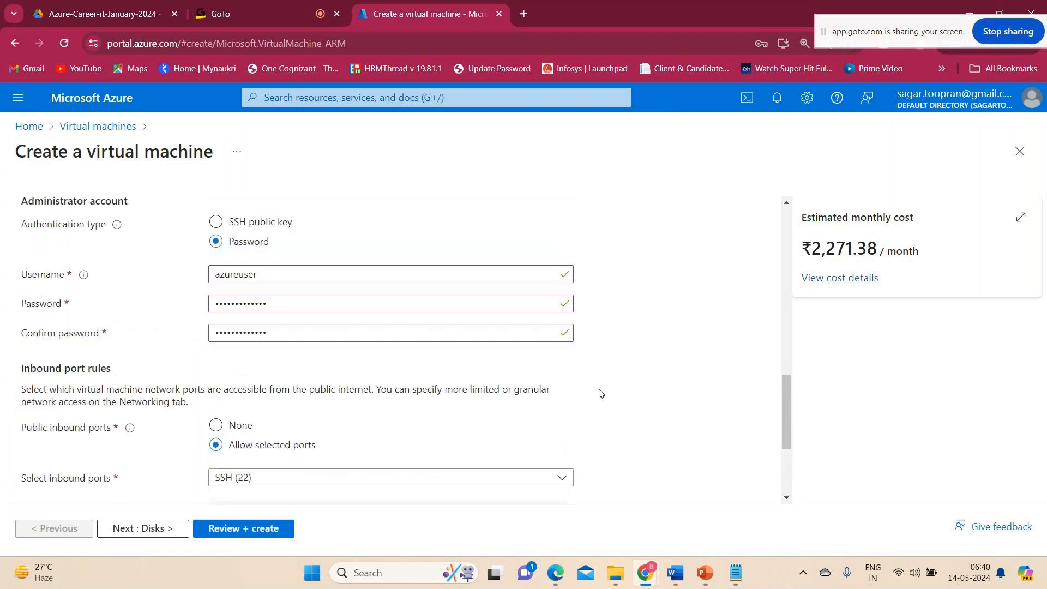
pyautogui.scroll(-3, 600, 393)
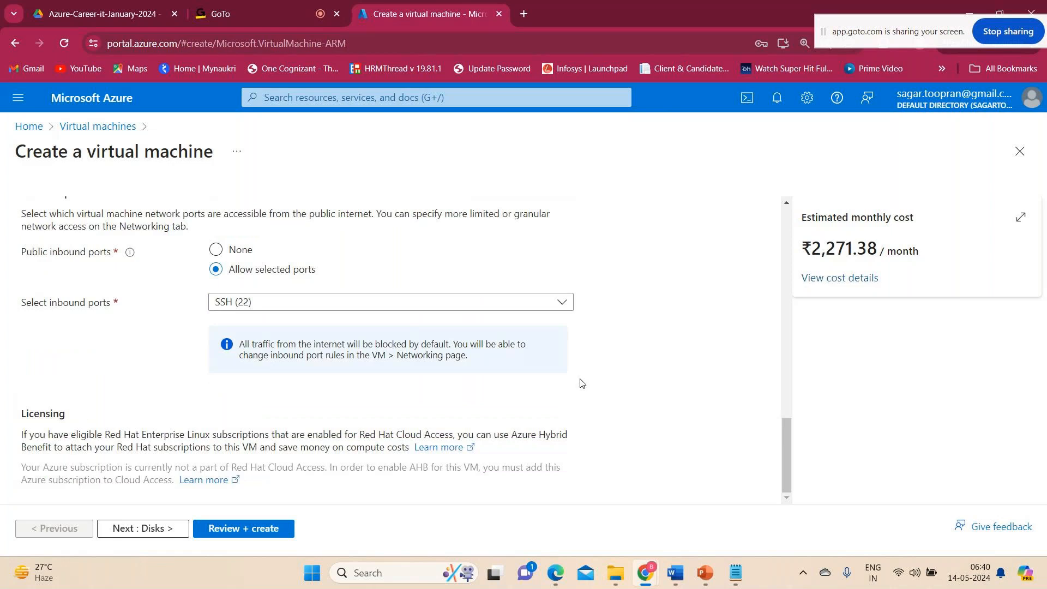
pyautogui.scroll(10, 580, 381)
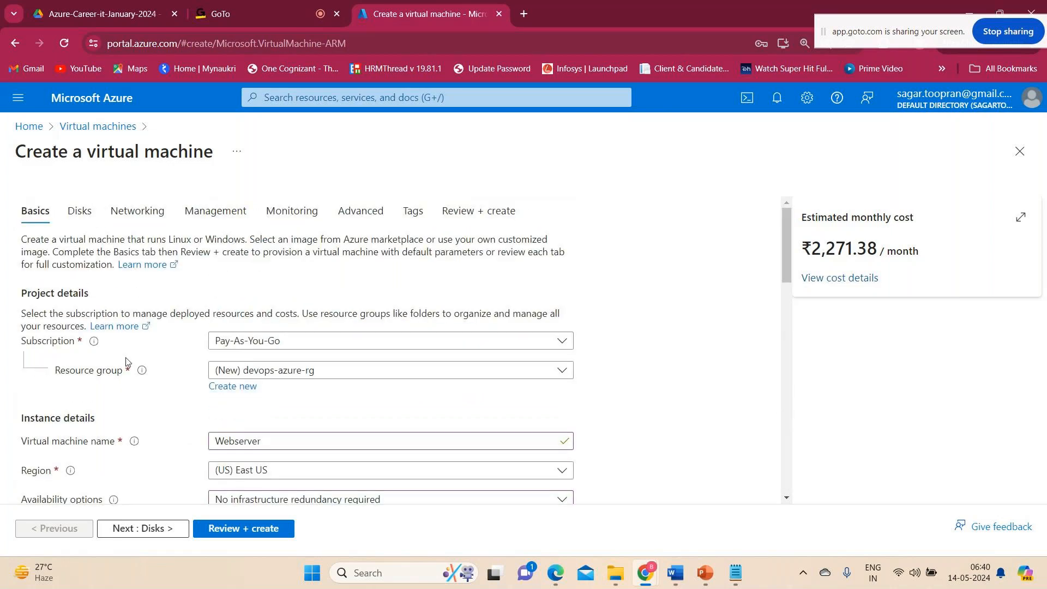
pyautogui.scroll(-2, 128, 360)
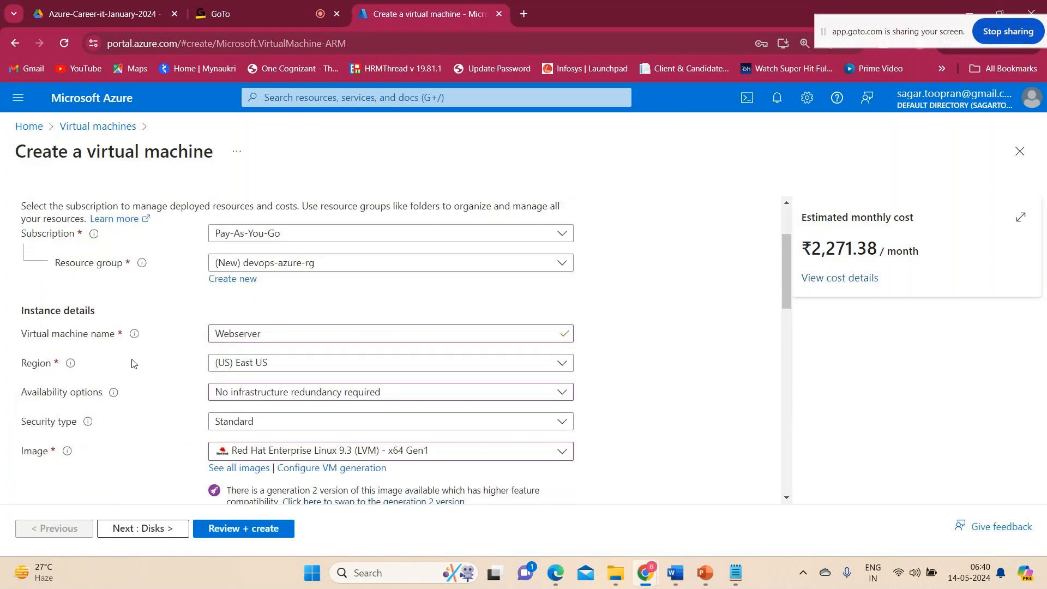
pyautogui.scroll(-2, 132, 364)
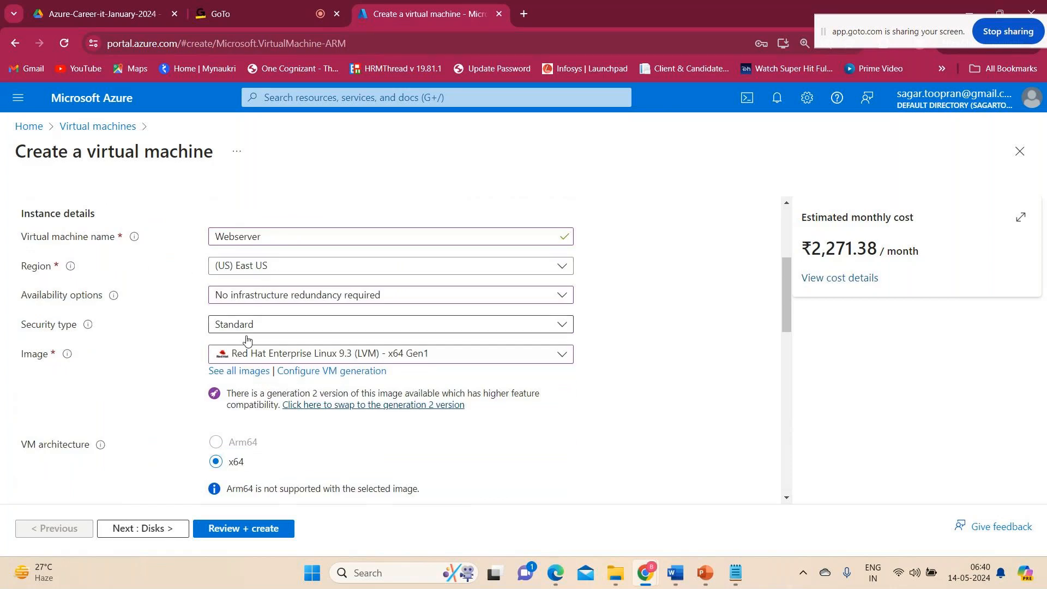
pyautogui.scroll(-7, 240, 360)
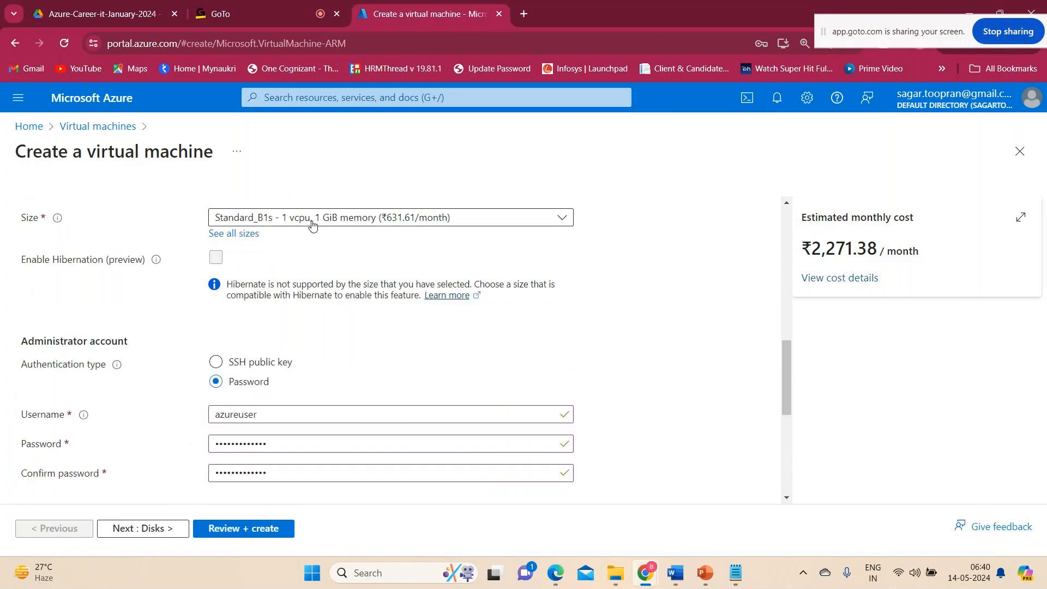
pyautogui.click(312, 225)
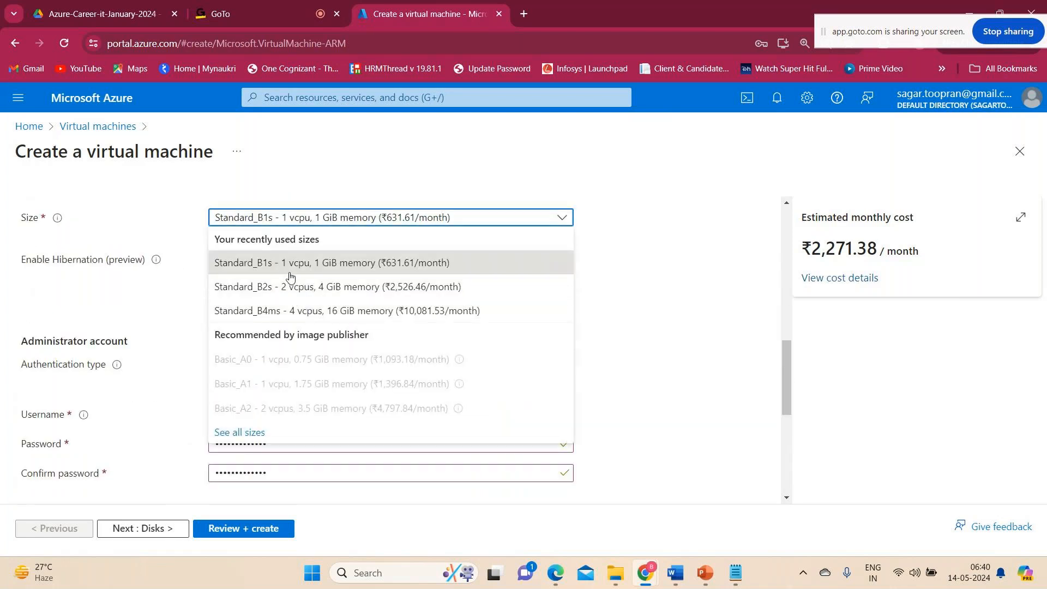
pyautogui.click(753, 260)
pyautogui.scroll(-1, 486, 297)
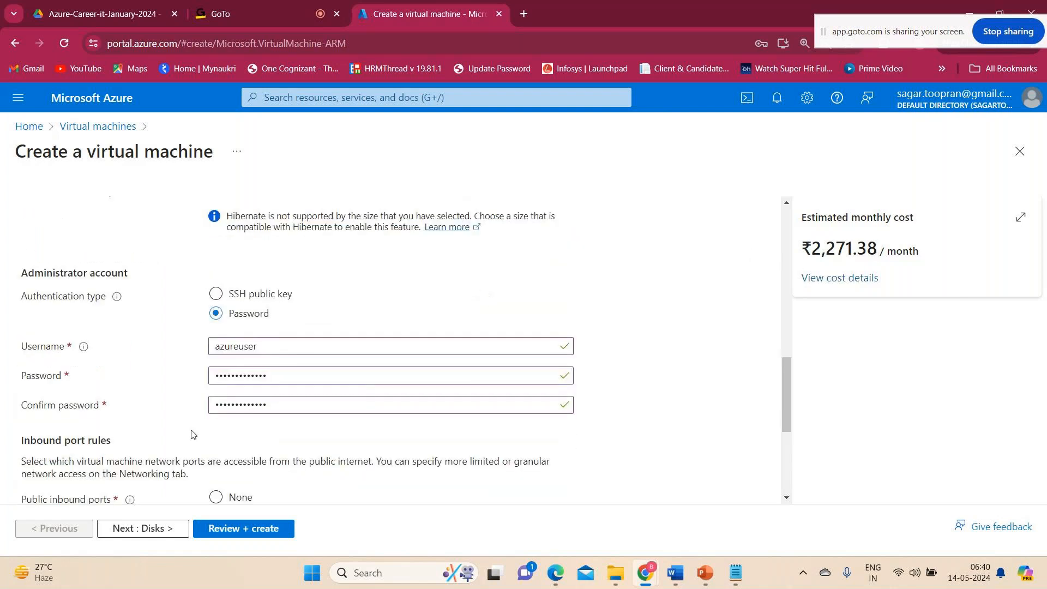
pyautogui.scroll(-4, 300, 407)
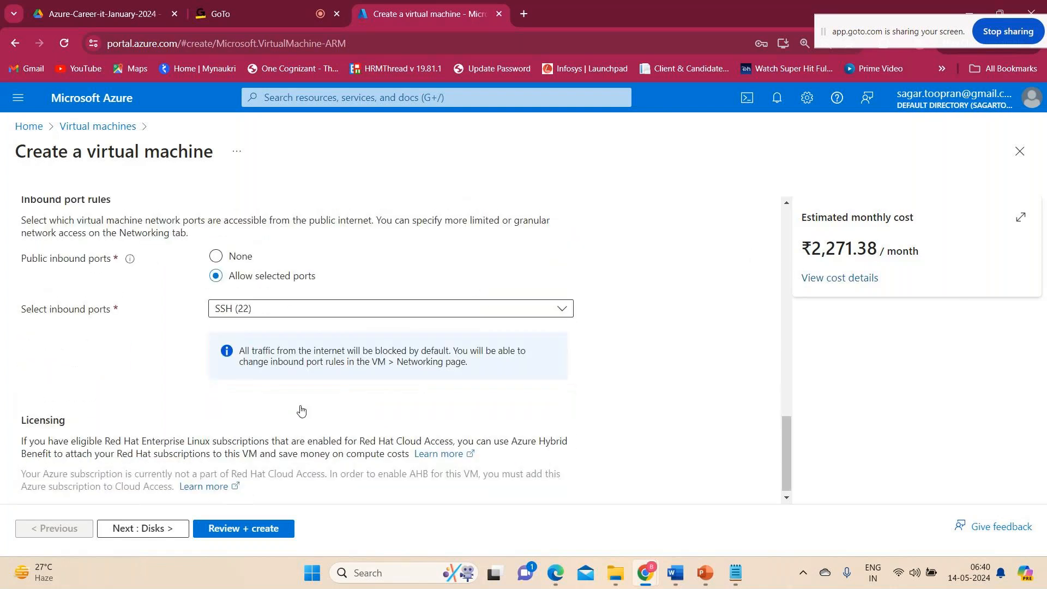
pyautogui.scroll(-1, 301, 411)
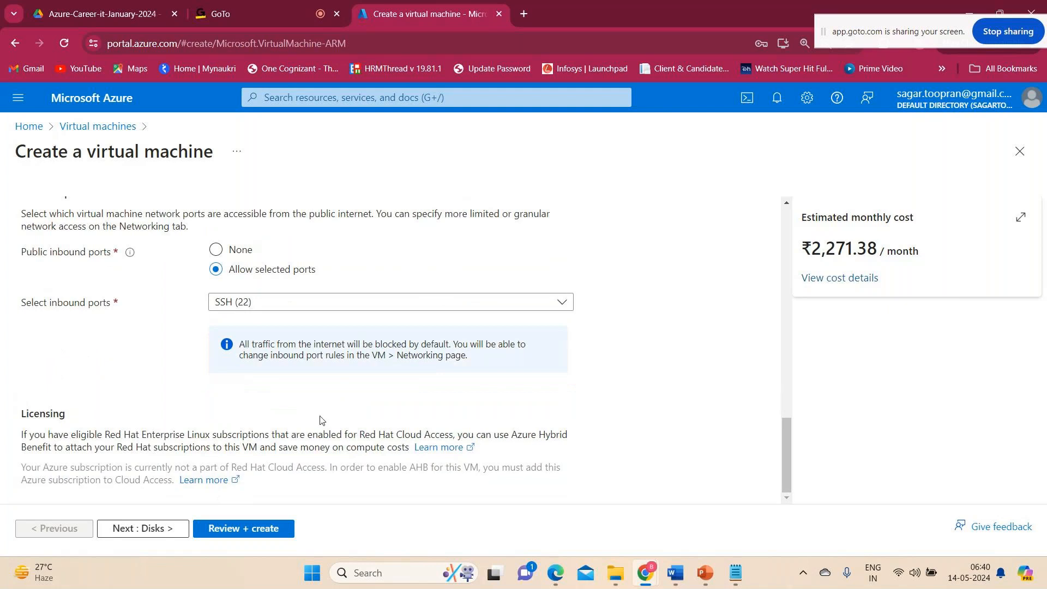
# Finish the basic settings and proceed to the virtual machine's disk configuration.
pyautogui.scroll(15, 467, 333)
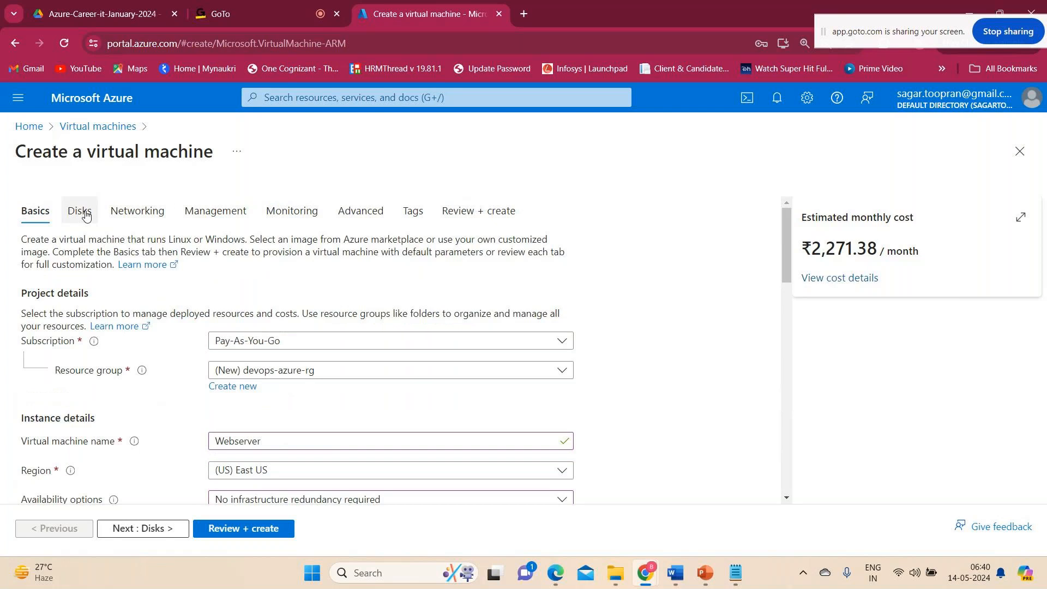
pyautogui.click(150, 526)
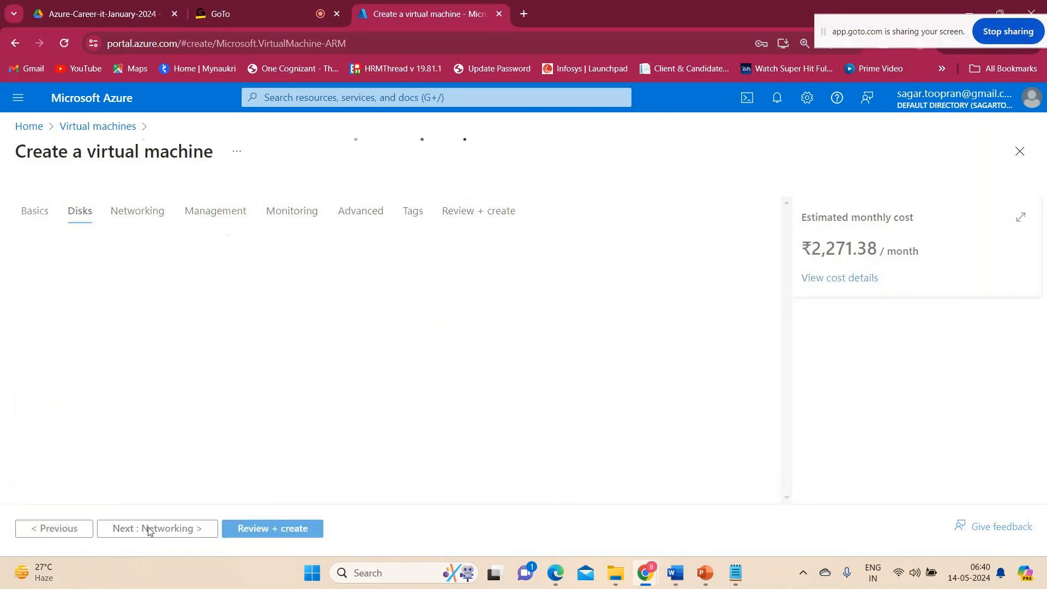
# Look through the virtual machine's disk settings and networking settings, accepting the default options on both.
pyautogui.scroll(-5, 152, 463)
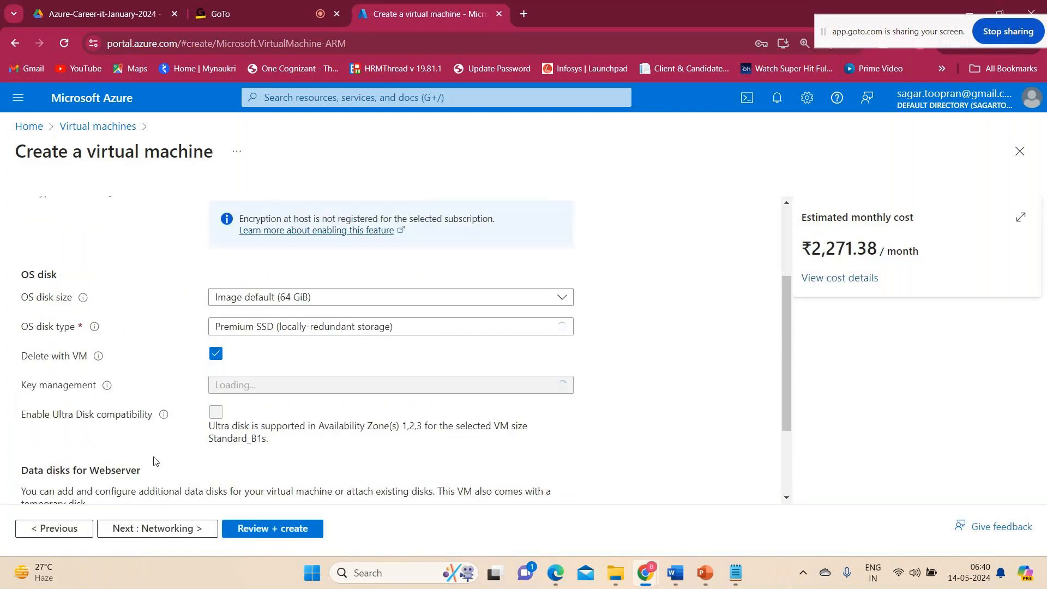
pyautogui.scroll(5, 171, 424)
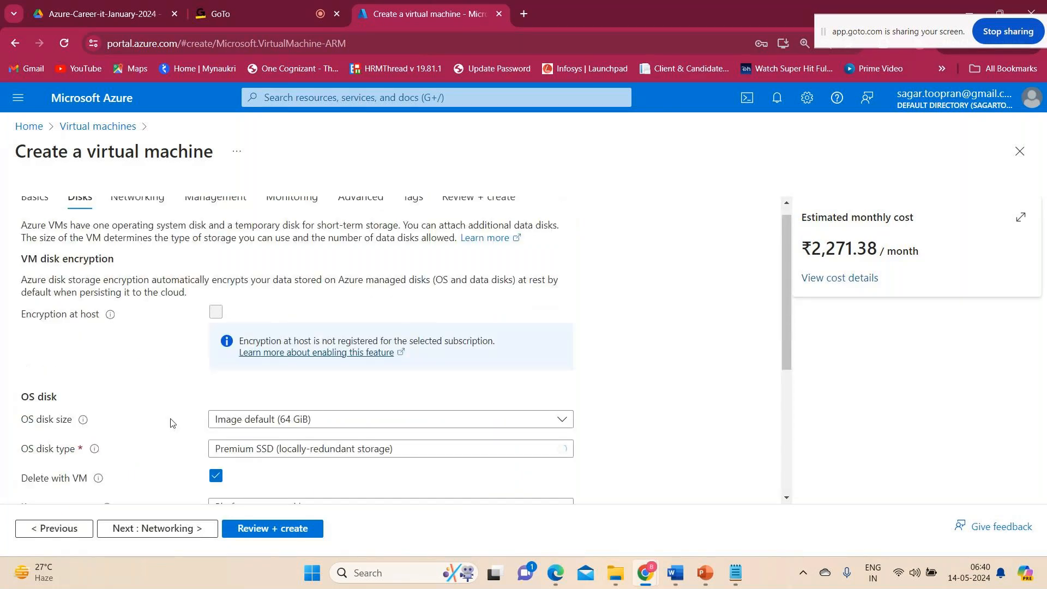
pyautogui.click(166, 212)
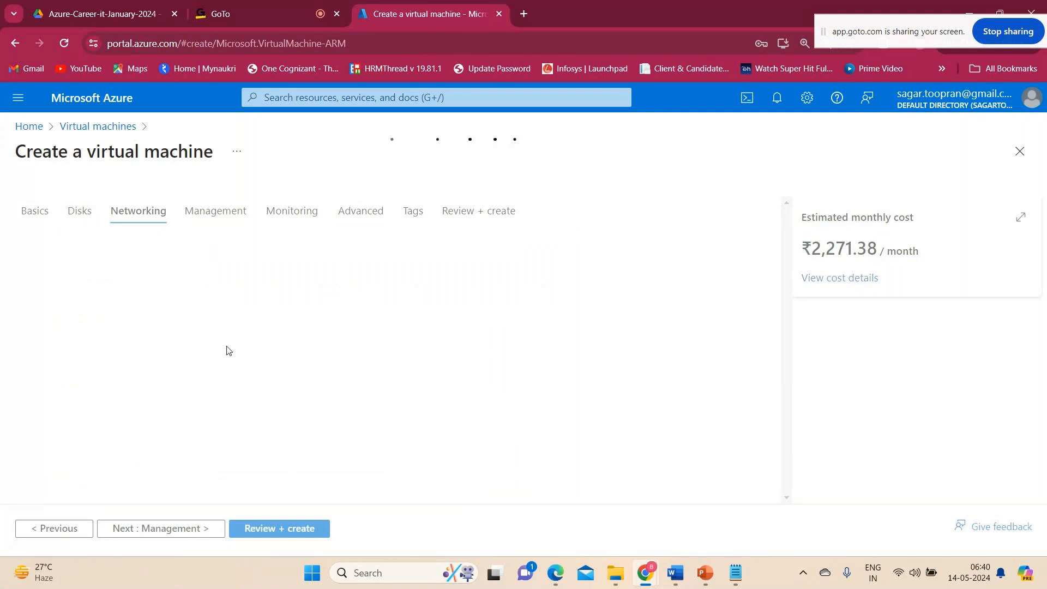
pyautogui.scroll(-4, 189, 309)
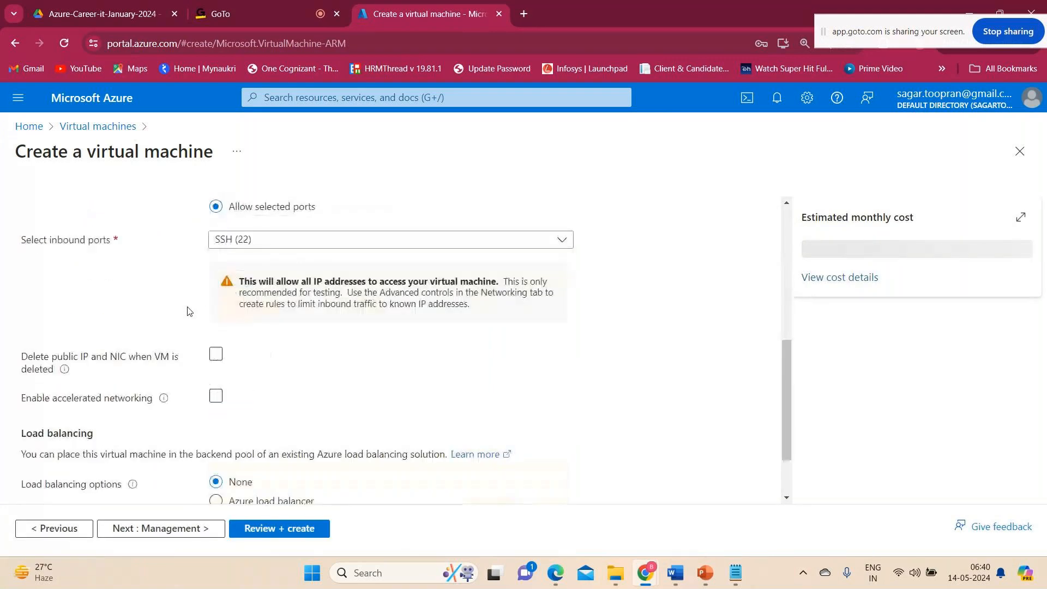
pyautogui.scroll(5, 194, 354)
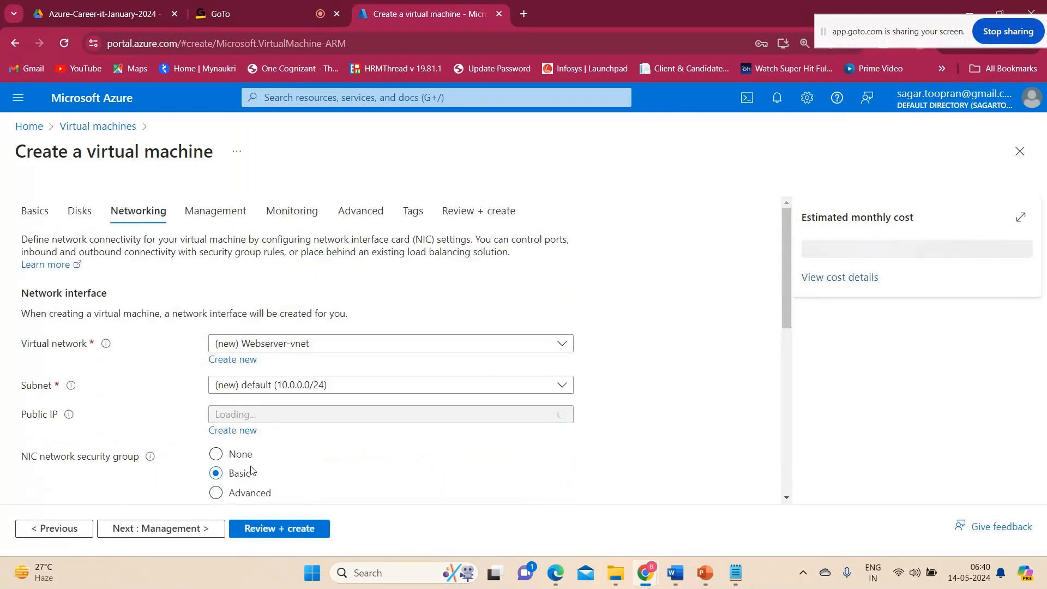
# Proceed through the management, monitoring, advanced and tags settings with their defaults, adding no tags, to the final review and validation.
pyautogui.click(166, 537)
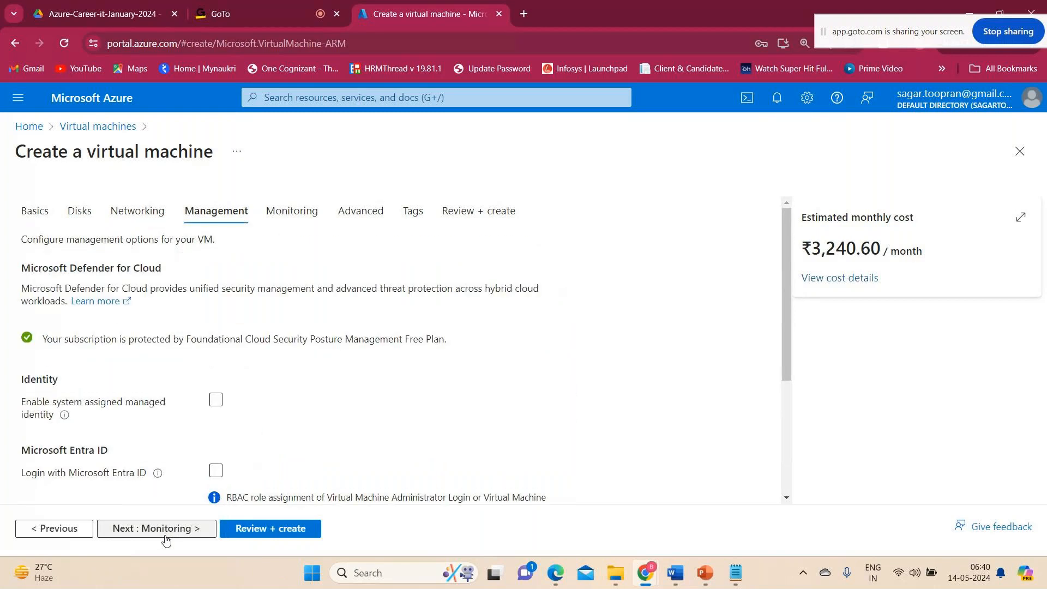
pyautogui.click(166, 537)
pyautogui.click(166, 537)
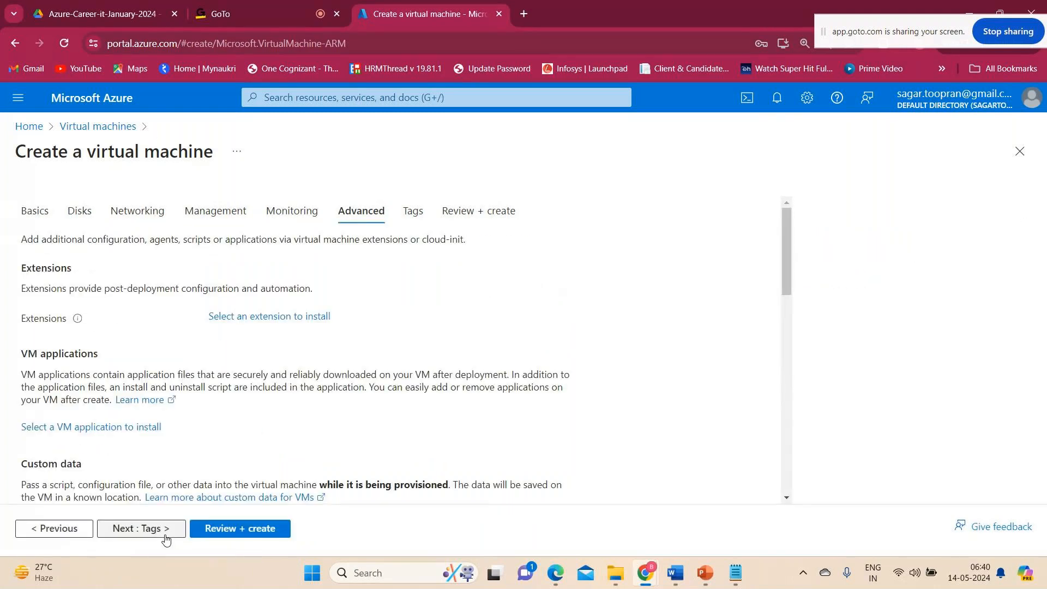
pyautogui.click(166, 530)
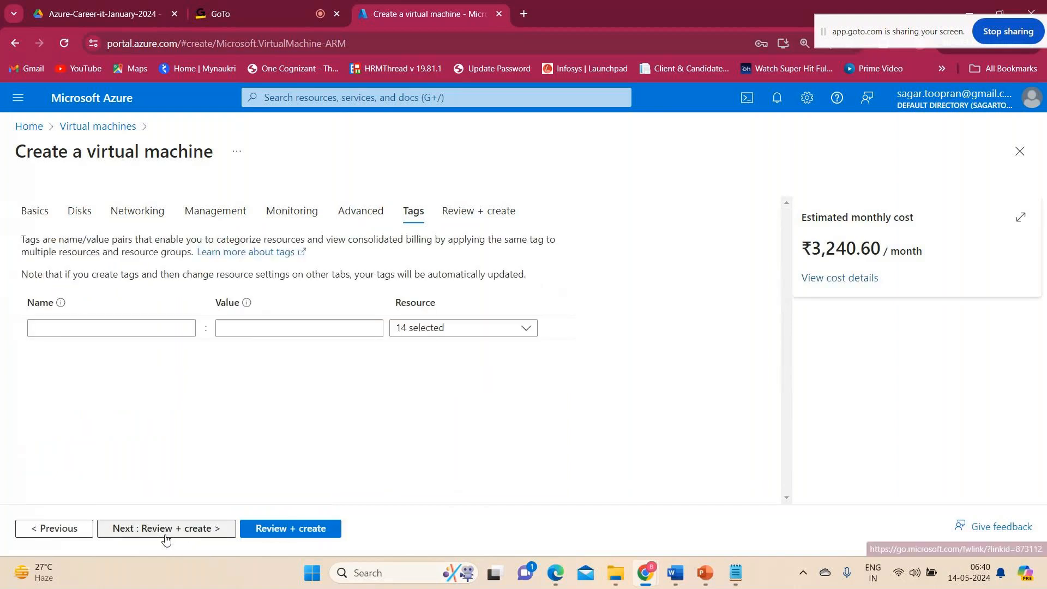
pyautogui.click(149, 333)
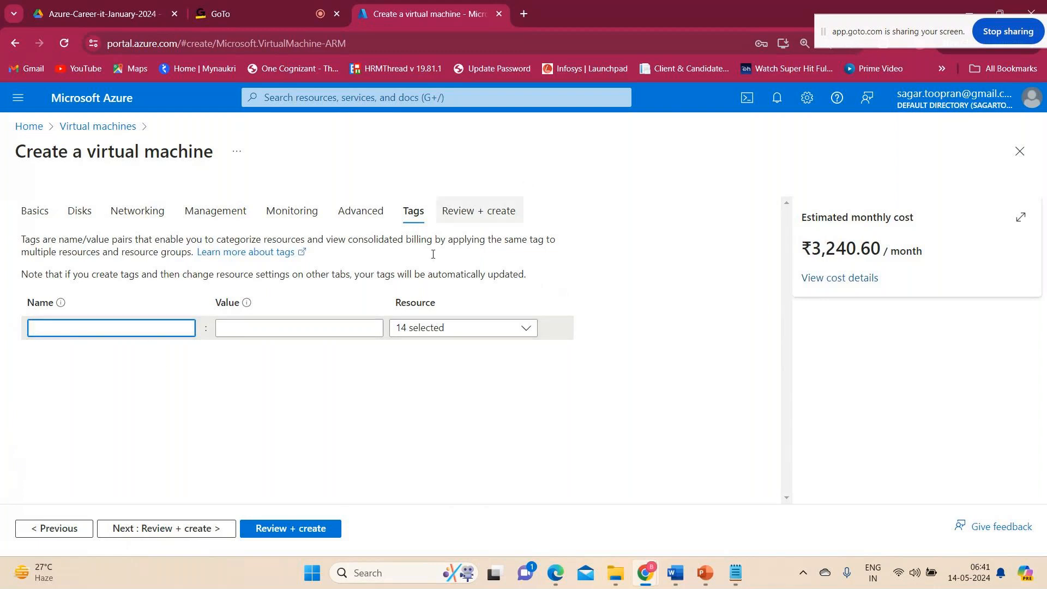
pyautogui.click(180, 528)
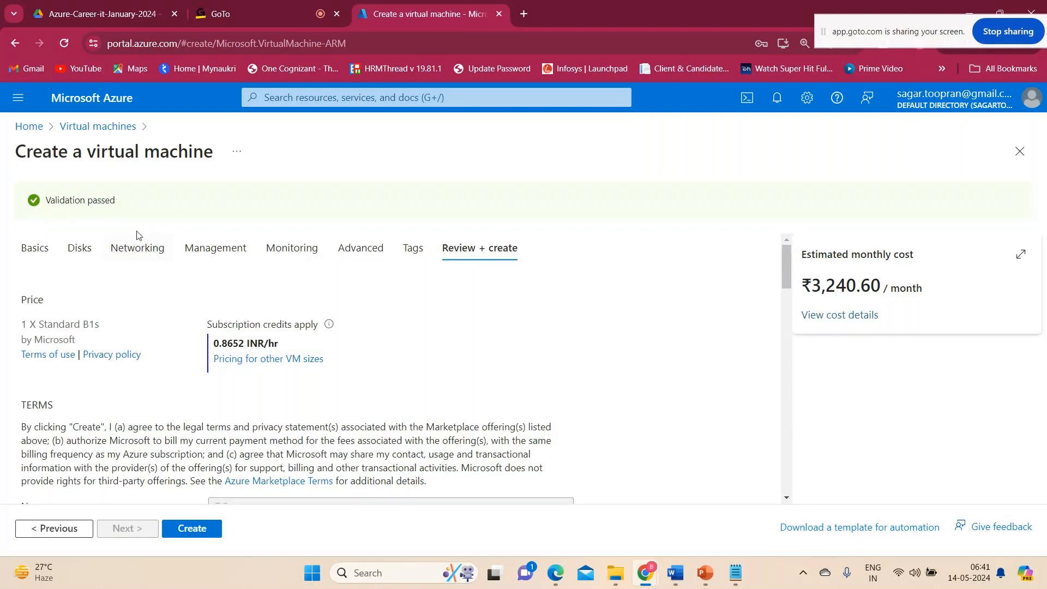
# Examine the virtual machine's review summary, covering the price, the terms, the basic settings and the disk settings.
pyautogui.scroll(-1, 261, 423)
pyautogui.scroll(-1, 261, 422)
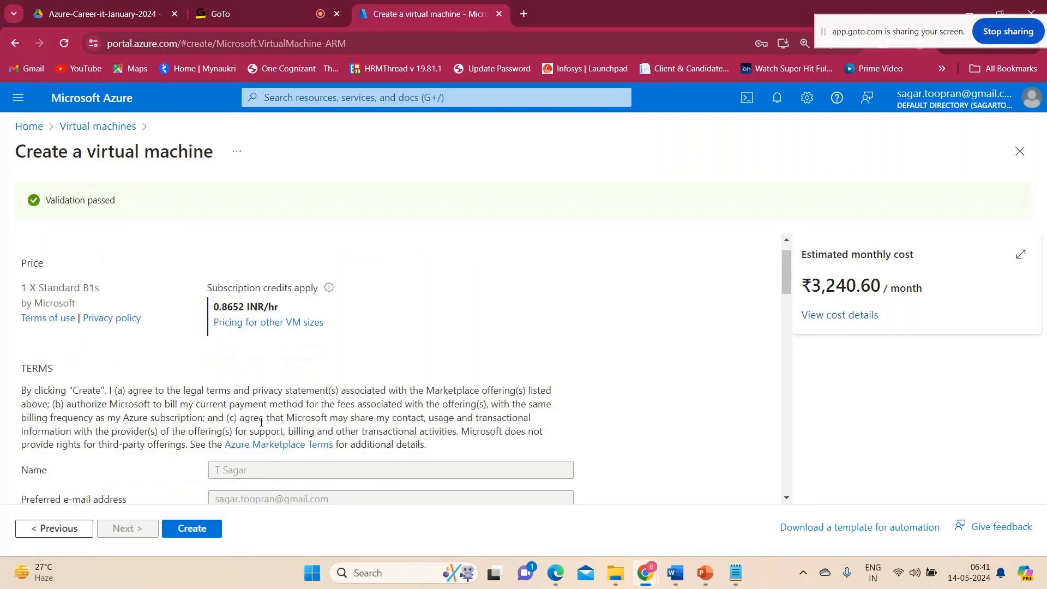
pyautogui.scroll(-1, 261, 422)
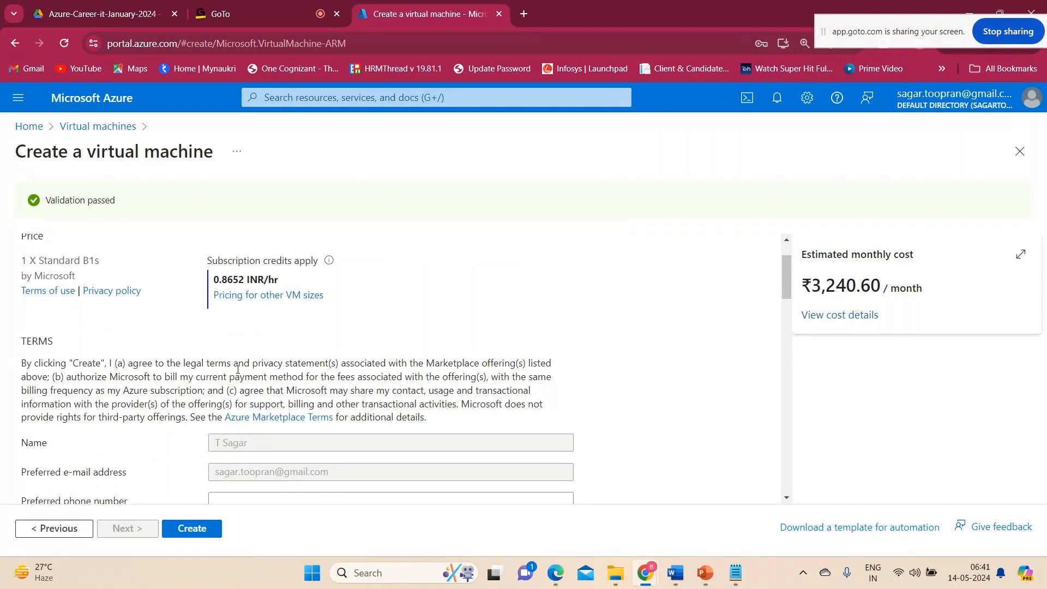
pyautogui.scroll(1, 238, 369)
pyautogui.scroll(-1, 238, 369)
pyautogui.scroll(1, 238, 371)
pyautogui.scroll(-2, 240, 373)
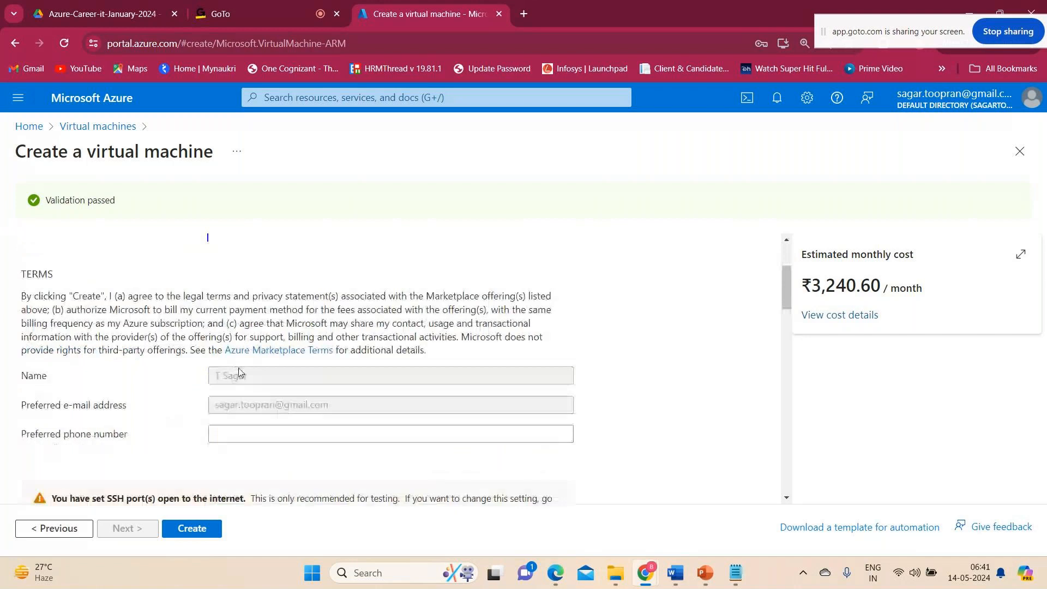
pyautogui.scroll(-1, 240, 374)
pyautogui.scroll(-8, 240, 371)
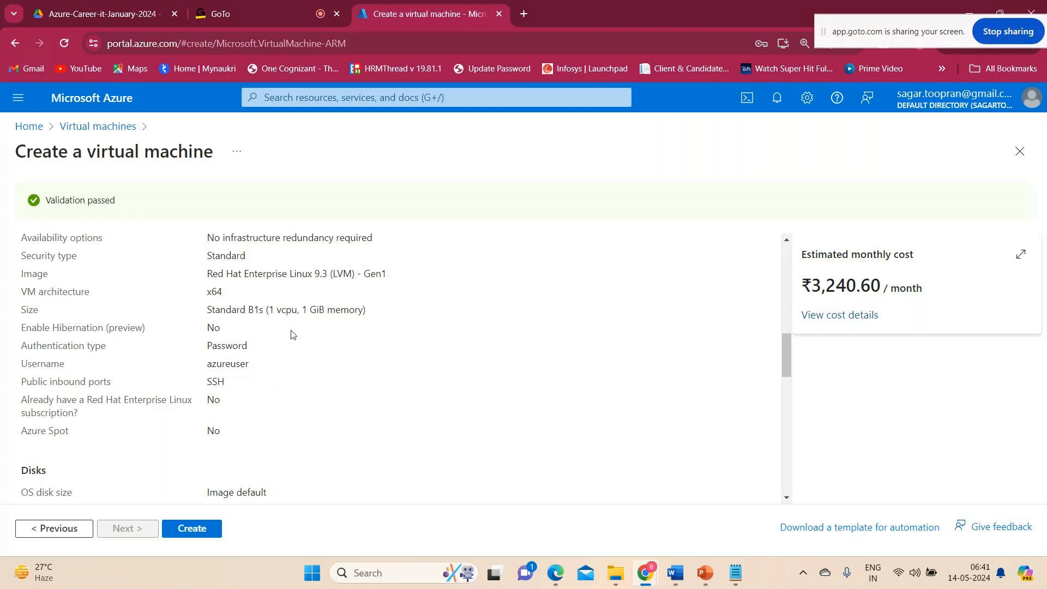
pyautogui.scroll(2, 275, 381)
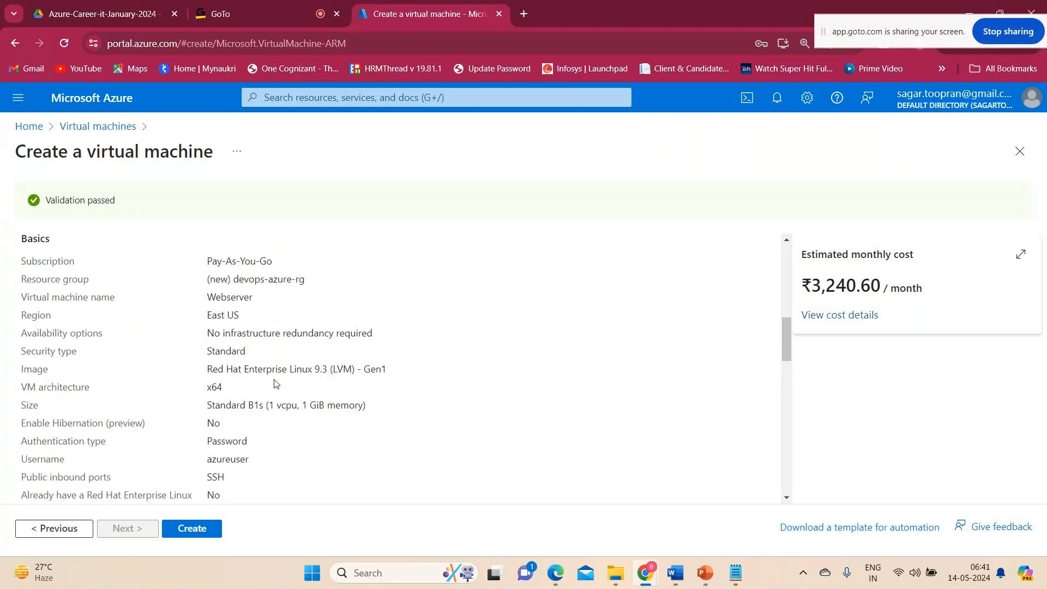
pyautogui.scroll(-3, 274, 383)
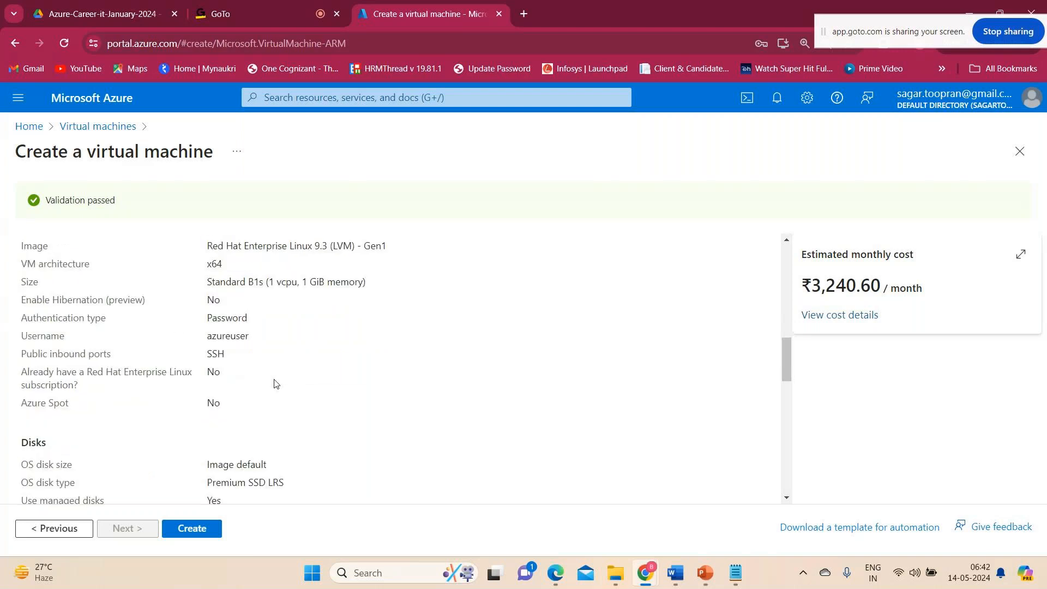
pyautogui.scroll(-1, 260, 377)
pyautogui.scroll(2, 261, 380)
pyautogui.scroll(-1, 260, 380)
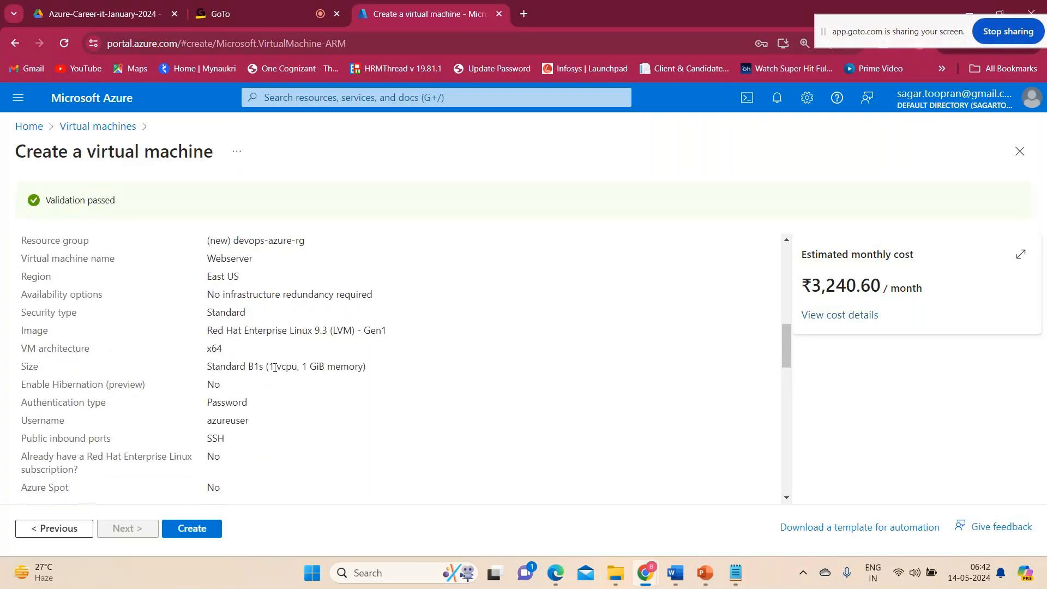
# Create the virtual machine and, once deployed, open the Webserver resource.
pyautogui.click(195, 530)
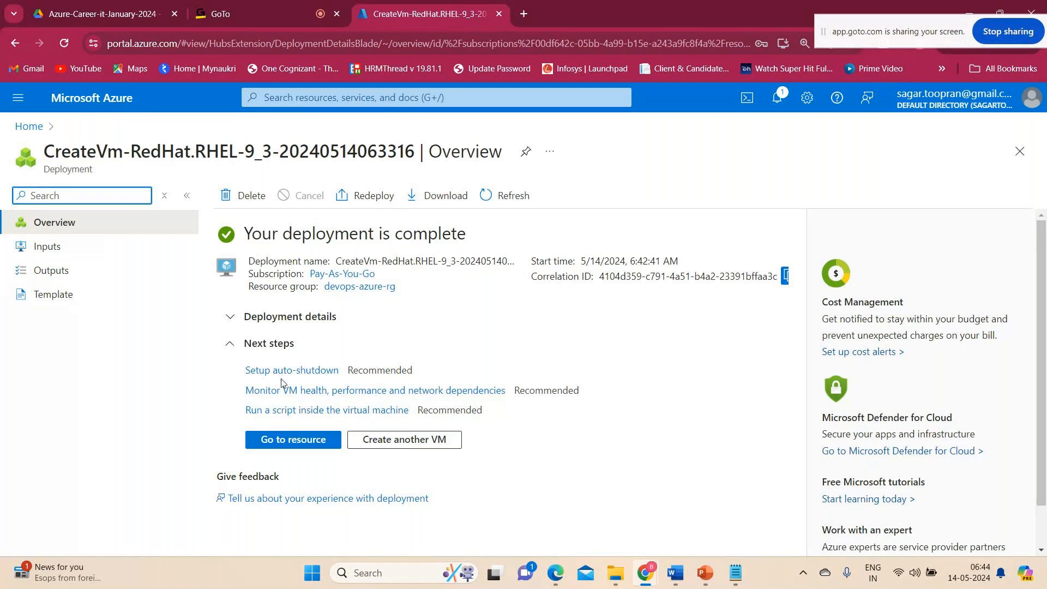
pyautogui.click(280, 441)
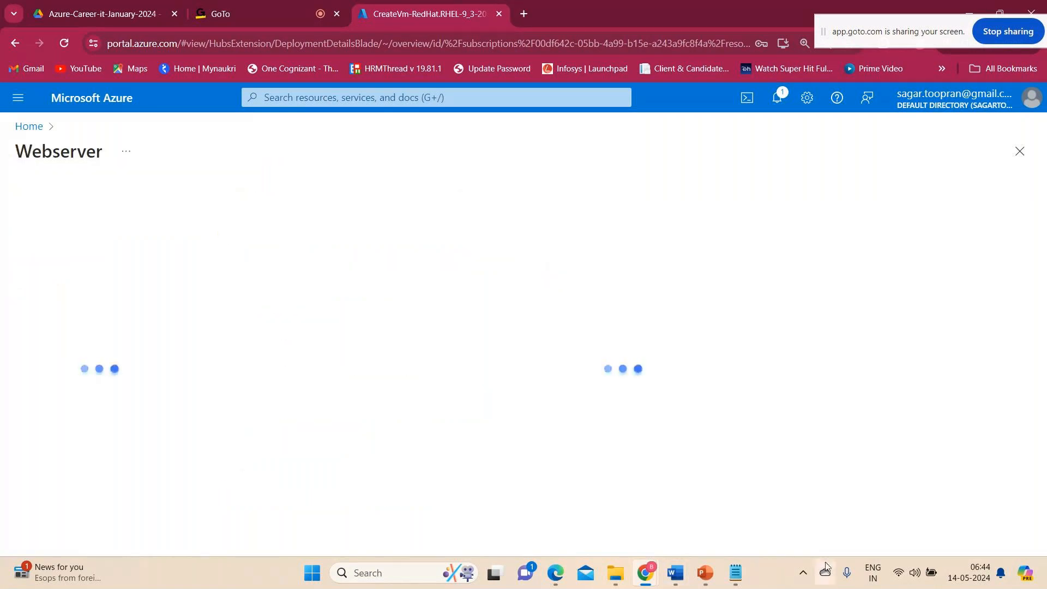
# Switch to the Introduction notes in Notepad and add the indented bullet "* Basic and Review + create" below question 2, separated by a blank line.
pyautogui.moveTo(736, 579)
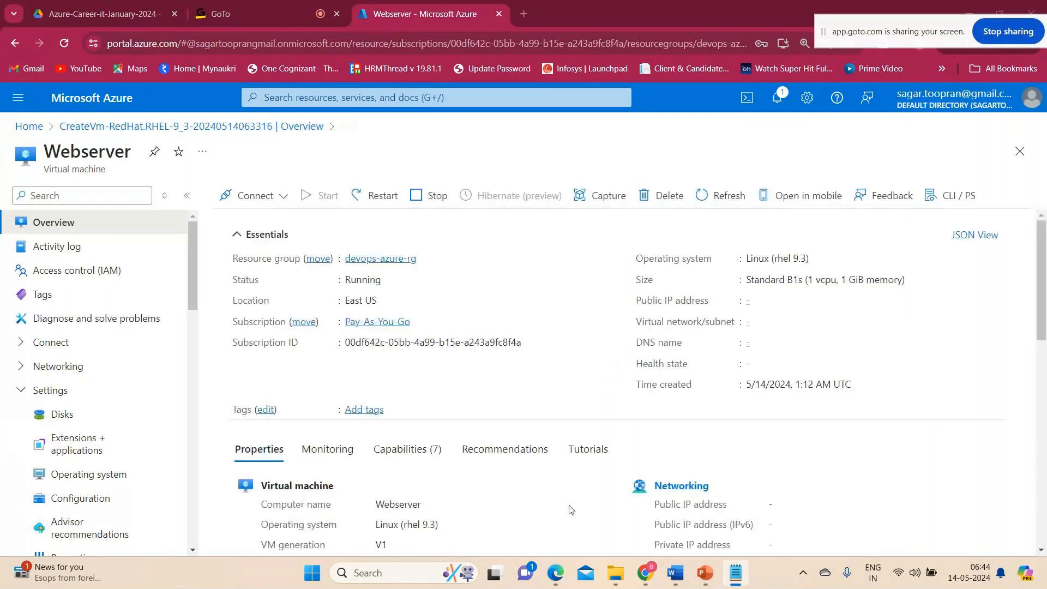
pyautogui.rightClick(736, 572)
pyautogui.click(735, 572)
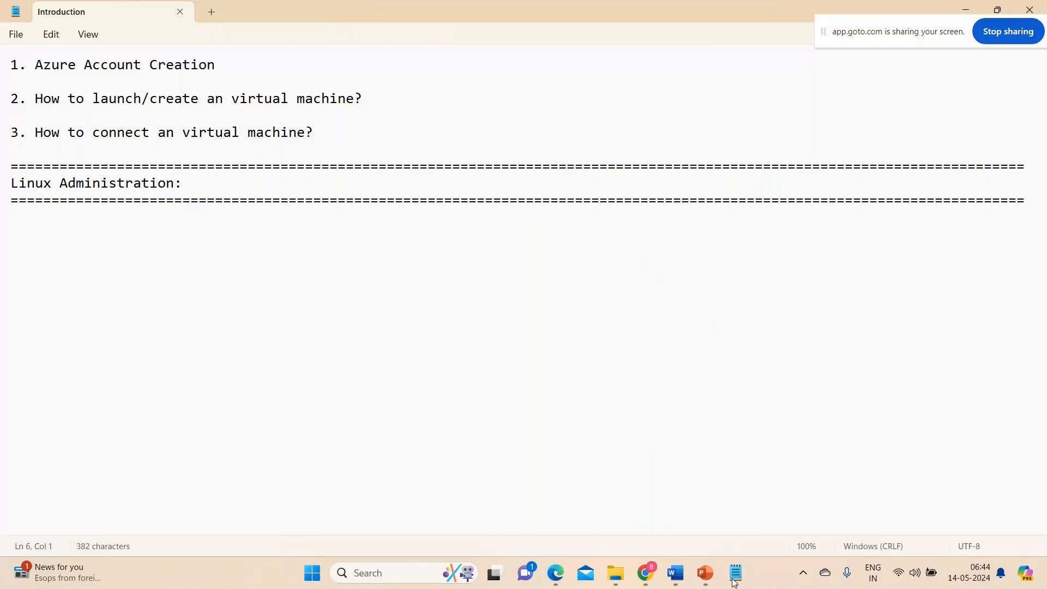
pyautogui.click(375, 91)
pyautogui.press('Return')
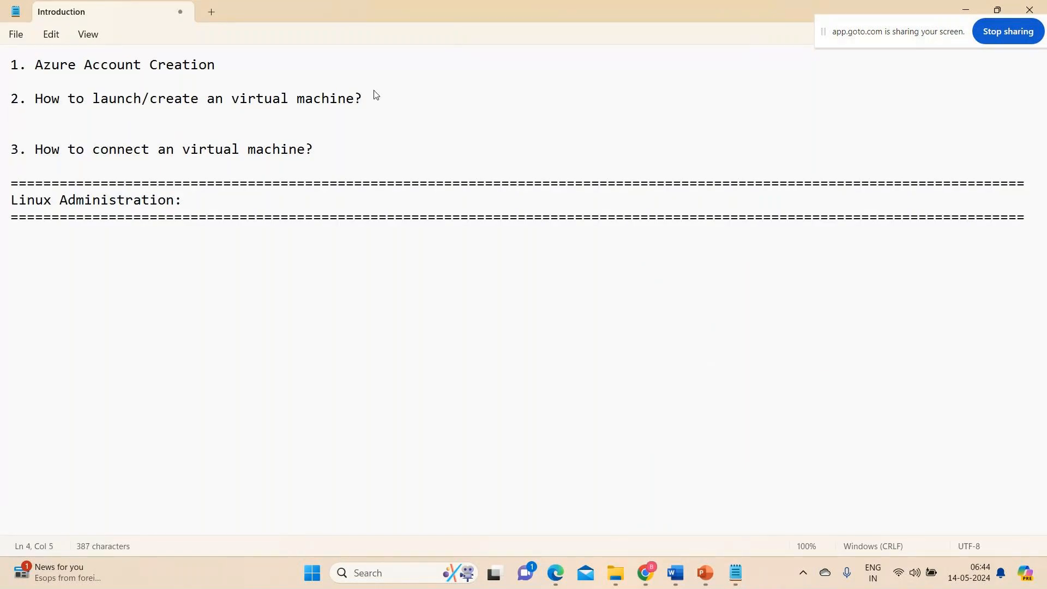
pyautogui.press('Return')
pyautogui.press('BackSpace')
pyautogui.write('* Bad')
pyautogui.press('BackSpace')
pyautogui.write('ci')
pyautogui.press('BackSpace')
pyautogui.press('BackSpace')
pyautogui.write('sic ')
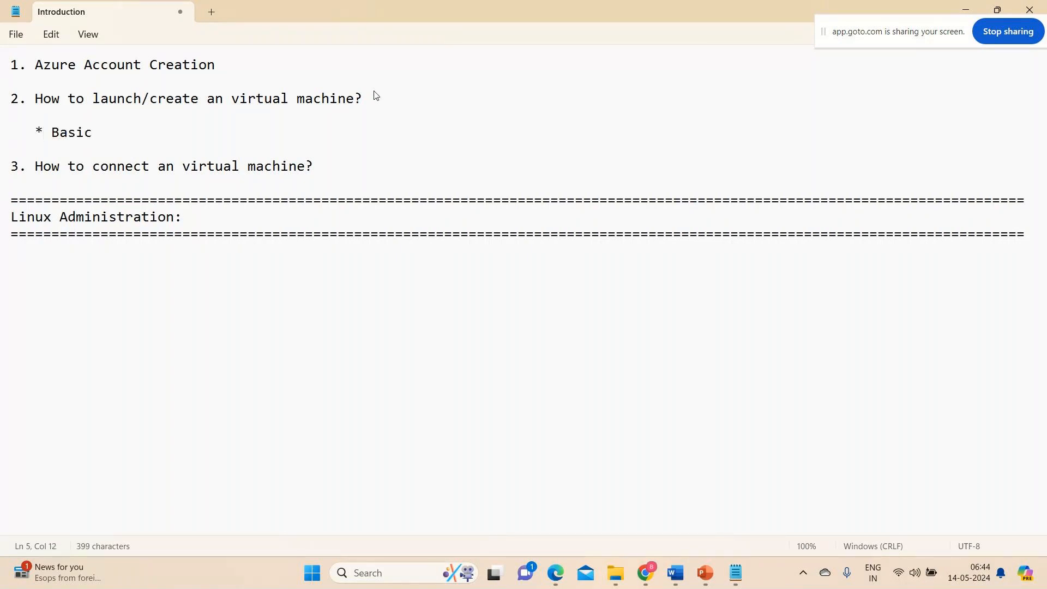
pyautogui.write('and R')
pyautogui.write('eview ')
pyautogui.write('+ cretae')
pyautogui.press('BackSpace')
pyautogui.press('BackSpace')
pyautogui.press('BackSpace')
pyautogui.write('ate')
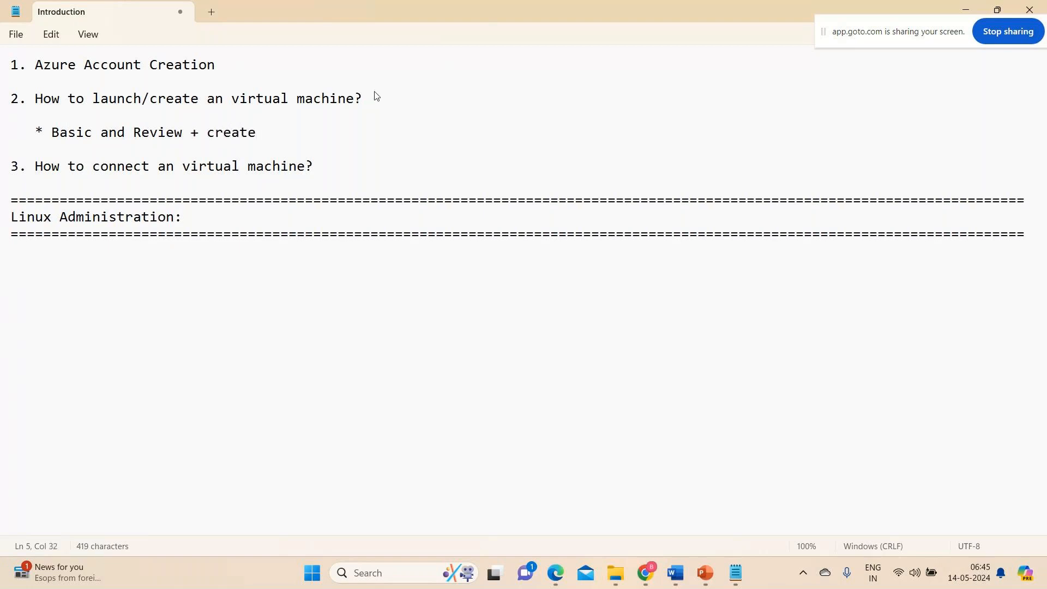
# Look at the Azure-Account-Creation document in Word, return to the Introduction notes, and view the Webserver overview in Chrome.
pyautogui.moveTo(701, 584)
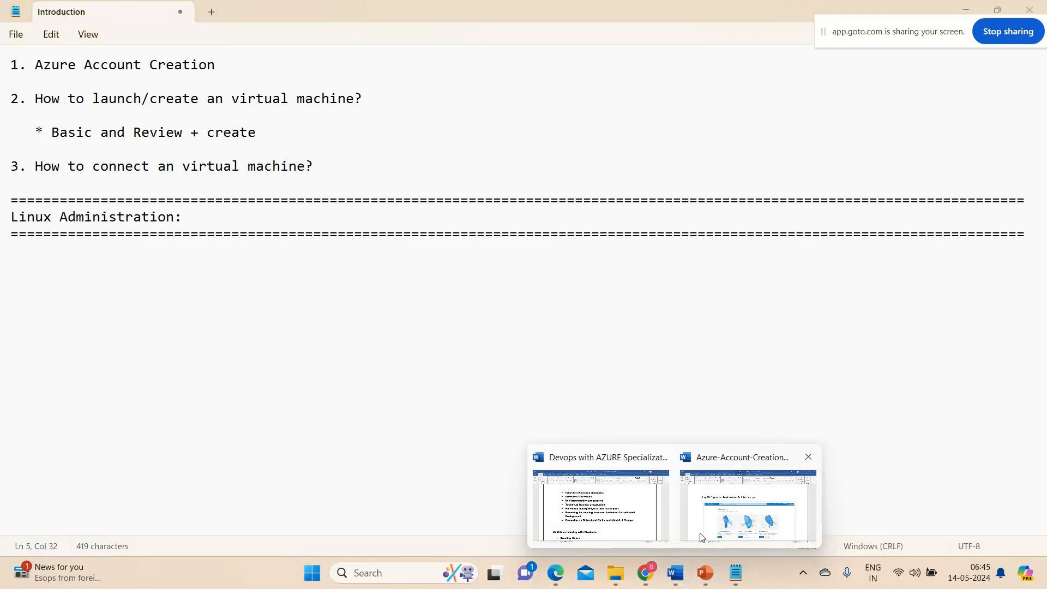
pyautogui.click(702, 537)
pyautogui.rightClick(701, 537)
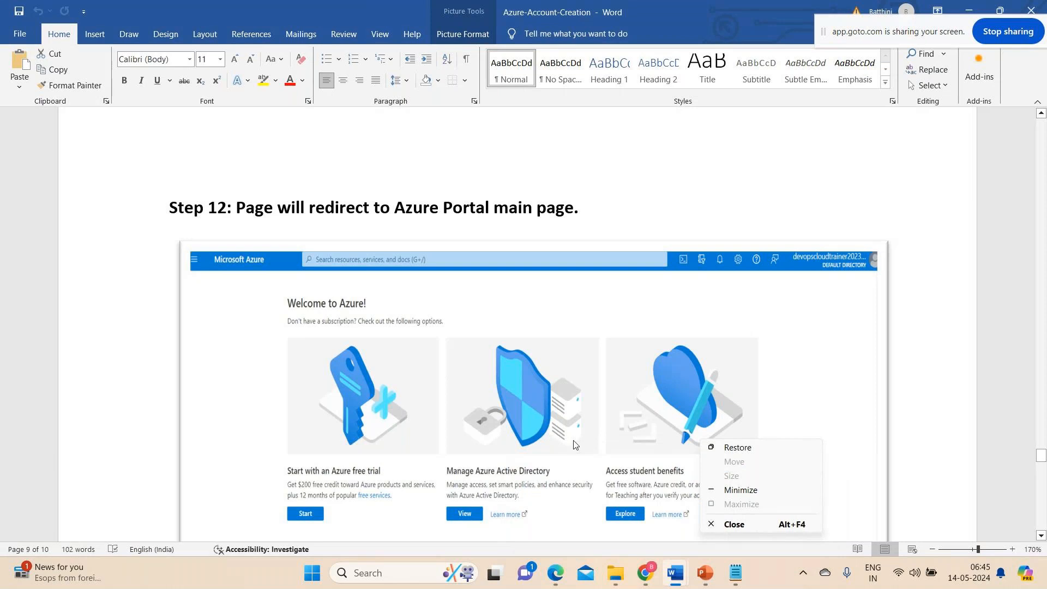
pyautogui.click(740, 584)
pyautogui.click(709, 579)
pyautogui.click(737, 581)
pyautogui.rightClick(737, 581)
pyautogui.click(692, 204)
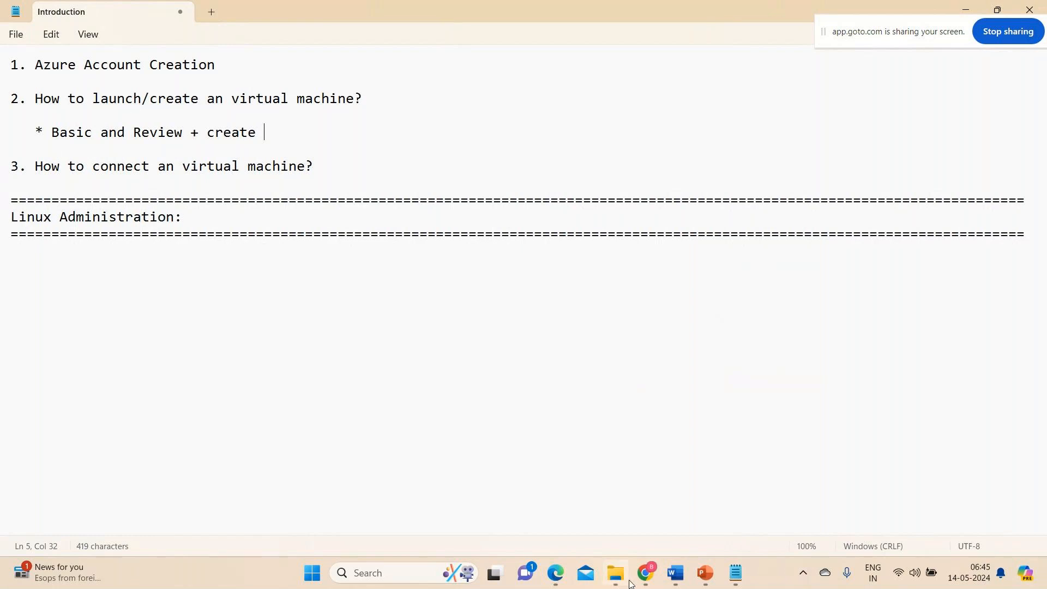
pyautogui.moveTo(664, 578)
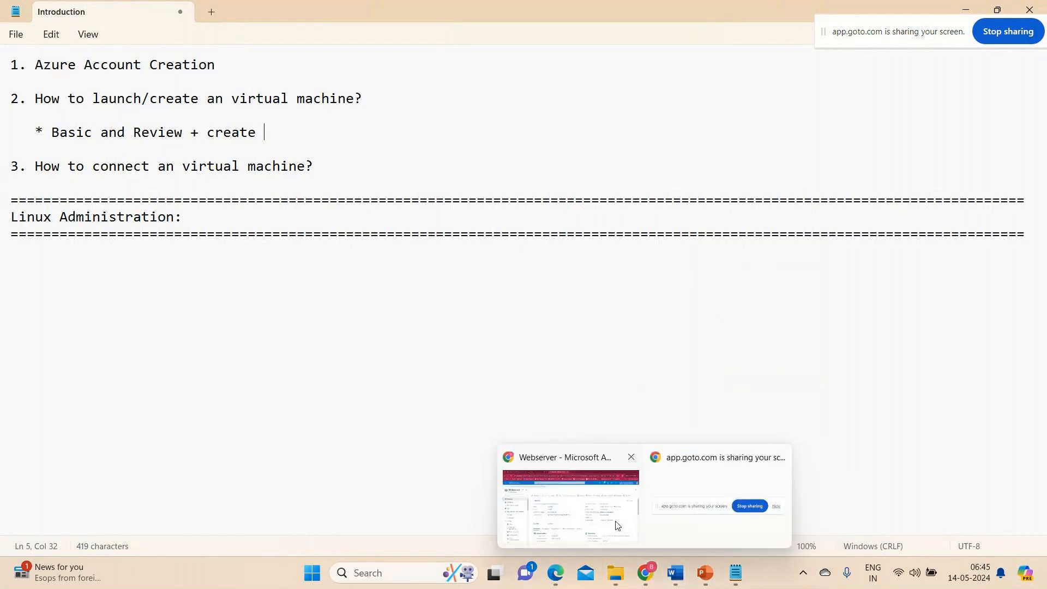
pyautogui.click(602, 514)
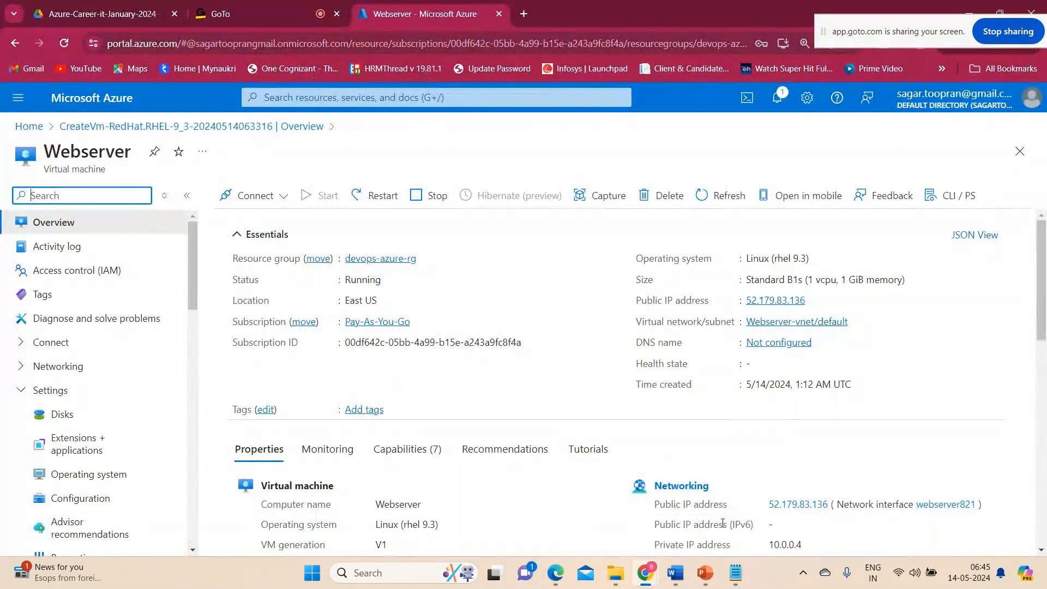
# Switch back to the Introduction notes and add the indented bullet "* CloudShell" directly below question 3 about connecting a virtual machine.
pyautogui.hotkey('alt', 'Tab')
pyautogui.click(321, 171)
pyautogui.press('Return')
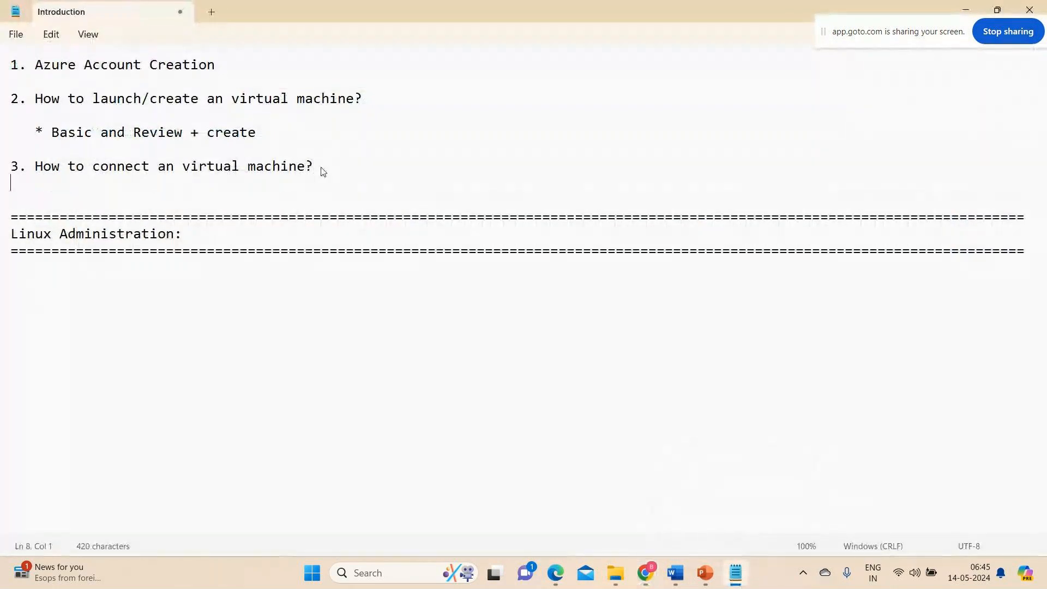
pyautogui.write('* Clod')
pyautogui.press('BackSpace')
pyautogui.write('udShell')
pyautogui.press('BackSpace')
pyautogui.press('BackSpace')
pyautogui.press('BackSpace')
pyautogui.press('BackSpace')
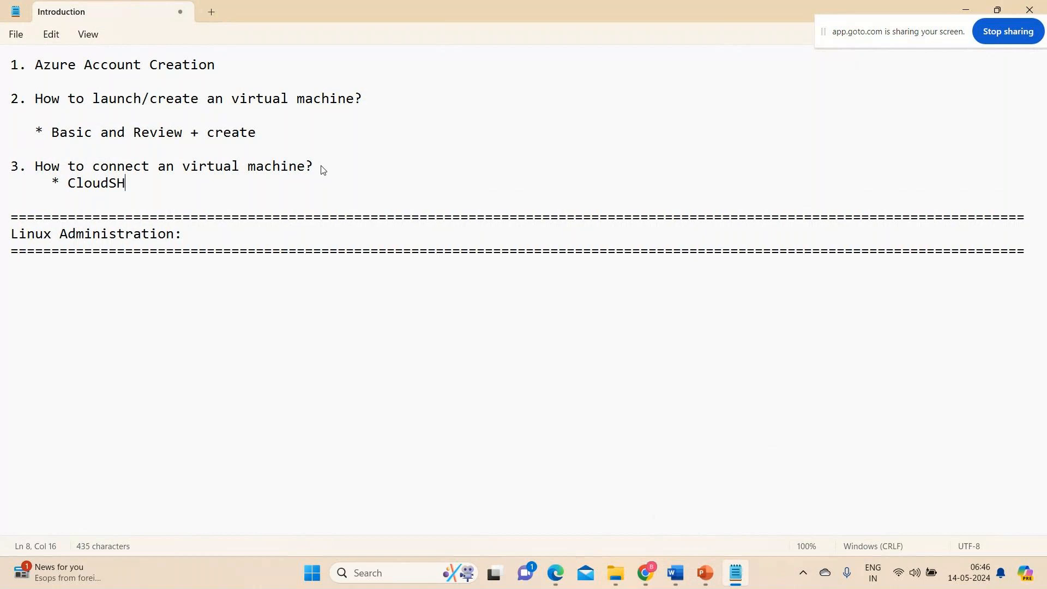
pyautogui.write('hell')
pyautogui.press('Return')
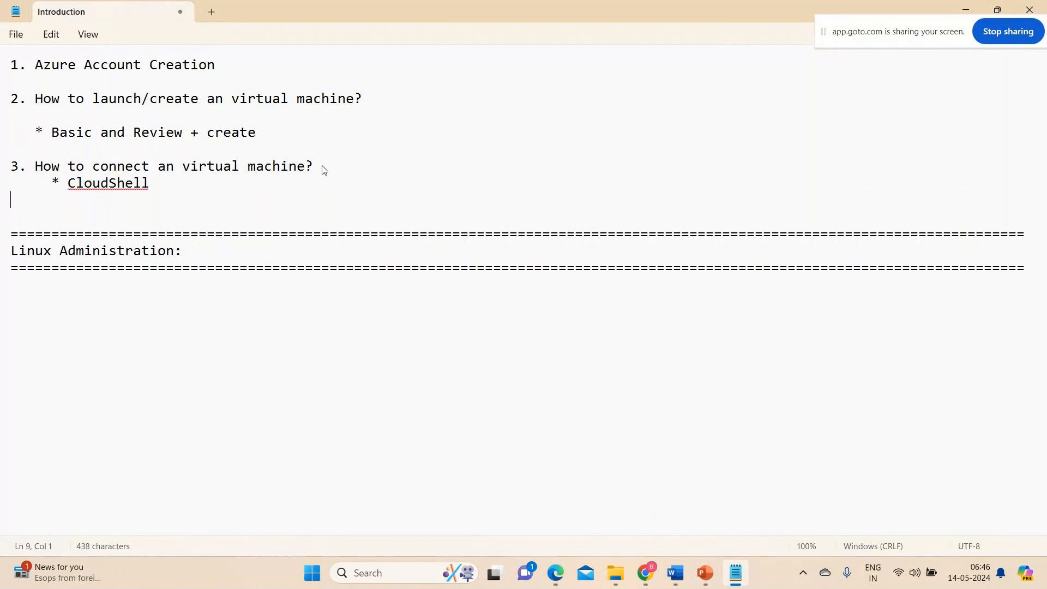
# Add the bullets "* CMD prompt" and "* Putty" below the CloudShell bullet, and split CloudShell into "Cloud Shell".
pyautogui.write('* CMD prompt')
pyautogui.press('Return')
pyautogui.write('*')
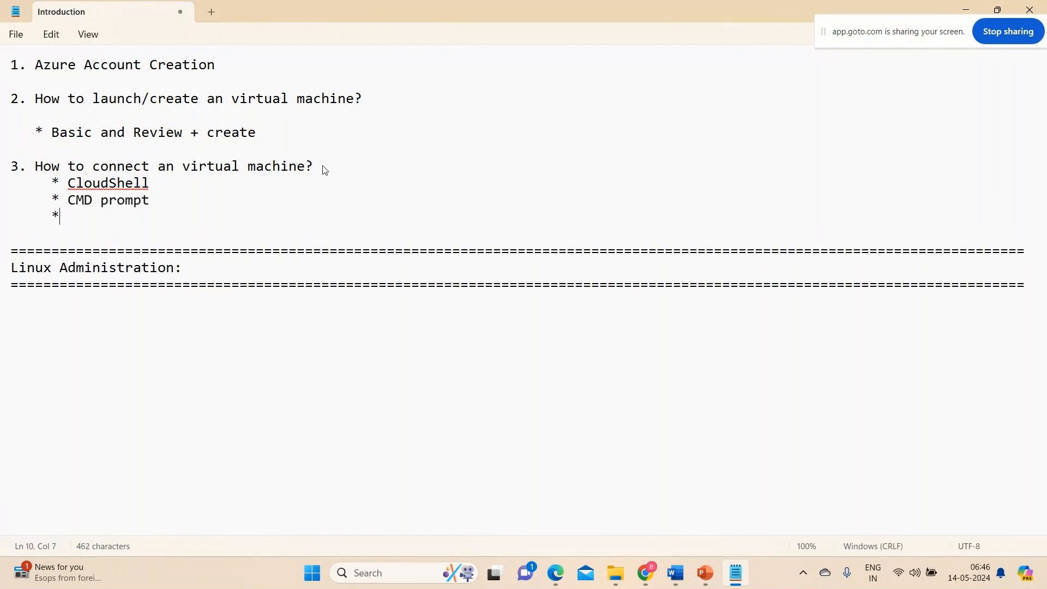
pyautogui.write(' Putty')
pyautogui.click(111, 186)
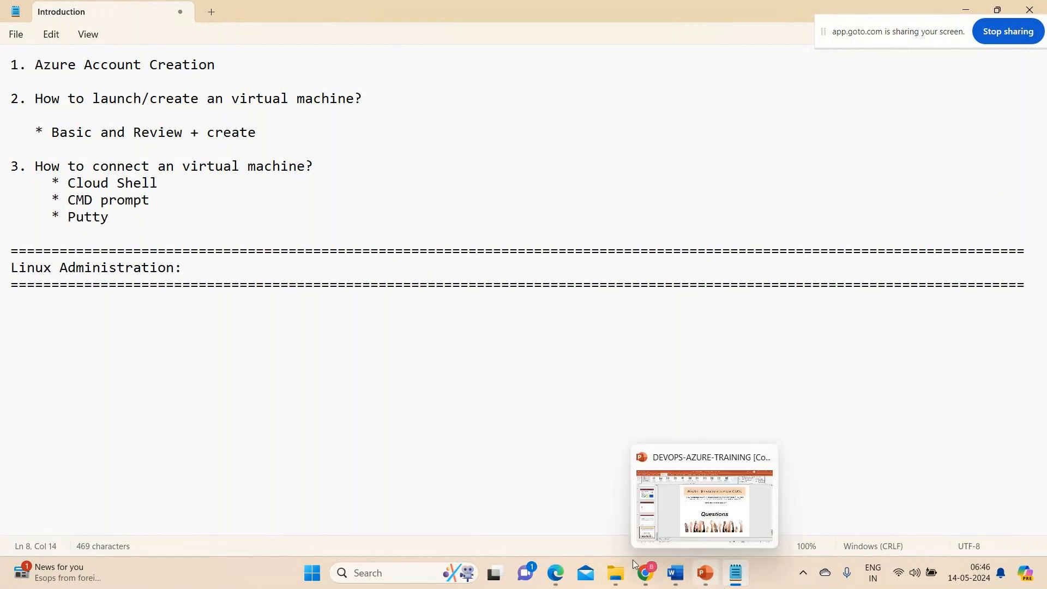
# Switch to the Webserver overview in Chrome, look over its properties, and copy its public IP address.
pyautogui.moveTo(645, 573)
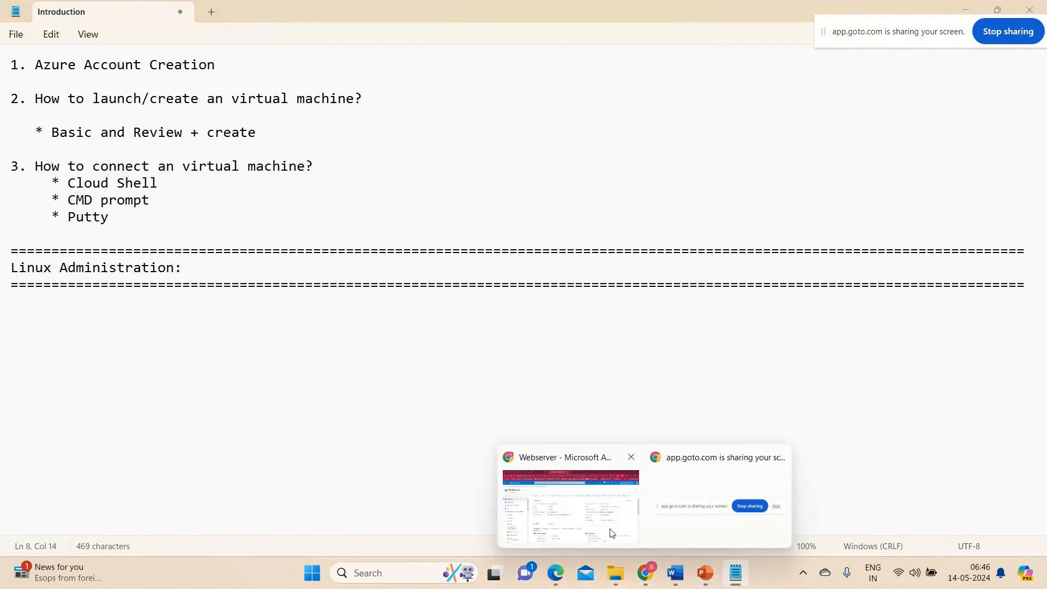
pyautogui.click(610, 533)
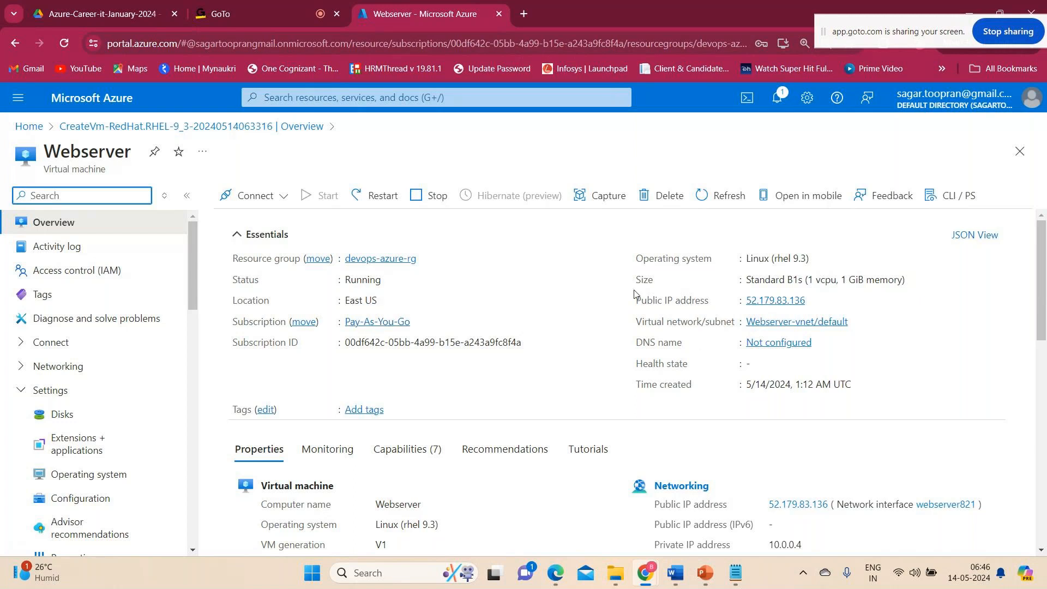
pyautogui.scroll(-2, 540, 409)
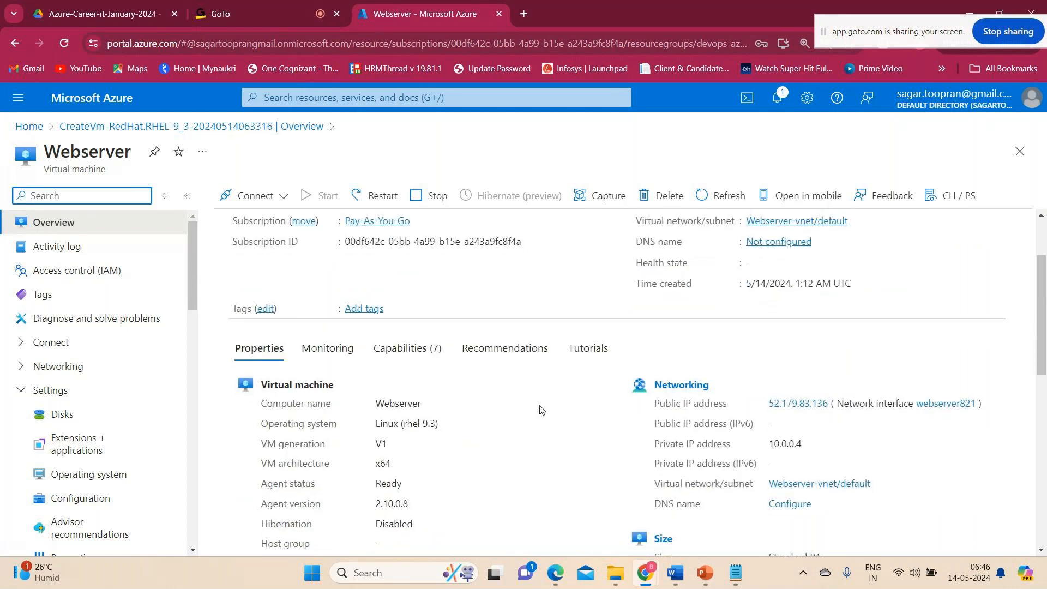
pyautogui.scroll(-8, 540, 409)
pyautogui.scroll(10, 540, 409)
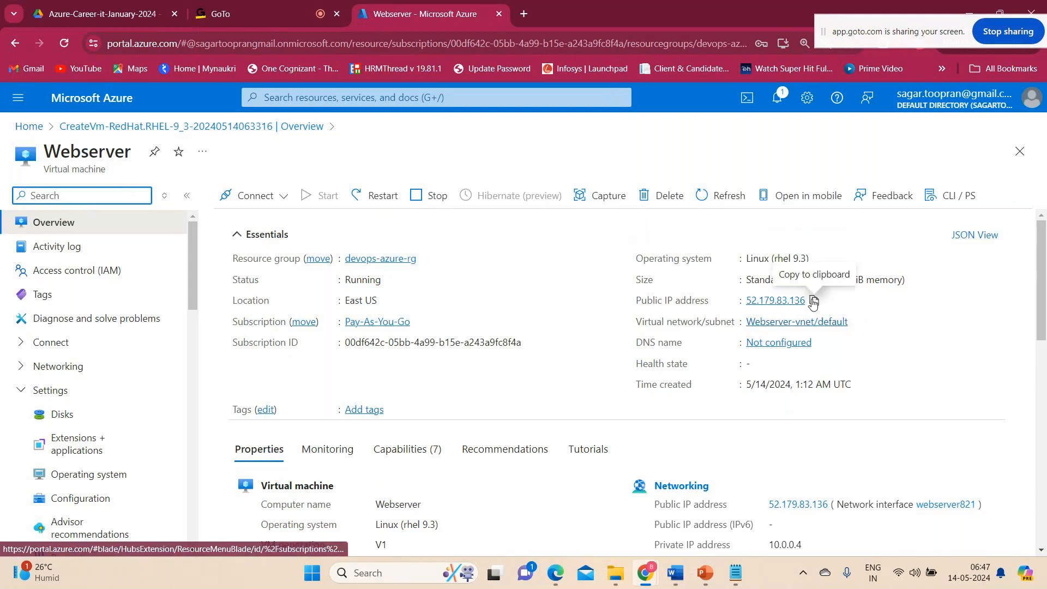
pyautogui.click(814, 302)
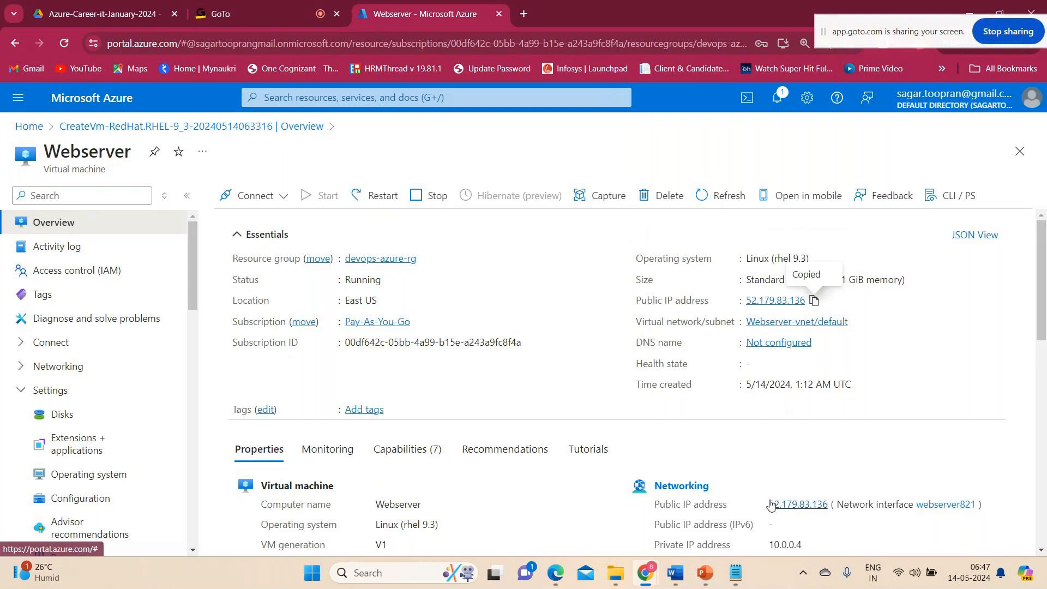
# Try to set up Azure Cloud Shell with Bash, no storage account and the Pay-As-You-Go subscription.
pyautogui.click(747, 98)
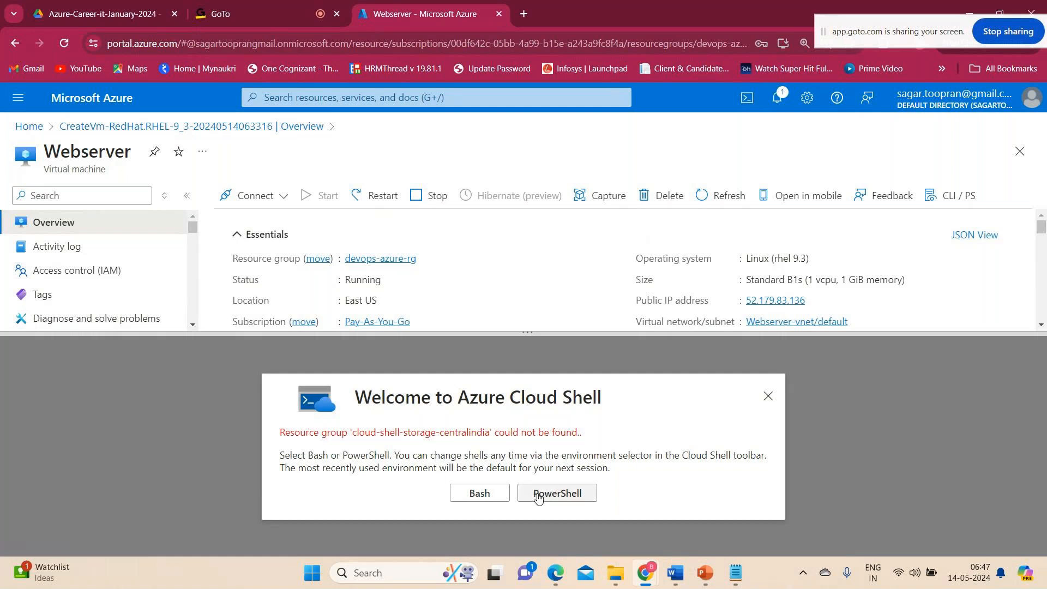
pyautogui.click(480, 494)
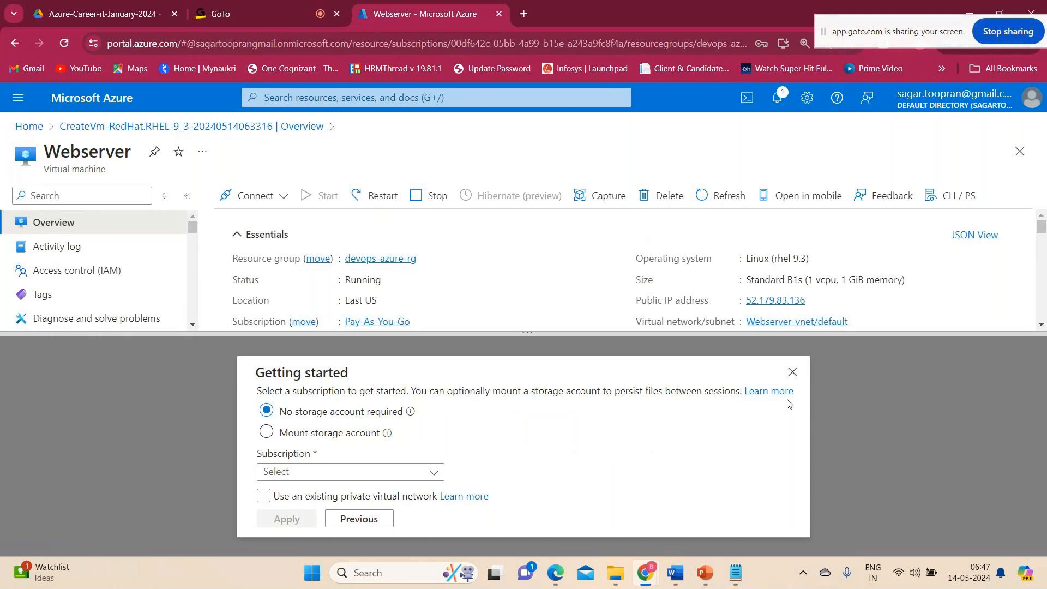
pyautogui.click(436, 480)
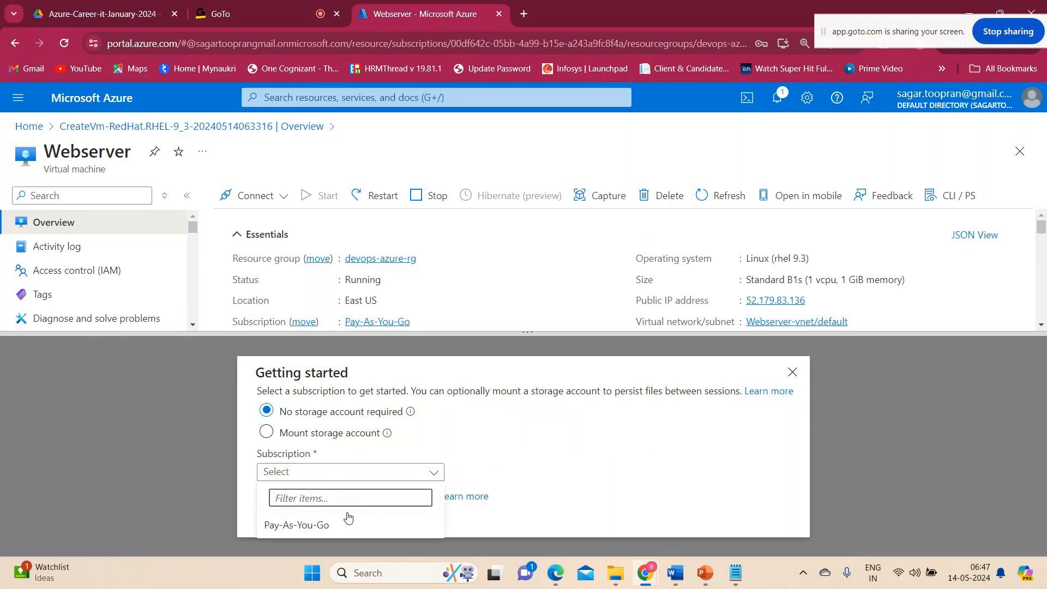
pyautogui.click(330, 526)
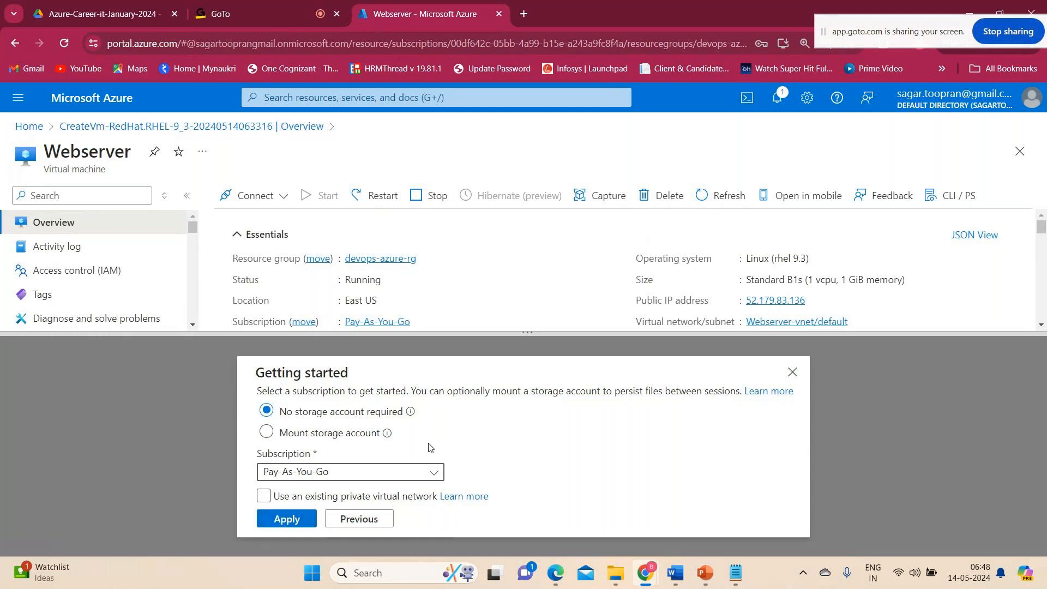
pyautogui.click(792, 372)
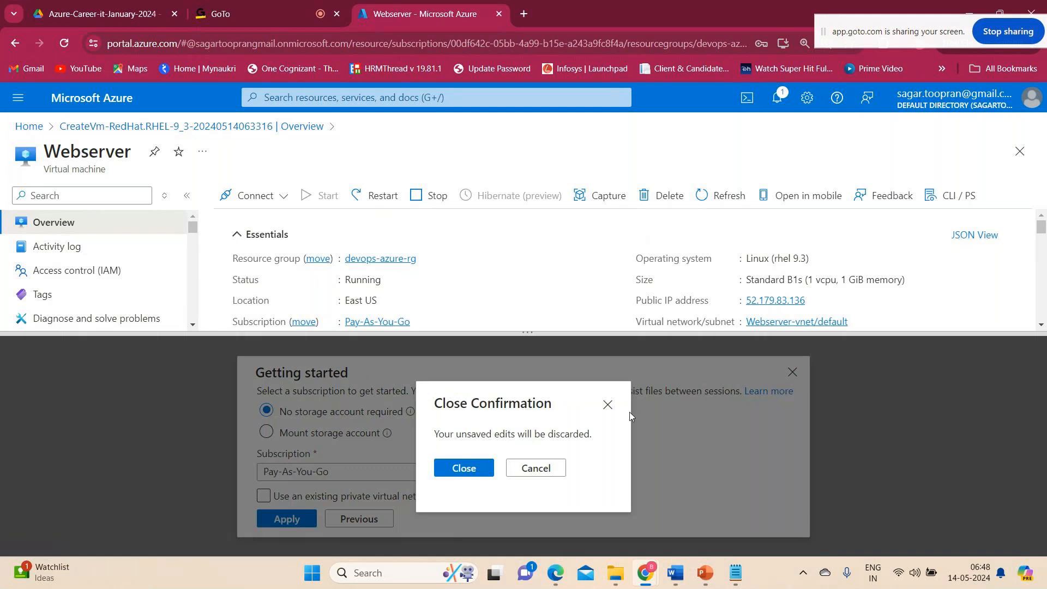
pyautogui.click(534, 470)
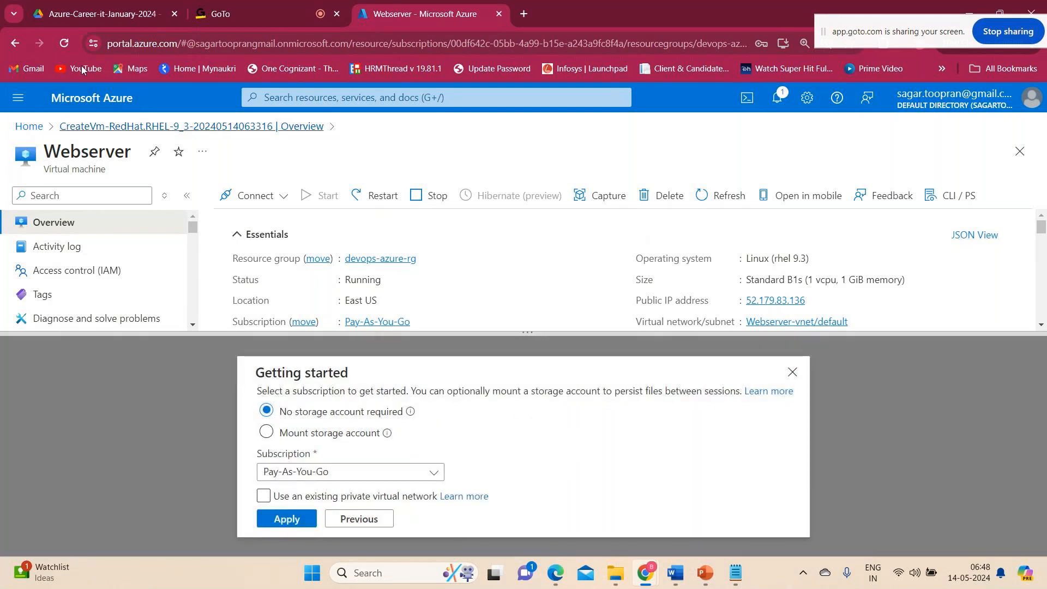
# Open the Resource groups list from the portal home and close the Cloud Shell setup, discarding its unsaved edits.
pyautogui.click(80, 98)
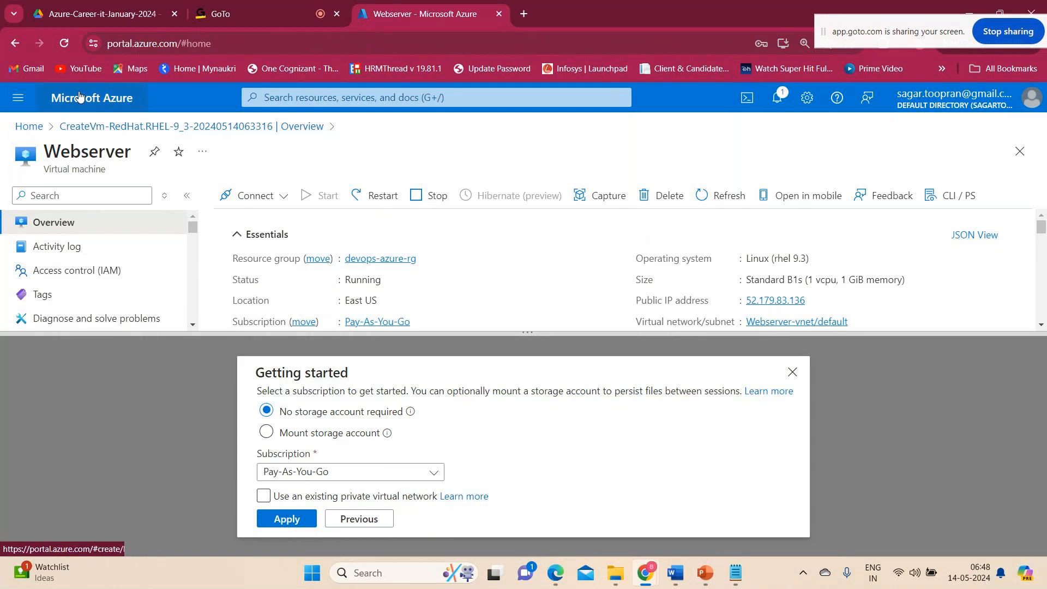
pyautogui.click(317, 188)
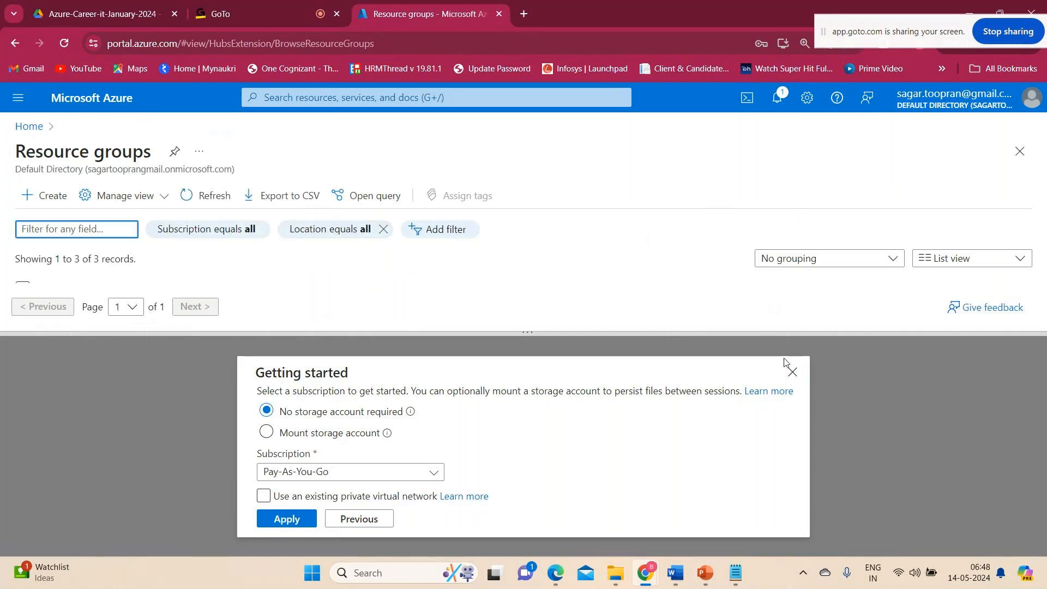
pyautogui.click(794, 373)
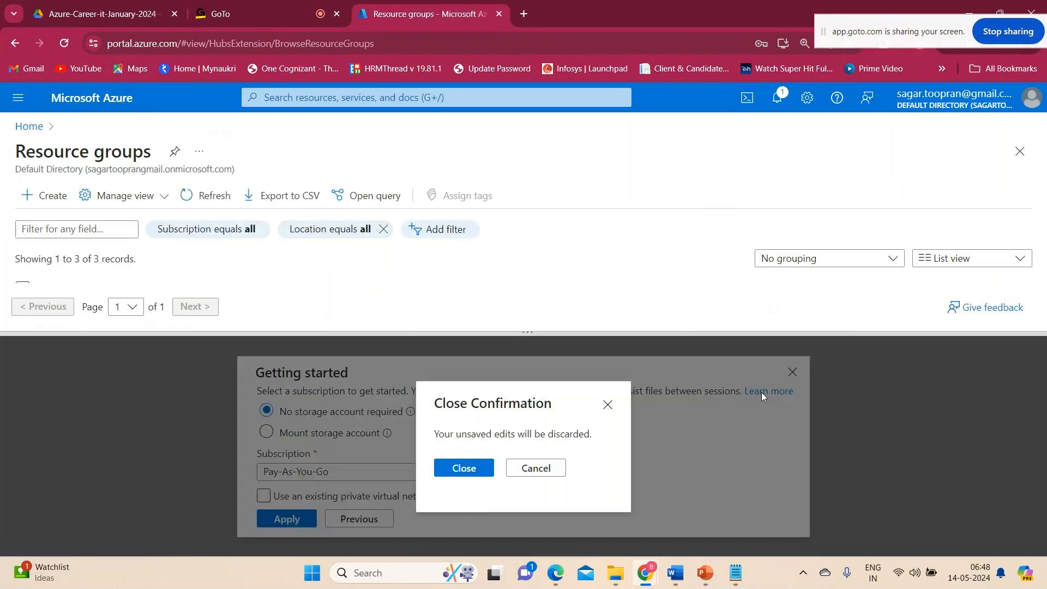
pyautogui.click(471, 461)
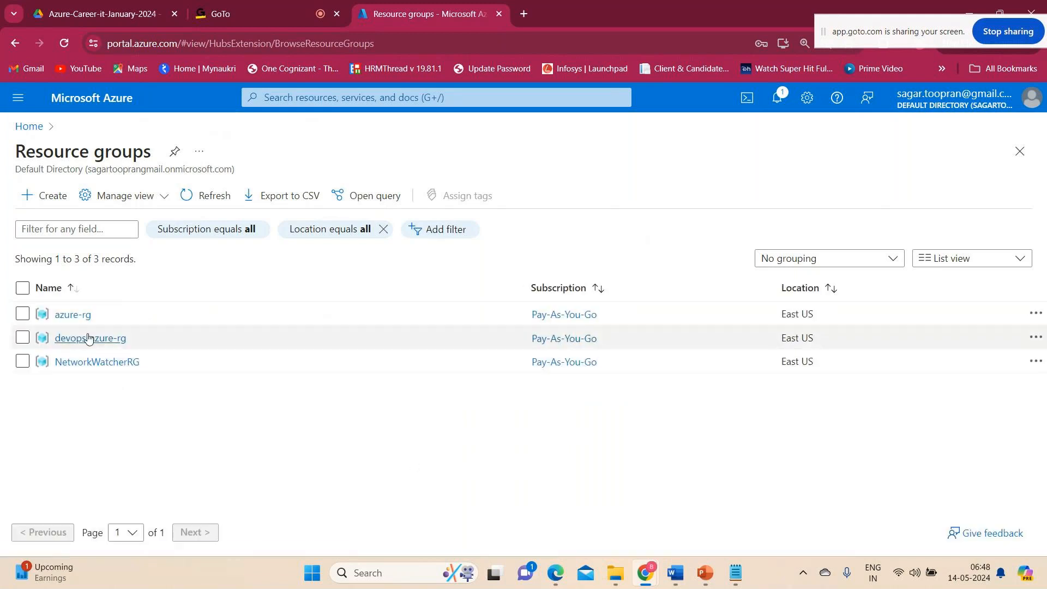
# Return to Webserver through the virtual machines list, and open Cloud Shell and dismiss its welcome dialog.
pyautogui.click(73, 112)
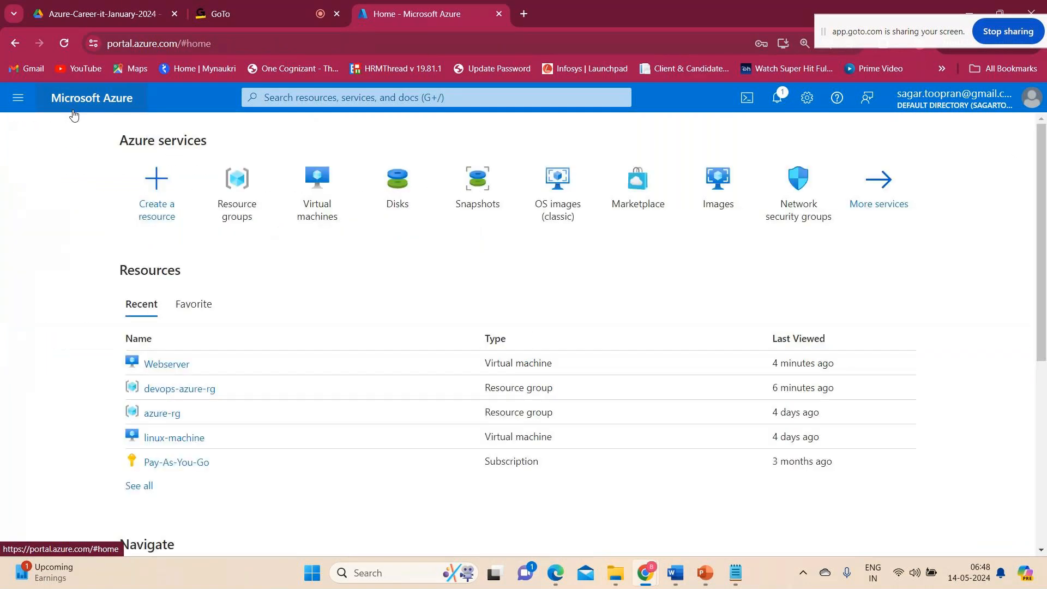
pyautogui.click(301, 190)
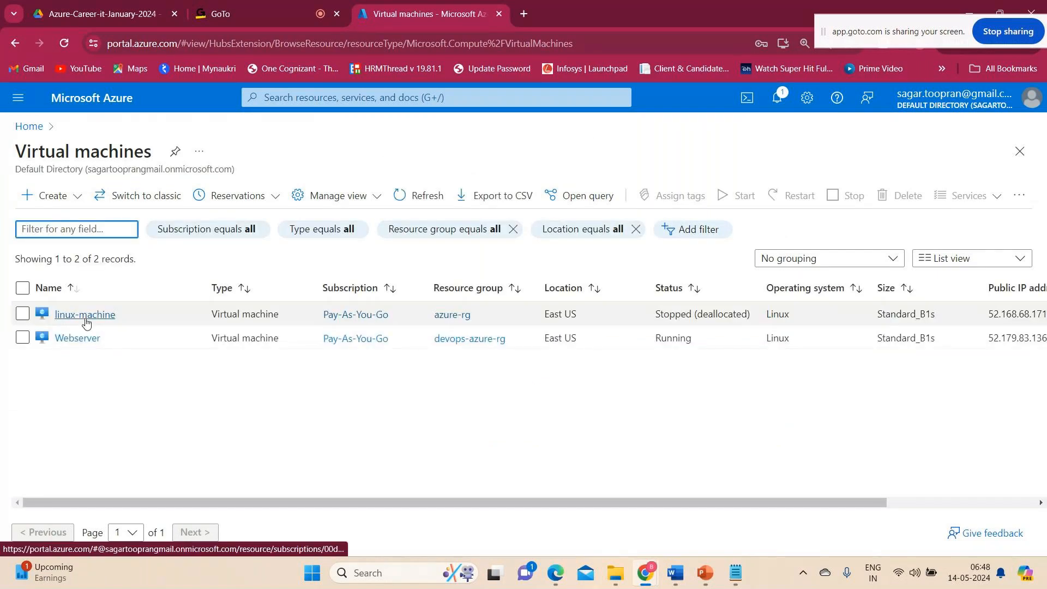
pyautogui.click(82, 338)
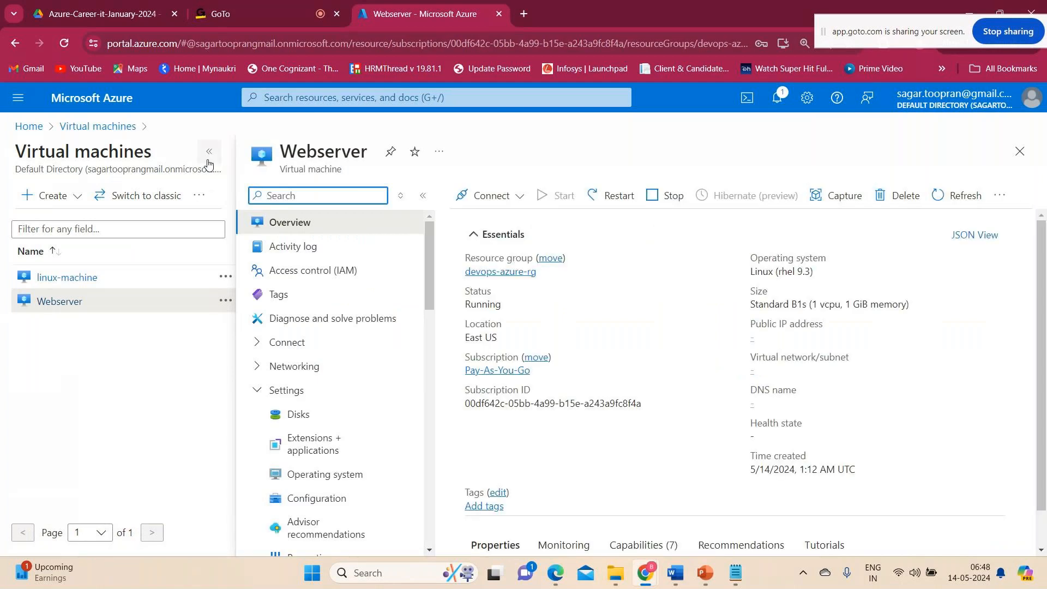
pyautogui.click(746, 98)
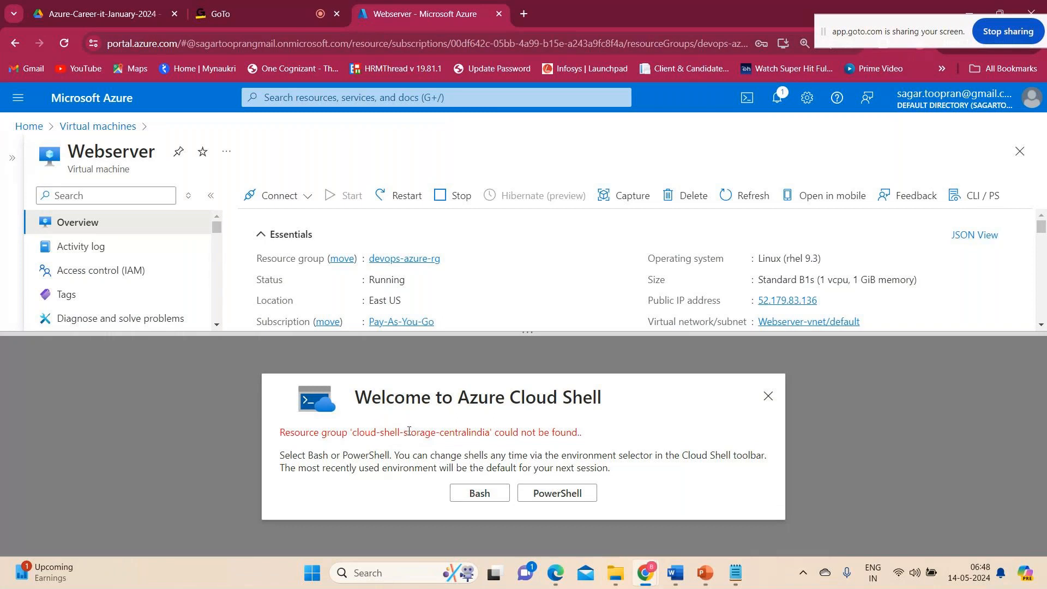
pyautogui.click(768, 397)
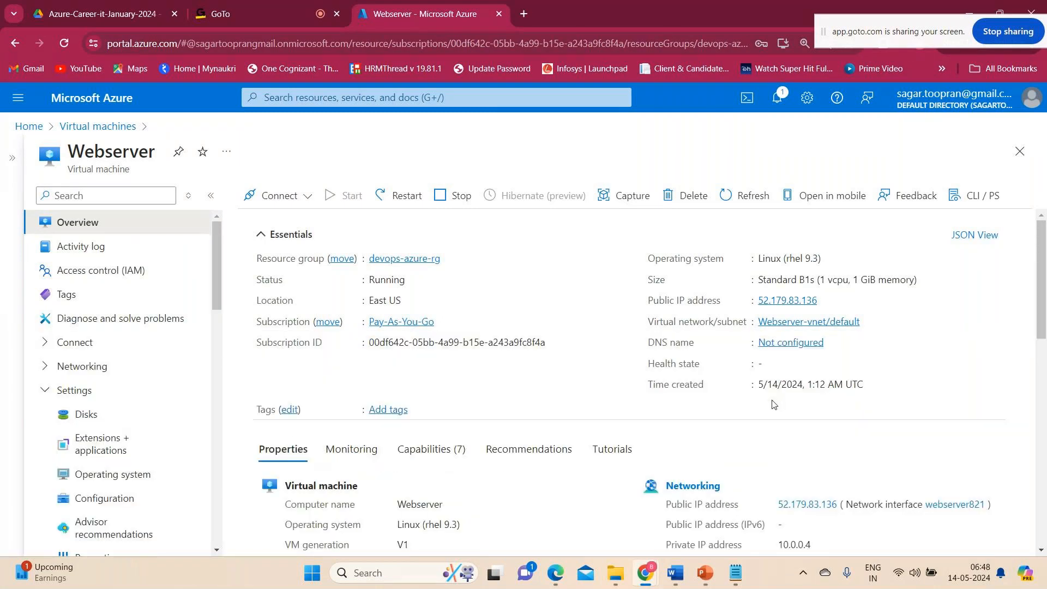
# Switch to the Introduction notes, append "- pending" to the Cloud Shell bullet and add a dash after the CMD prompt bullet.
pyautogui.click(736, 573)
pyautogui.write('- pending')
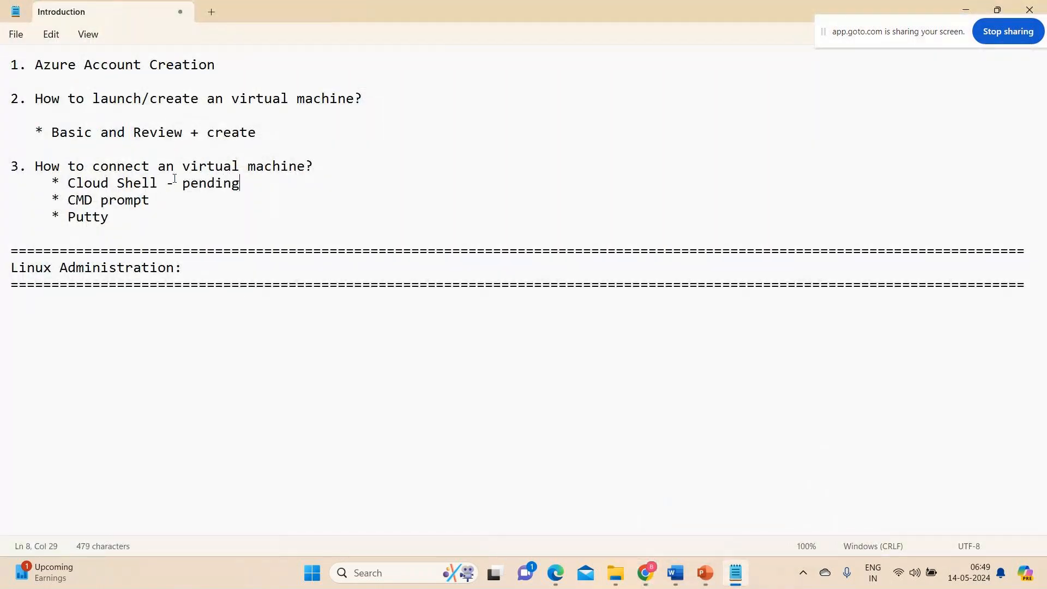
pyautogui.click(192, 198)
pyautogui.write('-')
pyautogui.moveTo(645, 573)
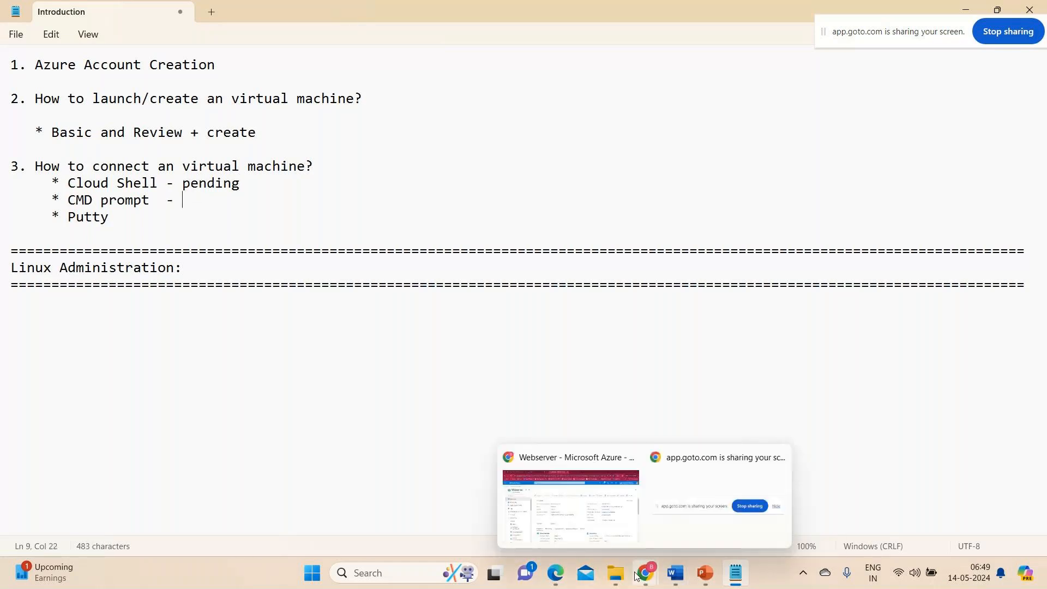
pyautogui.click(602, 534)
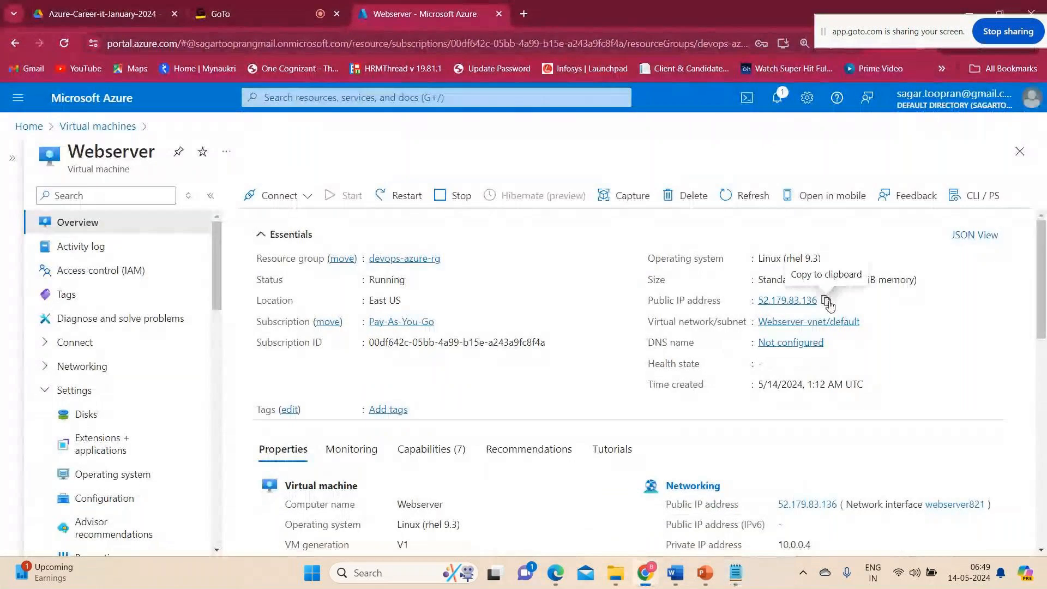
pyautogui.click(827, 301)
pyautogui.hotkey('alt', 'Tab')
pyautogui.click(126, 215)
pyautogui.click(241, 205)
pyautogui.write('s')
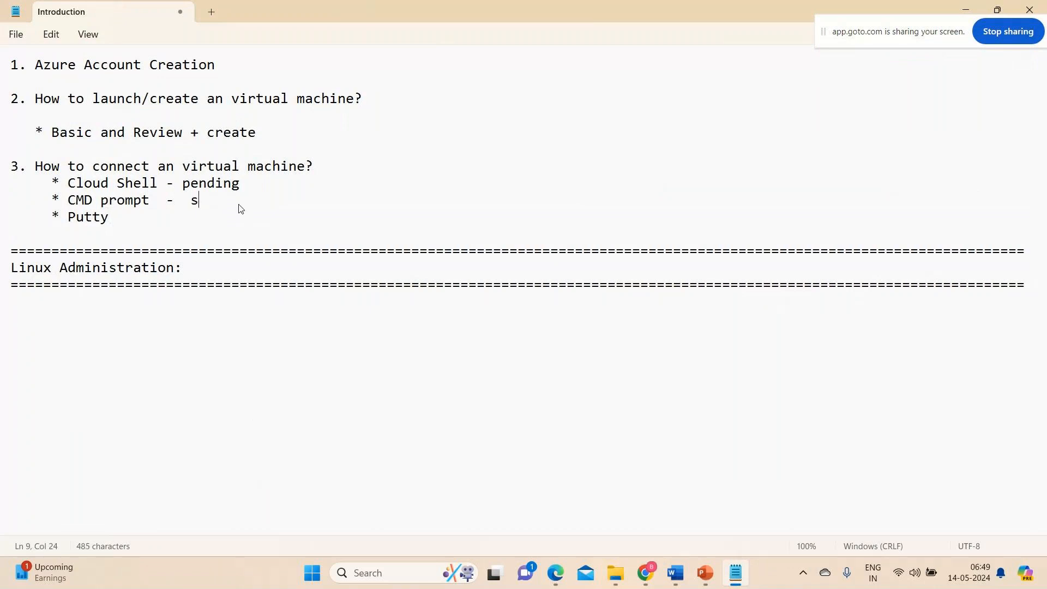
pyautogui.write('sh azureuser@')
pyautogui.hotkey('ctrl', 'v')
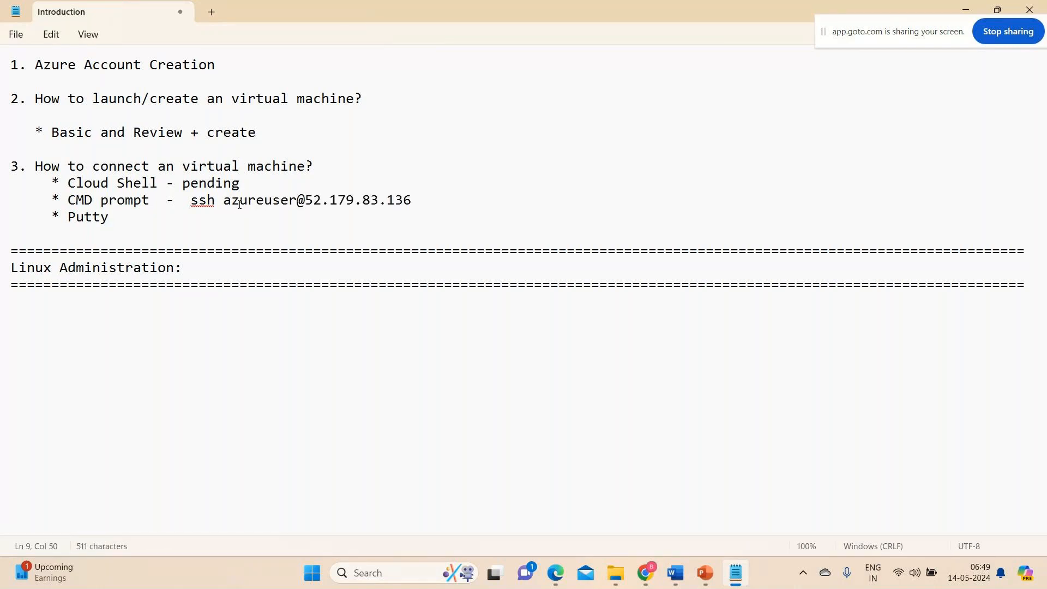
# Add the line "passwd >" below the ssh command, aligned with it.
pyautogui.press('Return')
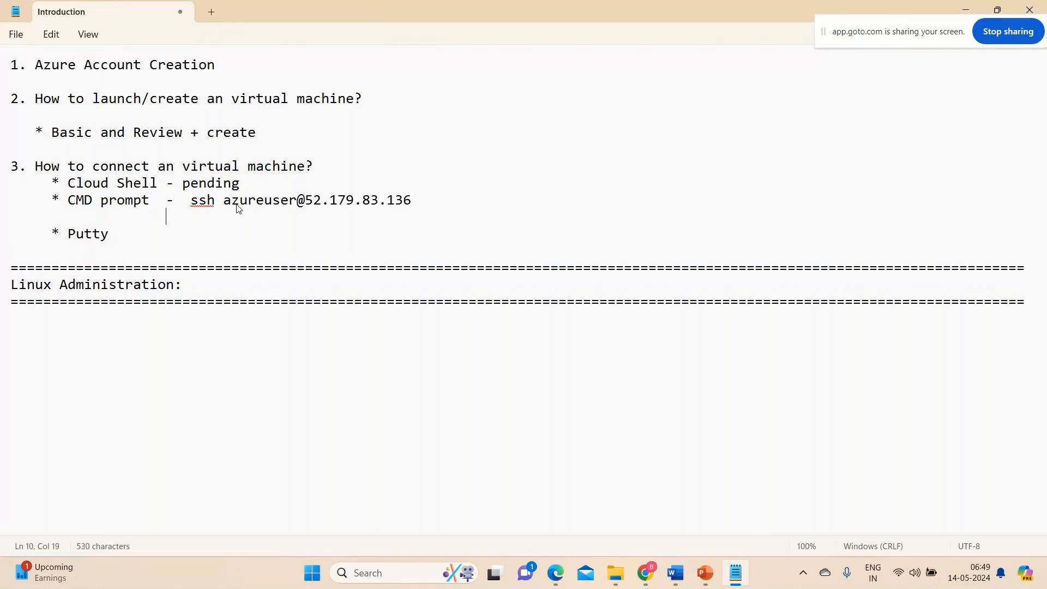
pyautogui.write('a')
pyautogui.press('BackSpace')
pyautogui.write('passwd ')
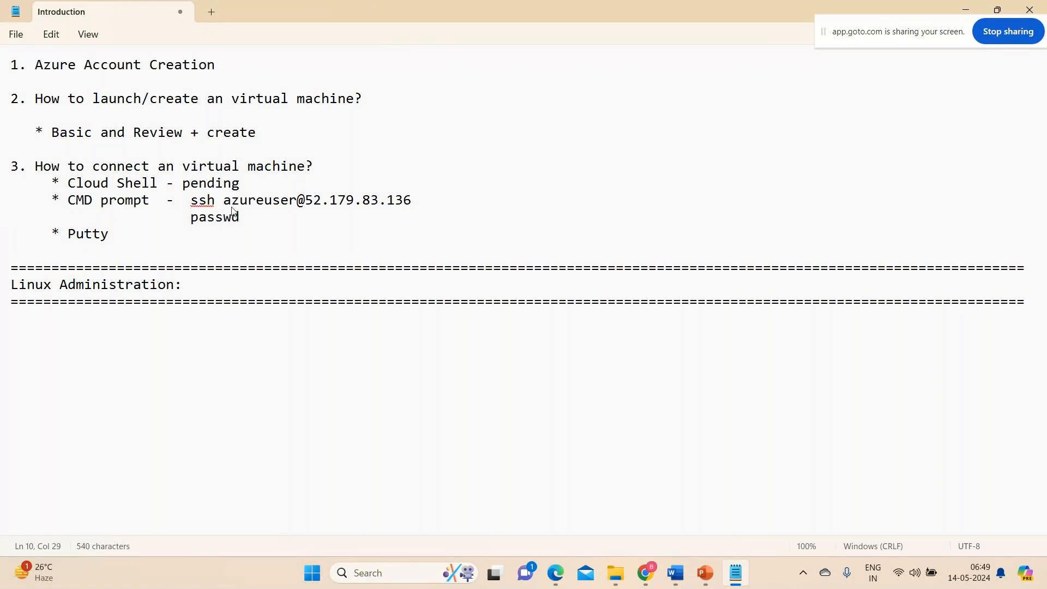
pyautogui.write('>')
# Search Windows for "cmd" and open Command Prompt.
pyautogui.click(410, 581)
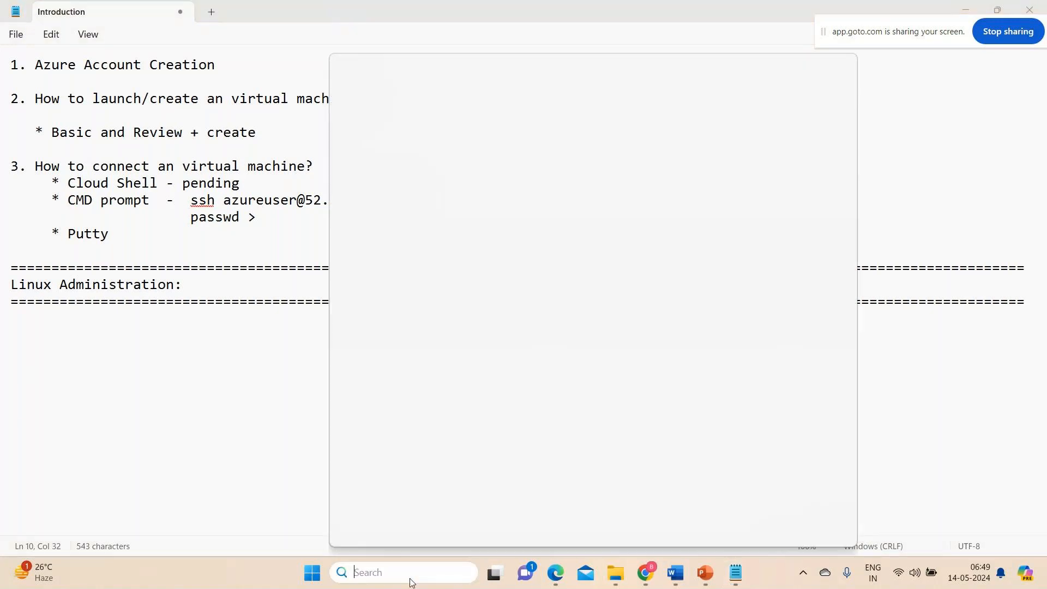
pyautogui.write('cmd')
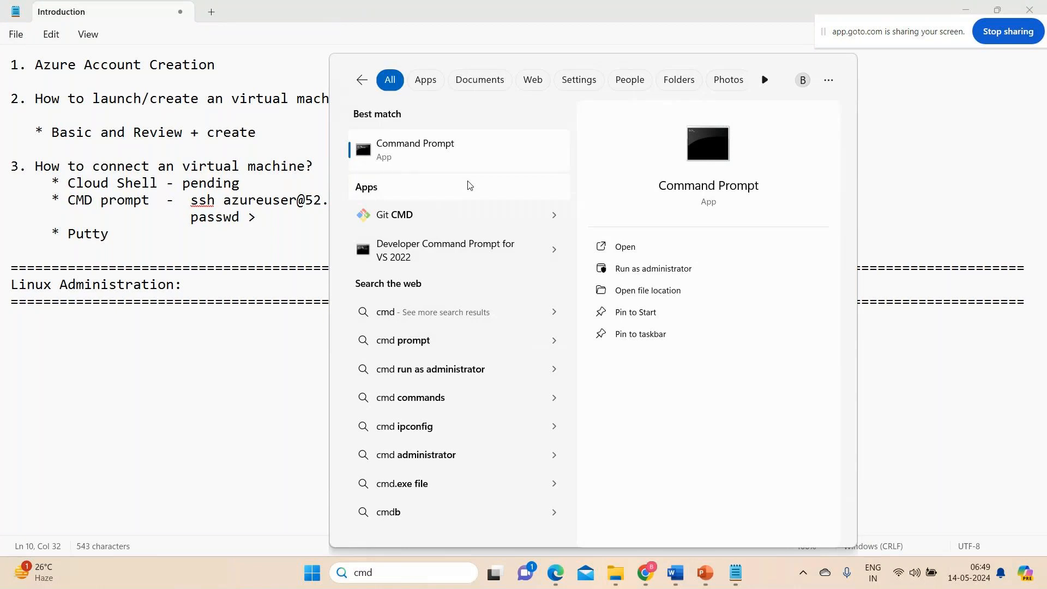
pyautogui.click(716, 148)
pyautogui.press('Return')
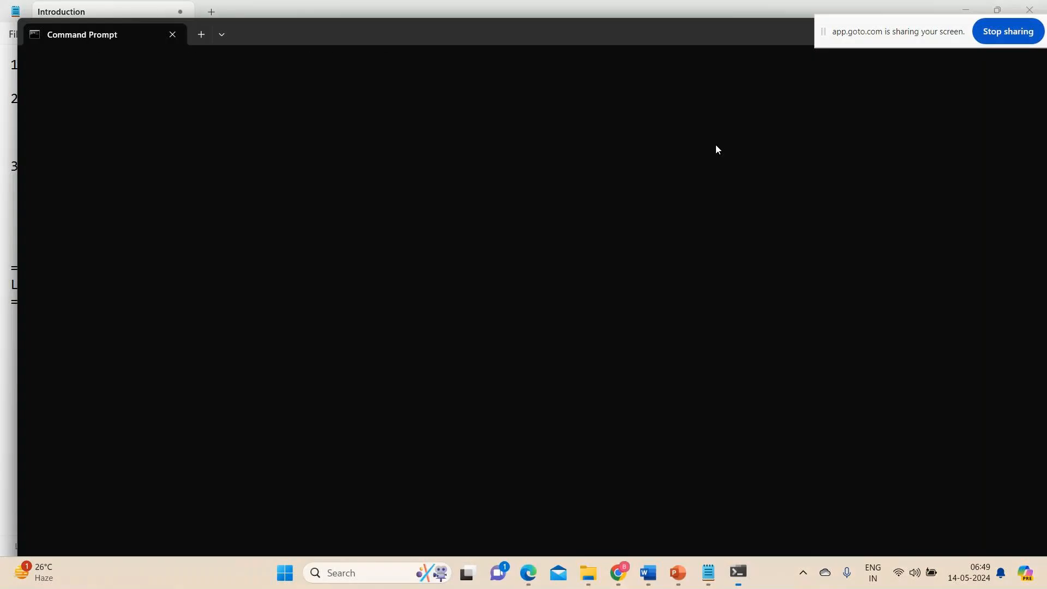
pyautogui.write('ssh azureuser@')
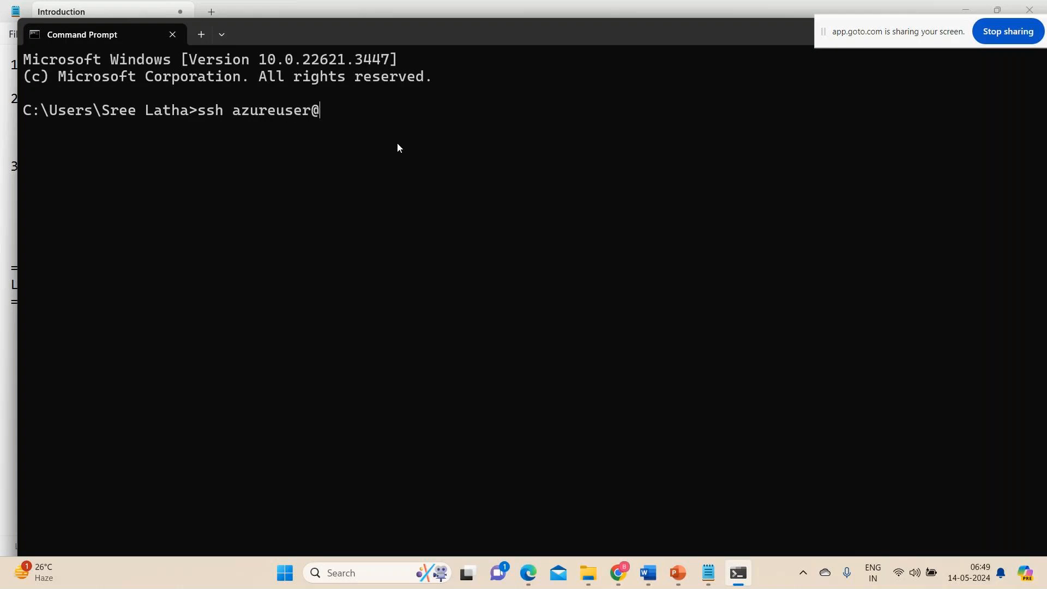
pyautogui.write('52.179.83.136')
pyautogui.press('Return')
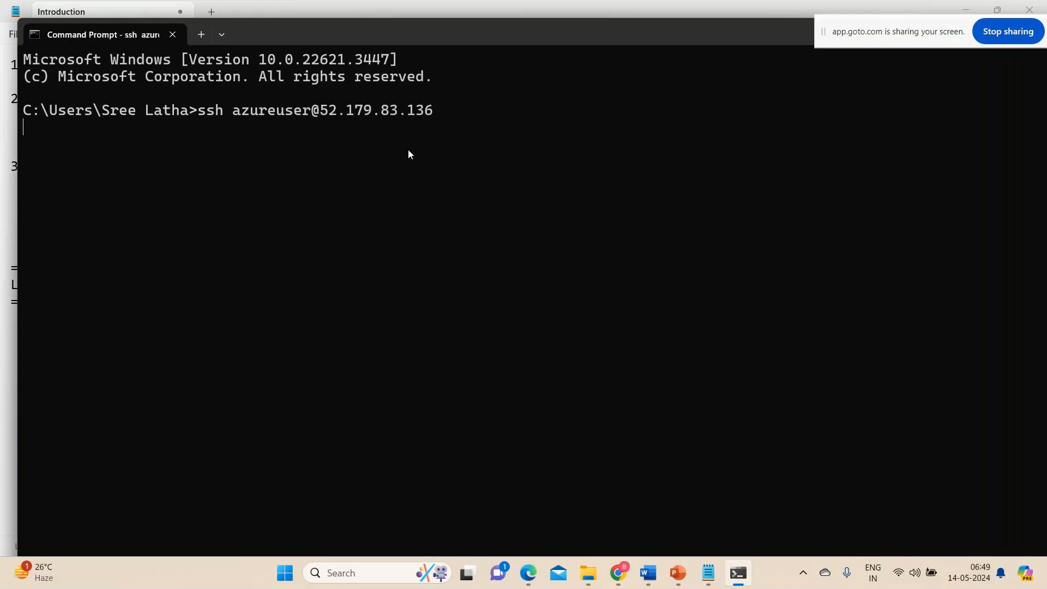
pyautogui.write('yes')
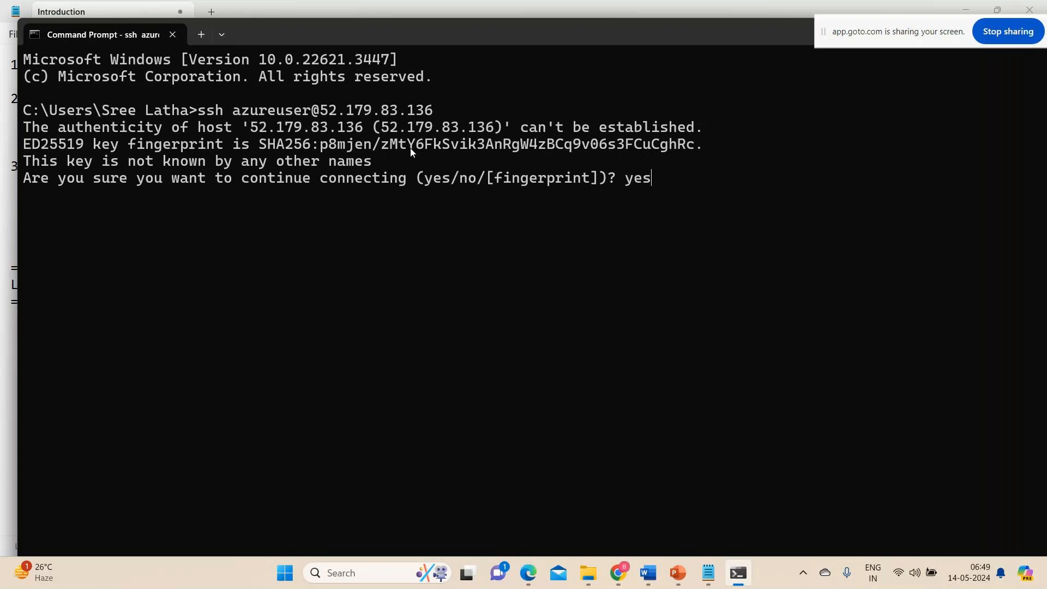
pyautogui.press('Return')
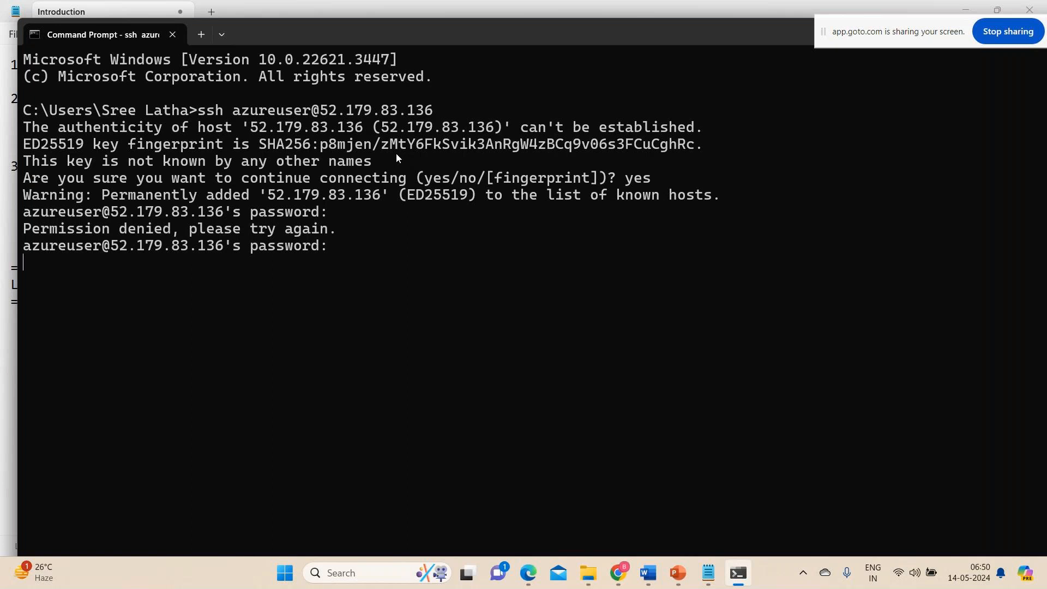
# Log in to Webserver over SSH in Command Prompt by entering the azureuser account password.
pyautogui.press('Return')
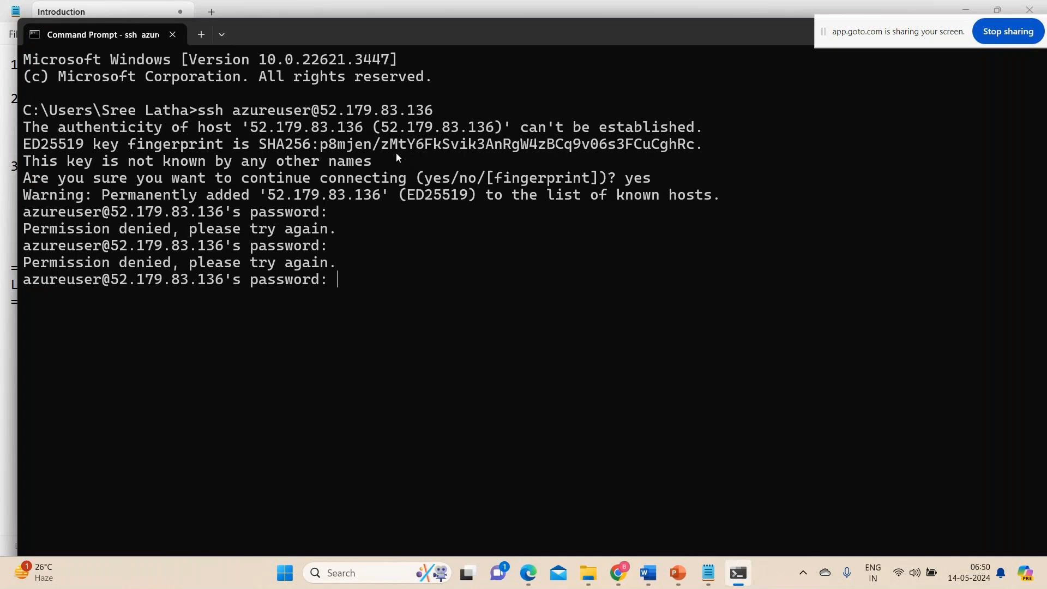
pyautogui.press('capslock')
pyautogui.press('capslock')
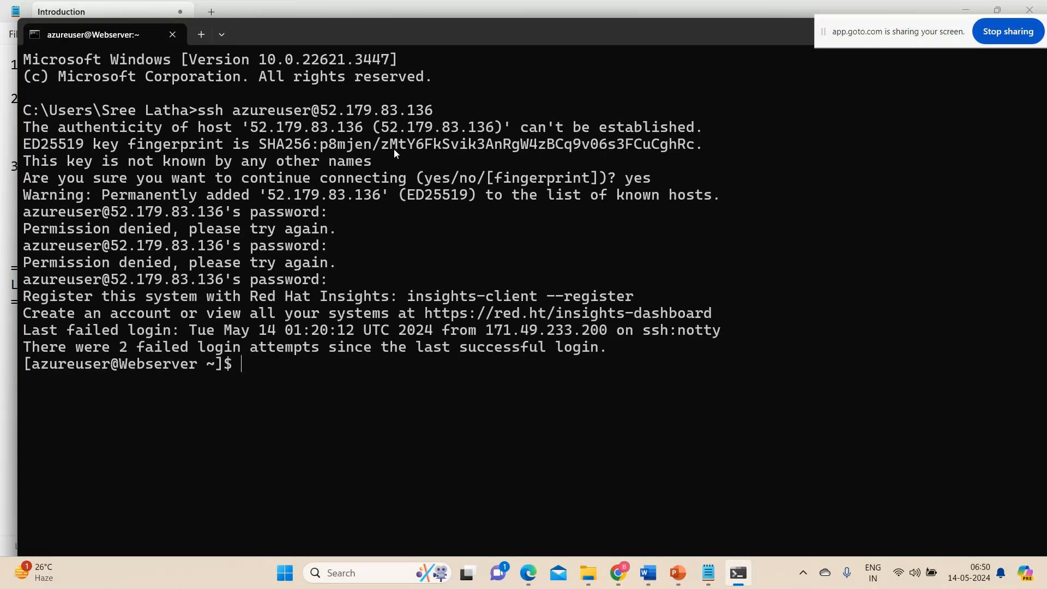
pyautogui.press('Return')
pyautogui.press('Return')
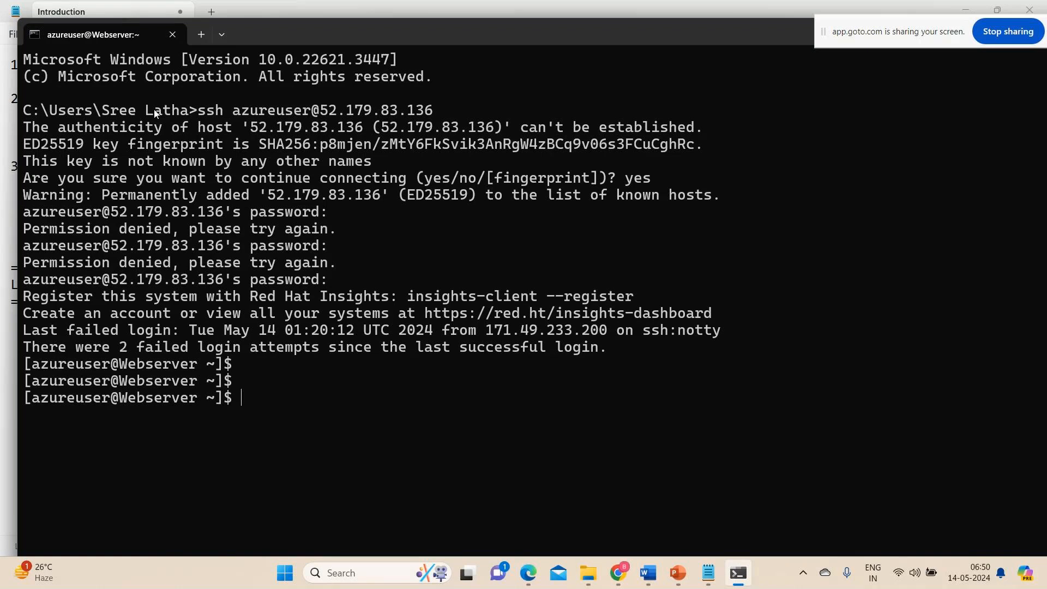
# Point out the local prompt path and query Webserver's IP address with "hostname -i".
pyautogui.moveTo(186, 109); pyautogui.dragTo(23, 109)
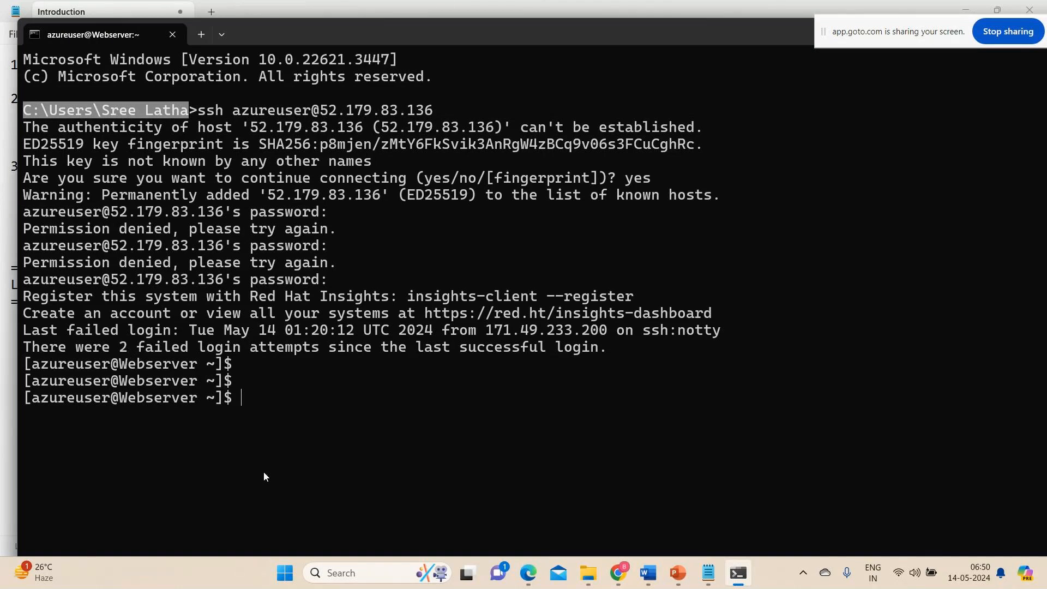
pyautogui.write('hos')
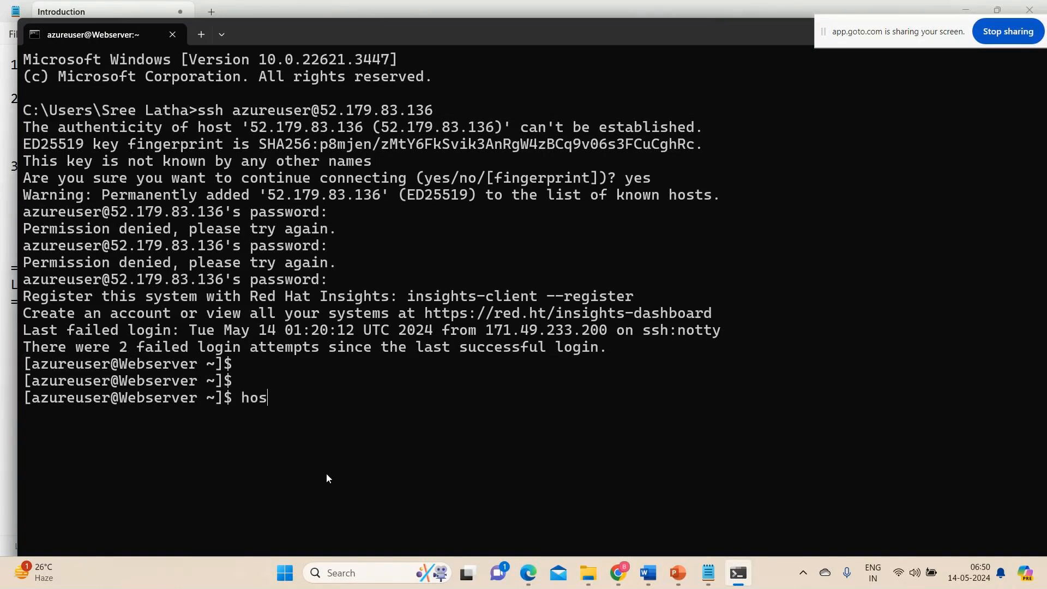
pyautogui.write('tname -i')
pyautogui.press('Return')
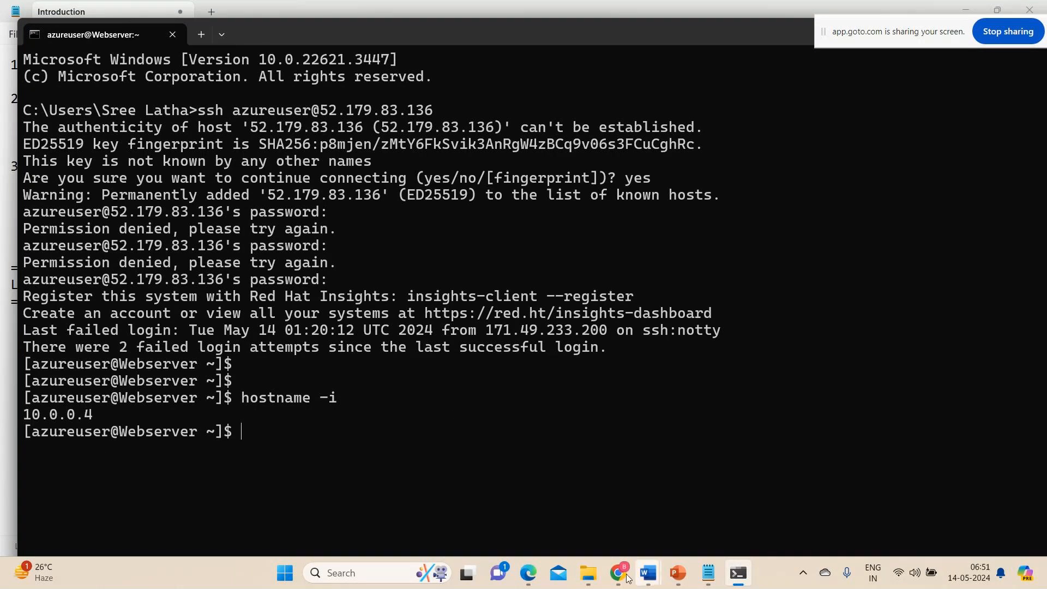
# Compare Webserver's private IP address in the Azure portal with the "hostname -i" output in Command Prompt.
pyautogui.moveTo(618, 572)
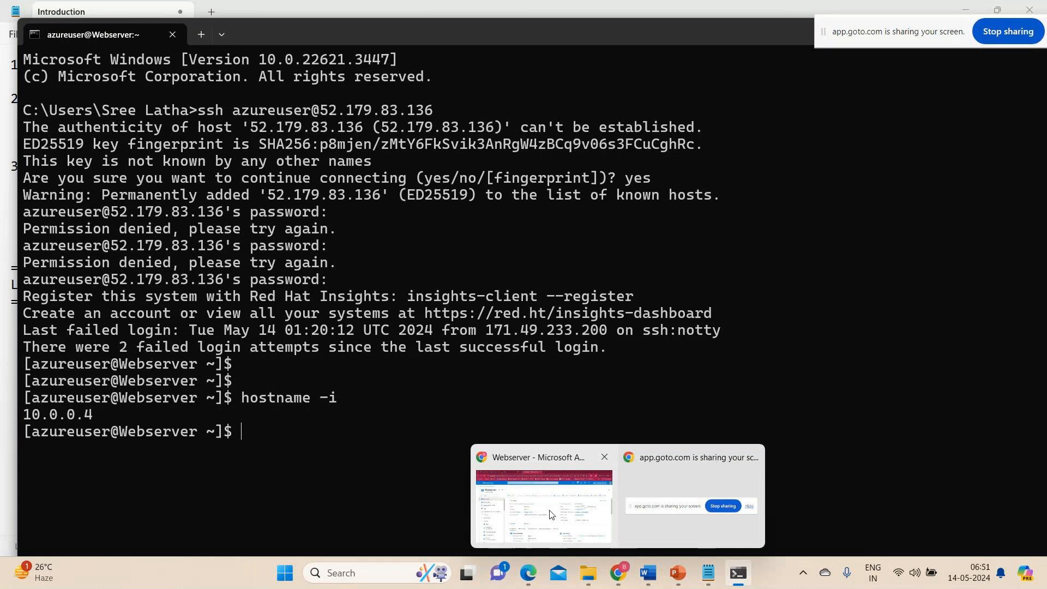
pyautogui.click(550, 514)
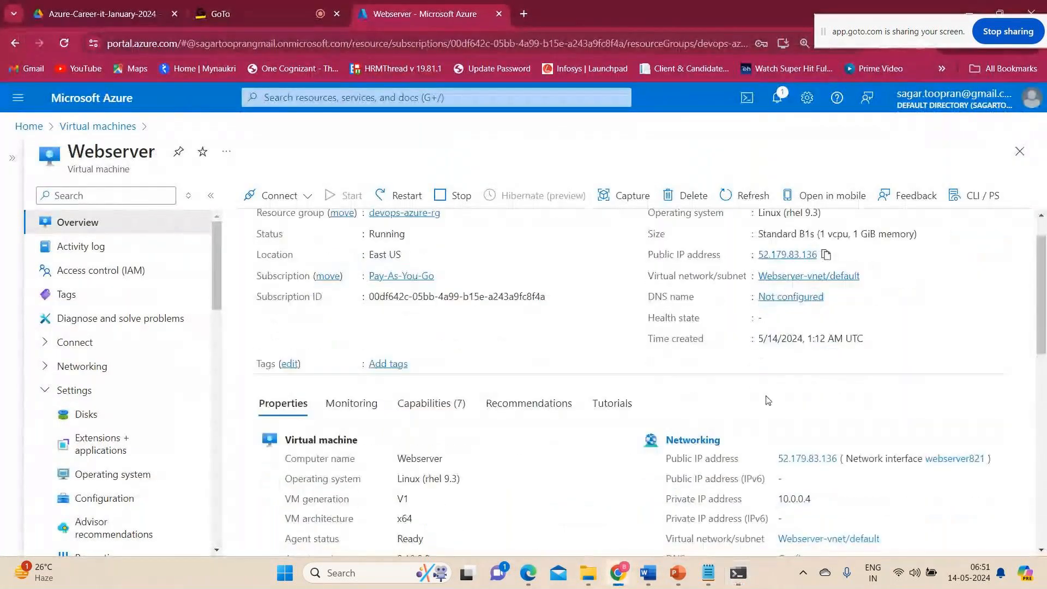
pyautogui.scroll(-2, 767, 401)
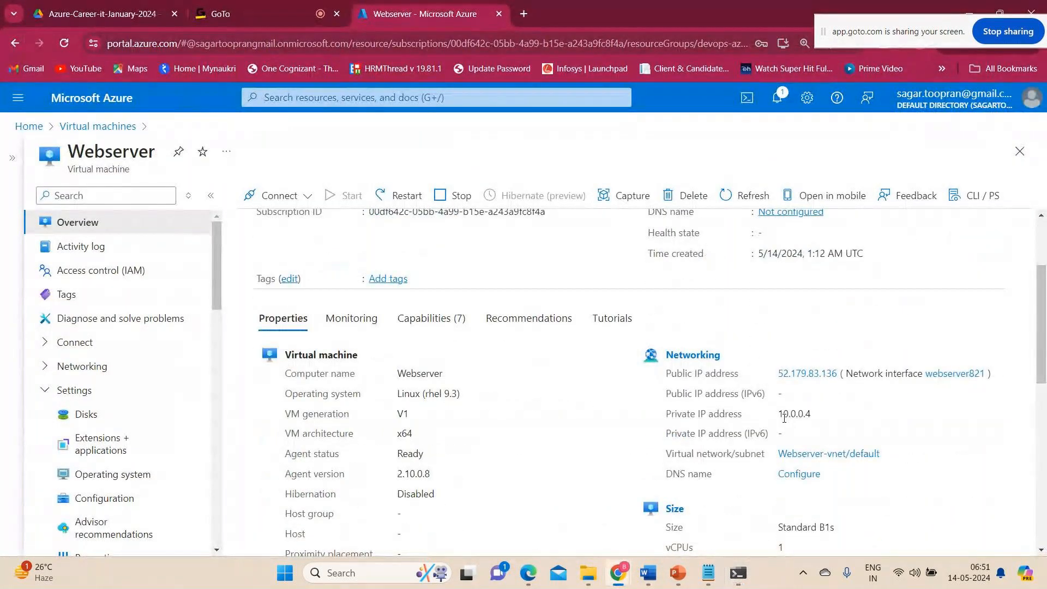
pyautogui.doubleClick(790, 416)
pyautogui.click(740, 578)
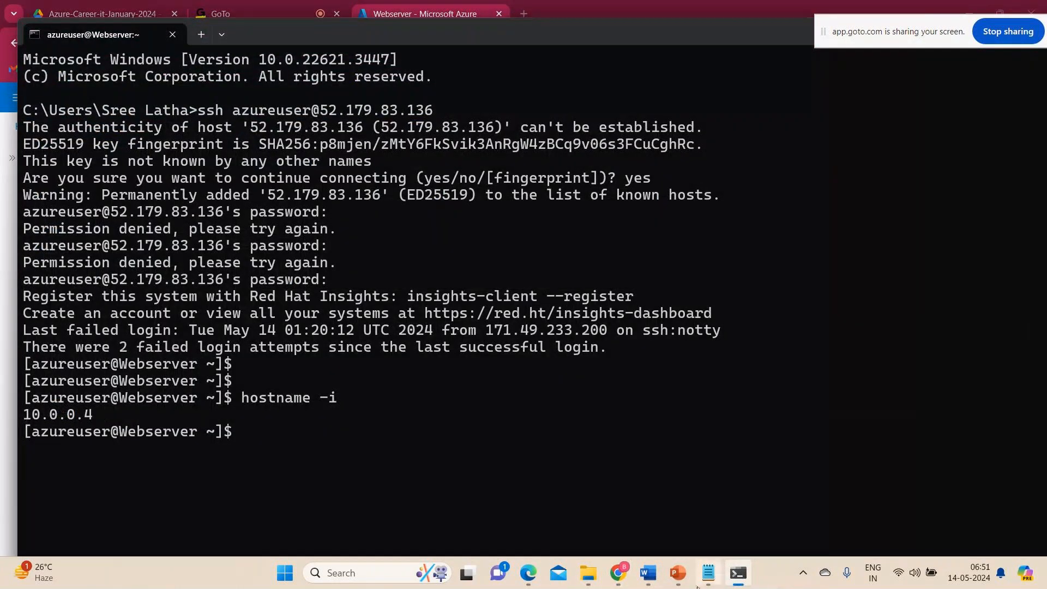
pyautogui.moveTo(618, 574)
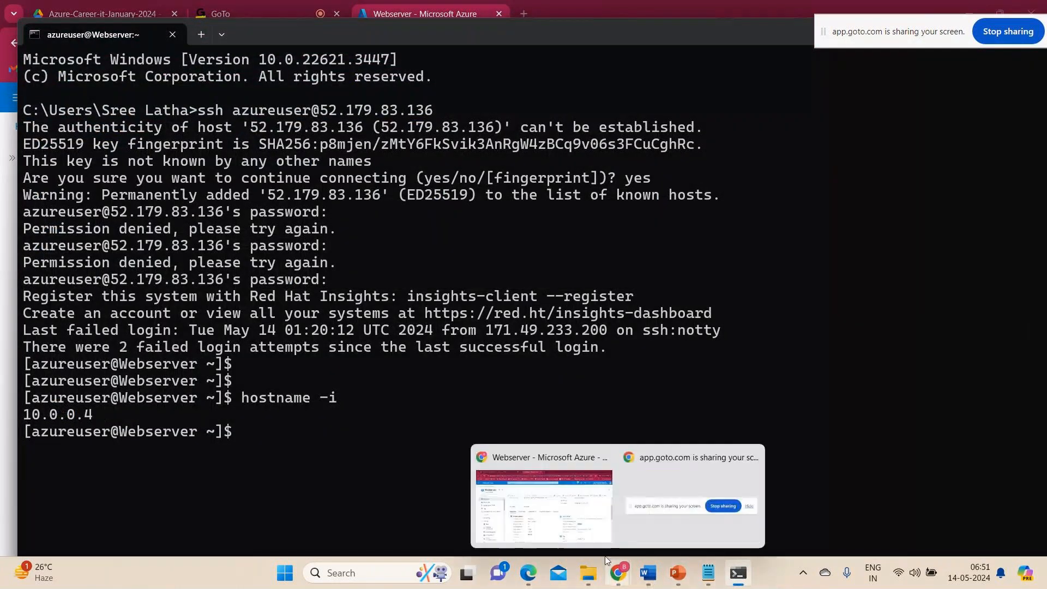
pyautogui.click(560, 497)
pyautogui.scroll(2, 805, 457)
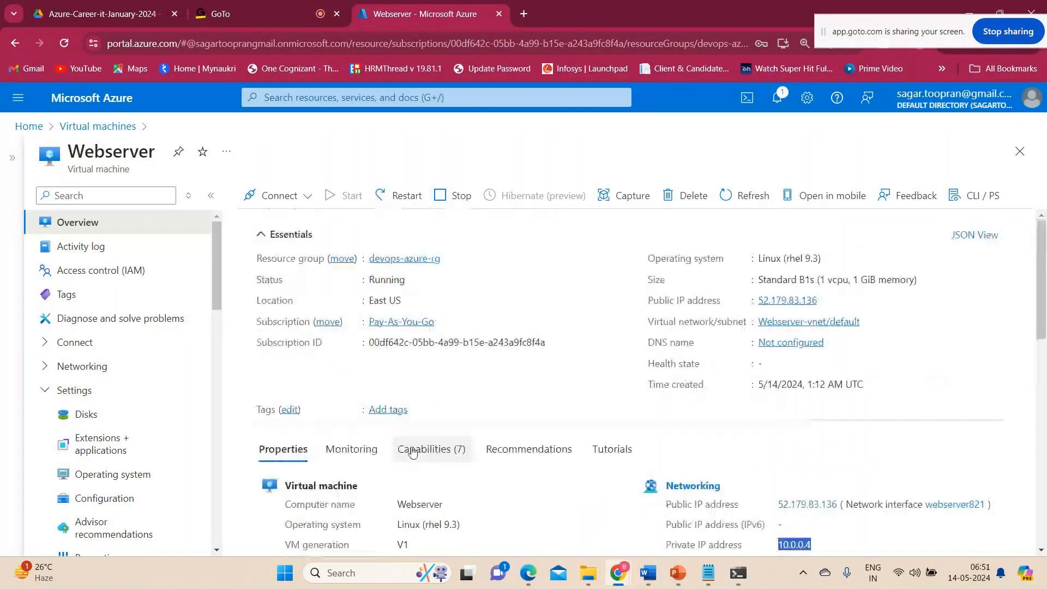
pyautogui.click(734, 576)
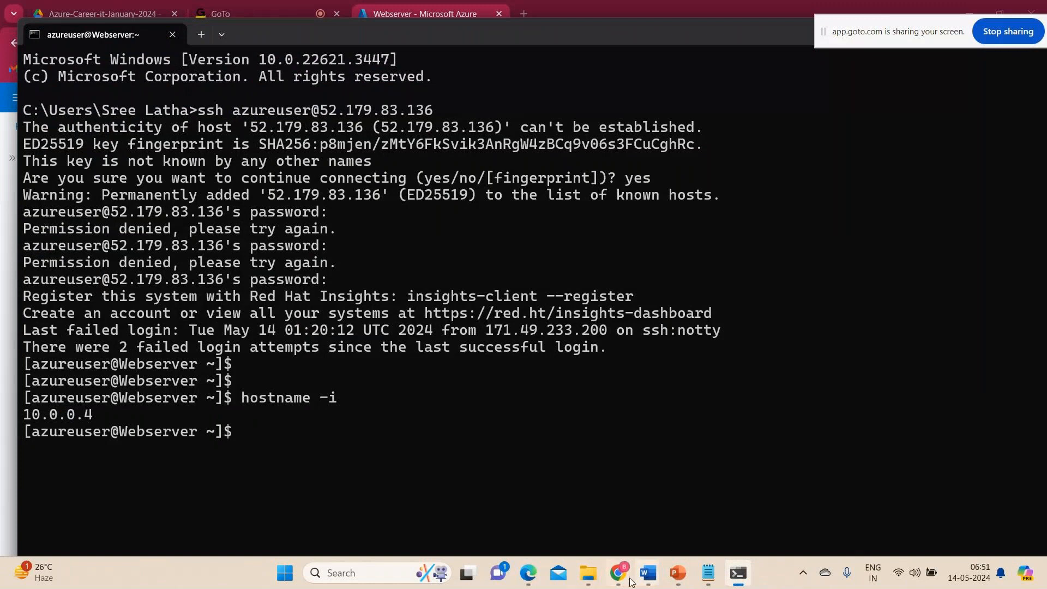
# Return to Webserver's overview in the Azure portal and copy its public IP address.
pyautogui.moveTo(618, 573)
pyautogui.click(566, 511)
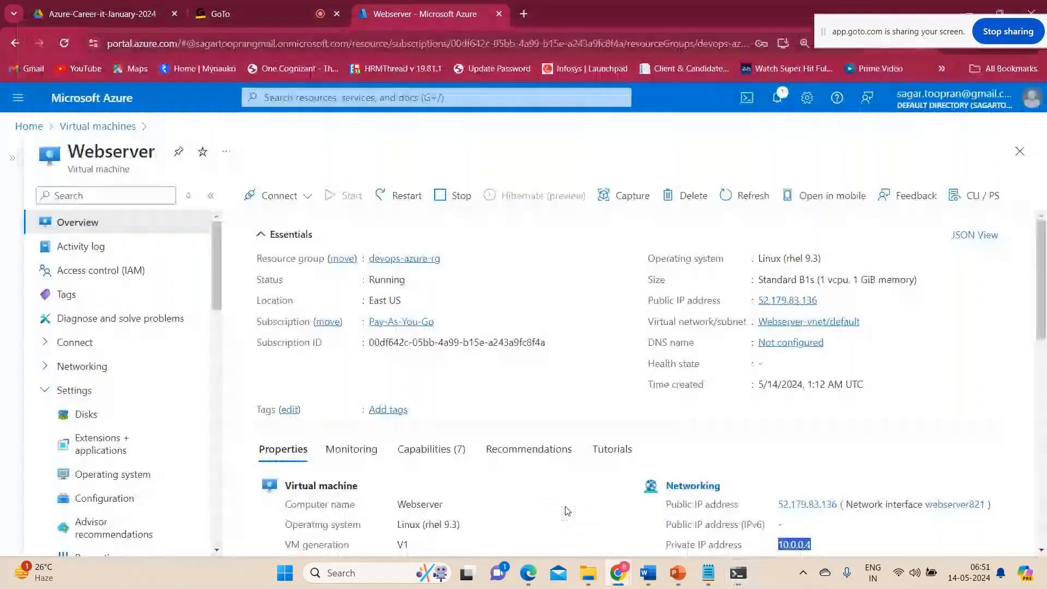
pyautogui.click(825, 303)
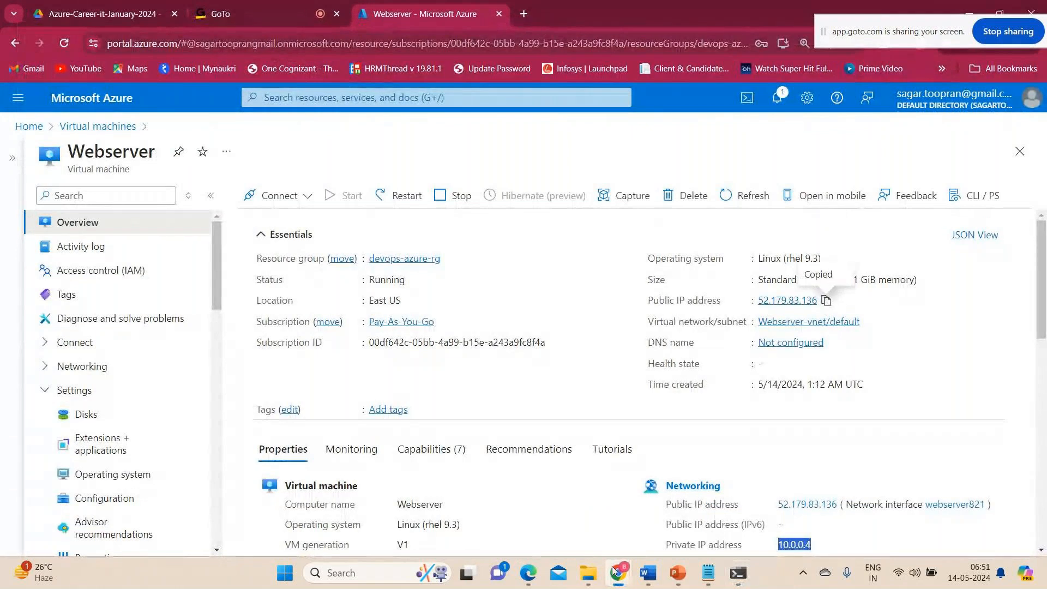
# Search Windows for "putty" and open putty.exe.
pyautogui.click(354, 572)
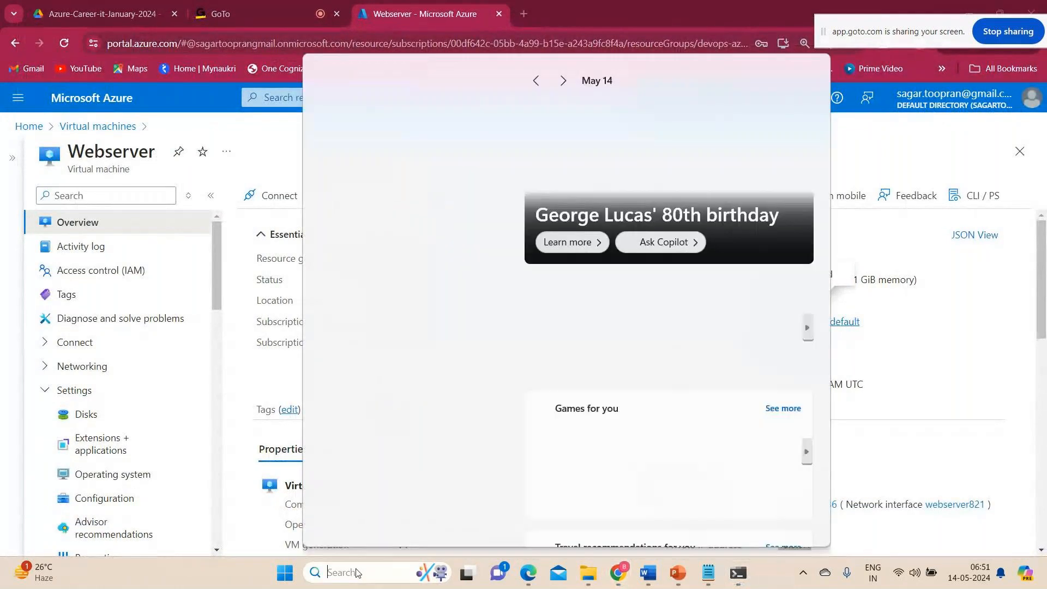
pyautogui.write('putty')
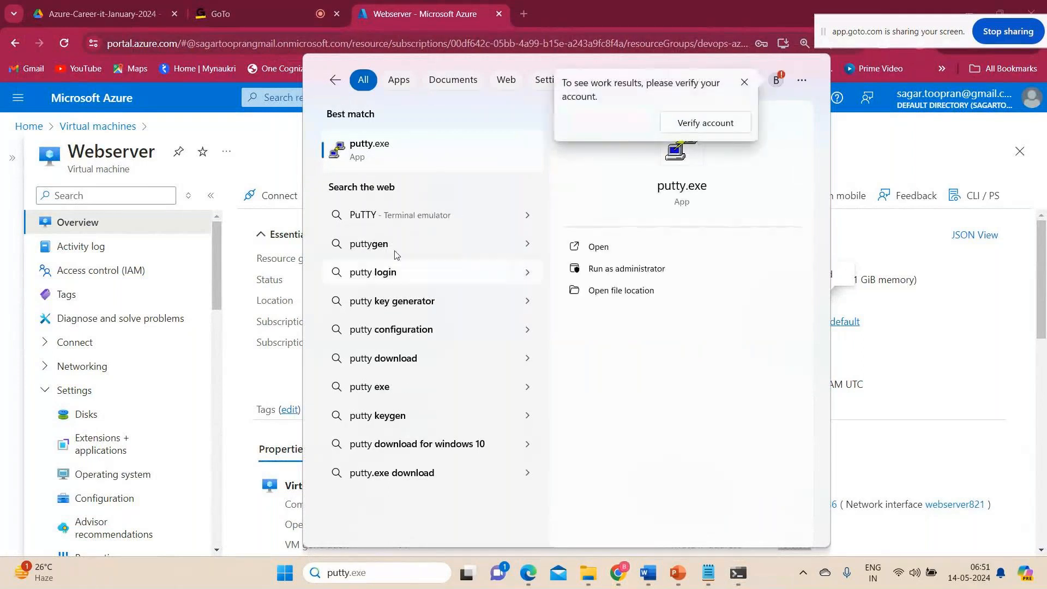
pyautogui.click(395, 156)
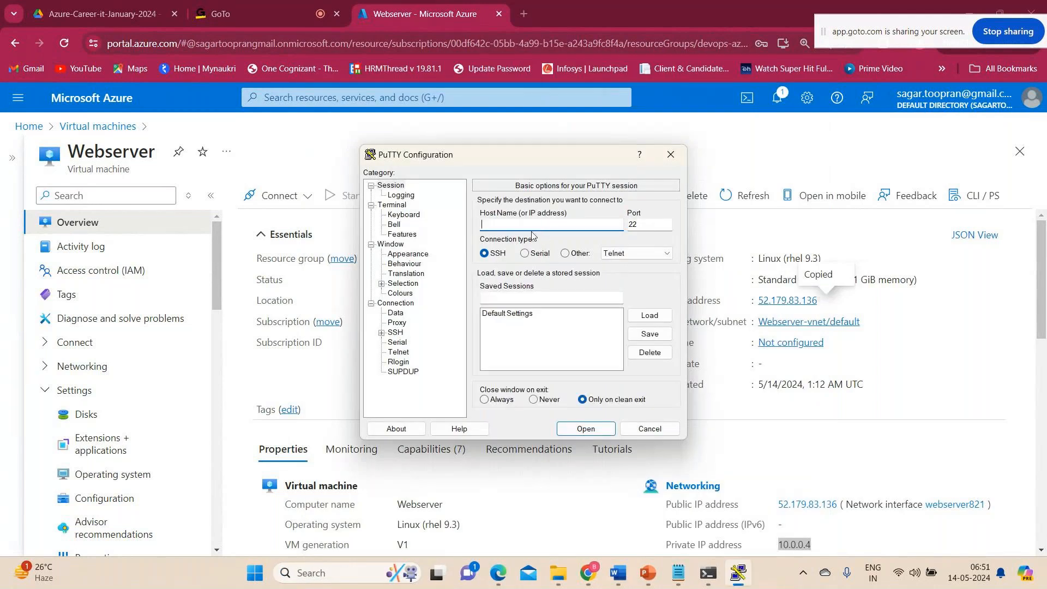
pyautogui.write('azureuder')
pyautogui.press('BackSpace')
pyautogui.press('BackSpace')
pyautogui.press('BackSpace')
pyautogui.write('ser@')
pyautogui.hotkey('ctrl', 'v')
# Open the PuTTY session, accepting the server's host key, and log in with the azureuser account password.
pyautogui.click(585, 430)
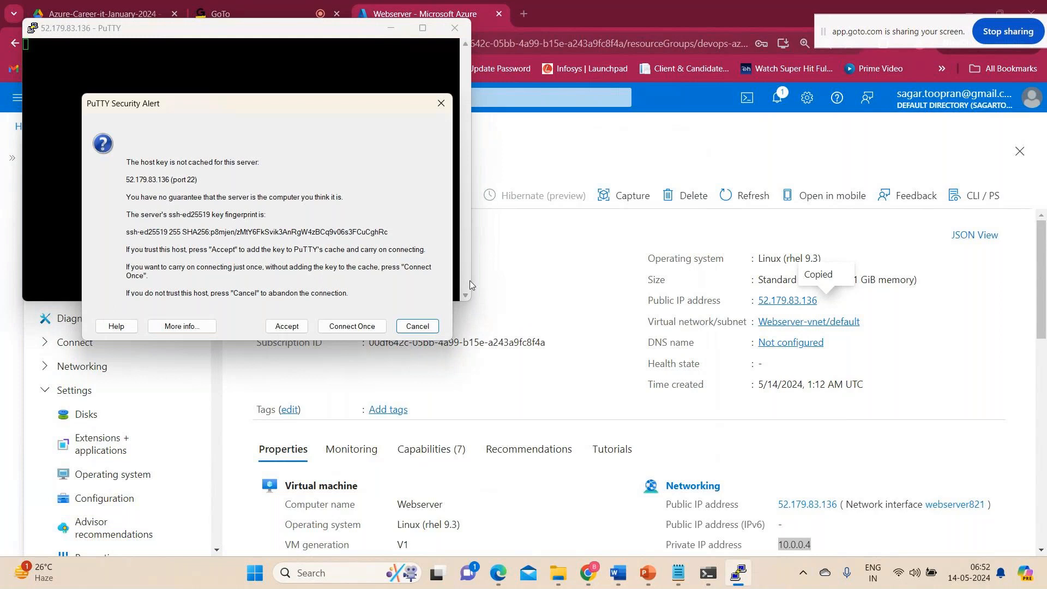
pyautogui.click(292, 329)
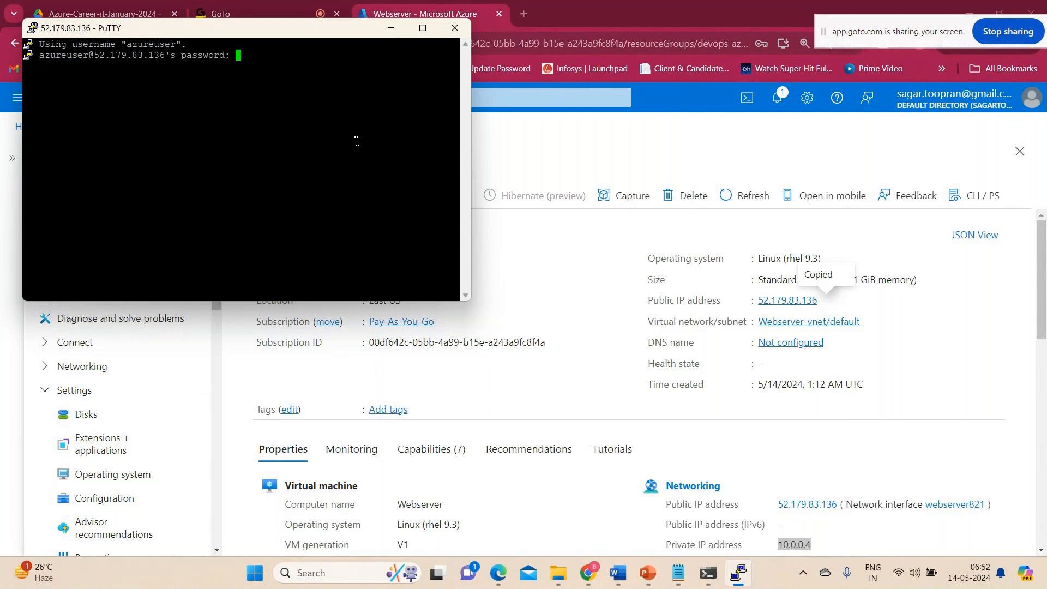
pyautogui.press('Return')
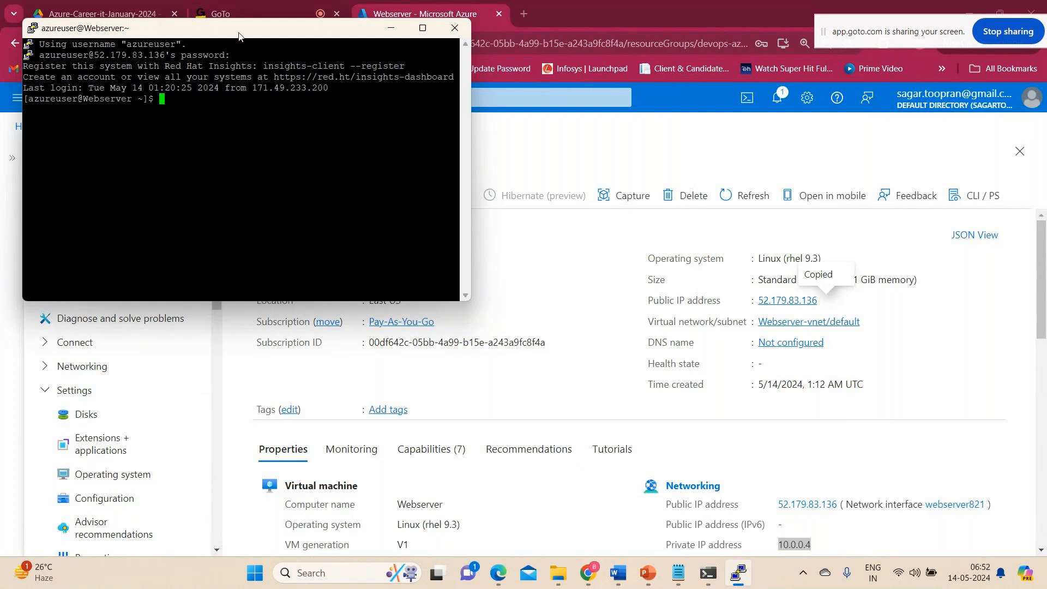
# Set the PuTTY terminal font to 24-point Courier New and move the enlarged window slightly lower.
pyautogui.rightClick(238, 36)
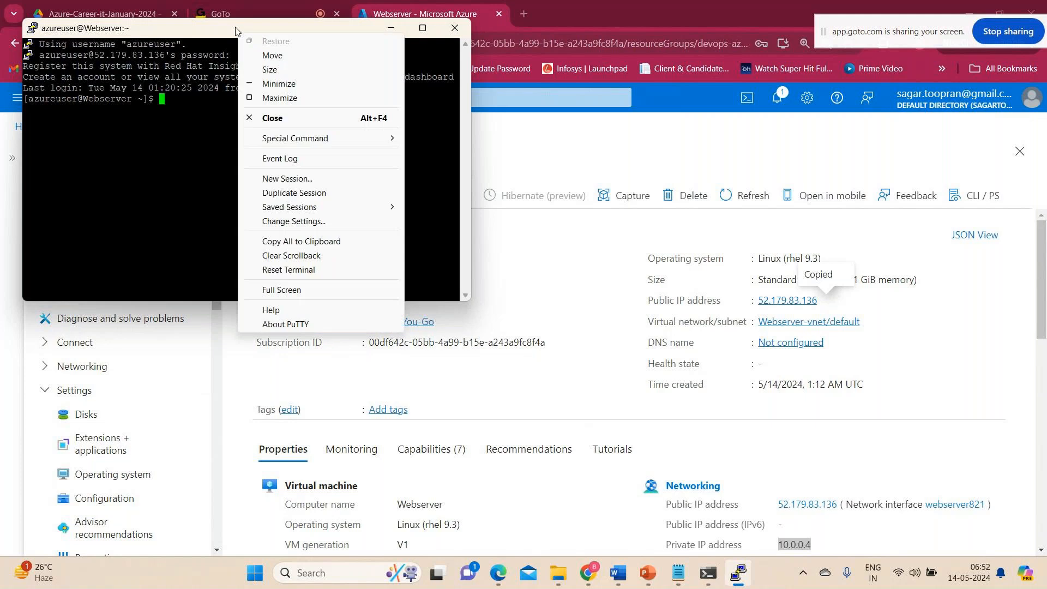
pyautogui.click(278, 223)
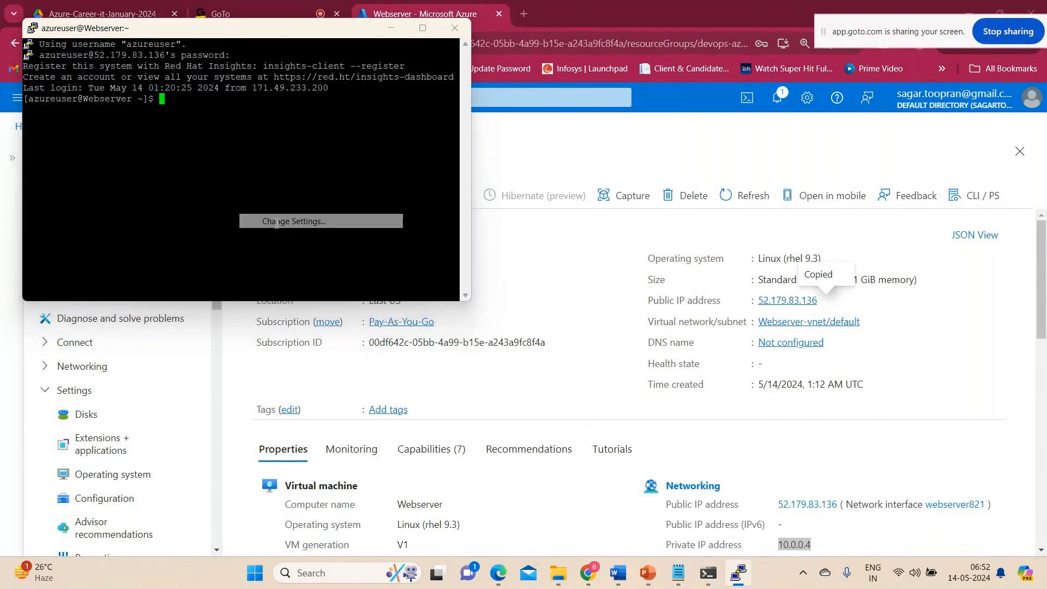
pyautogui.click(408, 254)
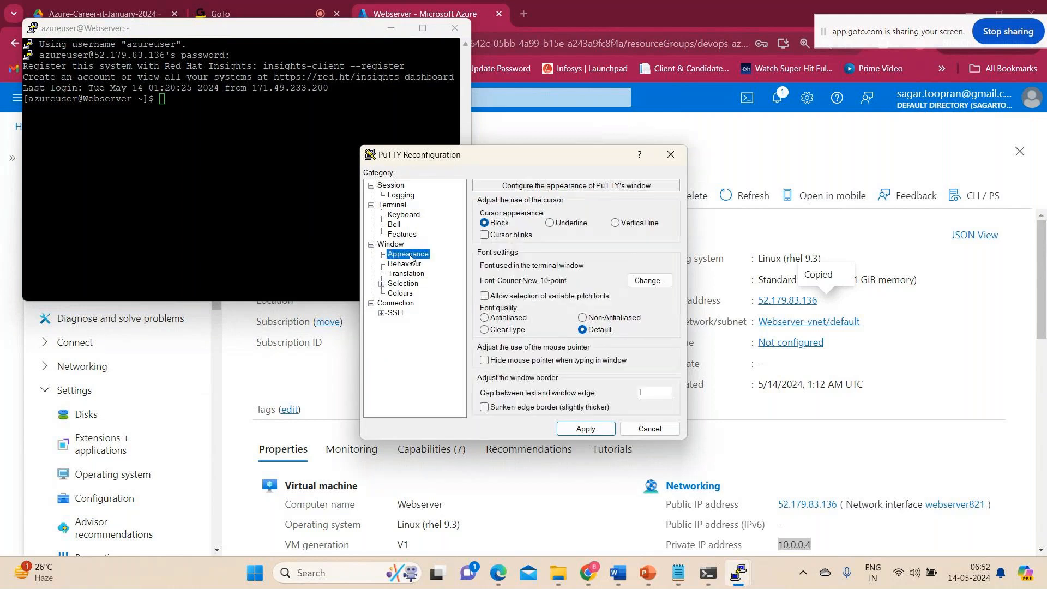
pyautogui.click(655, 285)
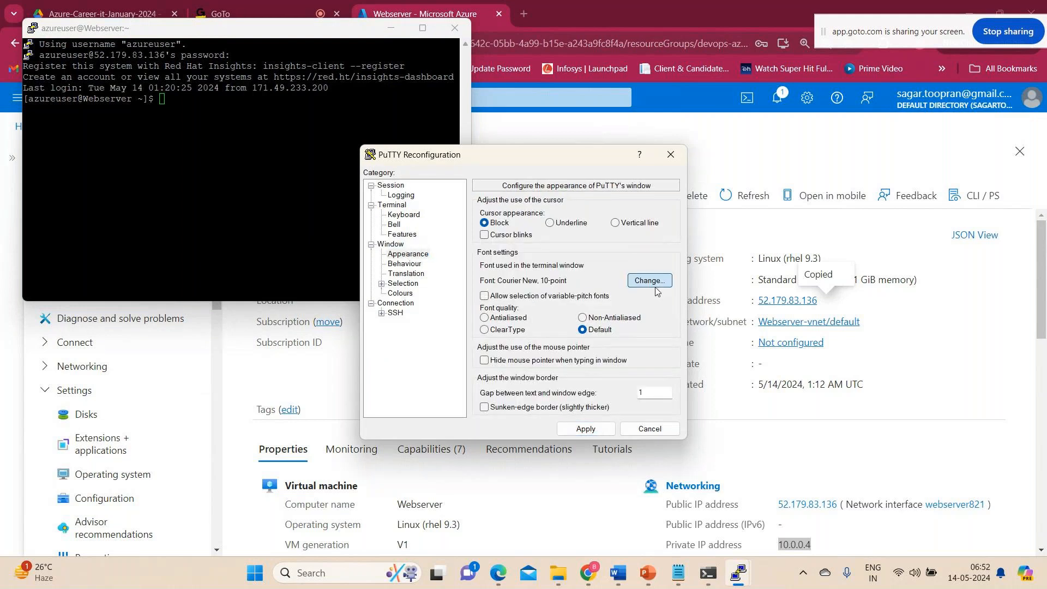
pyautogui.click(608, 327)
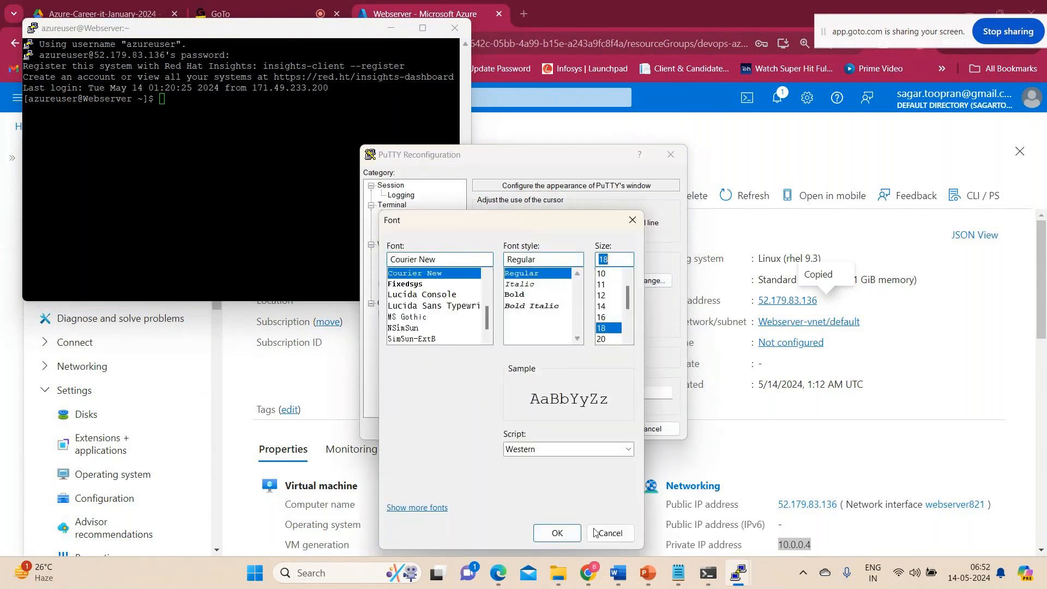
pyautogui.click(556, 532)
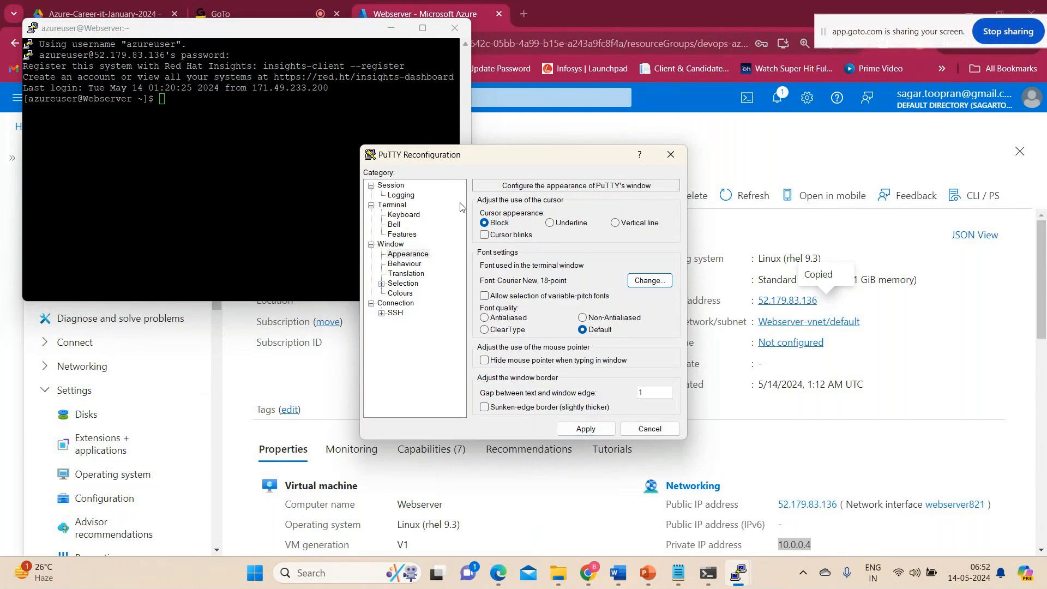
pyautogui.click(647, 280)
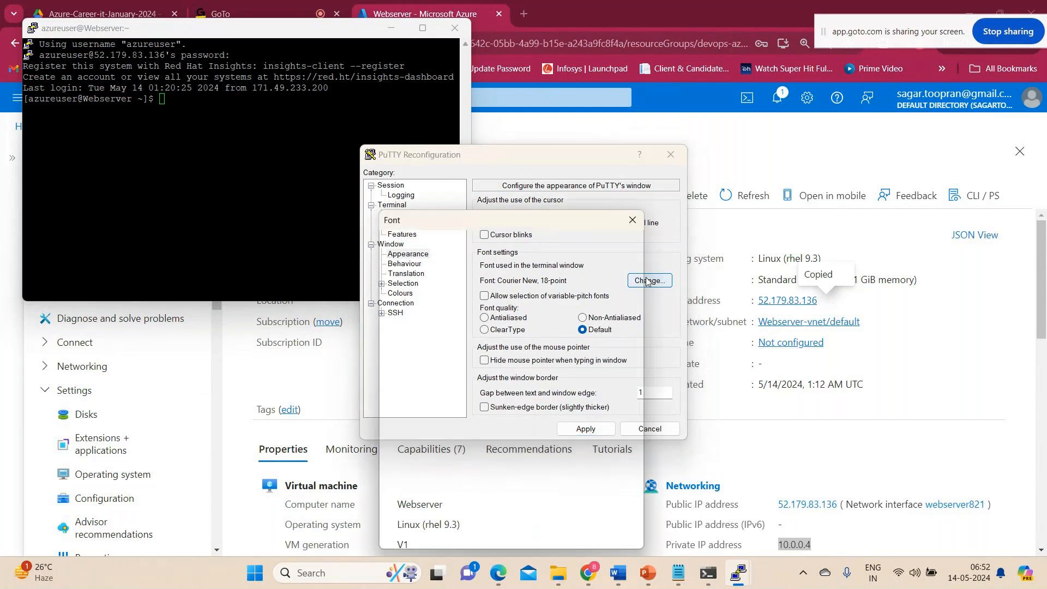
pyautogui.click(601, 307)
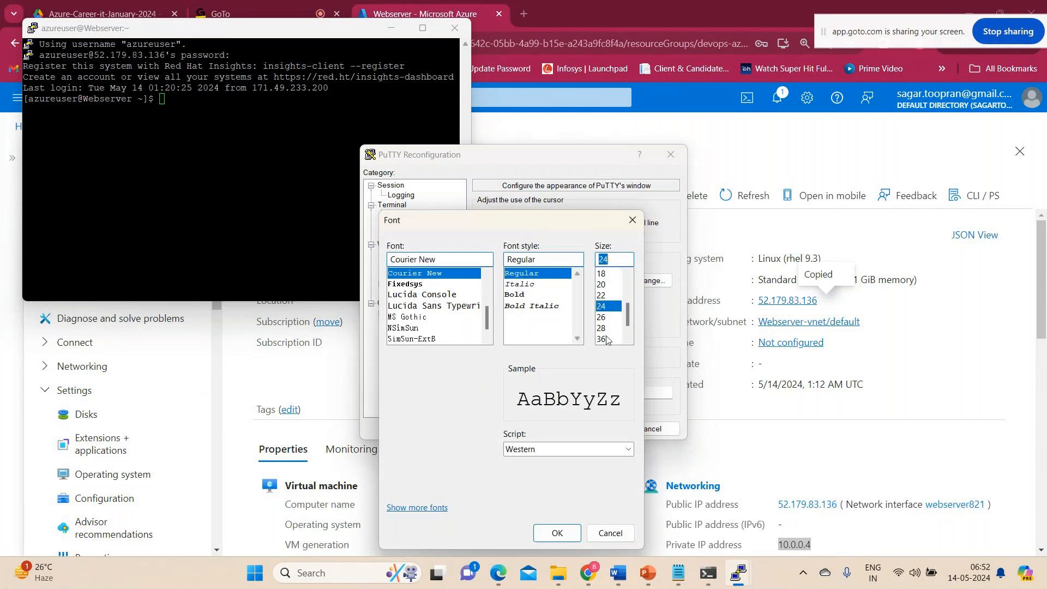
pyautogui.click(555, 533)
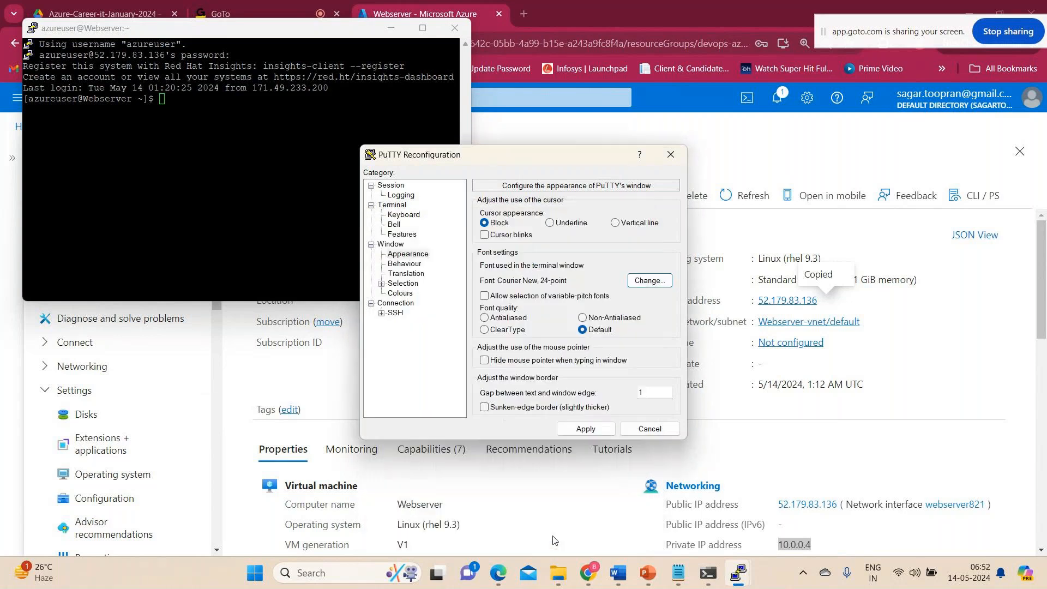
pyautogui.click(586, 428)
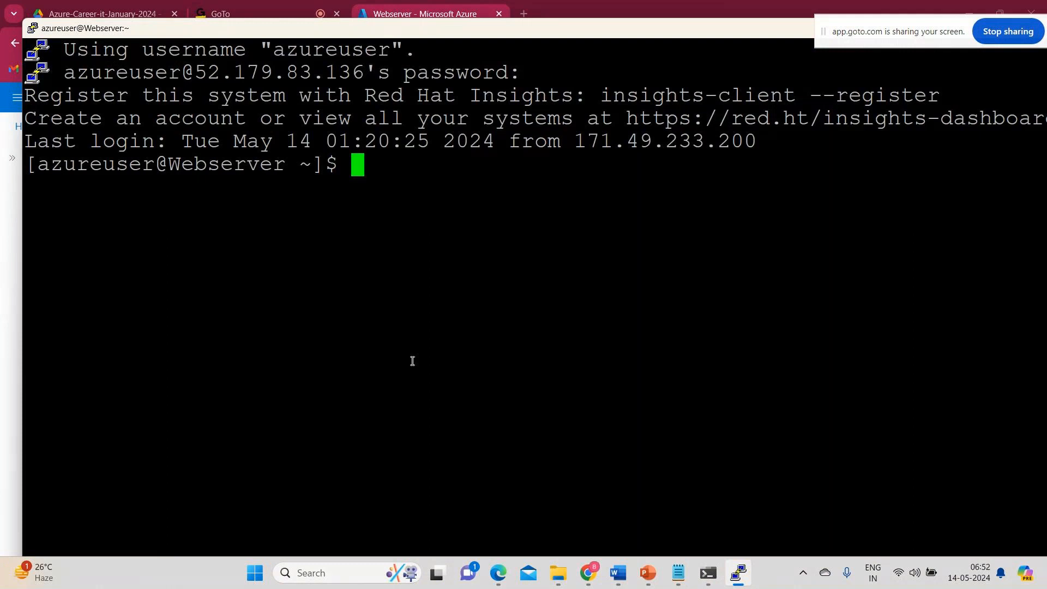
pyautogui.moveTo(412, 36); pyautogui.dragTo(421, 63)
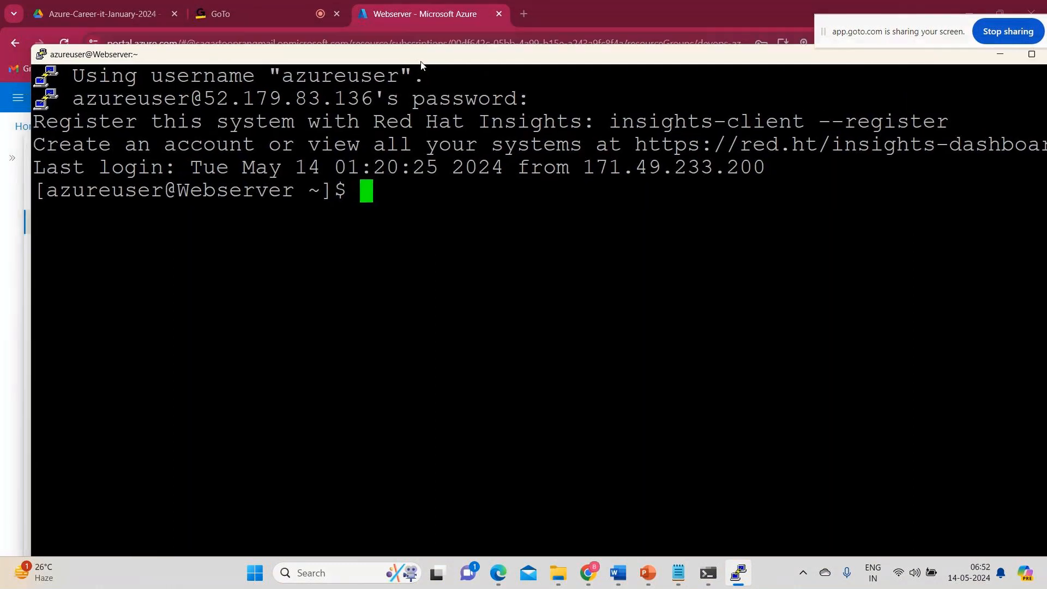
pyautogui.click(677, 576)
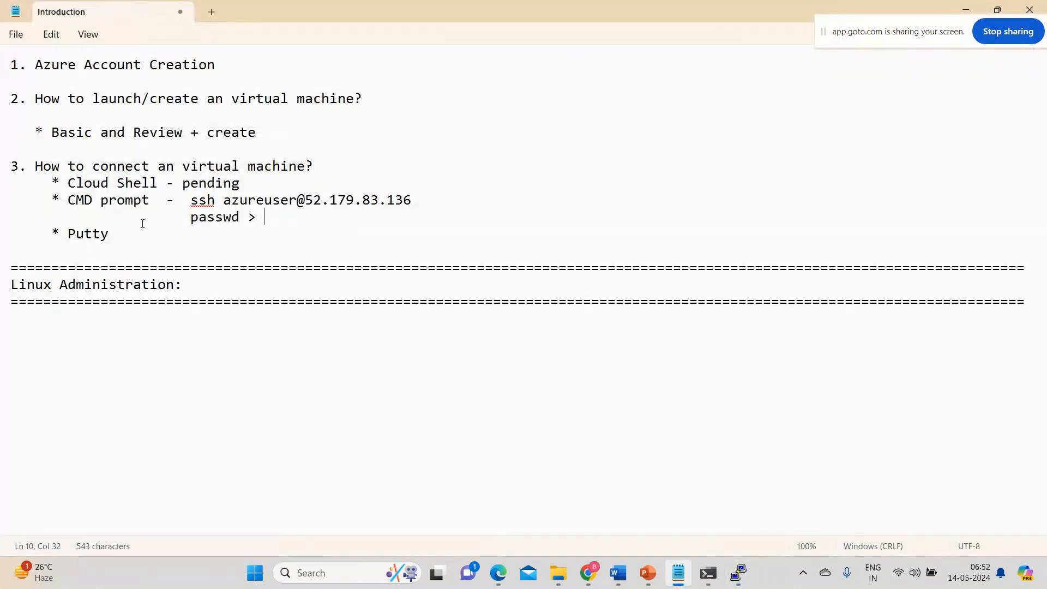
pyautogui.click(165, 239)
pyautogui.write('- Hostnamer')
pyautogui.write(':')
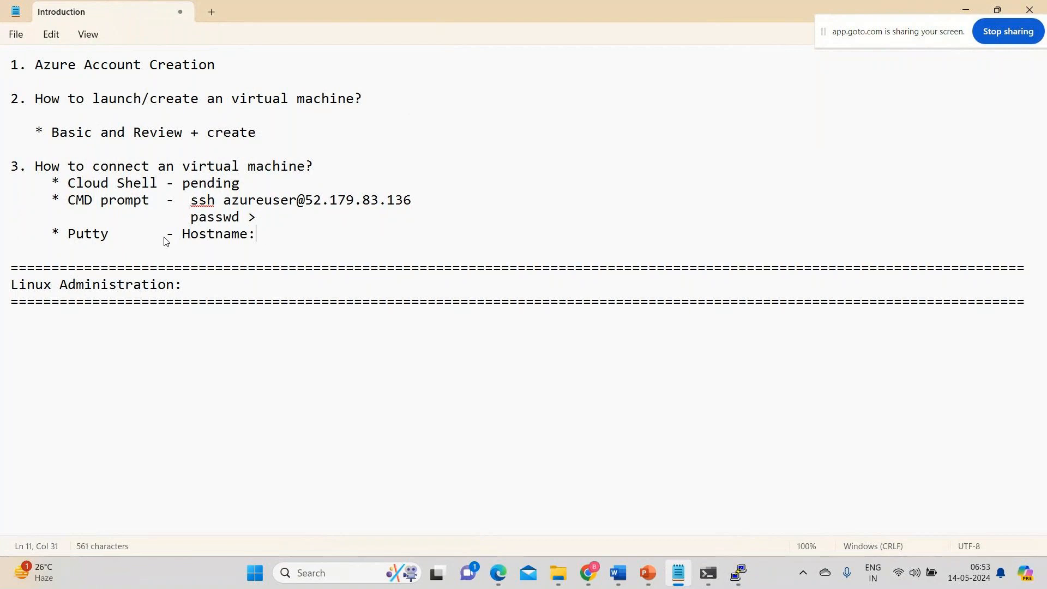
pyautogui.moveTo(410, 201); pyautogui.dragTo(224, 210)
pyautogui.hotkey('ctrl', 'c')
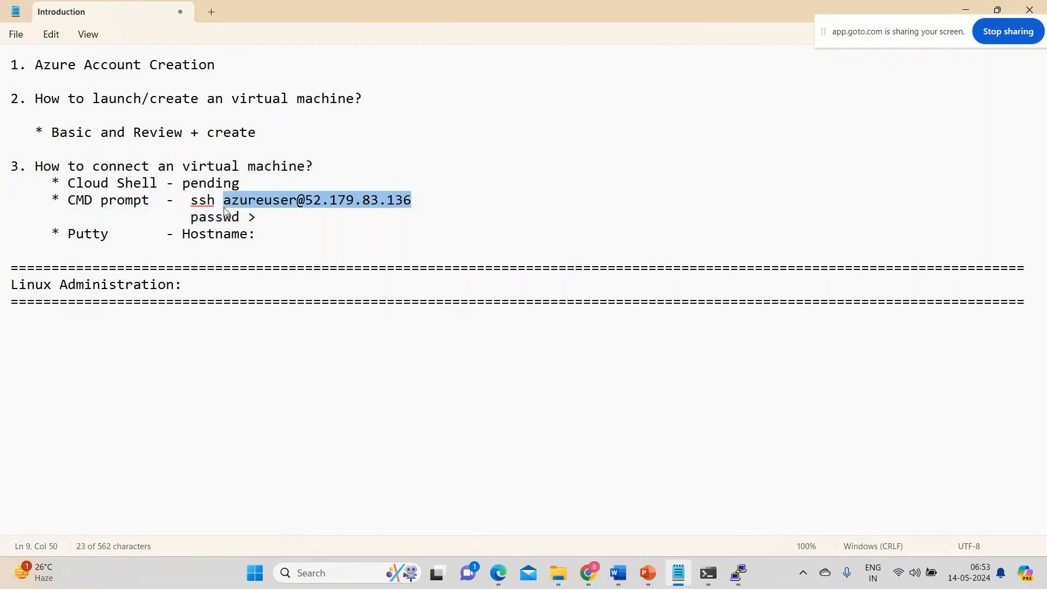
pyautogui.click(310, 240)
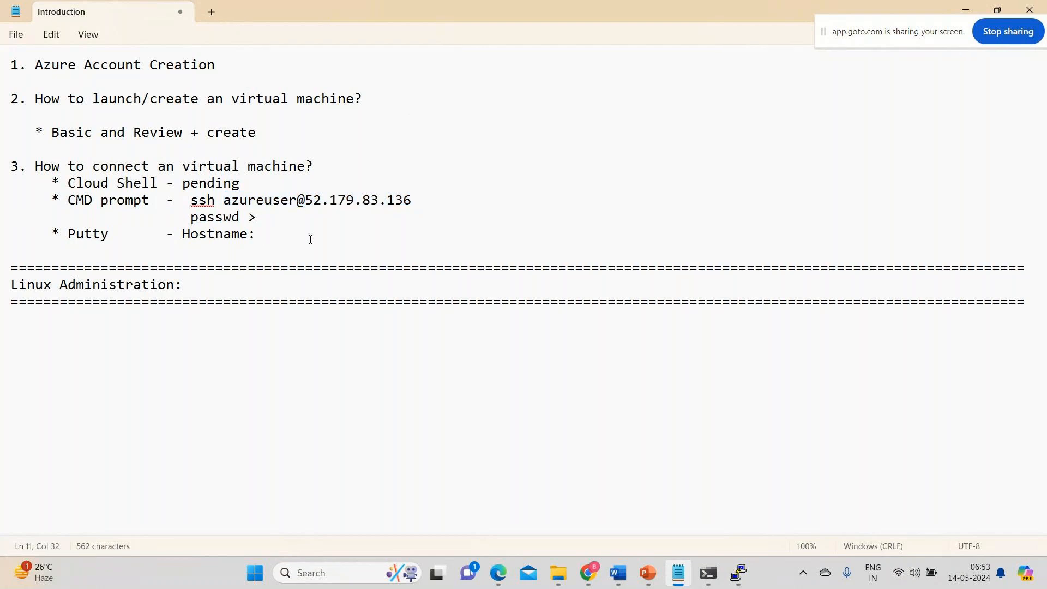
pyautogui.hotkey('ctrl', 'v')
pyautogui.press('Return')
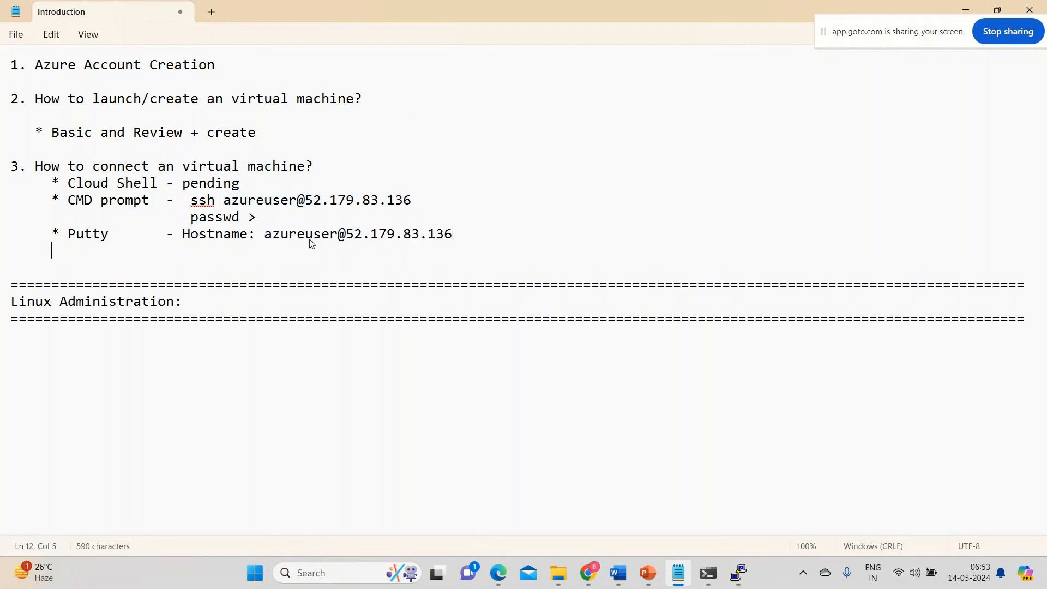
pyautogui.write('passwd >')
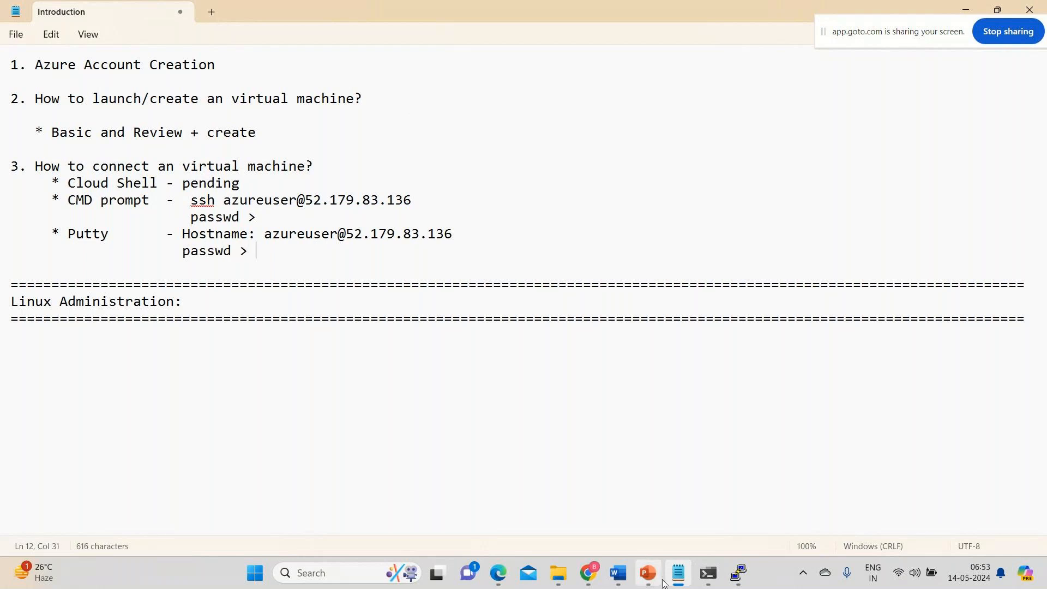
# Compare the Webserver virtual machine's overview in the Azure portal with the Command Prompt SSH session connected to it.
pyautogui.moveTo(587, 573)
pyautogui.click(537, 518)
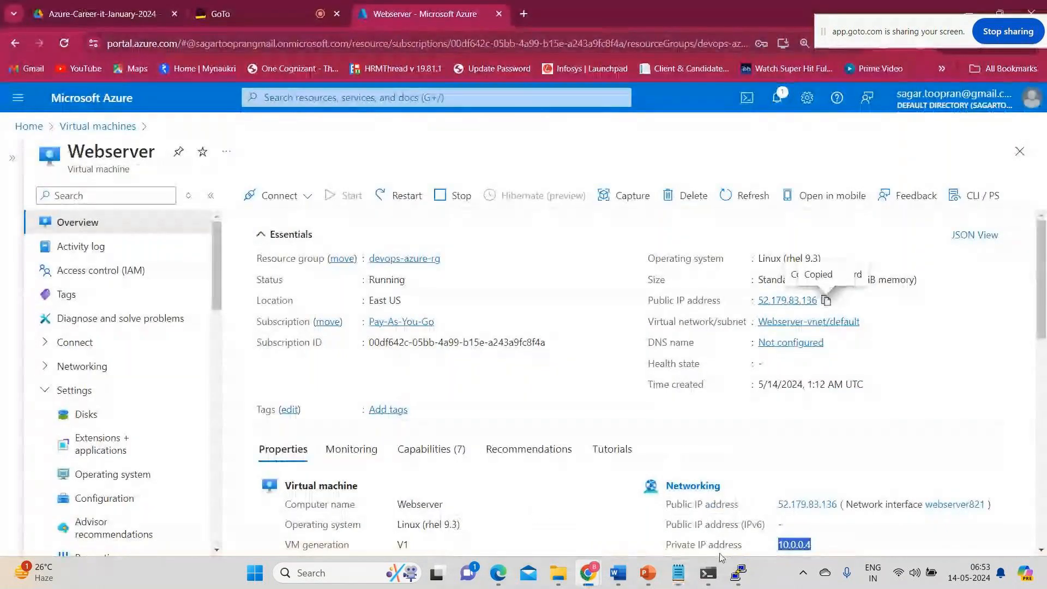
pyautogui.click(707, 573)
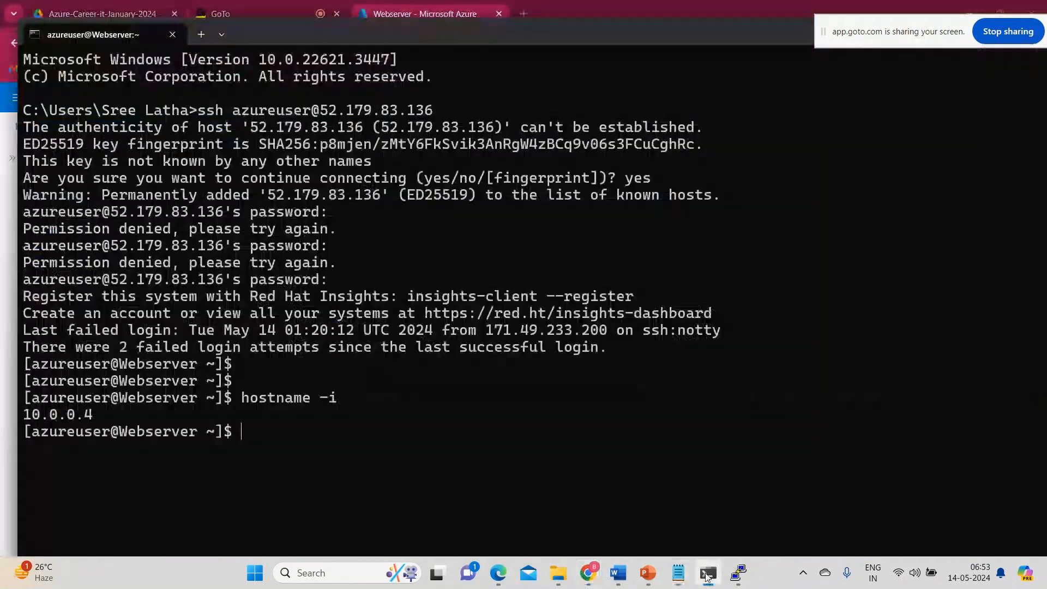
pyautogui.press('Return')
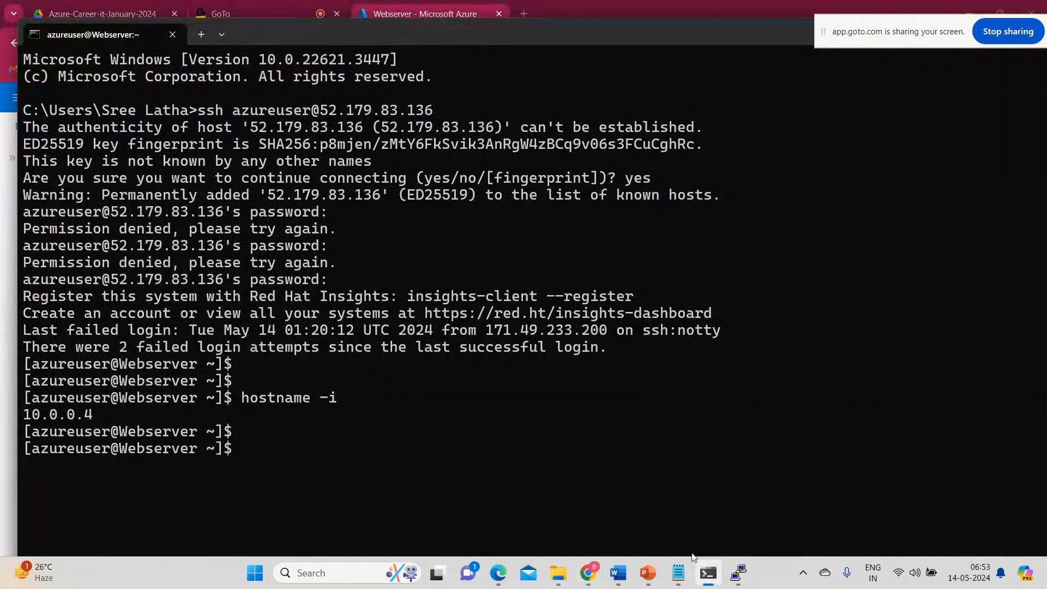
pyautogui.moveTo(588, 573)
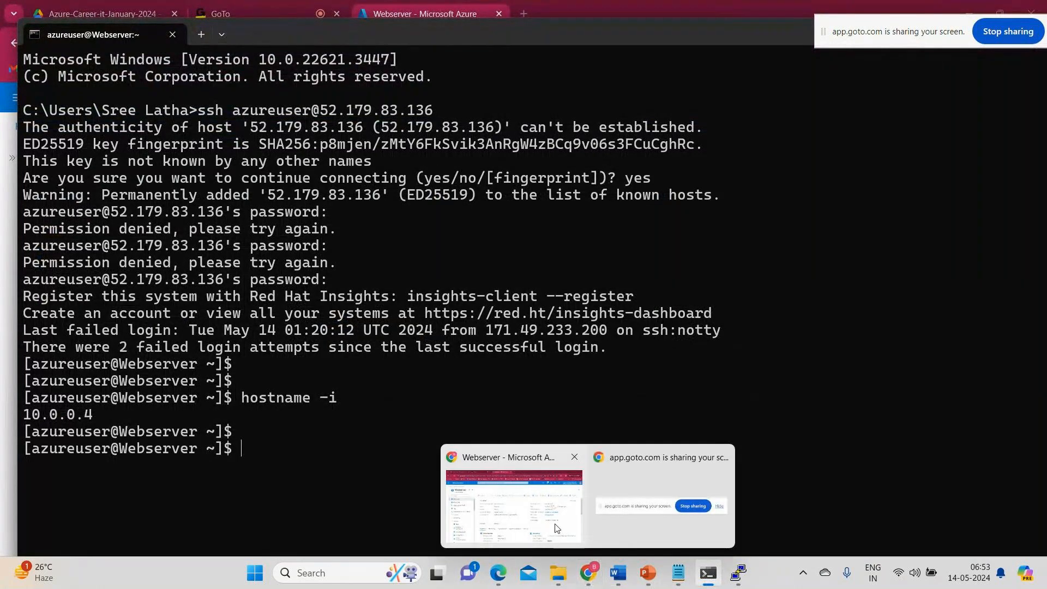
pyautogui.click(557, 527)
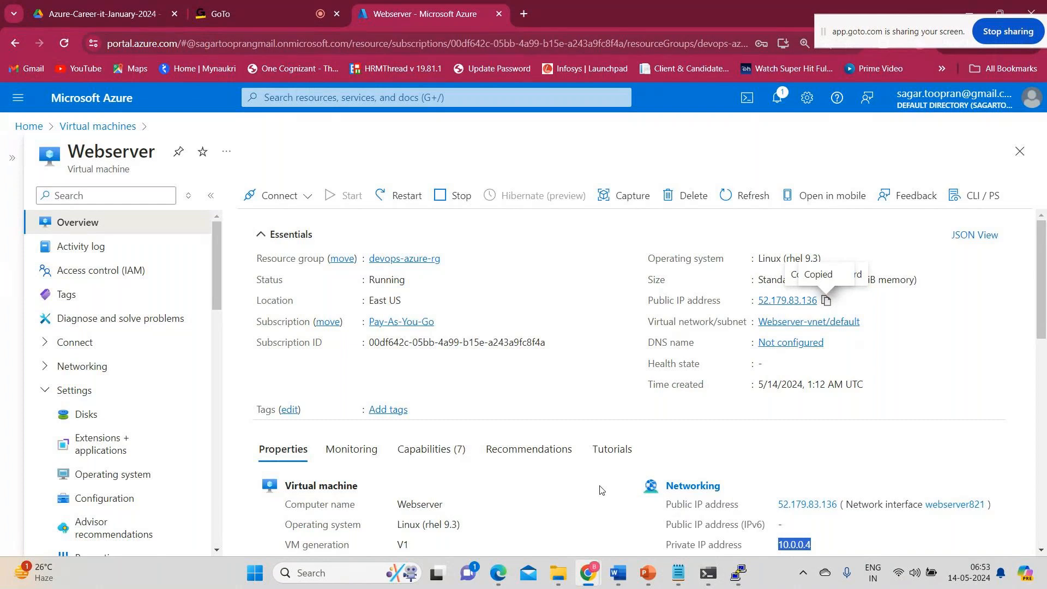
pyautogui.click(708, 572)
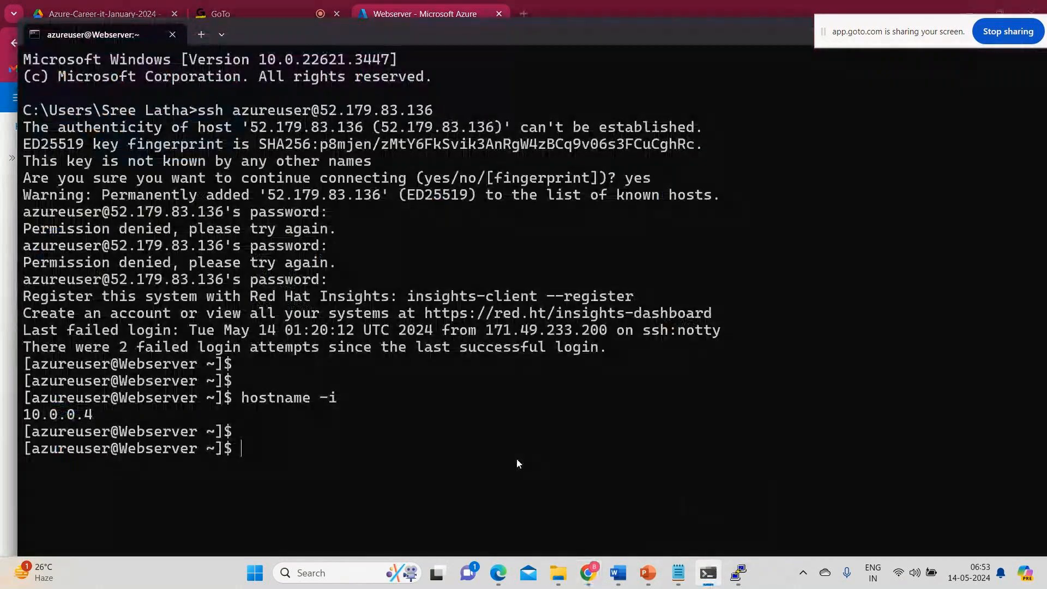
pyautogui.press('Return')
pyautogui.press('Return')
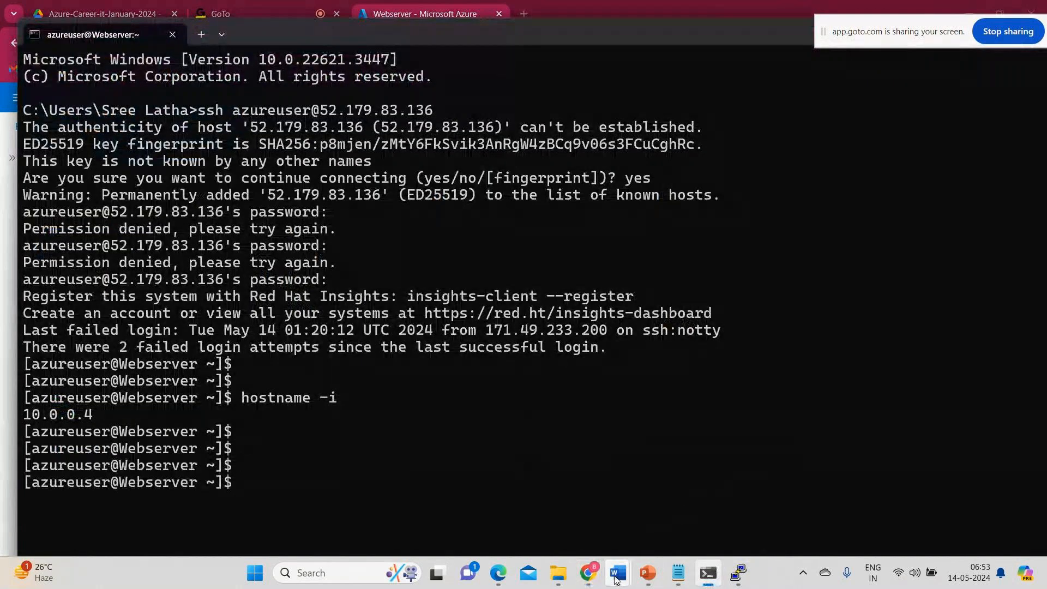
pyautogui.moveTo(606, 578)
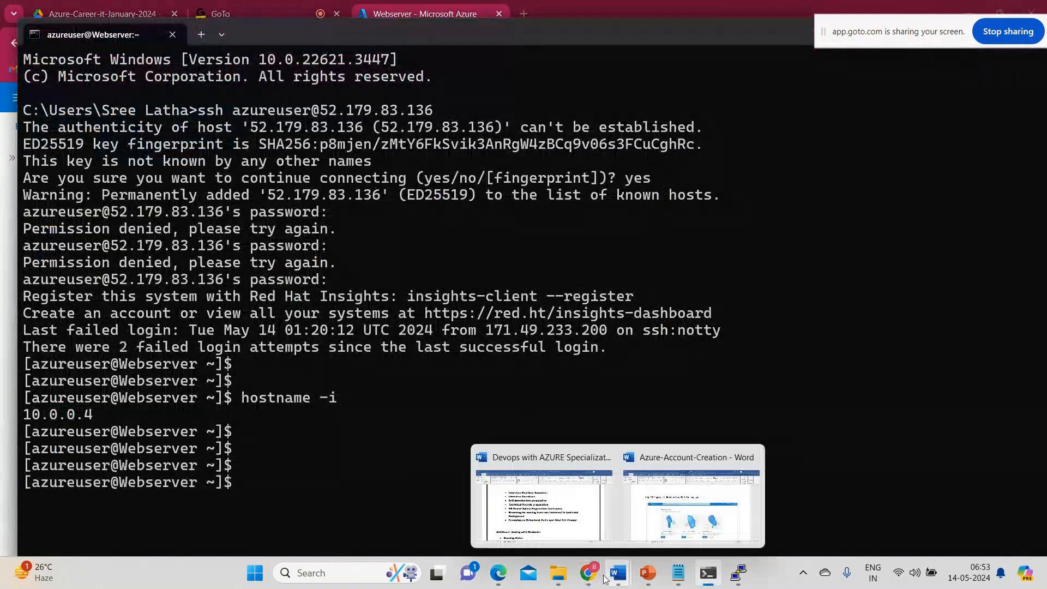
pyautogui.click(587, 573)
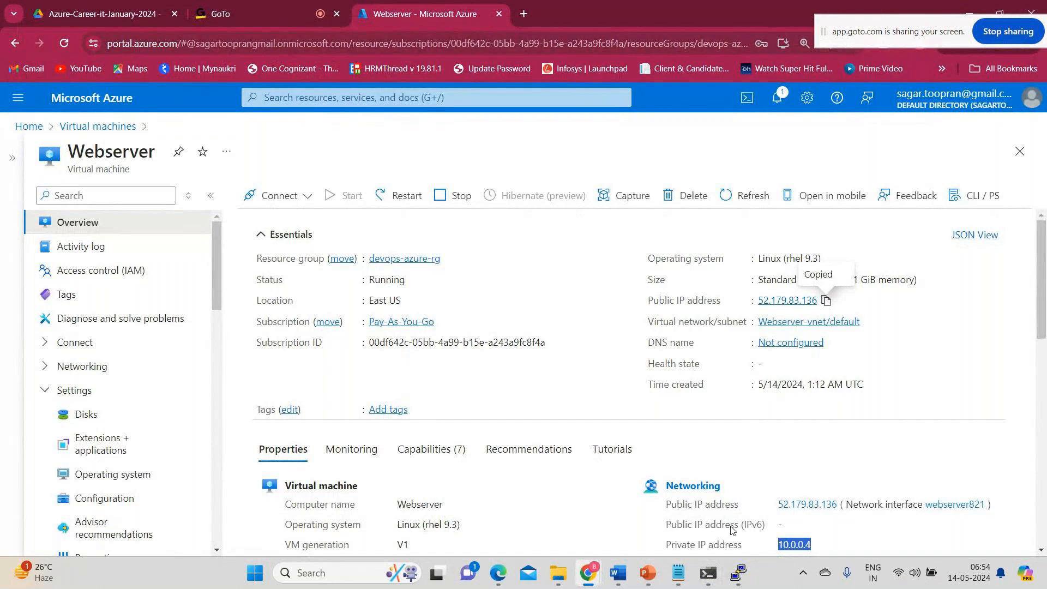
pyautogui.click(707, 573)
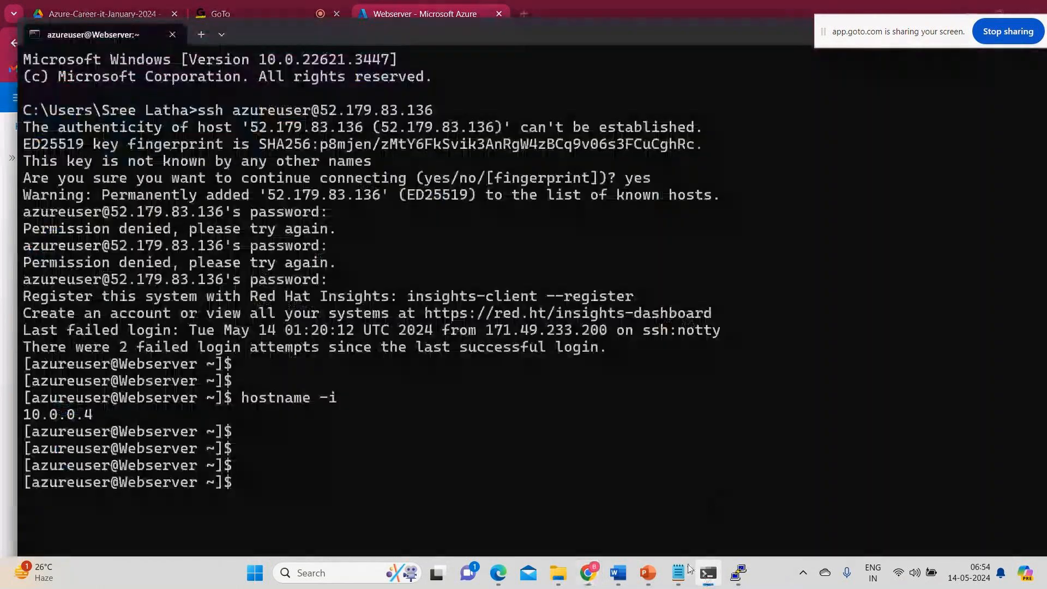
# Return to the Introduction notes and make the spell checker ignore all occurrences of "ssh".
pyautogui.click(678, 573)
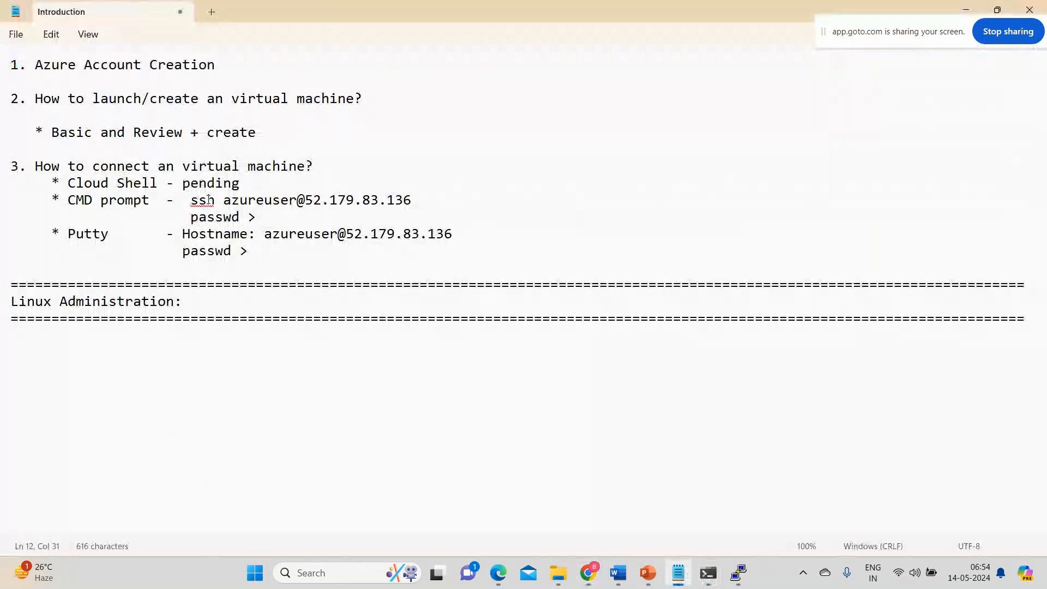
pyautogui.rightClick(206, 197)
pyautogui.moveTo(229, 210)
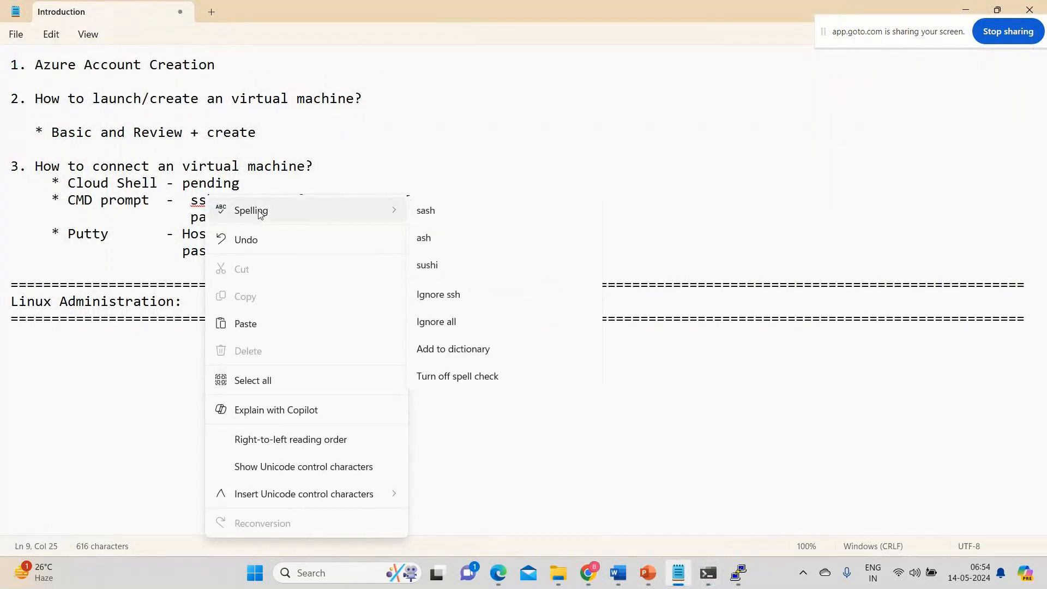
pyautogui.click(452, 328)
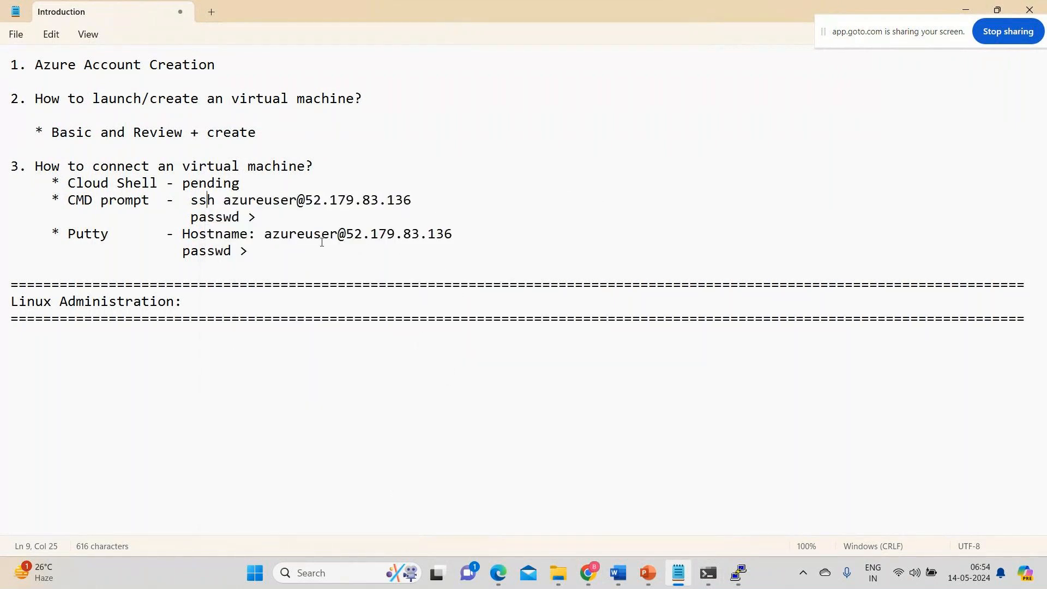
# Switch to the Azure portal and examine the Webserver virtual machine's overview and its attached disks.
pyautogui.moveTo(576, 562)
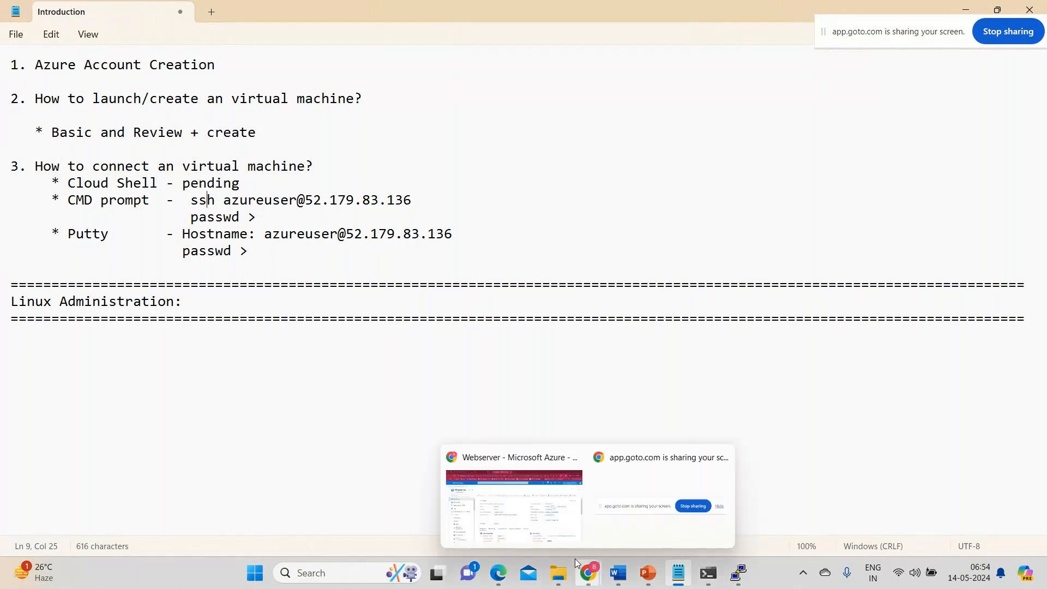
pyautogui.click(532, 532)
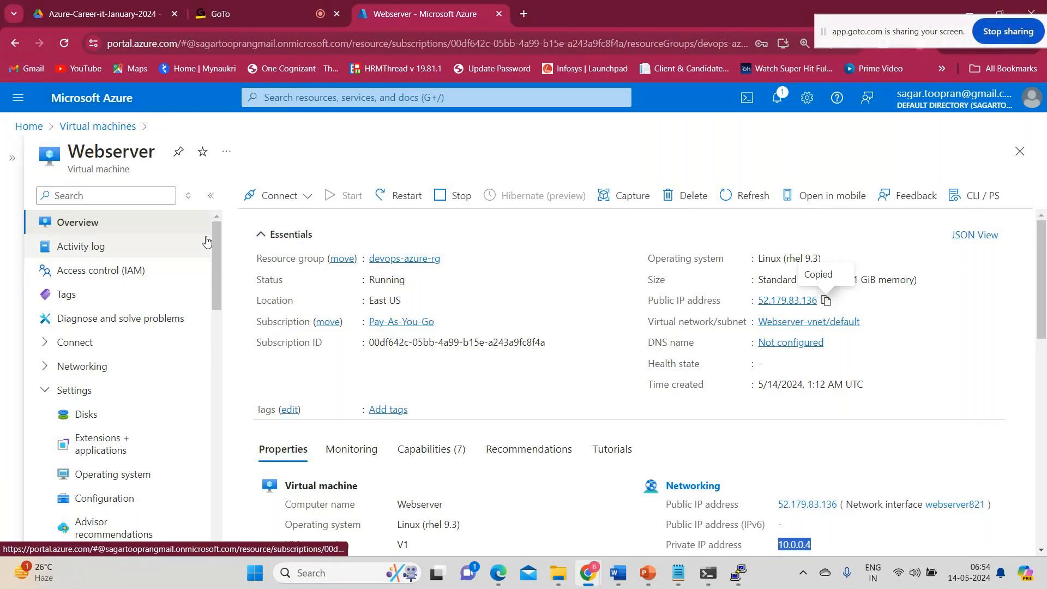
pyautogui.click(671, 196)
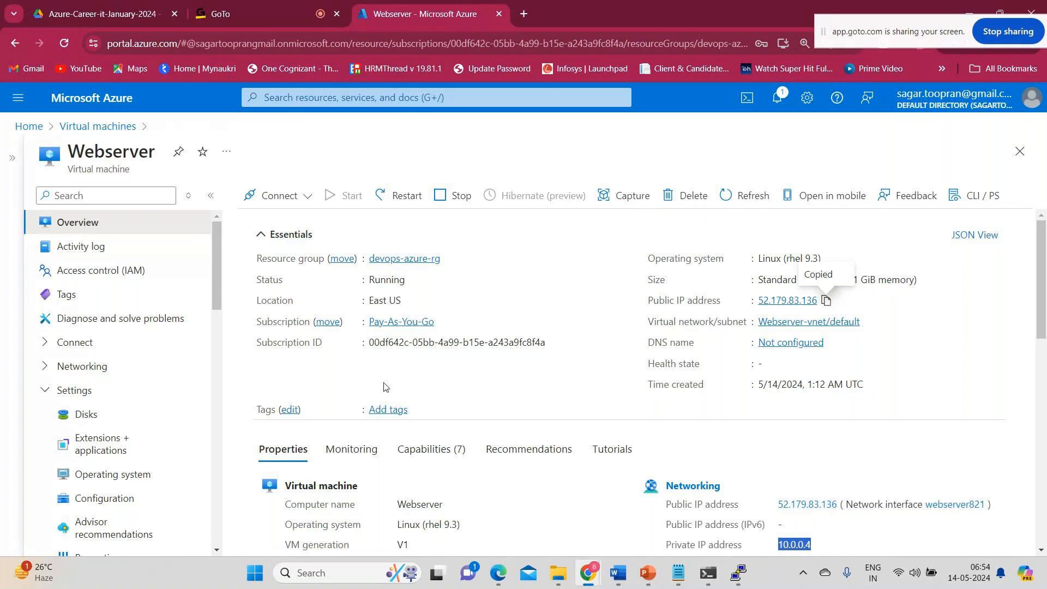
pyautogui.click(77, 423)
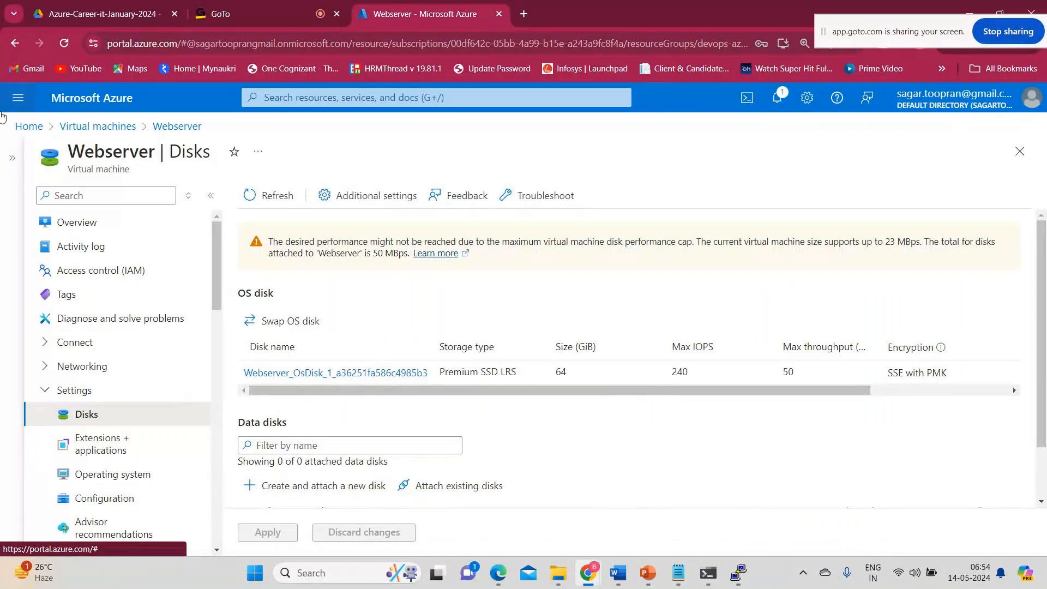
# Go from the Azure portal home to the resource groups list and open devops-azure-rg.
pyautogui.click(87, 107)
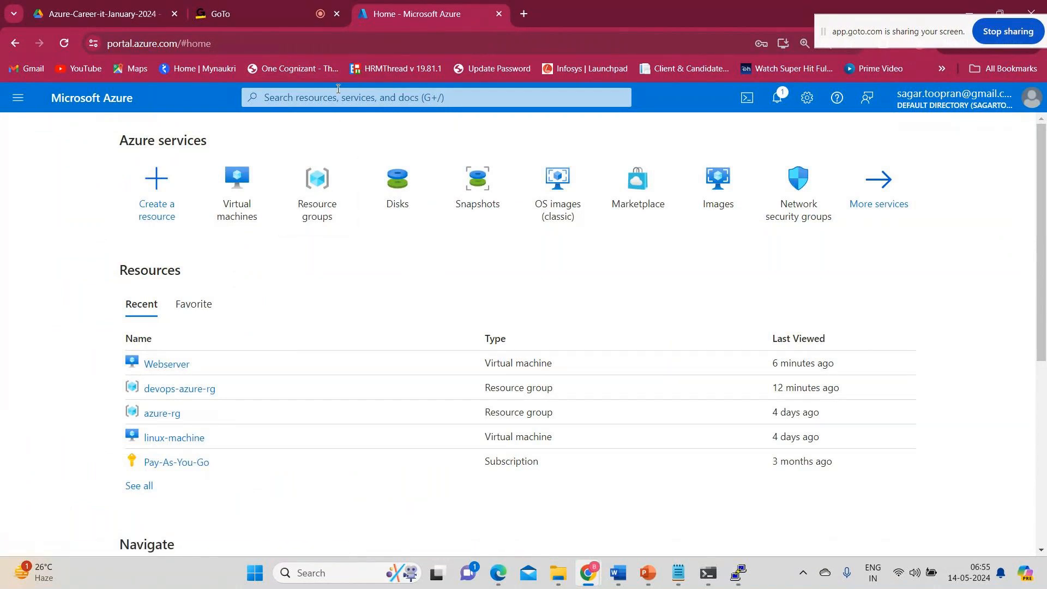
pyautogui.click(312, 231)
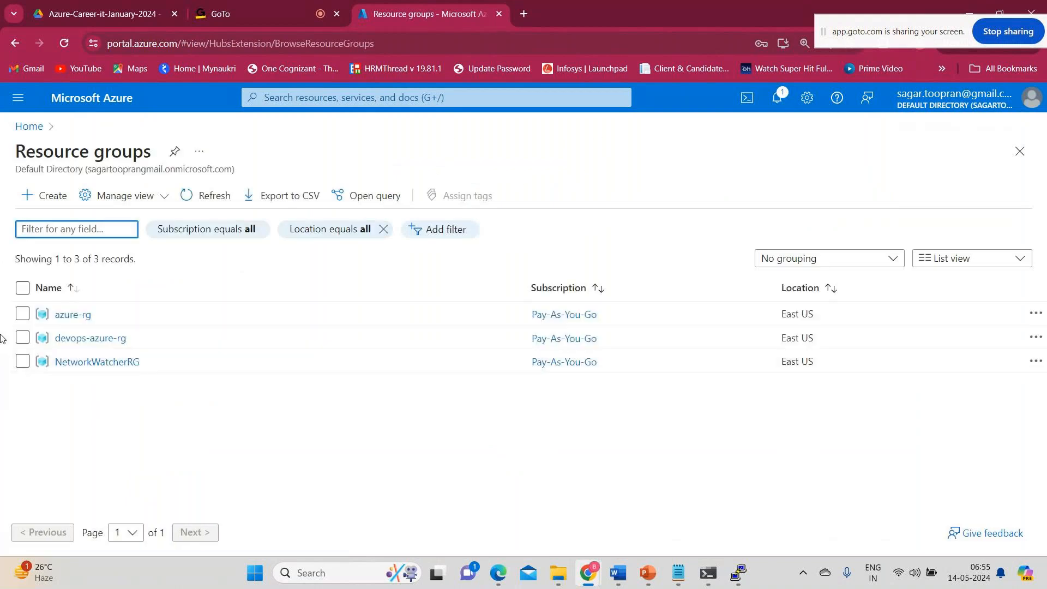
pyautogui.click(23, 338)
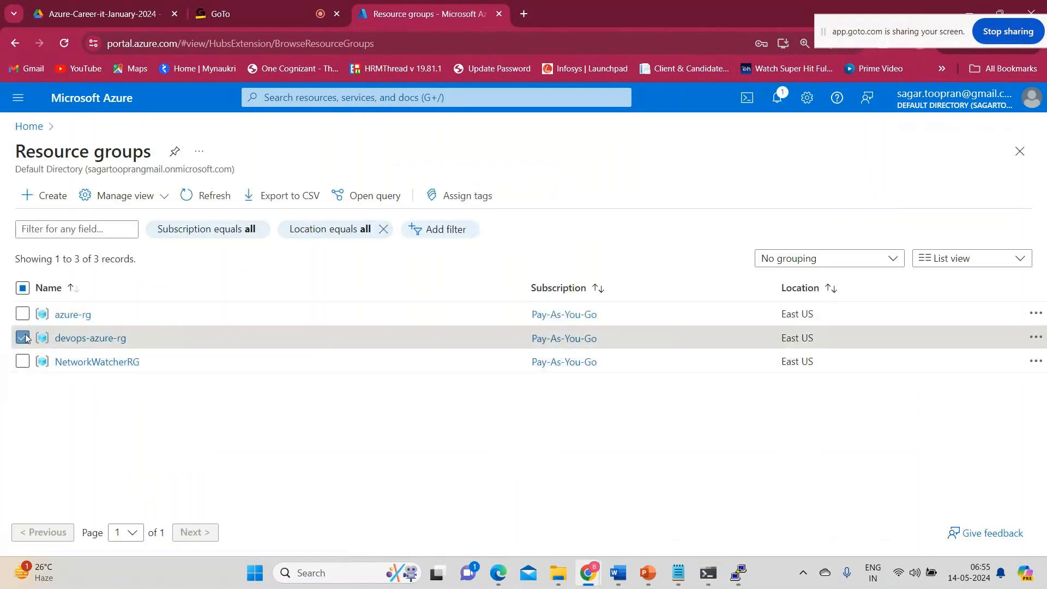
pyautogui.click(76, 339)
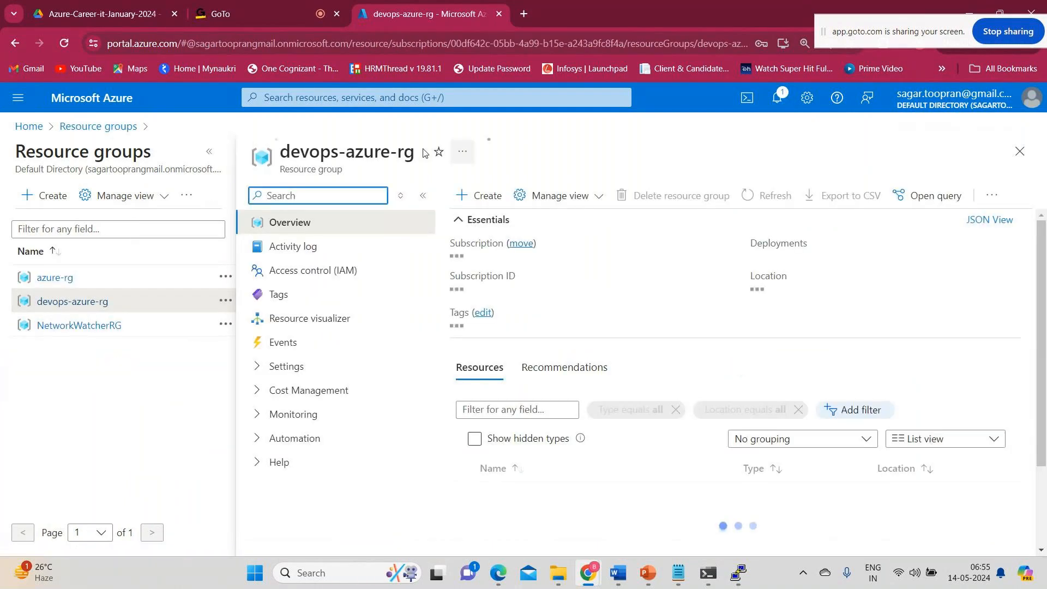
# Delete the devops-azure-rg resource group with force delete applied to its virtual machines, confirming with the copied name "devops-azure-rg".
pyautogui.moveTo(293, 154); pyautogui.dragTo(414, 142)
pyautogui.hotkey('ctrl', 'c')
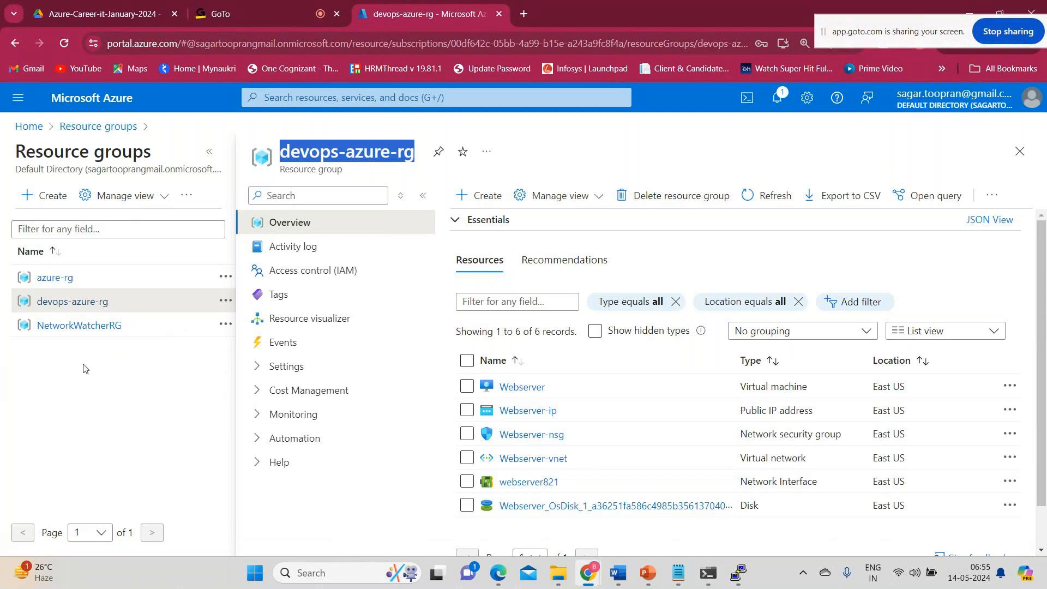
pyautogui.click(668, 194)
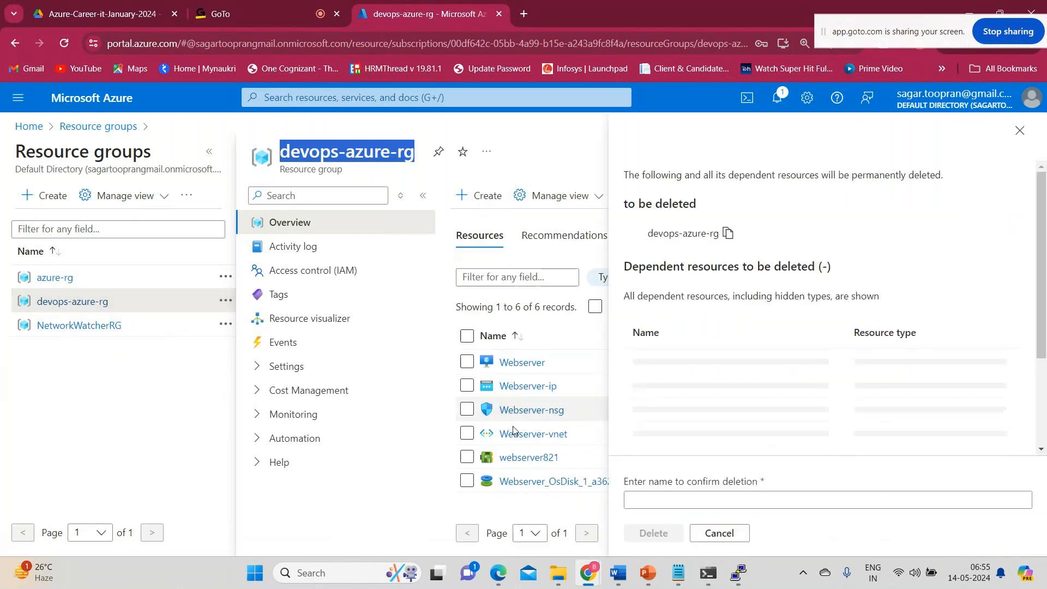
pyautogui.scroll(-1, 518, 415)
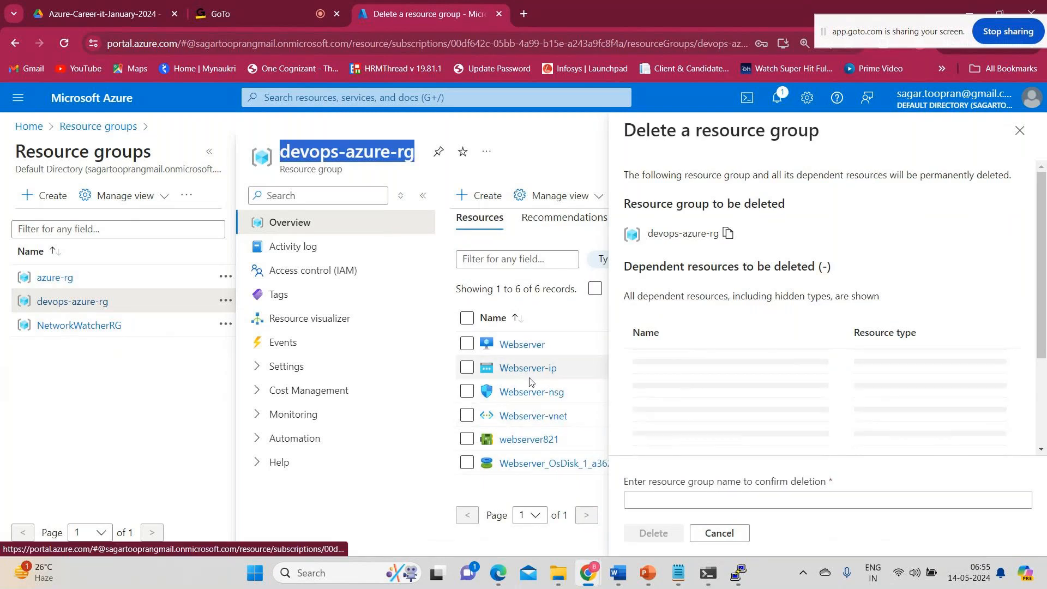
pyautogui.click(633, 501)
pyautogui.hotkey('ctrl', 'v')
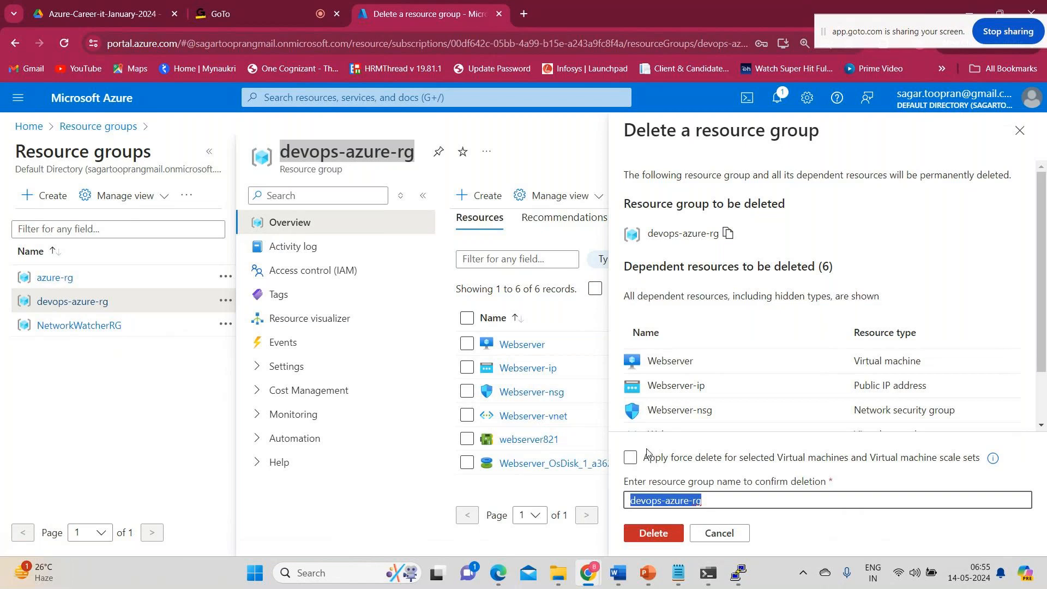
pyautogui.click(647, 455)
pyautogui.click(653, 534)
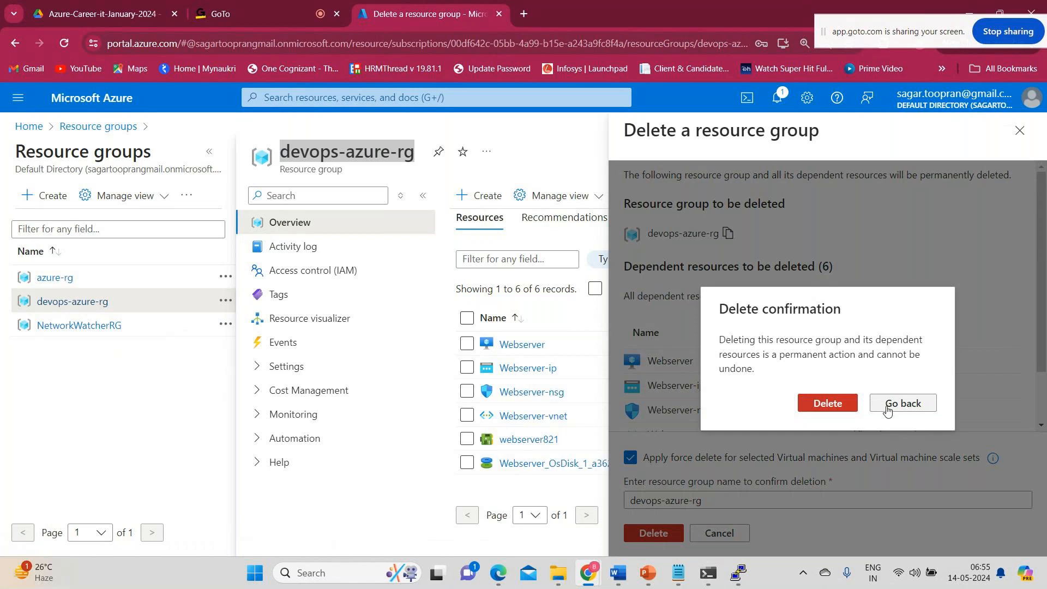
pyautogui.click(840, 402)
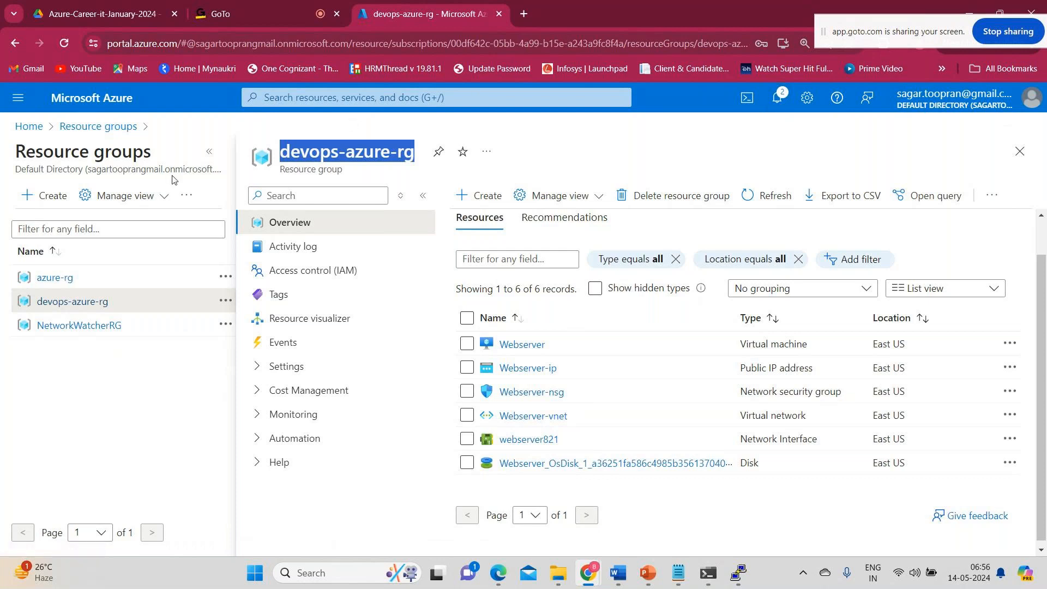
# Return to the resource groups list and examine the NetworkWatcherRG entry.
pyautogui.click(97, 126)
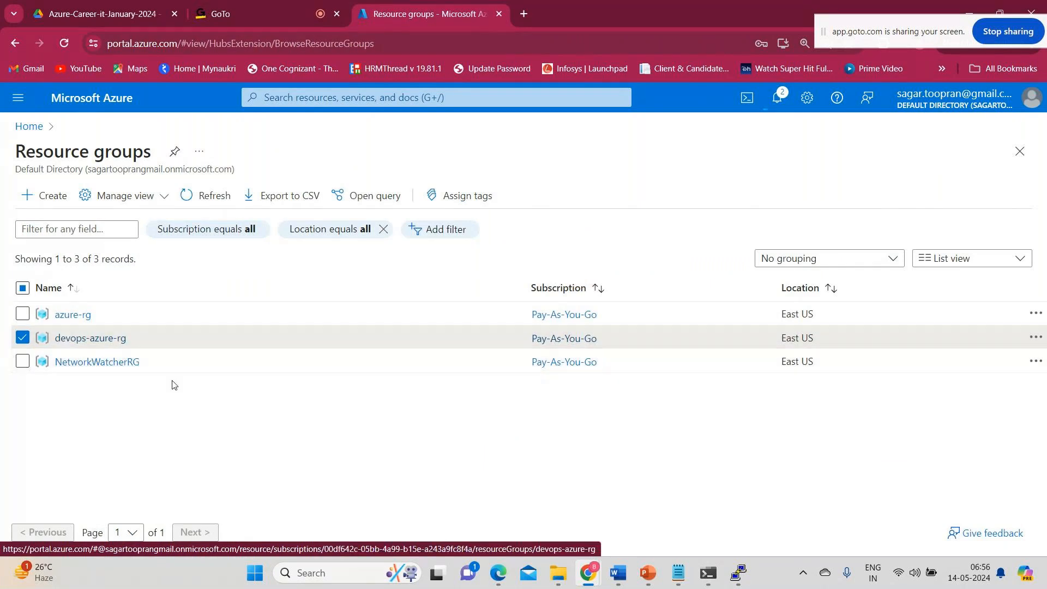
pyautogui.moveTo(145, 364); pyautogui.dragTo(46, 372)
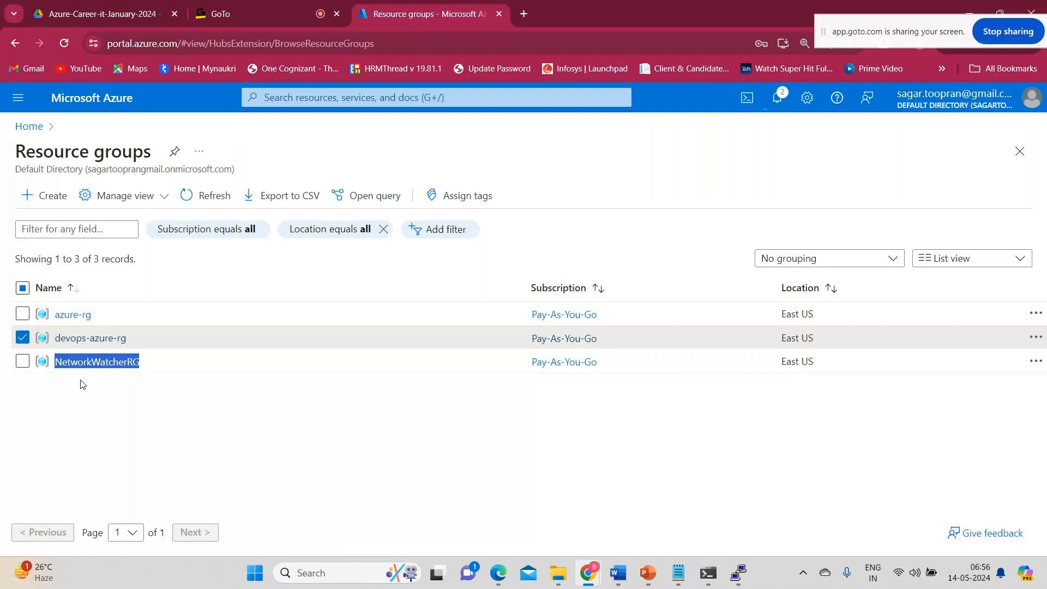
# Check the devops-azure-rg deletion in the portal notifications, and review the virtual machine creation and connection notes in Notepad.
pyautogui.click(778, 99)
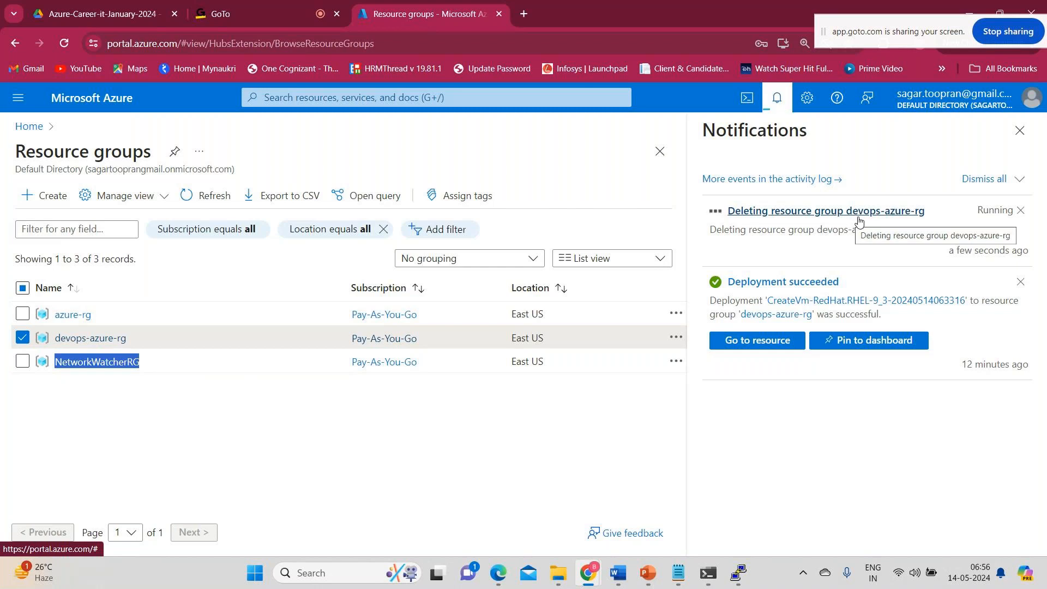
pyautogui.click(678, 573)
pyautogui.moveTo(36, 101); pyautogui.dragTo(355, 256)
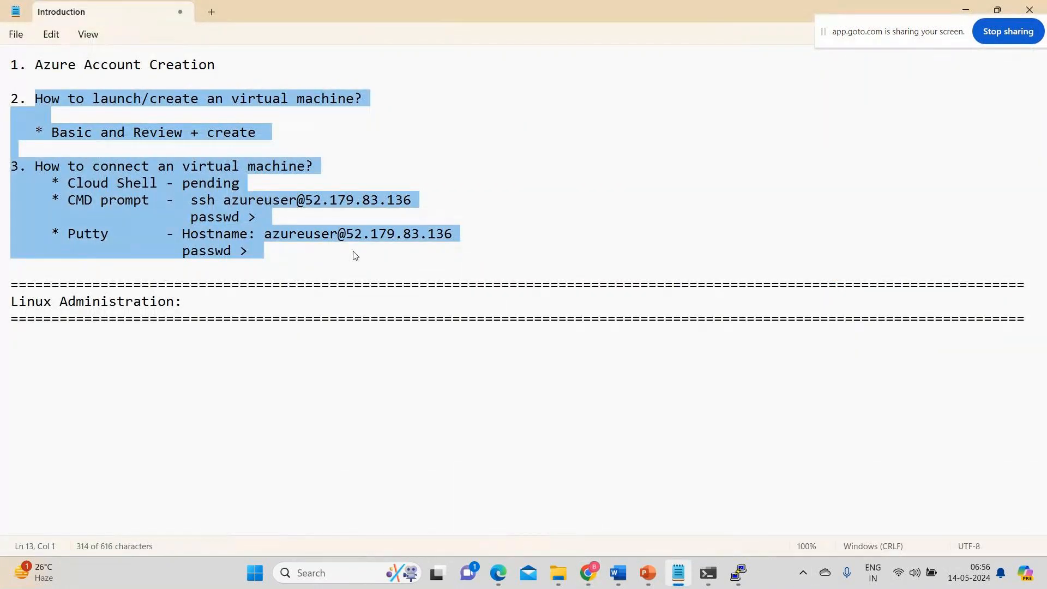
# Start a new line below the divider under the Linux Administration heading in the notes.
pyautogui.click(166, 345)
pyautogui.click(1039, 318)
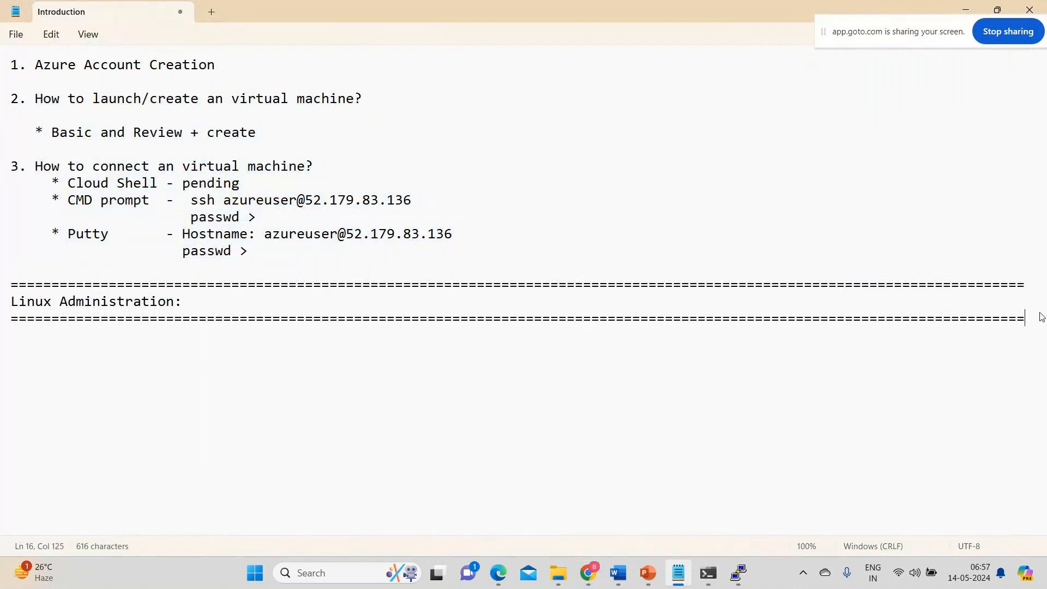
pyautogui.press('Return')
pyautogui.press('Return')
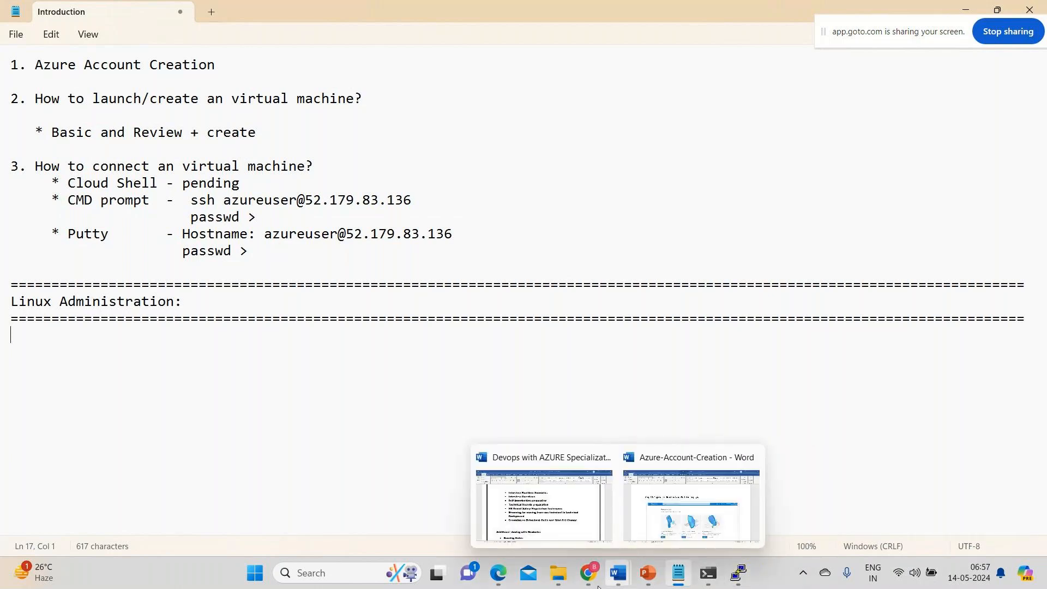
# Switch back to the Azure portal and return to its home page.
pyautogui.click(556, 541)
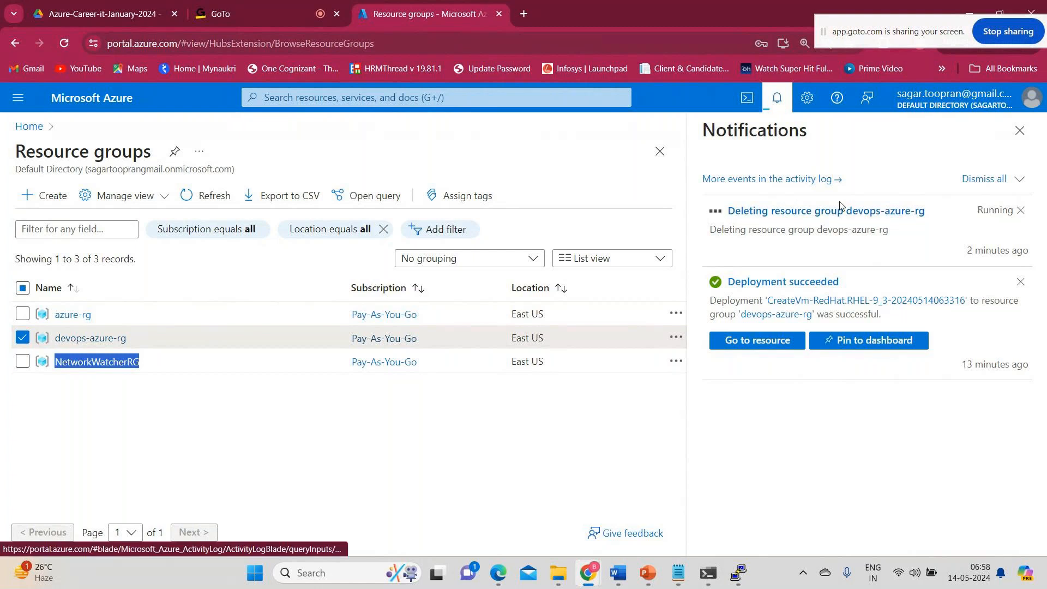
pyautogui.click(82, 101)
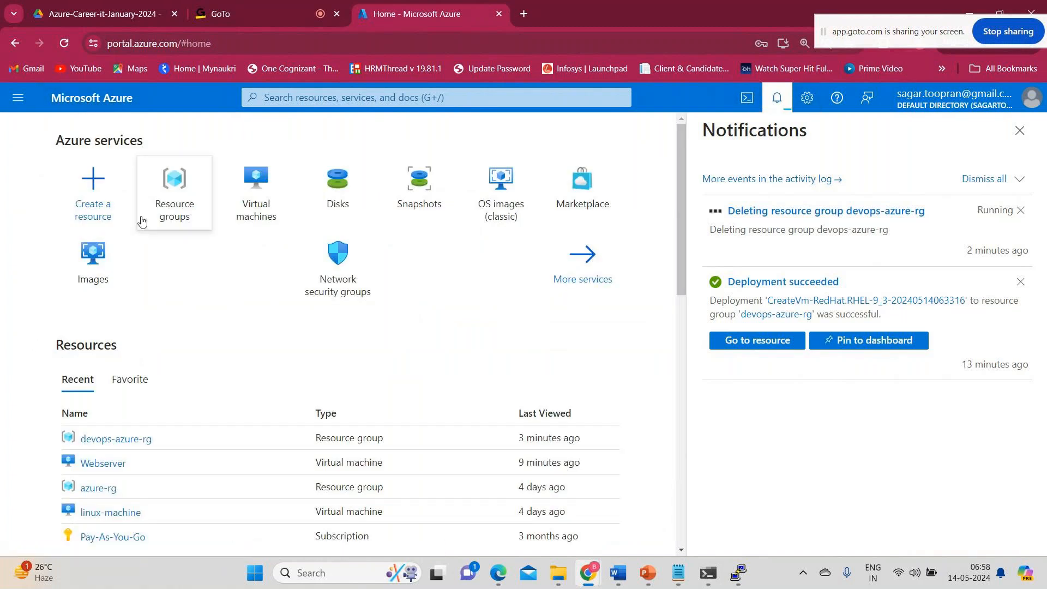
pyautogui.moveTo(142, 221)
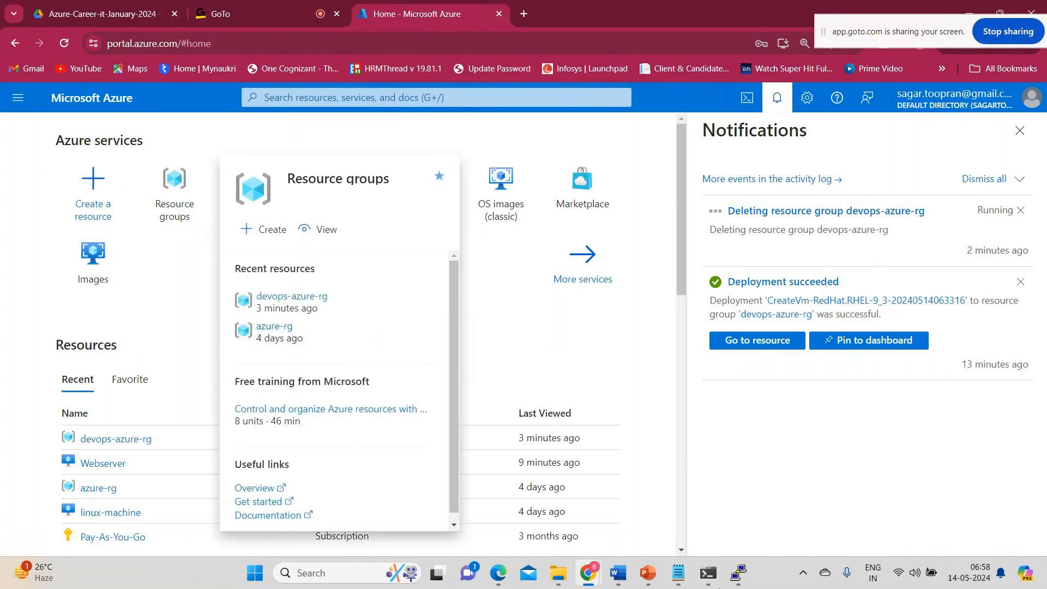
# Switch to the Azure-Account-Creation document in Word and examine its account creation steps and virtual machine screenshots.
pyautogui.moveTo(618, 552)
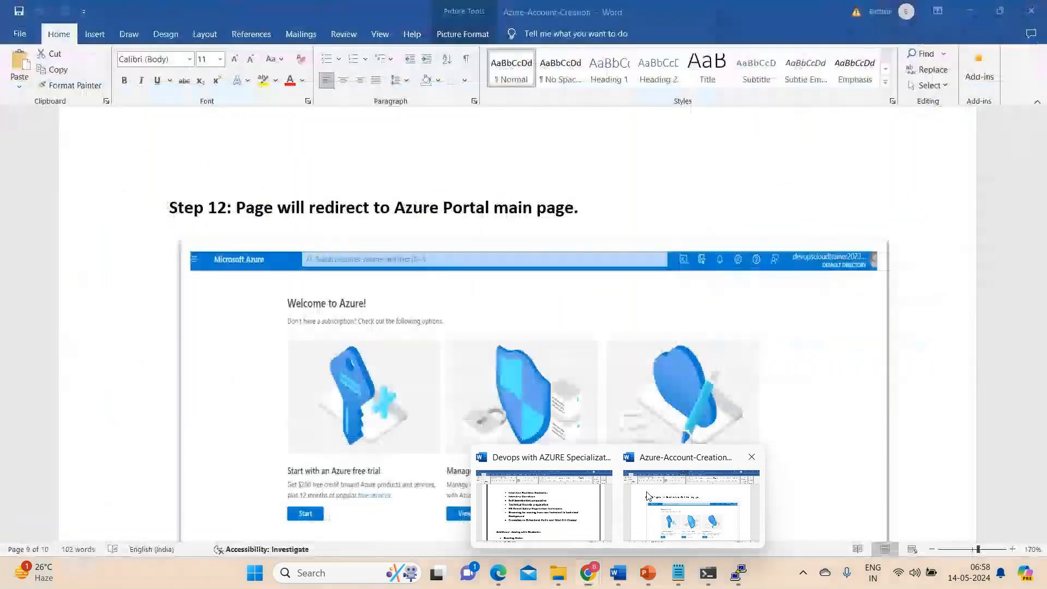
pyautogui.click(648, 496)
pyautogui.scroll(-10, 413, 367)
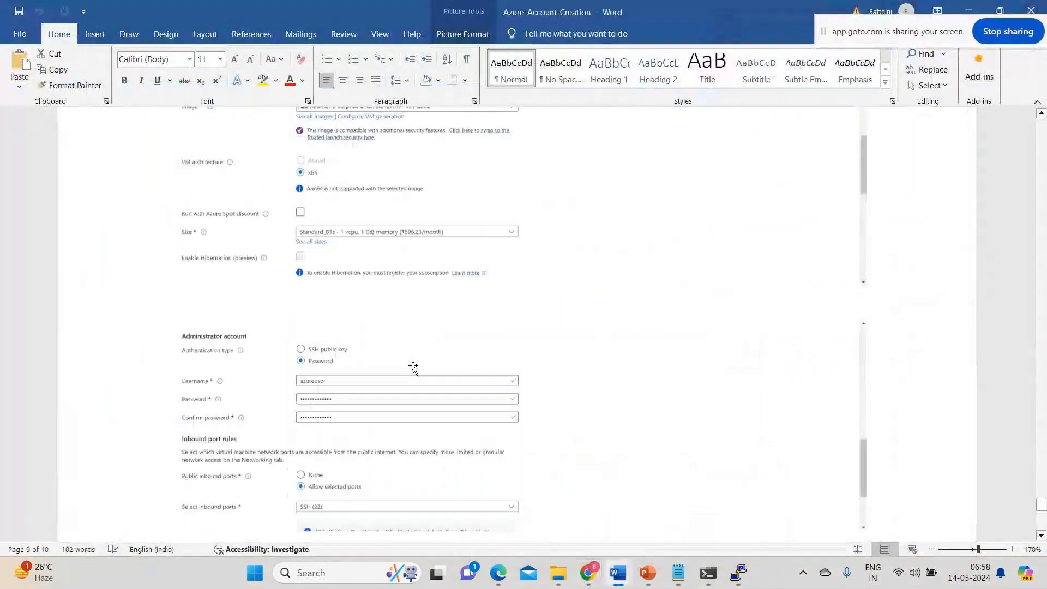
pyautogui.scroll(-10, 413, 367)
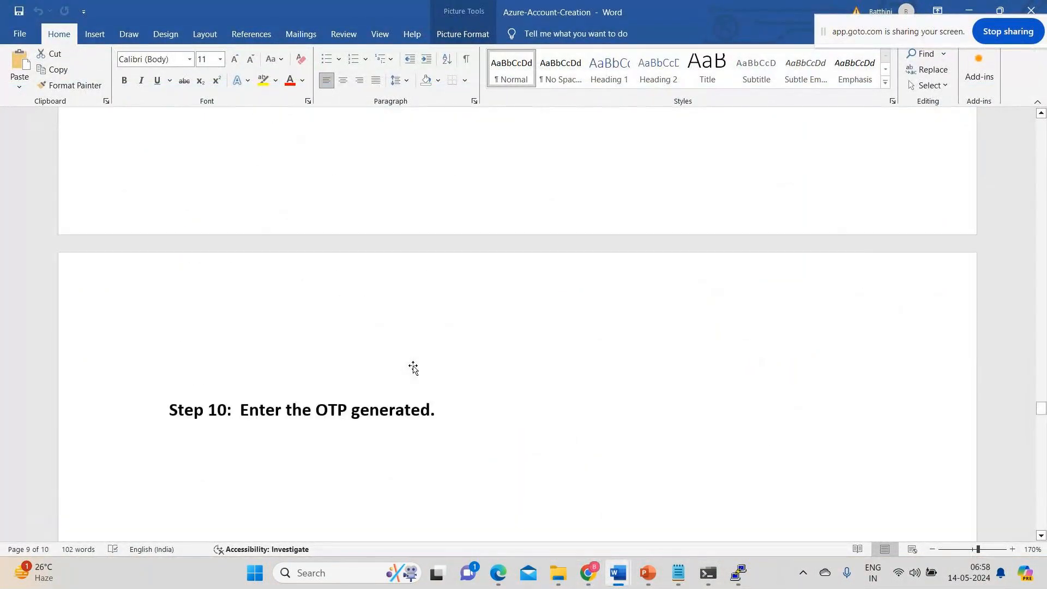
pyautogui.scroll(10, 413, 367)
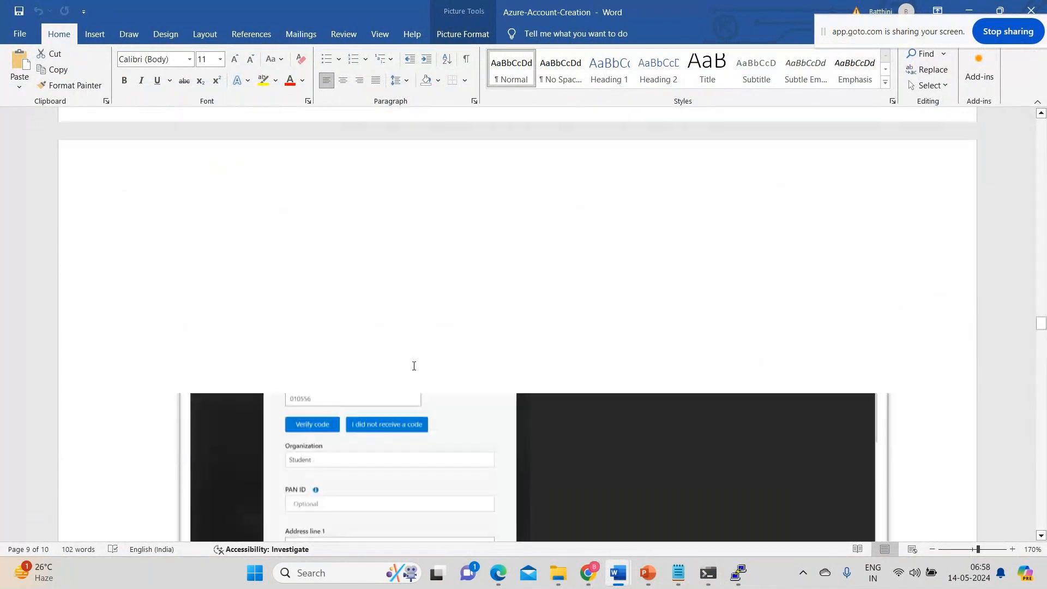
pyautogui.scroll(10, 413, 367)
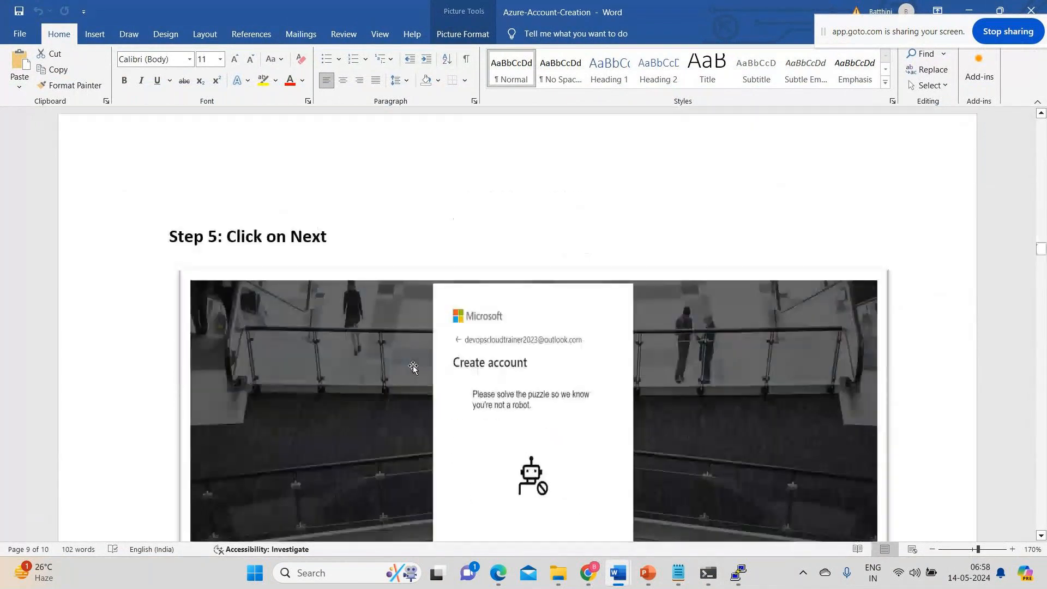
pyautogui.scroll(-2, 414, 366)
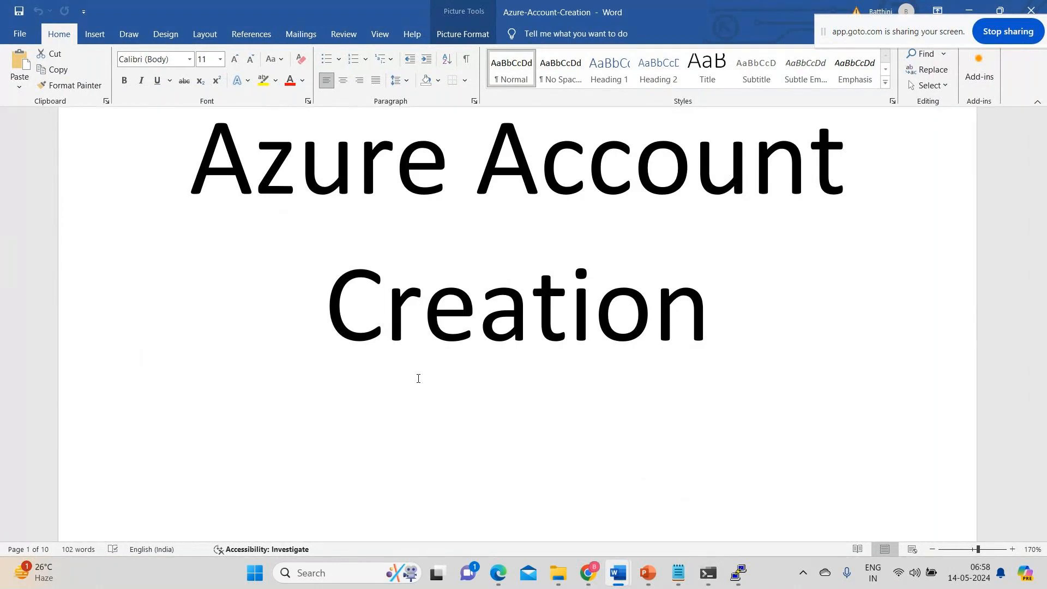
pyautogui.scroll(-10, 418, 378)
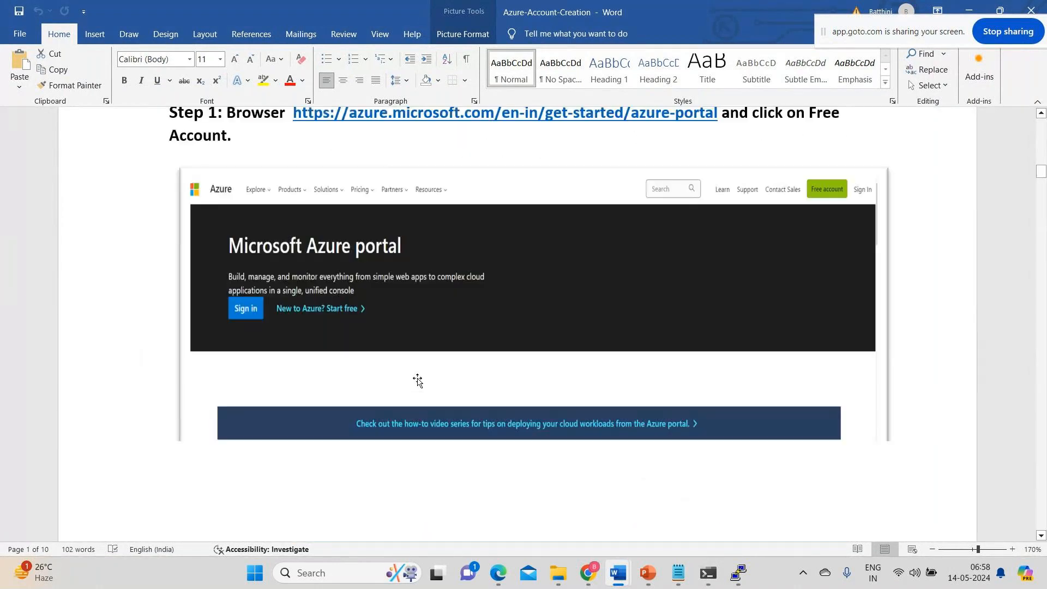
pyautogui.scroll(-5, 417, 380)
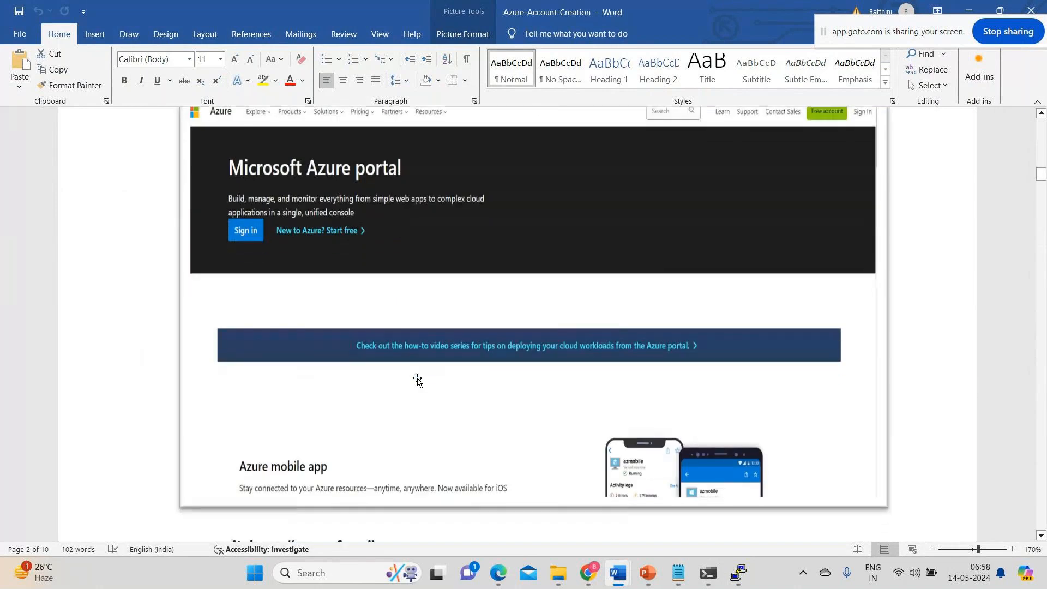
# Close the PuTTY session connected to the Webserver virtual machine and confirm the exit.
pyautogui.moveTo(618, 573)
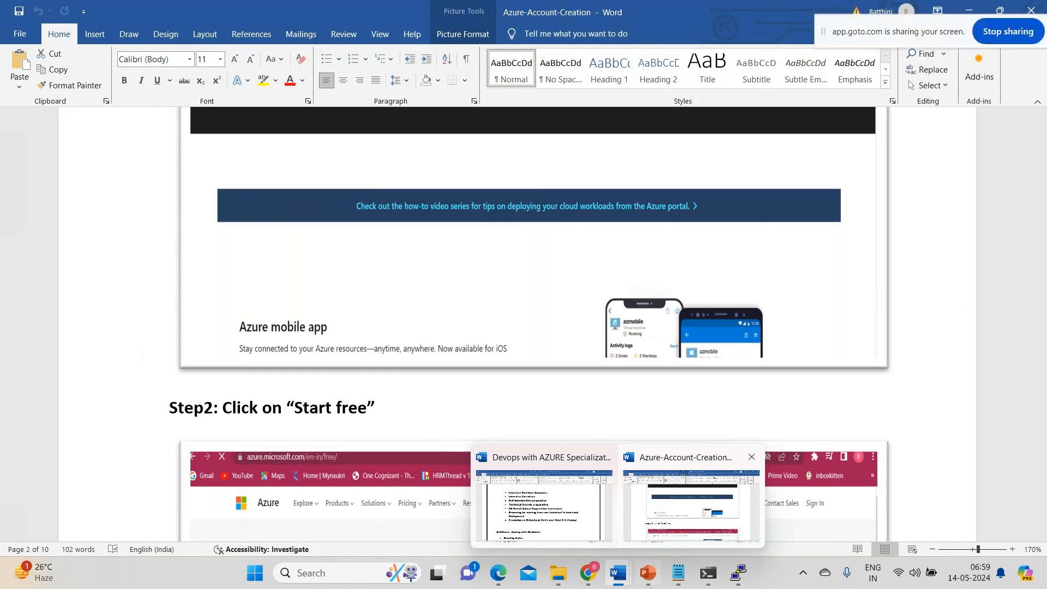
pyautogui.moveTo(649, 581)
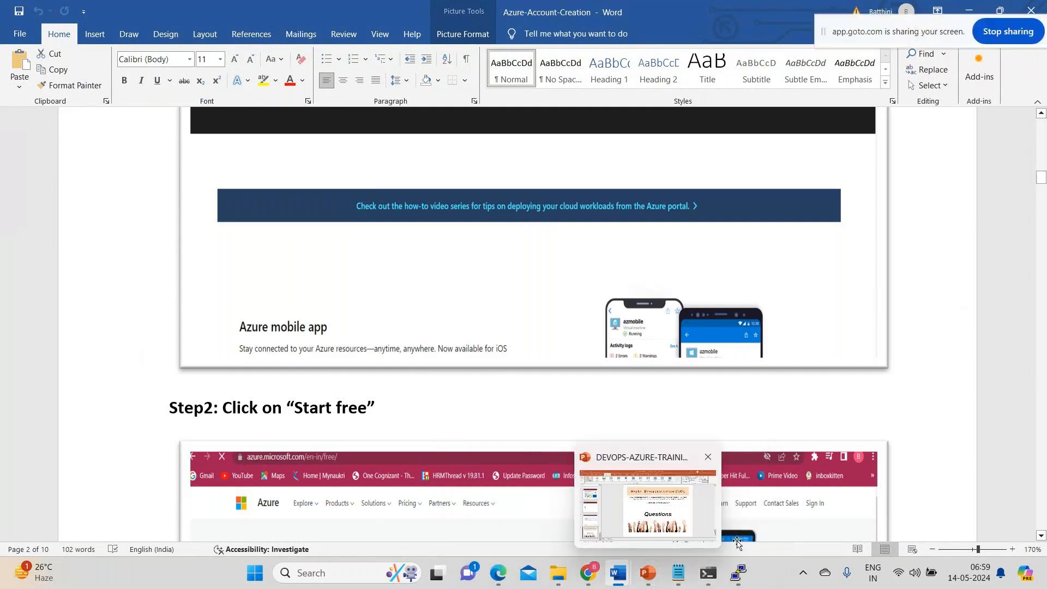
pyautogui.moveTo(739, 573)
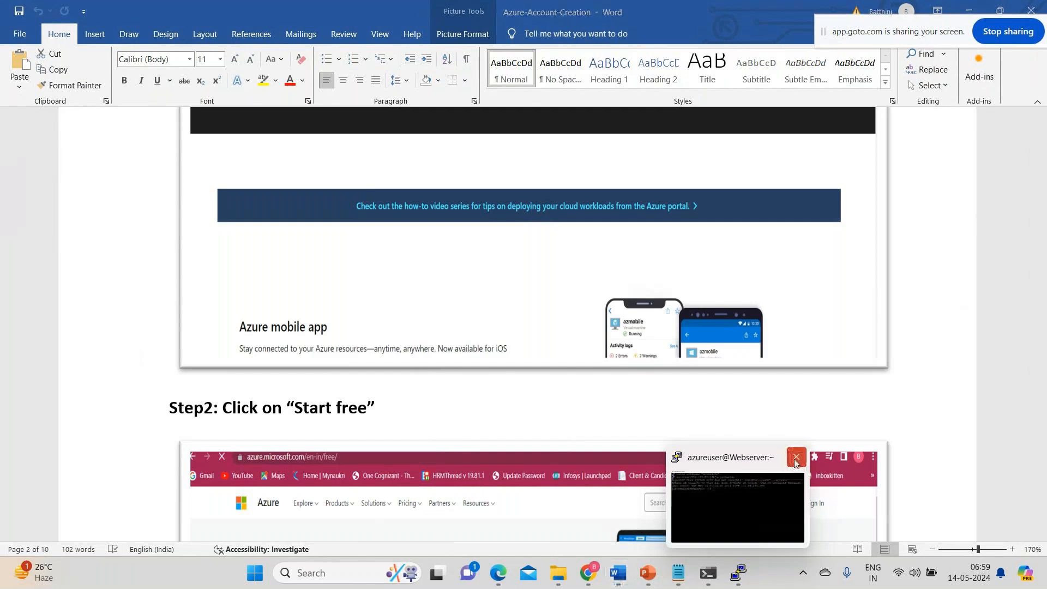
pyautogui.click(796, 458)
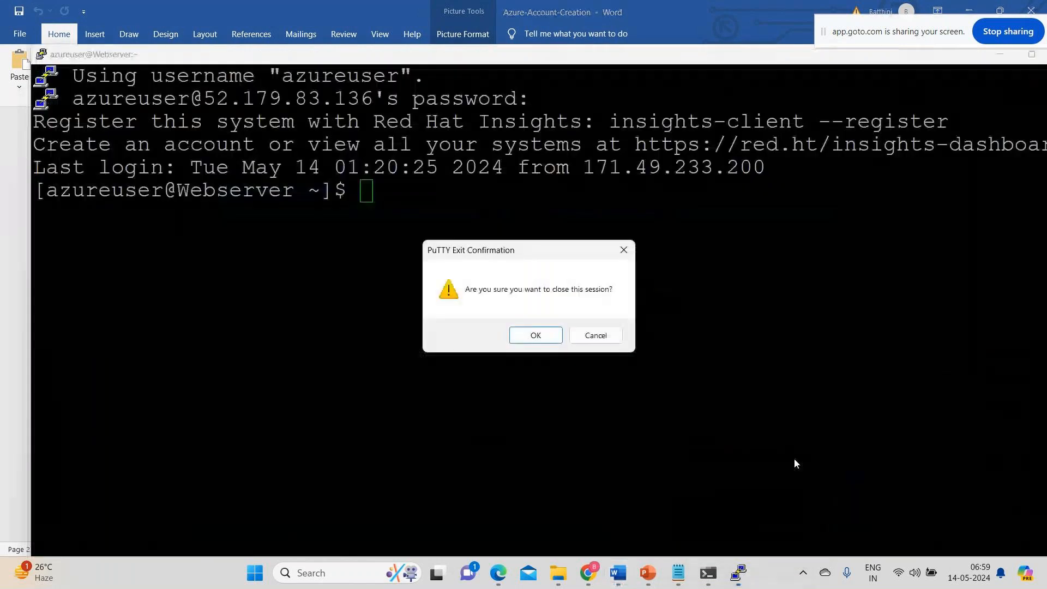
pyautogui.click(523, 337)
# Return to the beginning of the Azure-Account-Creation document and view its title page.
pyautogui.scroll(4, 715, 506)
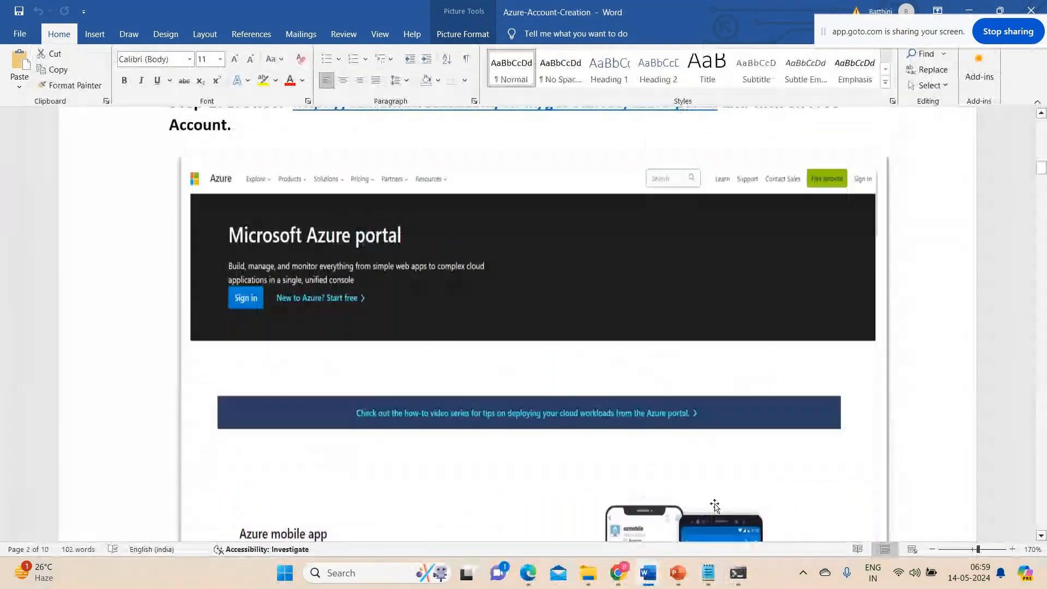
pyautogui.scroll(6, 715, 506)
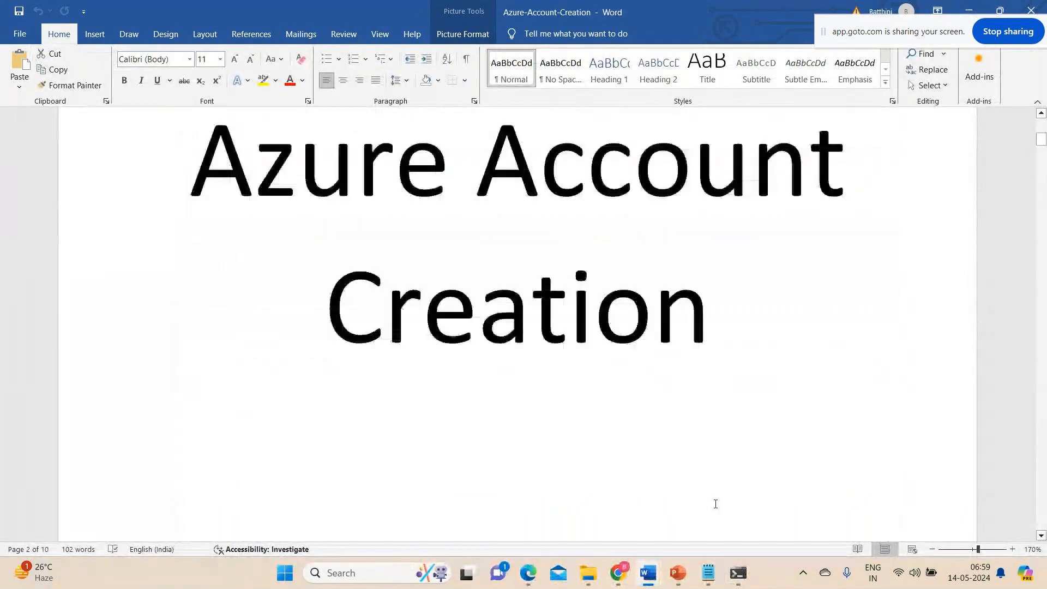
pyautogui.scroll(2, 716, 504)
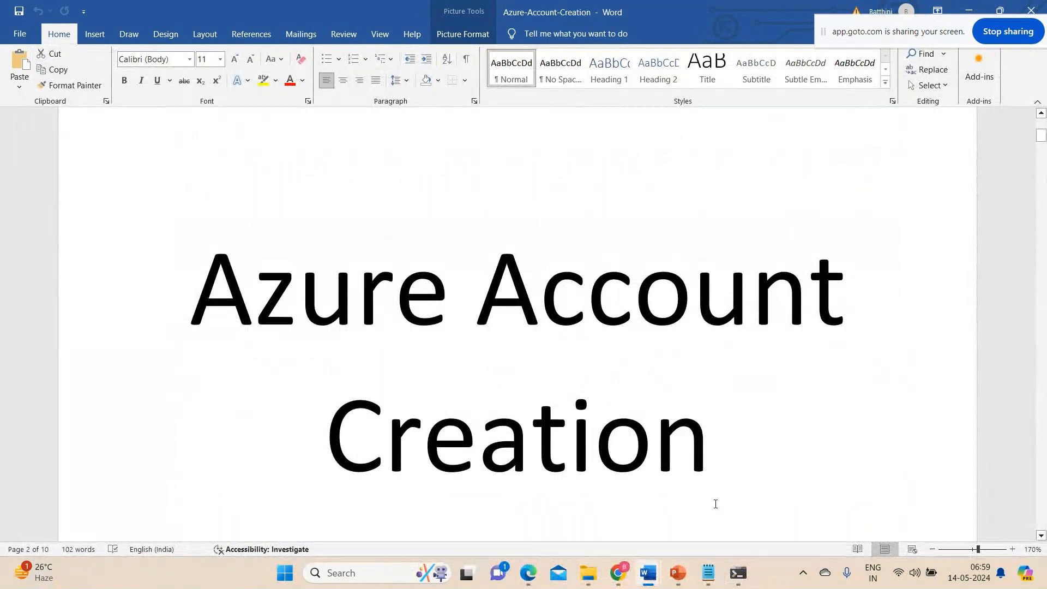
pyautogui.scroll(-1, 715, 504)
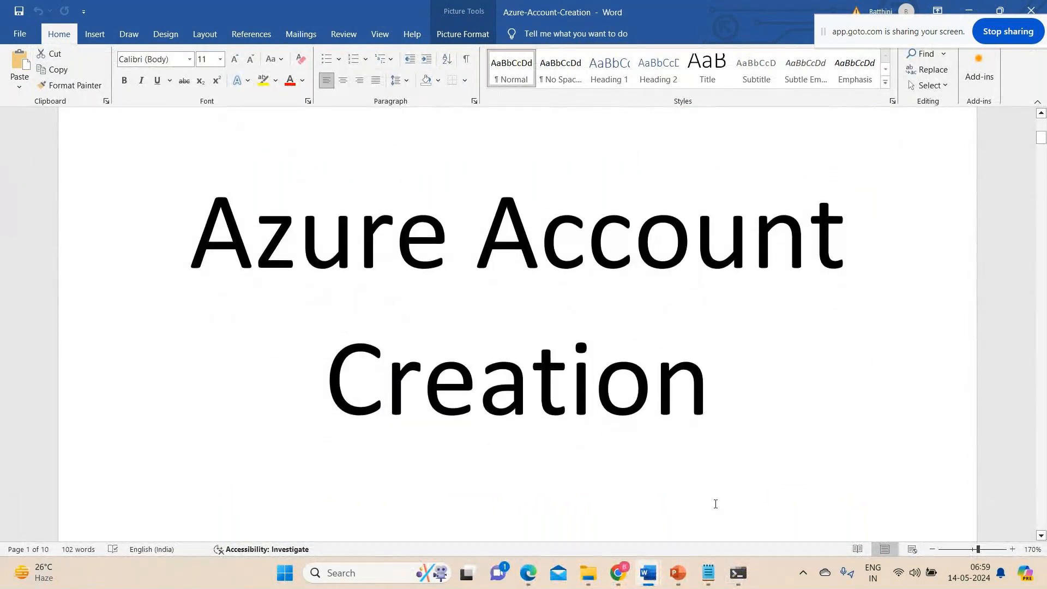
pyautogui.scroll(2, 716, 504)
pyautogui.scroll(-1, 715, 504)
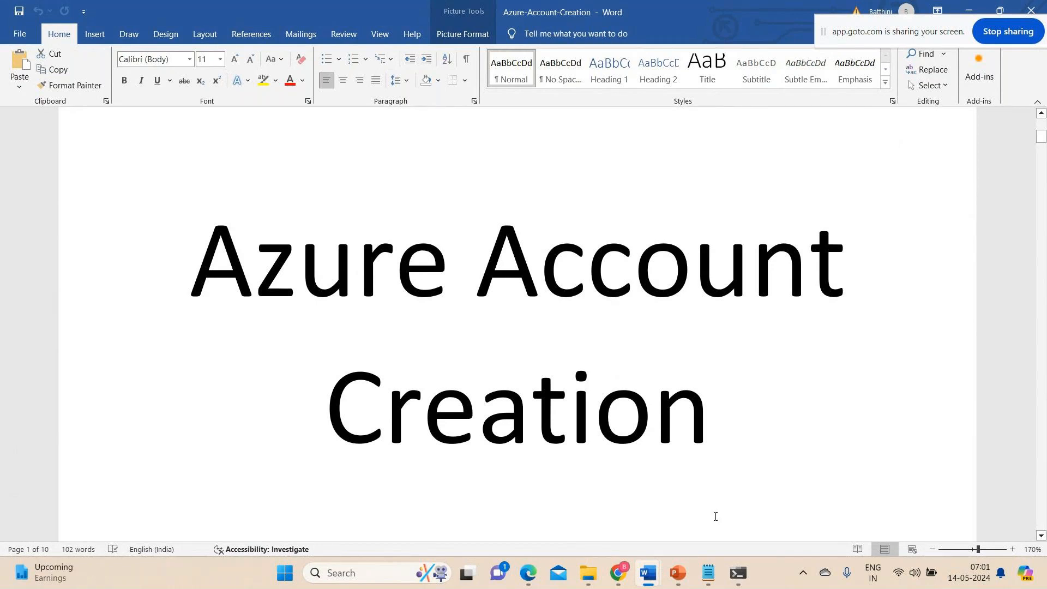
pyautogui.moveTo(677, 573)
pyautogui.scroll(-2, 410, 330)
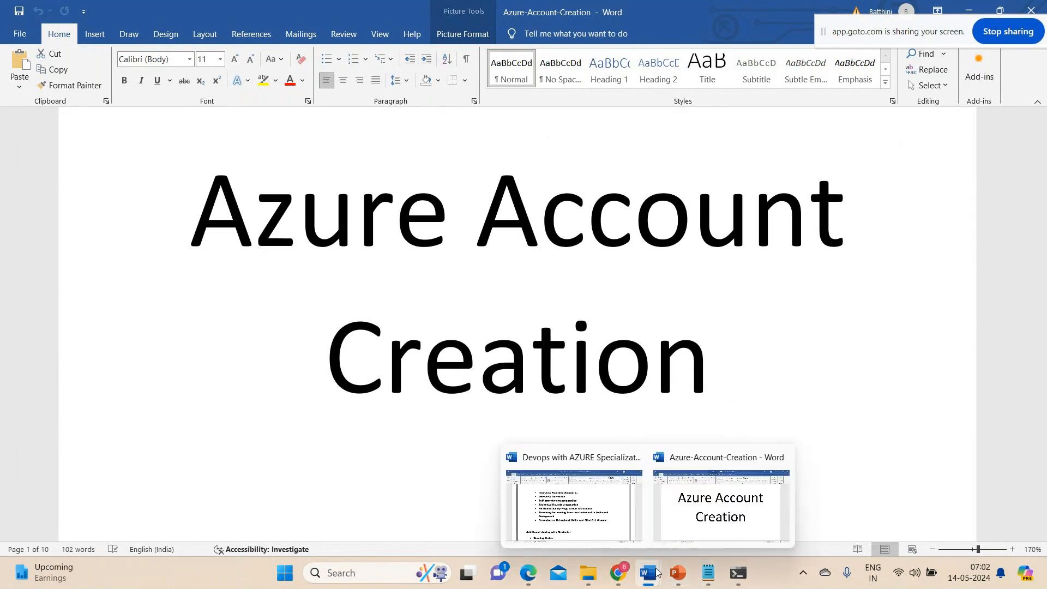
# Switch to the Introduction notes in Notepad and save all changes.
pyautogui.click(708, 572)
pyautogui.click(15, 34)
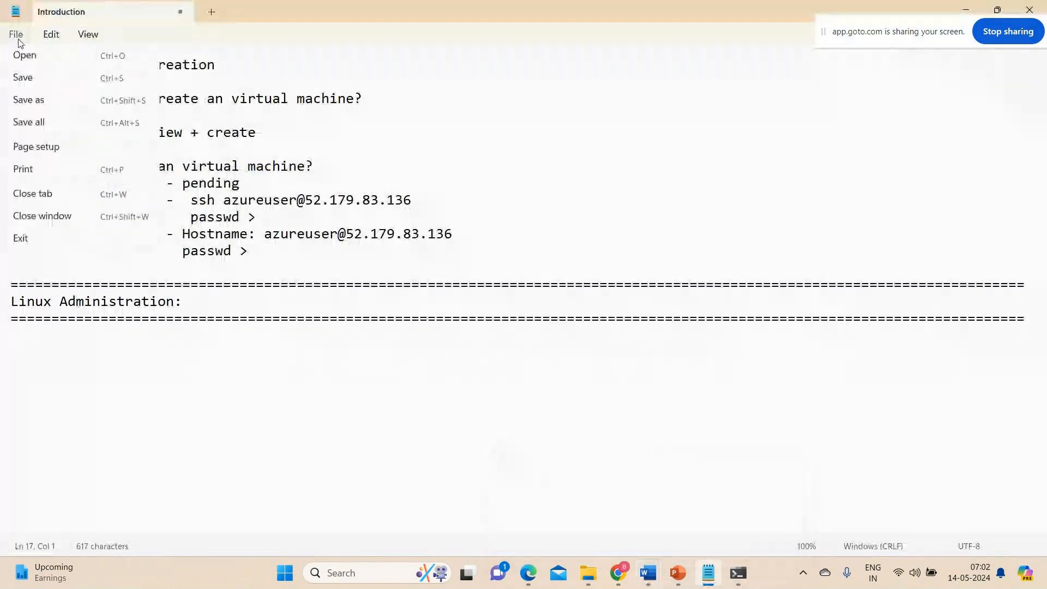
pyautogui.click(51, 124)
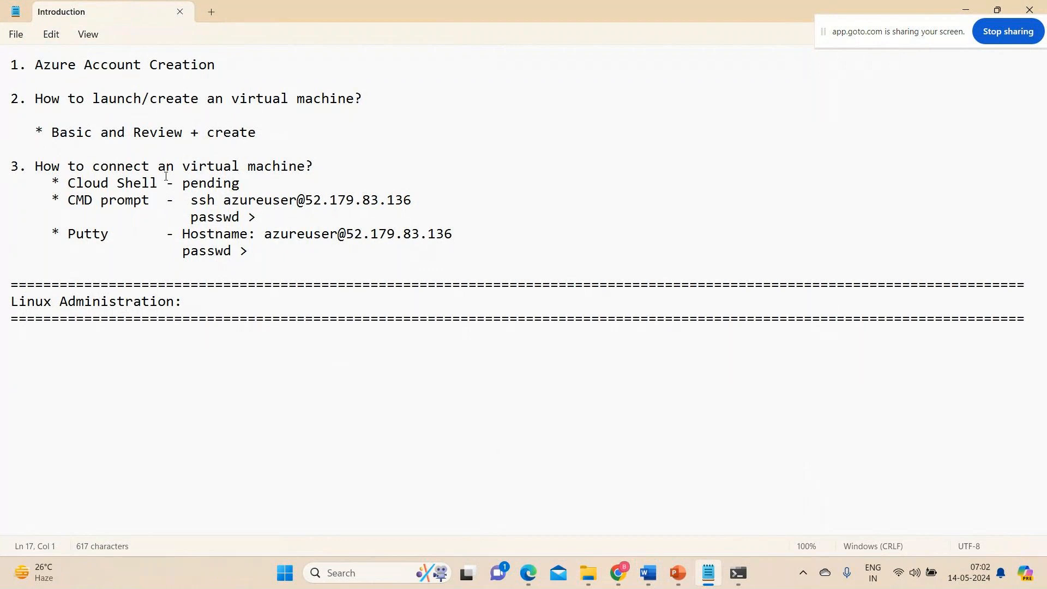
# Switch to the Azure portal and open the resource groups list to verify the devops-azure-rg deletion.
pyautogui.moveTo(618, 573)
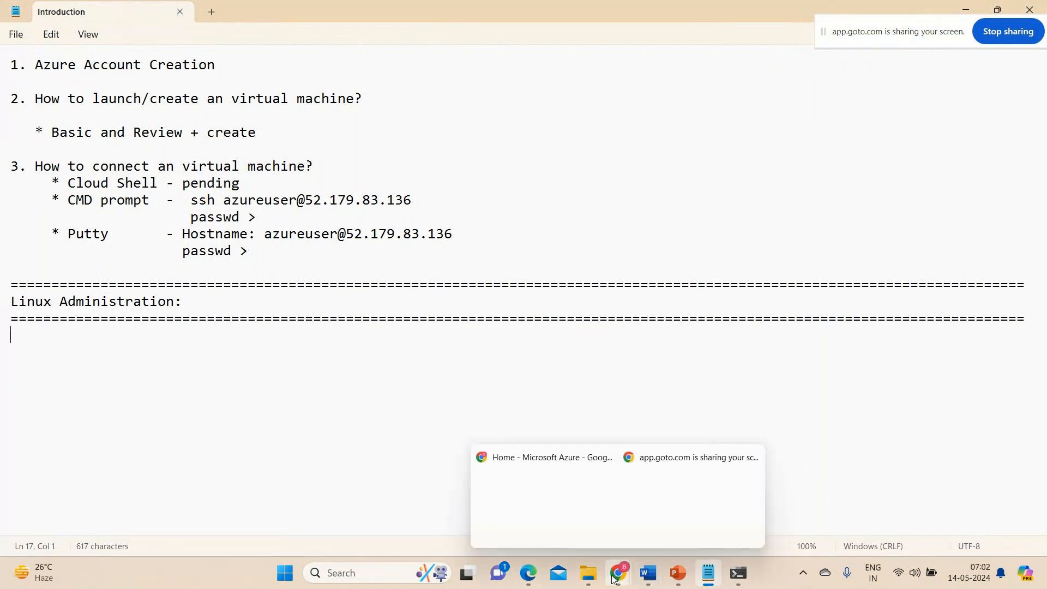
pyautogui.click(562, 535)
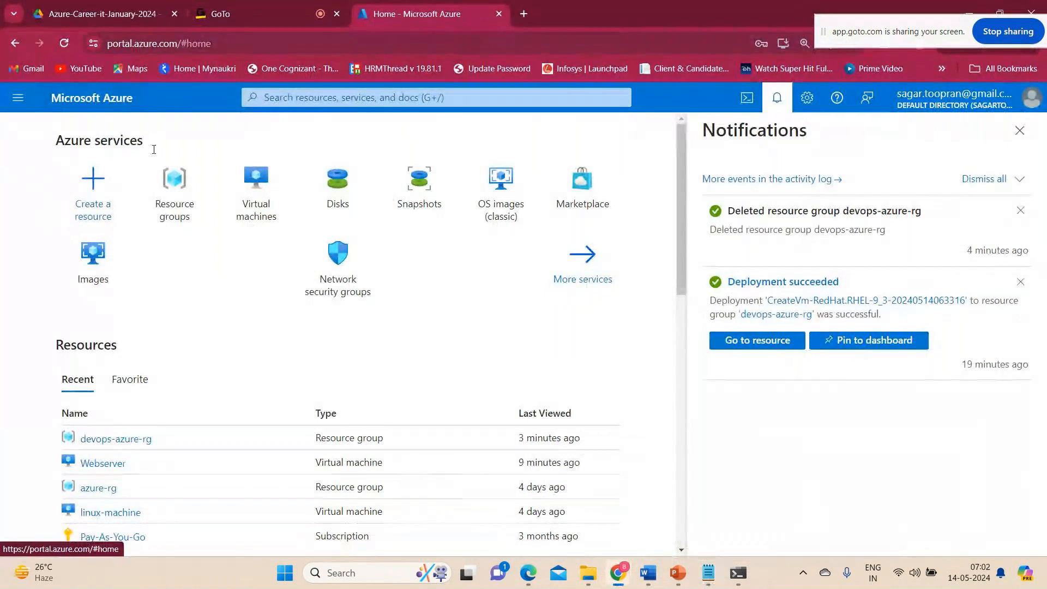
pyautogui.click(187, 194)
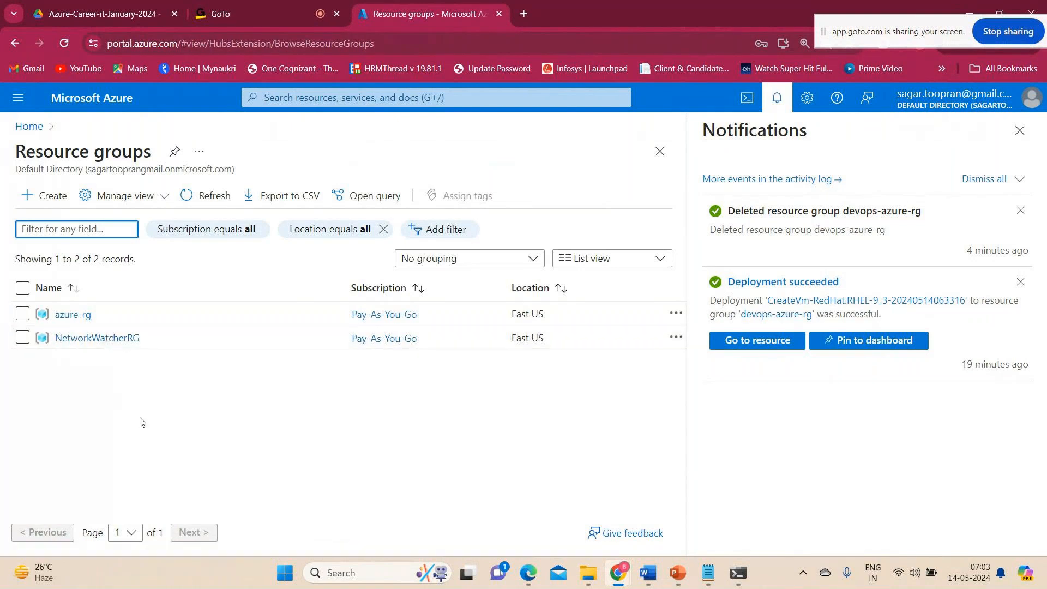
# Return to the Azure portal home page and close the notifications pane.
pyautogui.rightClick(119, 108)
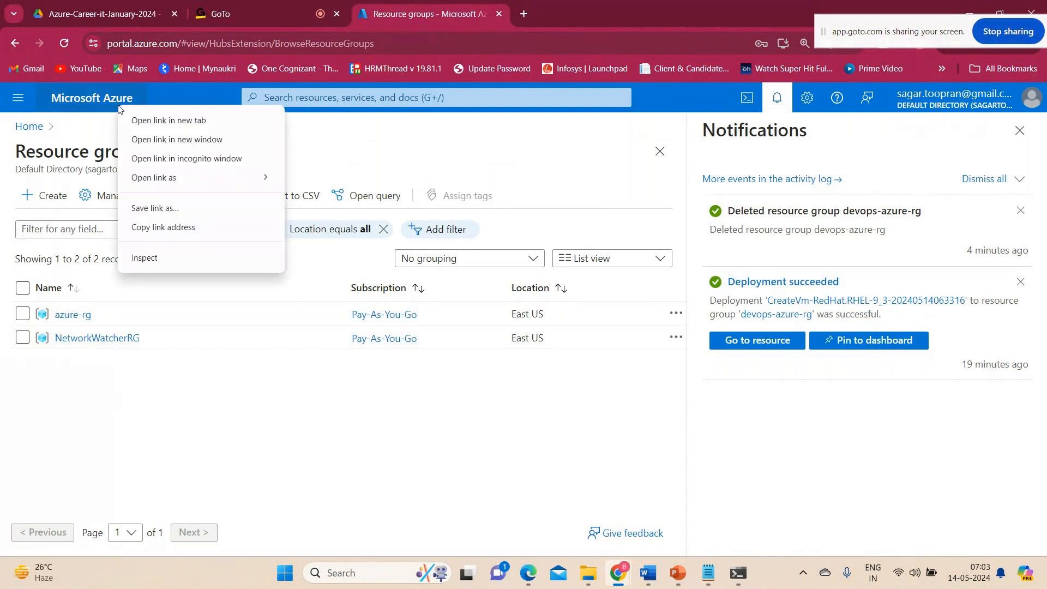
pyautogui.click(113, 110)
pyautogui.click(113, 109)
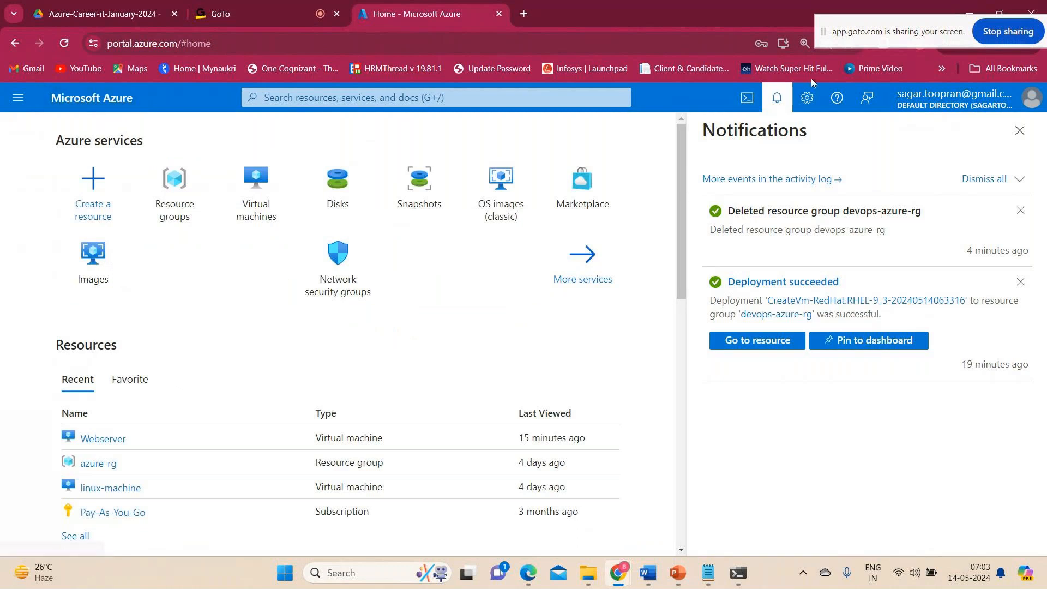
pyautogui.click(785, 103)
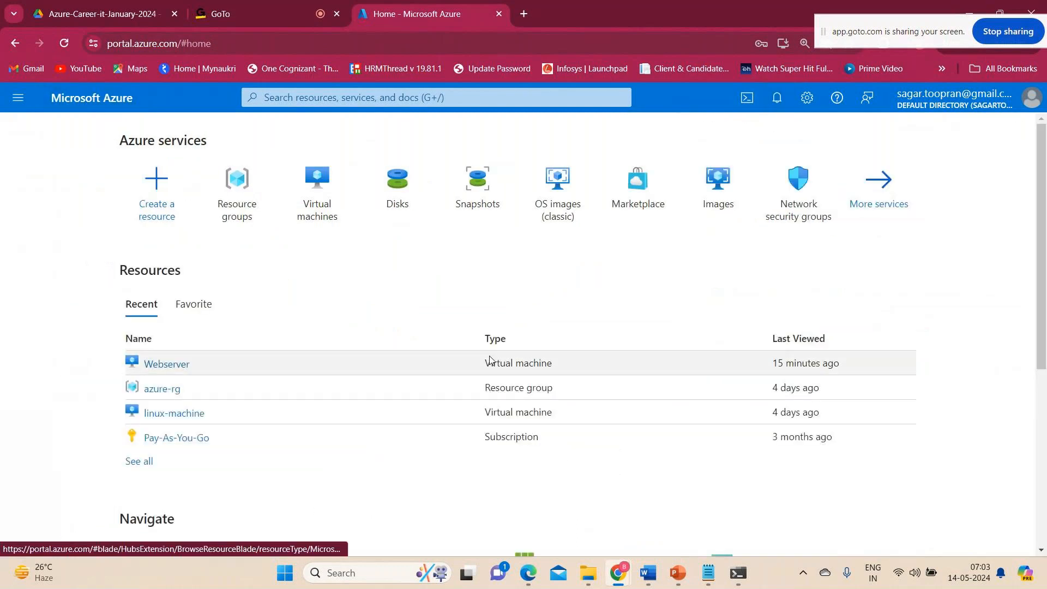
pyautogui.moveTo(618, 573)
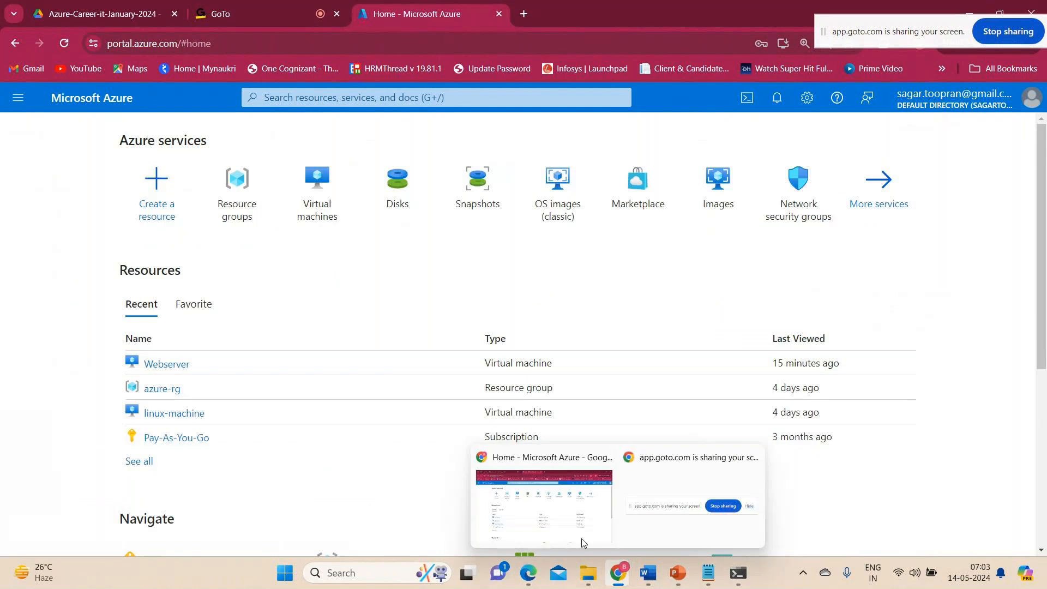
pyautogui.click(566, 525)
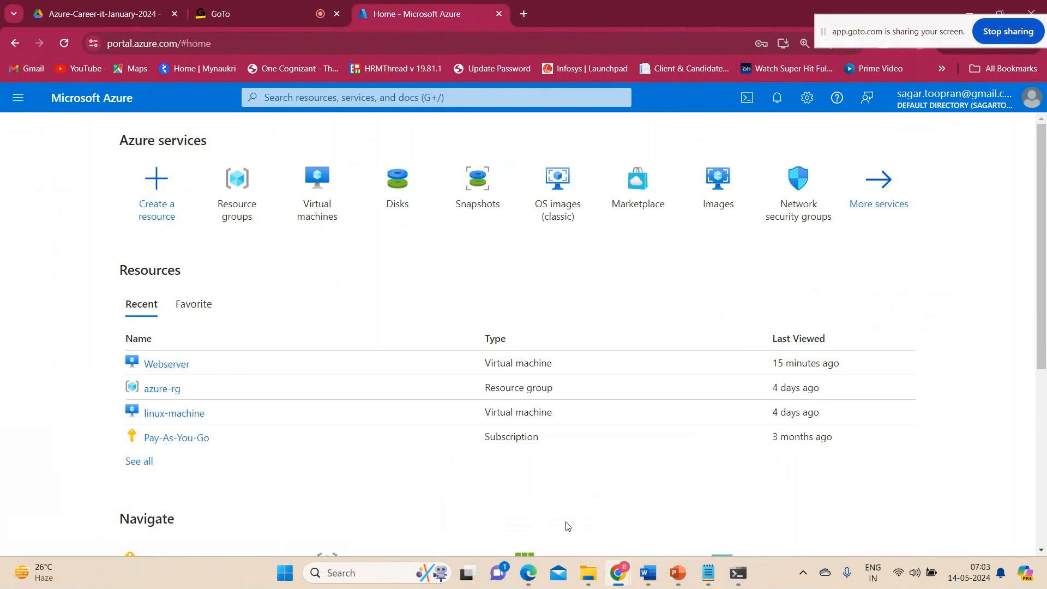
# Switch to the GoTo meeting, check the chat messages for attendee questions, and return to the participant list.
pyautogui.click(258, 11)
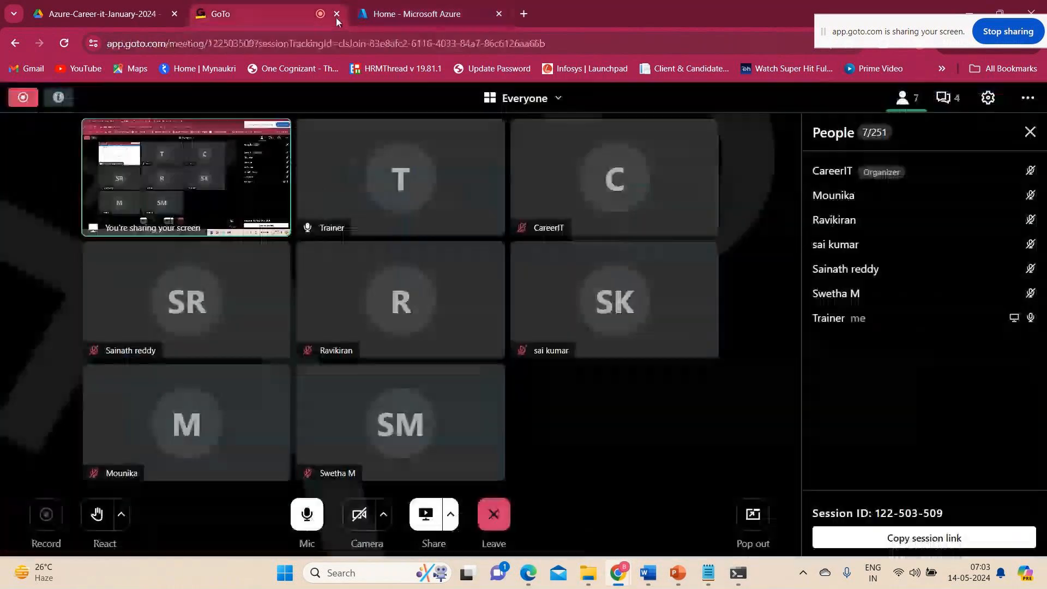
pyautogui.click(947, 99)
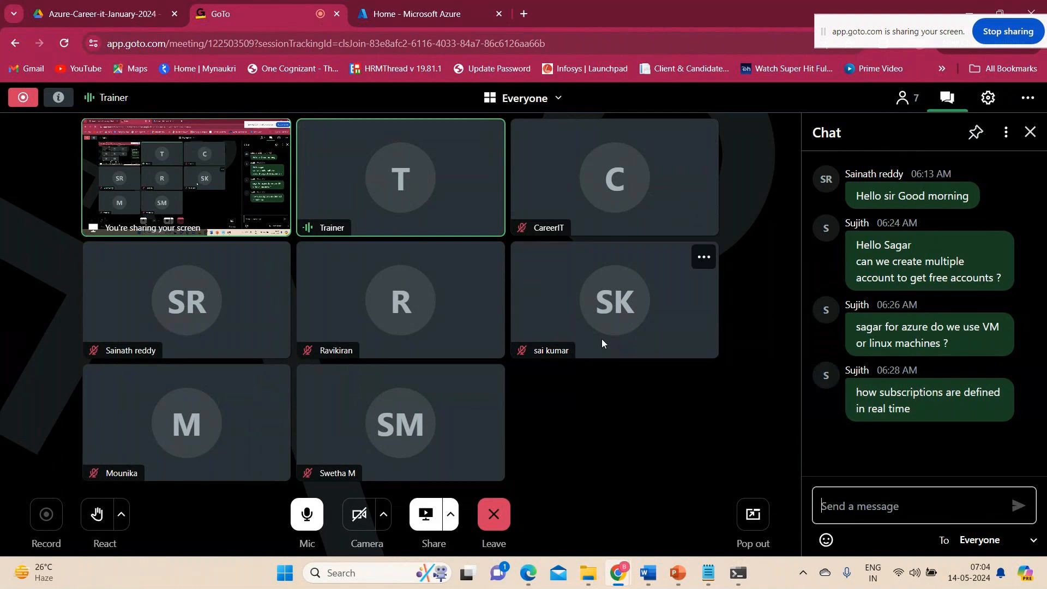
pyautogui.click(904, 102)
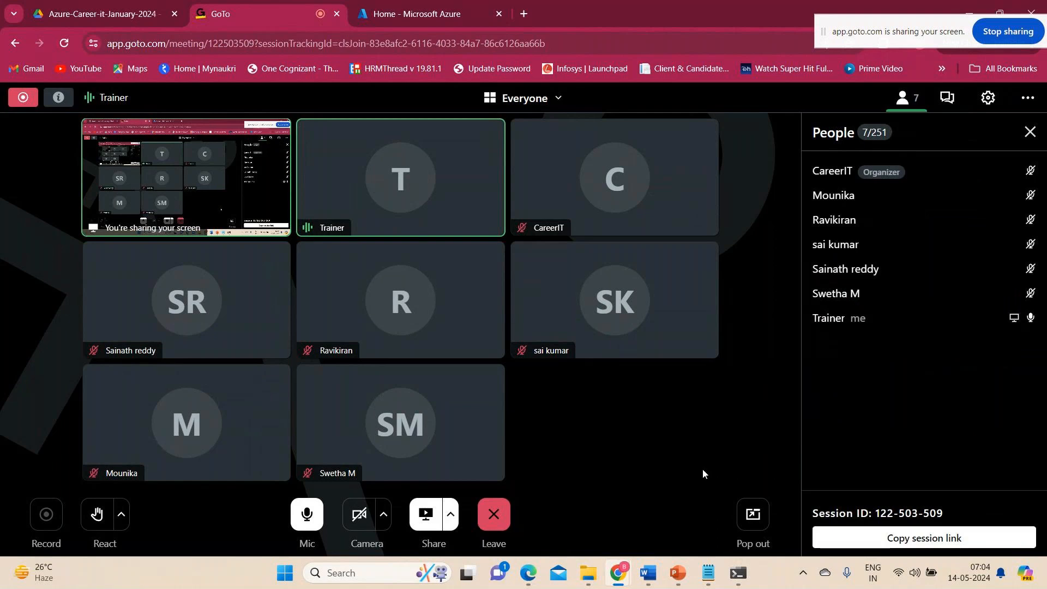
# Bring the GoTo meeting window to the front and leave the session.
pyautogui.moveTo(648, 573)
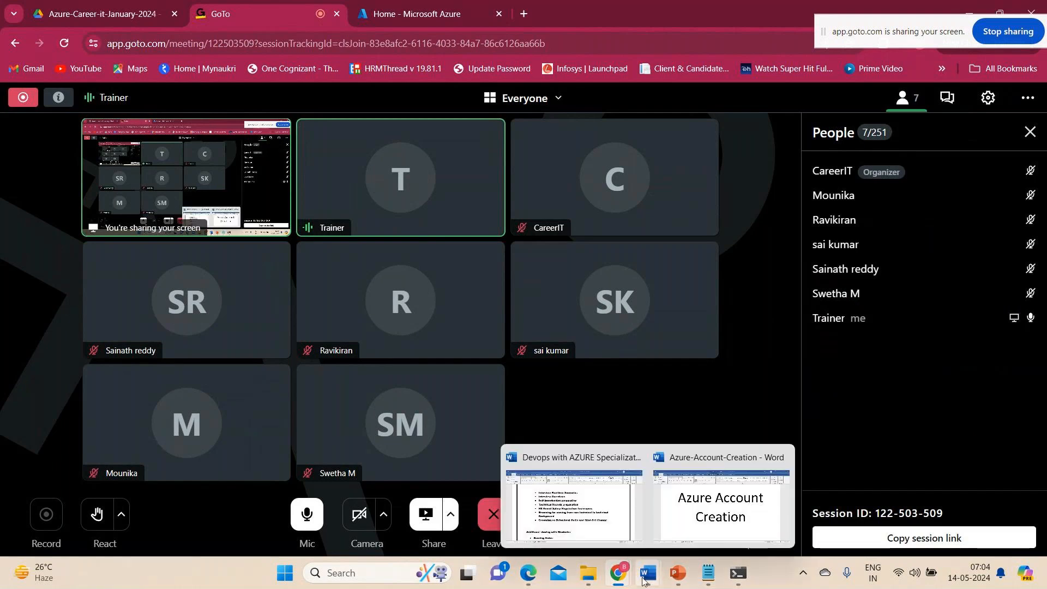
pyautogui.moveTo(690, 513)
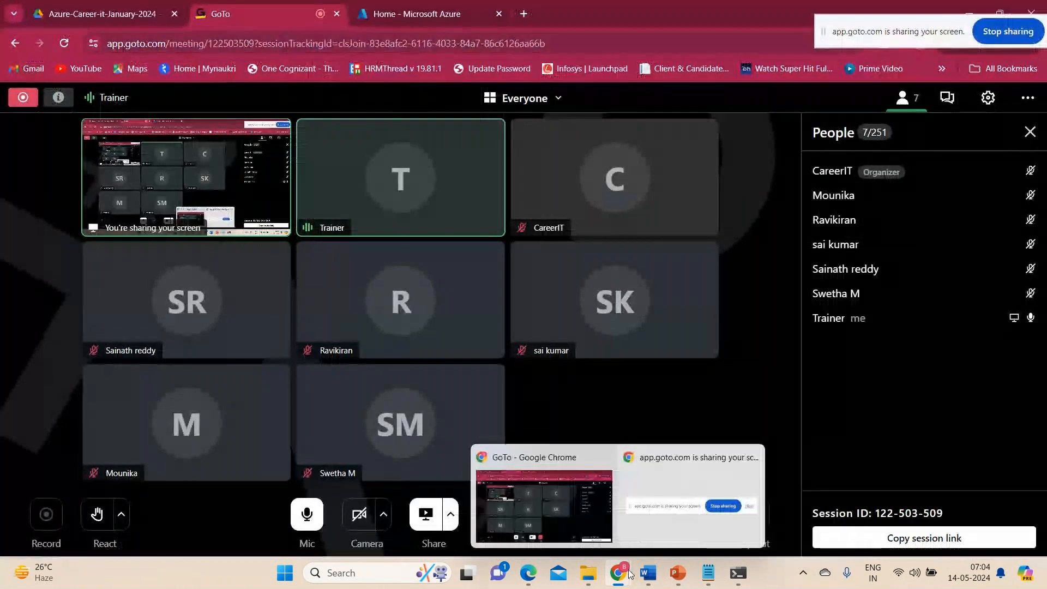
pyautogui.moveTo(559, 475)
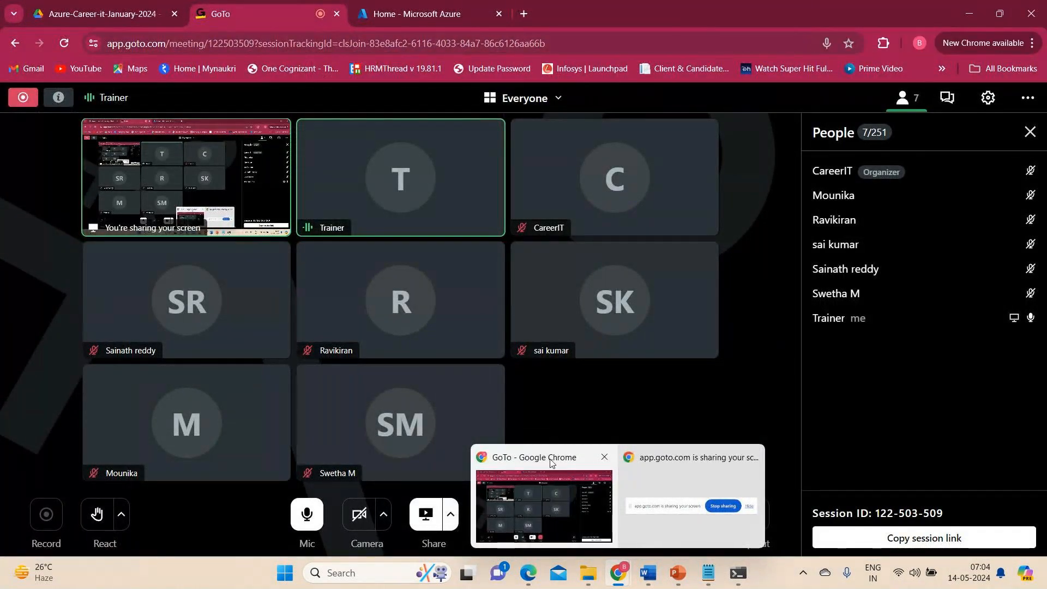
pyautogui.click(549, 458)
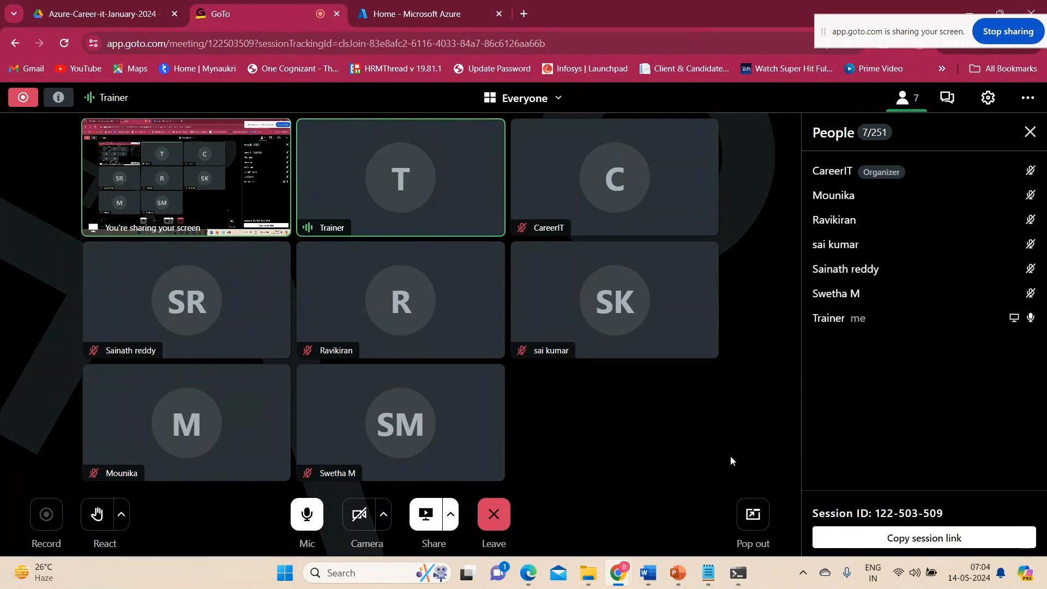
pyautogui.click(482, 510)
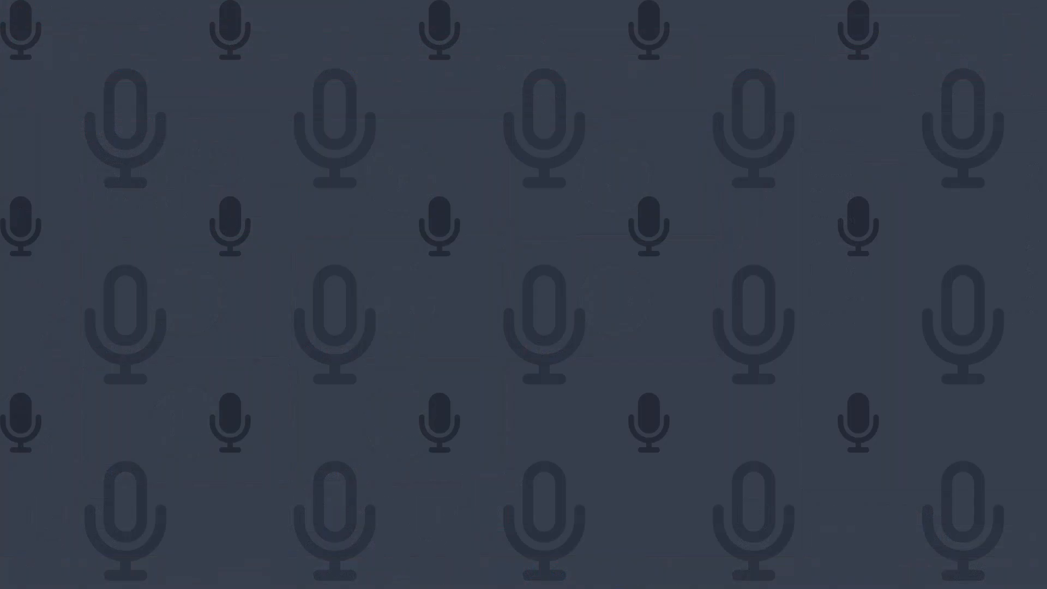